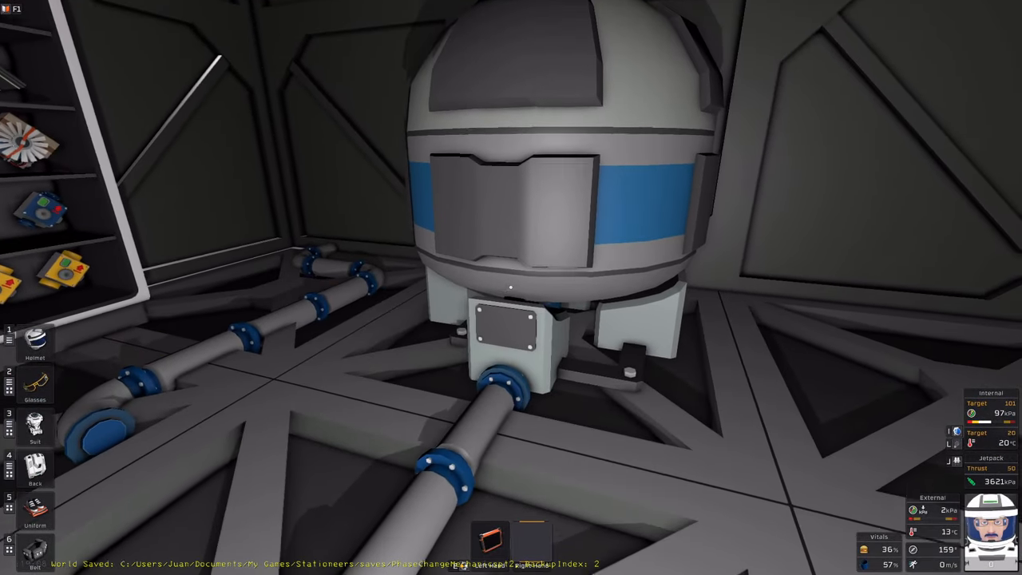
Scan the insulated liquid tank with the tablet for pressure, temperature and contents, then bring up Stationpedia.
key(3)
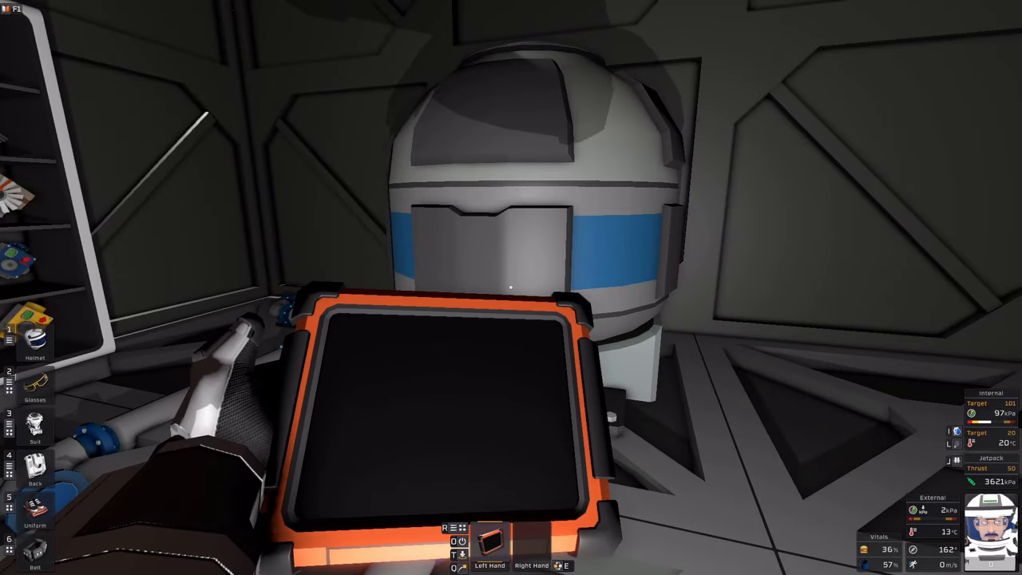
click(511, 287)
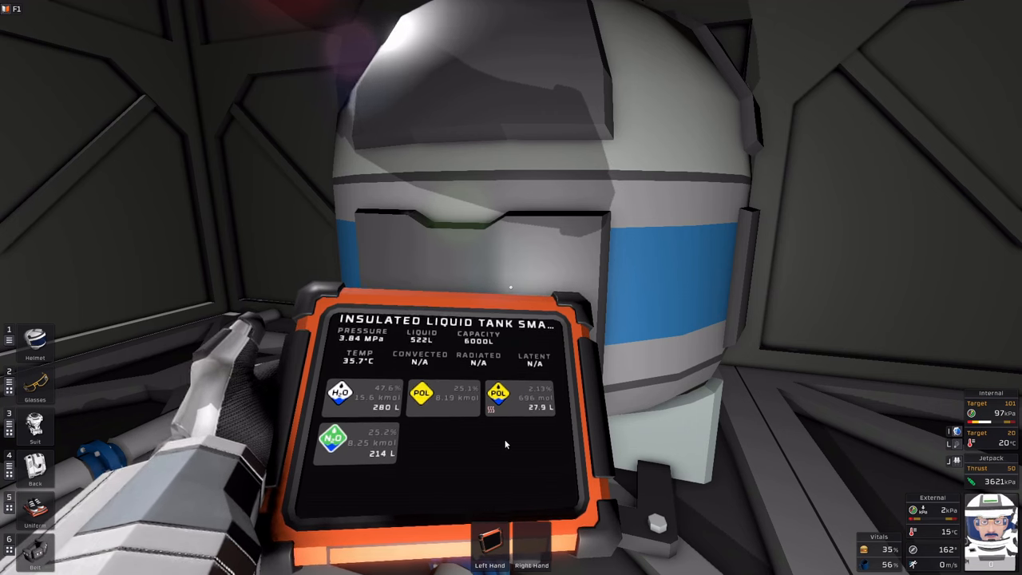
key(alt)
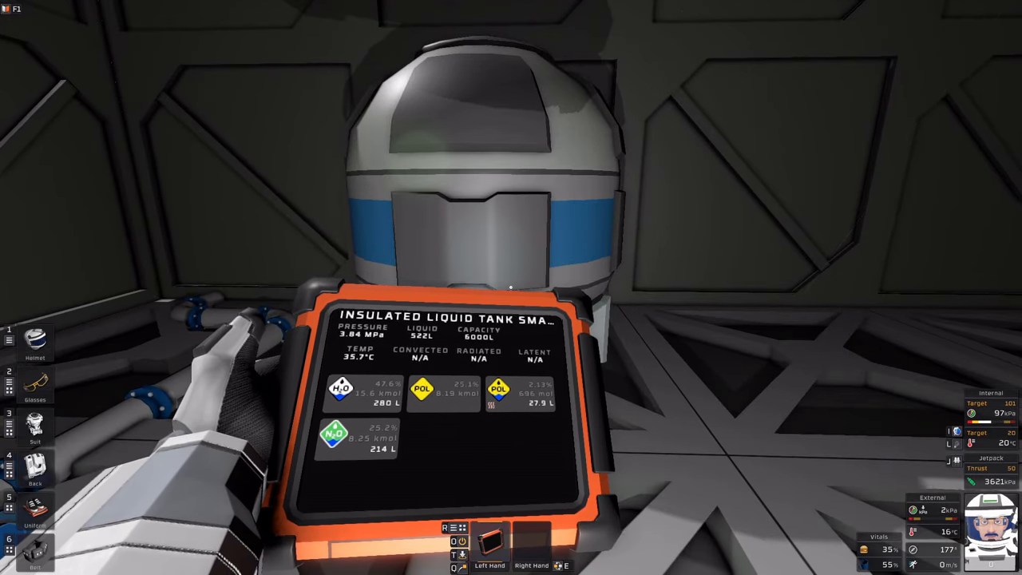
key(alt)
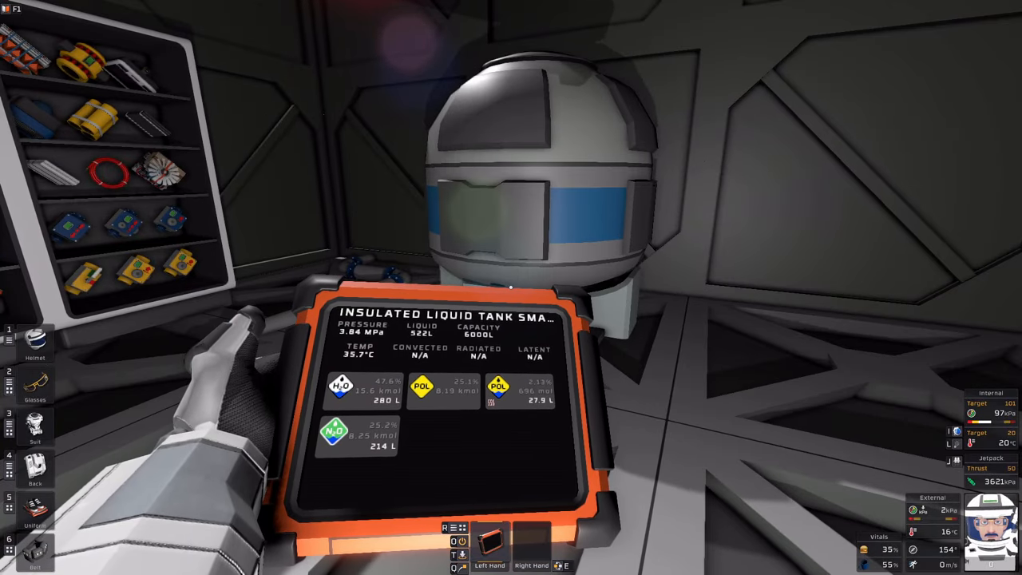
key(w)
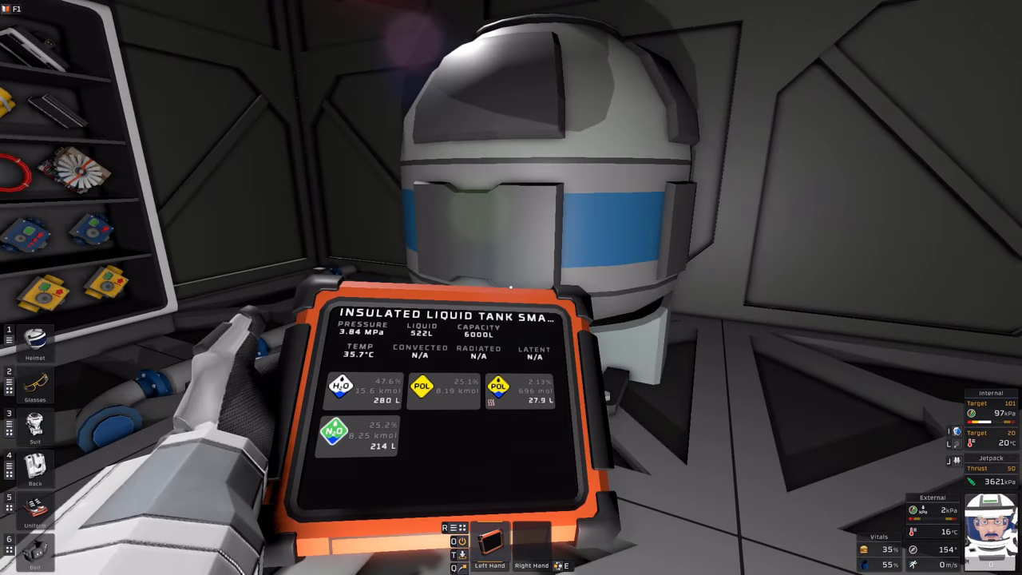
key(F1)
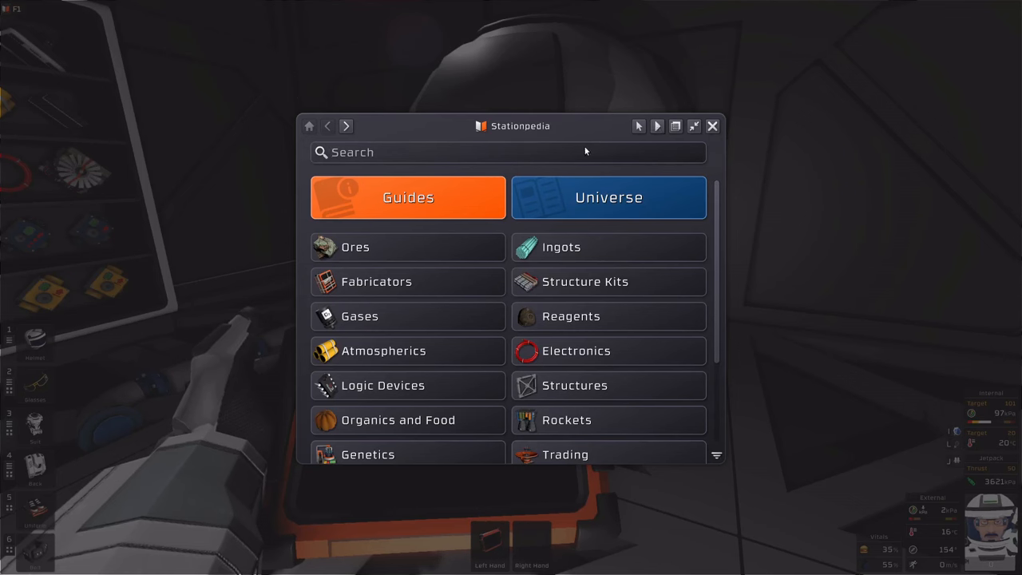
Search 'purge', read the Purge Valve entry, and return to the tank readout.
click(584, 152)
text(purge)
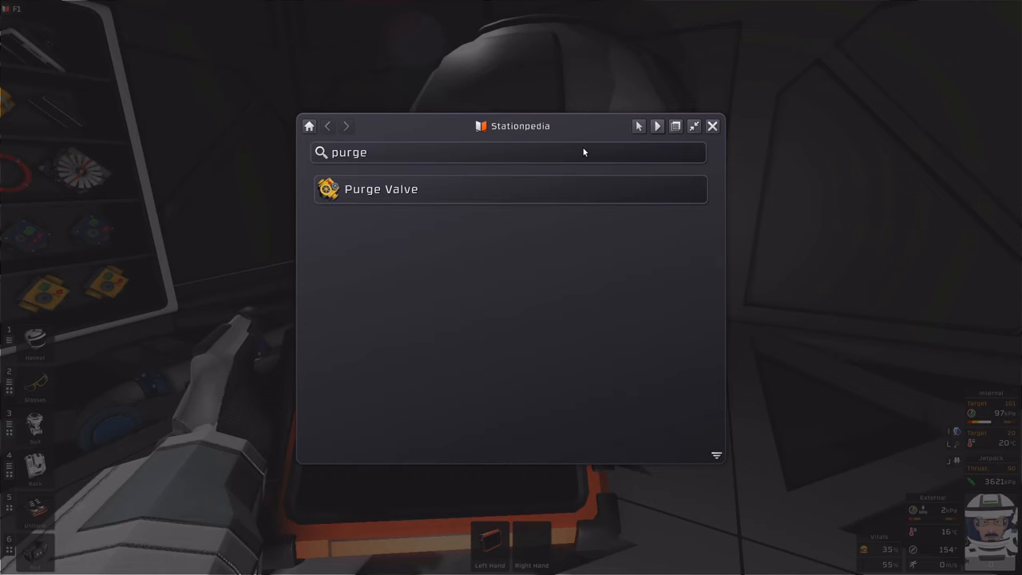
click(538, 189)
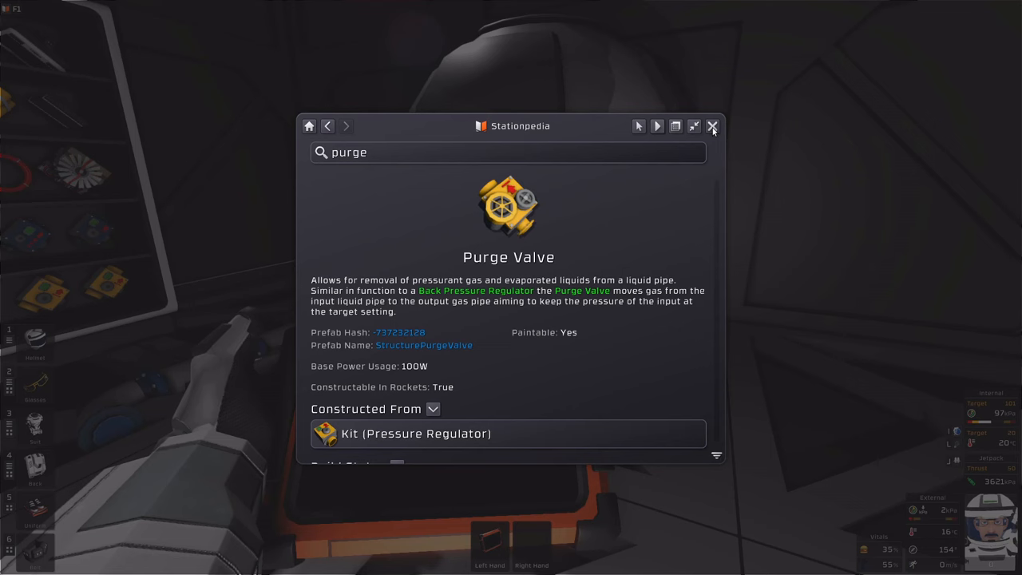
click(713, 126)
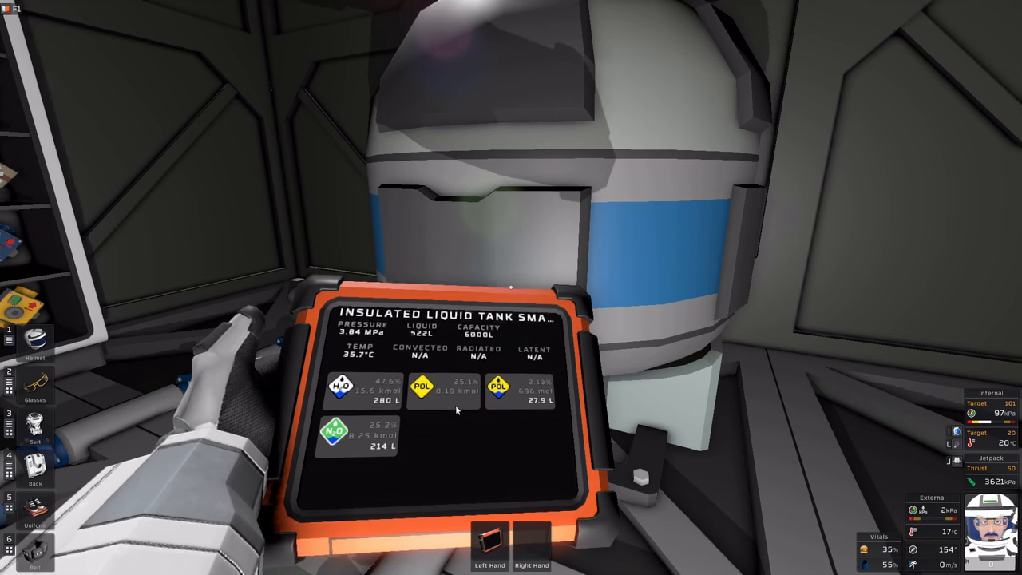
Sample the room air and the tank with the tablet, then reopen Stationpedia on Purge Valve.
key(alt)
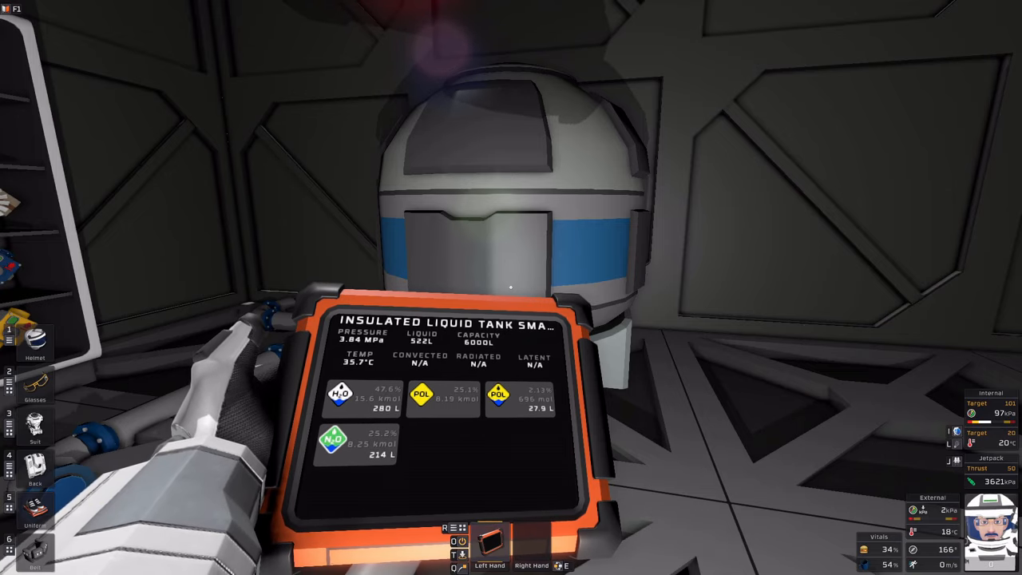
key(s)
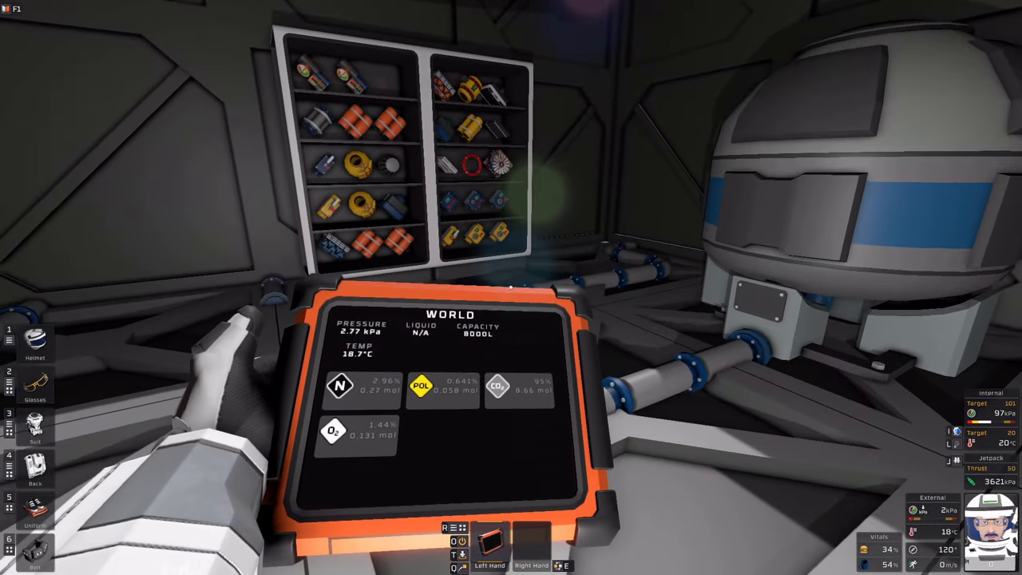
key(d)
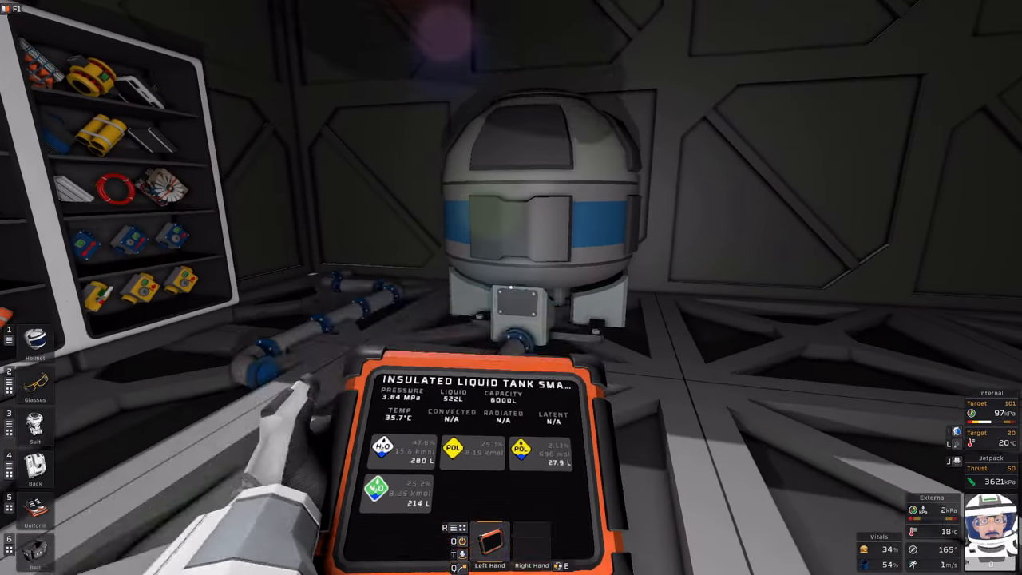
key(F1)
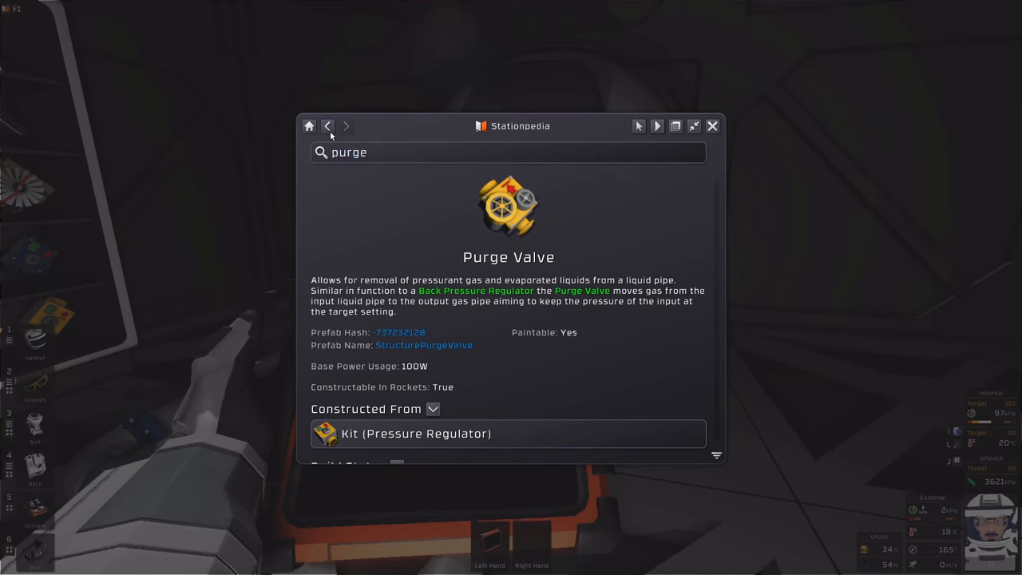
Return to the Stationpedia home, enter the Gases category and view the Water phase diagram.
click(310, 127)
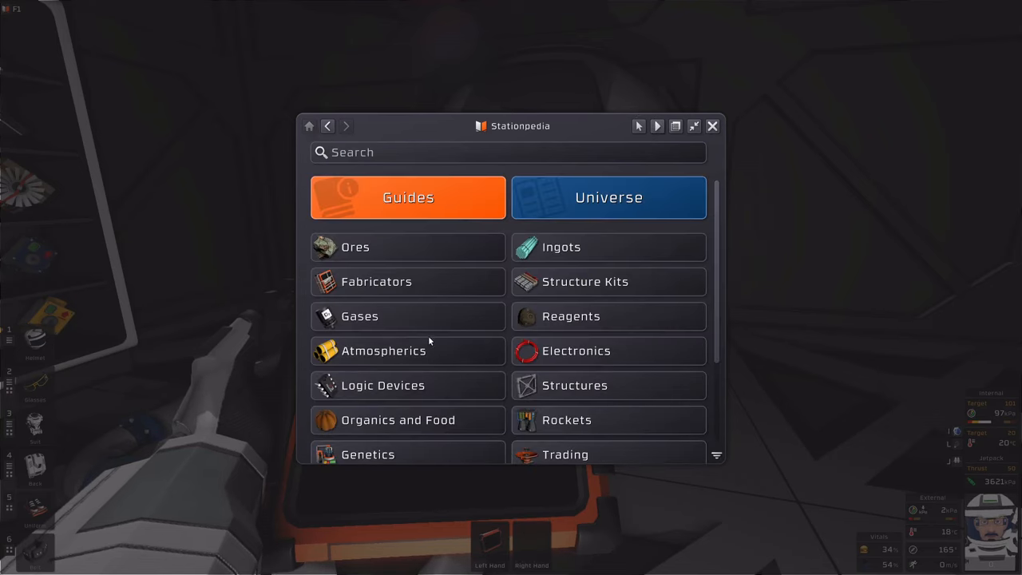
click(712, 126)
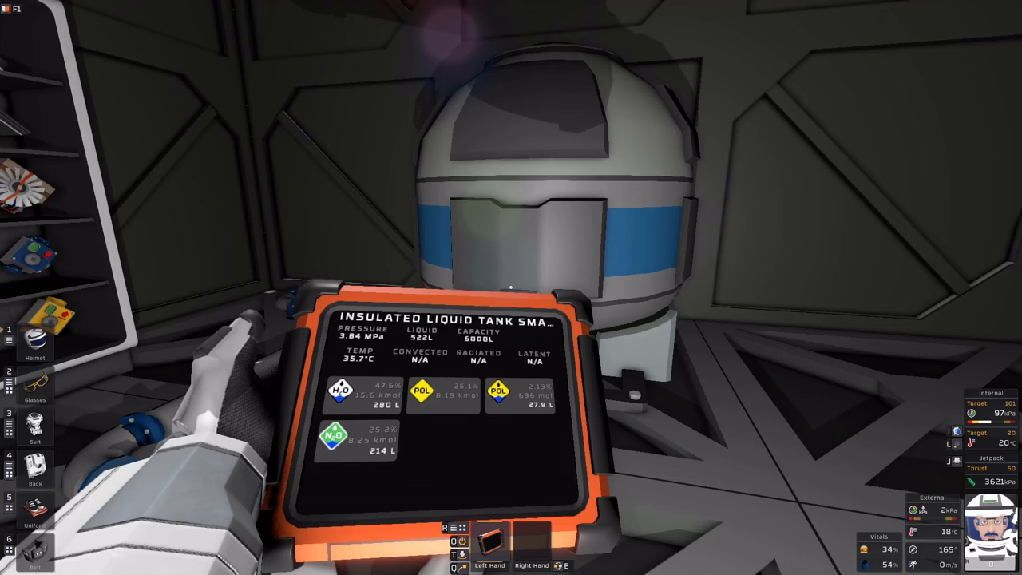
key(F1)
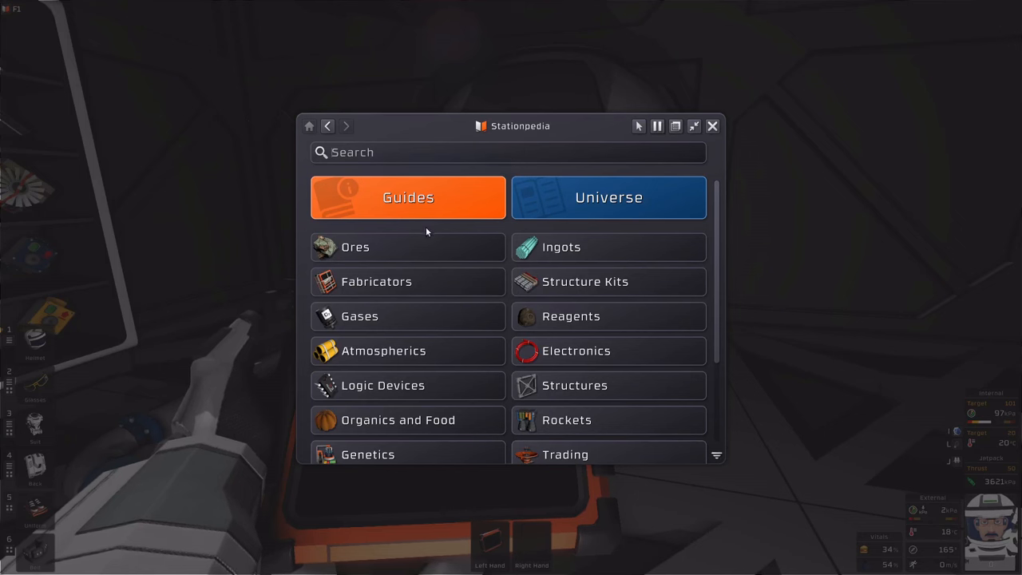
click(419, 317)
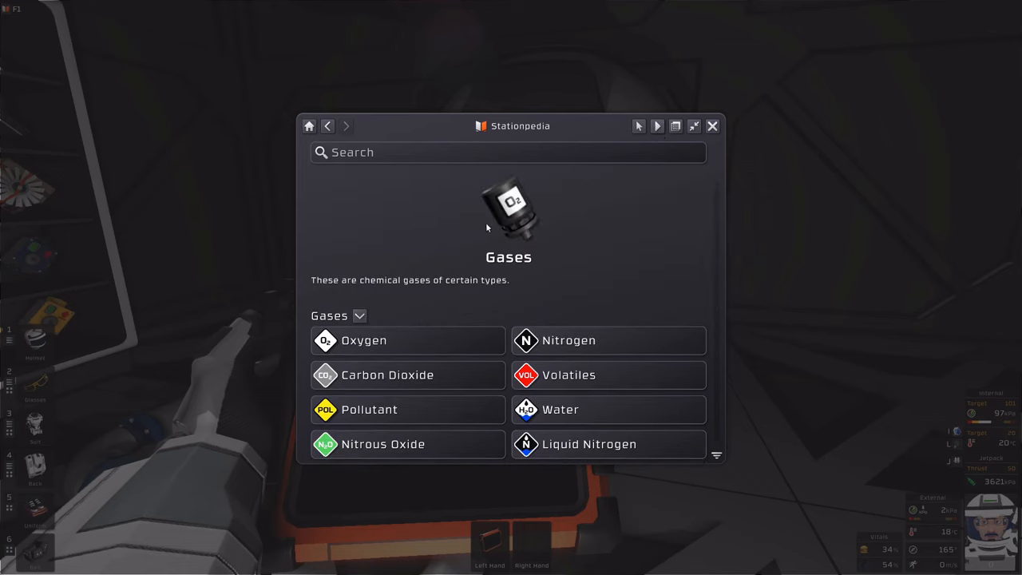
scroll(499, 214, down, 4)
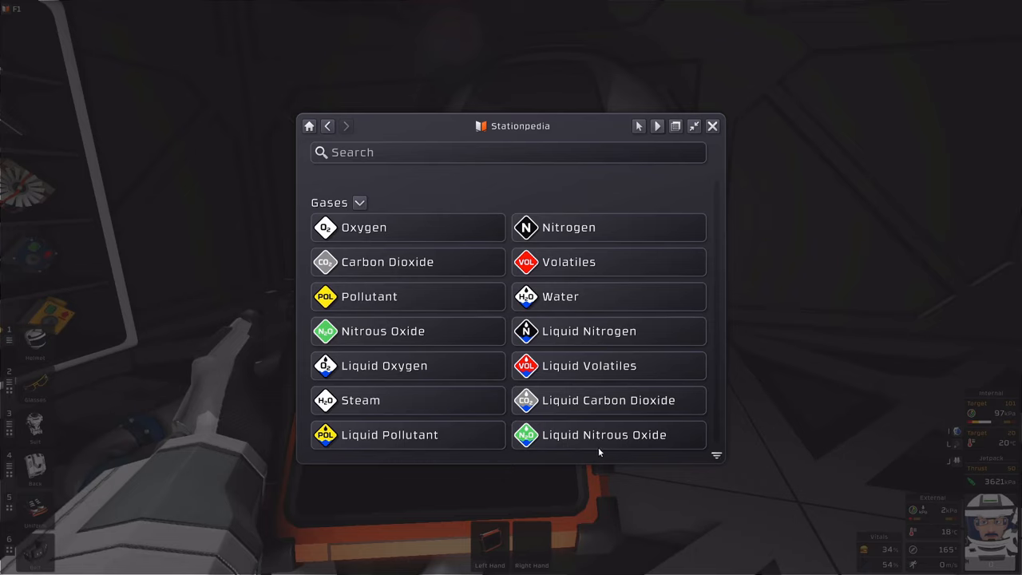
click(624, 298)
scroll(437, 291, down, 4)
scroll(522, 254, down, 2)
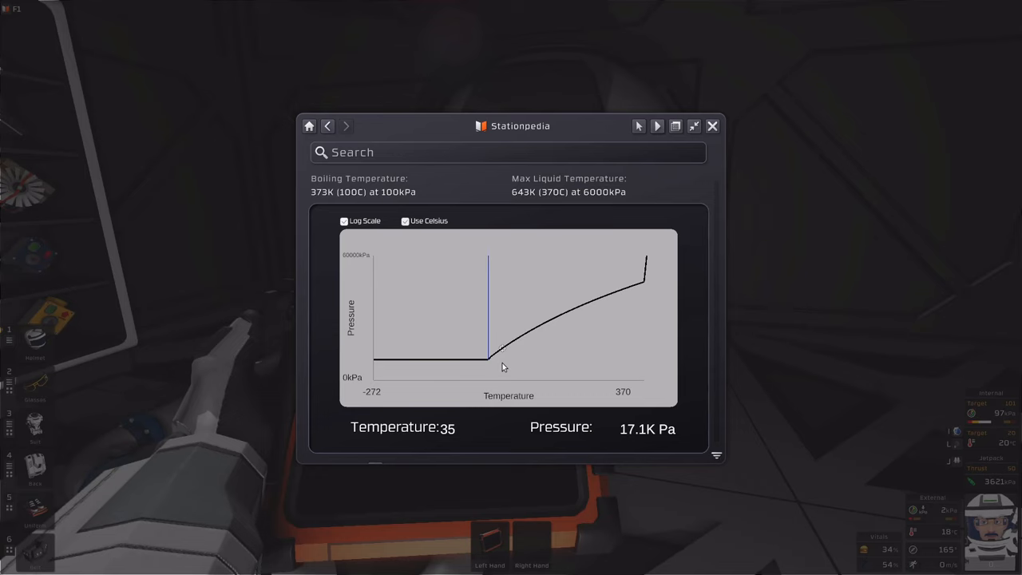
View the Liquid Nitrous Oxide and Liquid Pollutant phase diagrams, then close Stationpedia.
click(326, 126)
click(559, 439)
scroll(494, 319, down, 3)
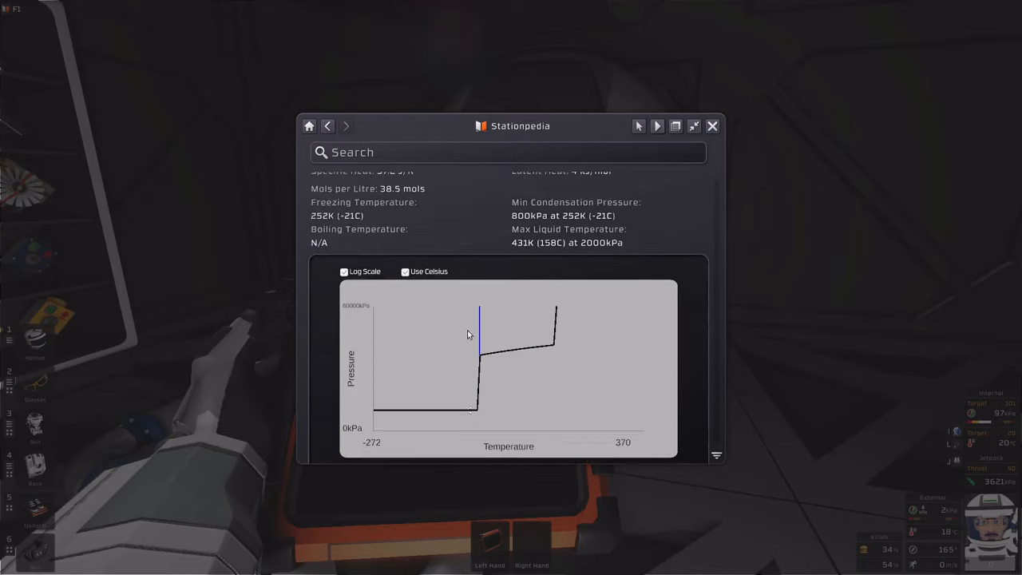
scroll(494, 309, down, 1)
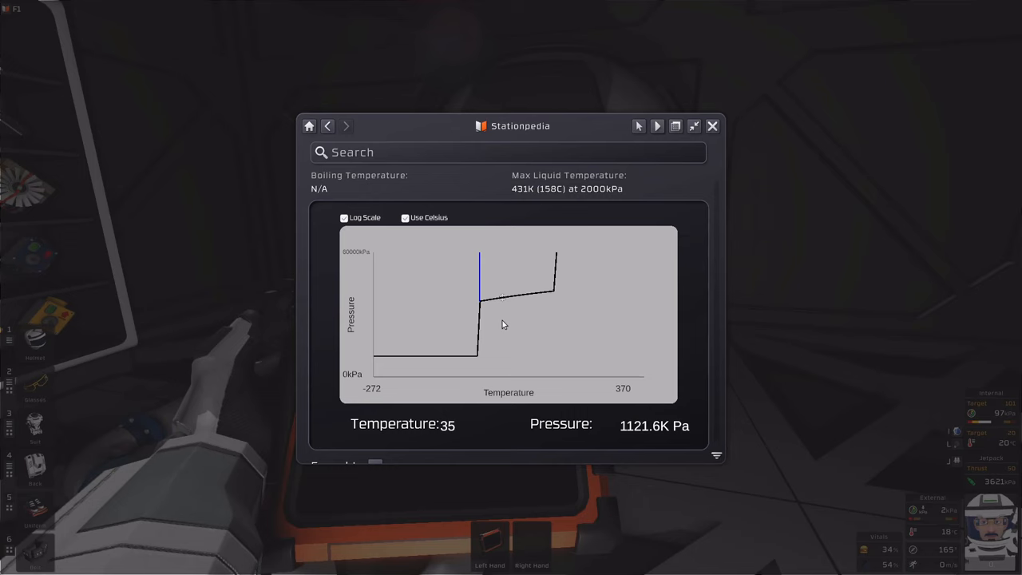
click(327, 126)
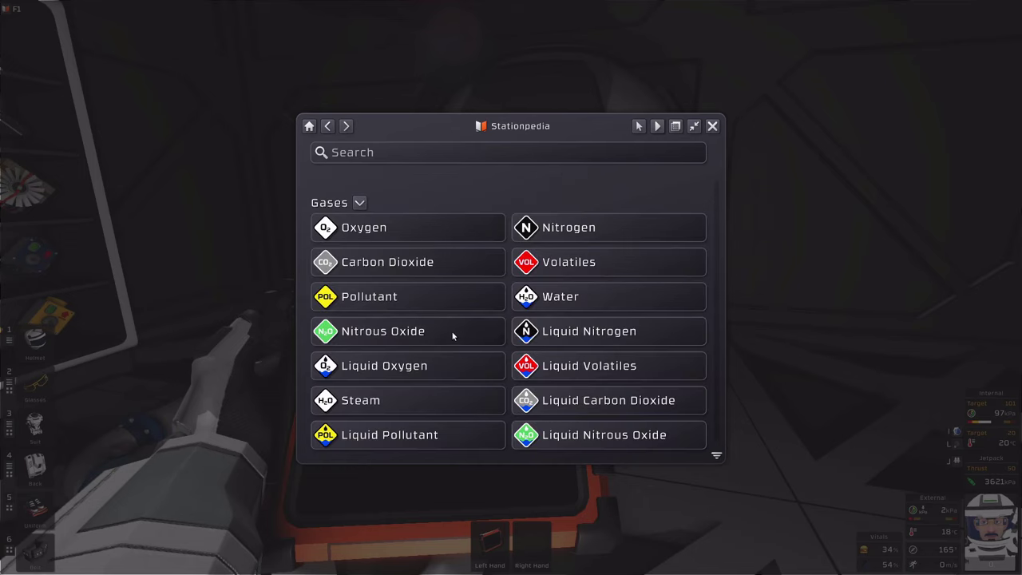
click(384, 442)
scroll(447, 319, down, 4)
scroll(451, 256, down, 3)
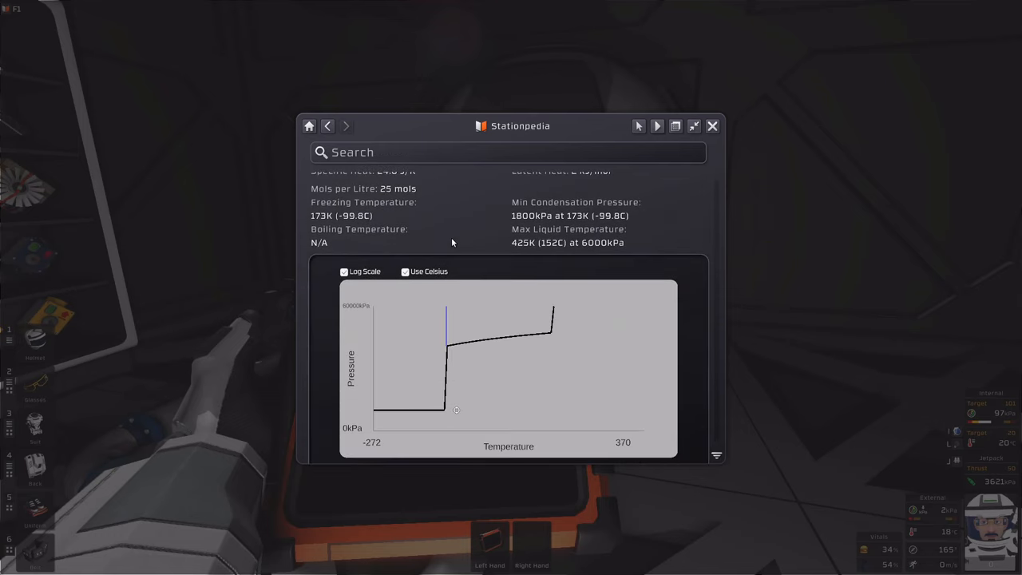
scroll(451, 237, down, 2)
scroll(455, 272, up, 2)
scroll(463, 319, down, 2)
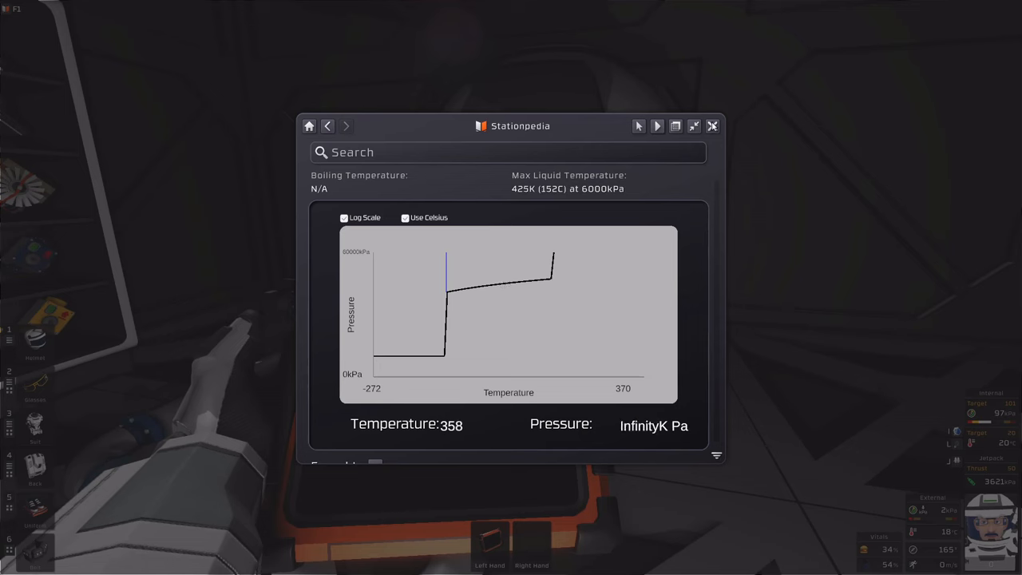
click(712, 125)
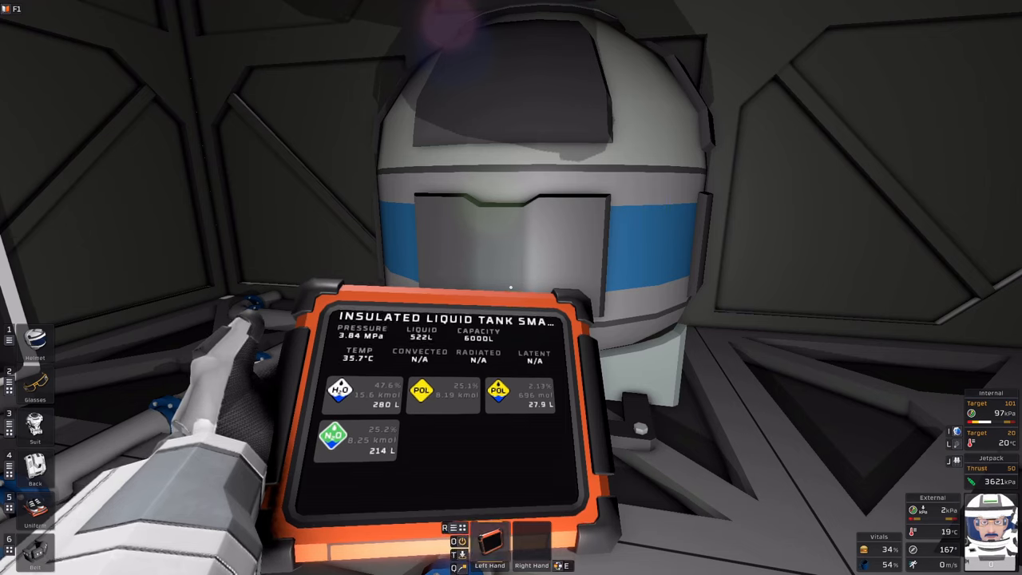
Check the phase diagram's pressure at 35 °C against the tank readout, then holster the tablet.
key(F1)
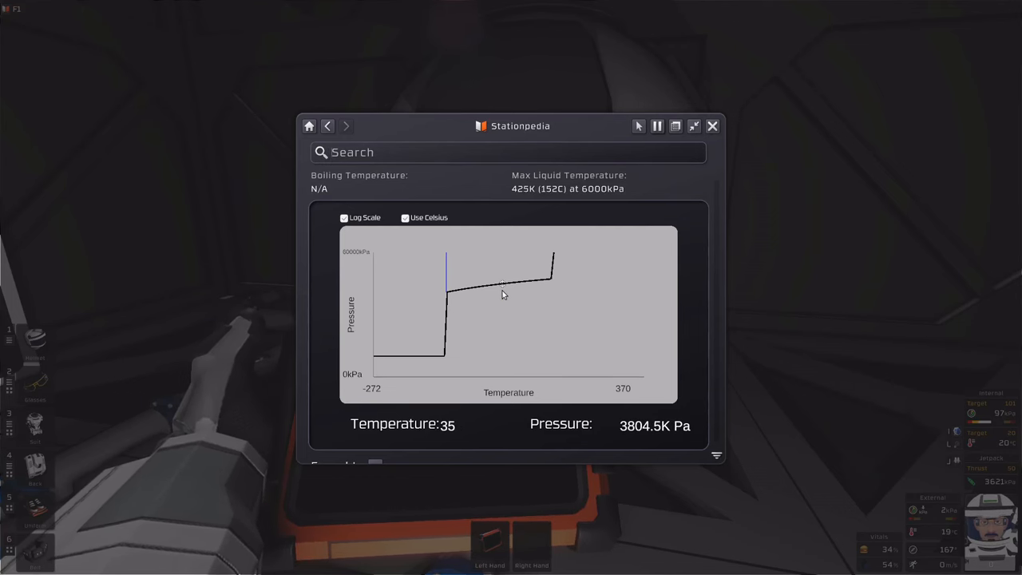
key(F1)
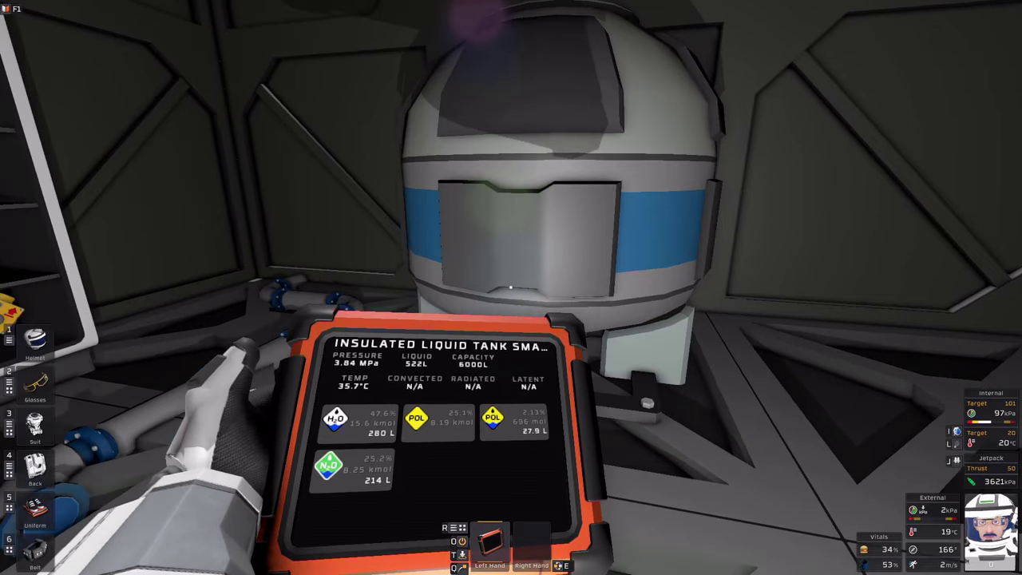
drag(536, 410, 319, 319)
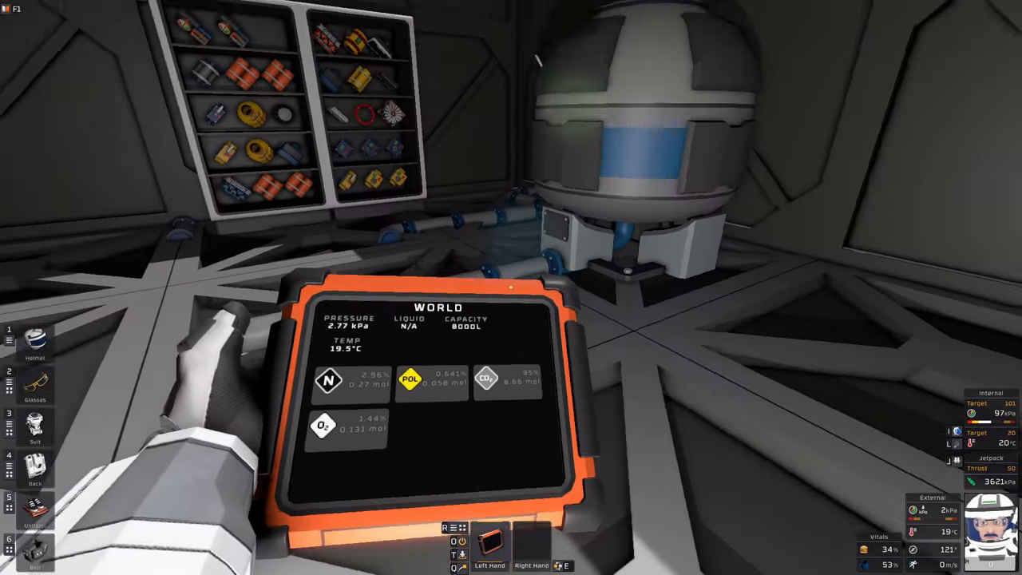
drag(511, 287, 399, 287)
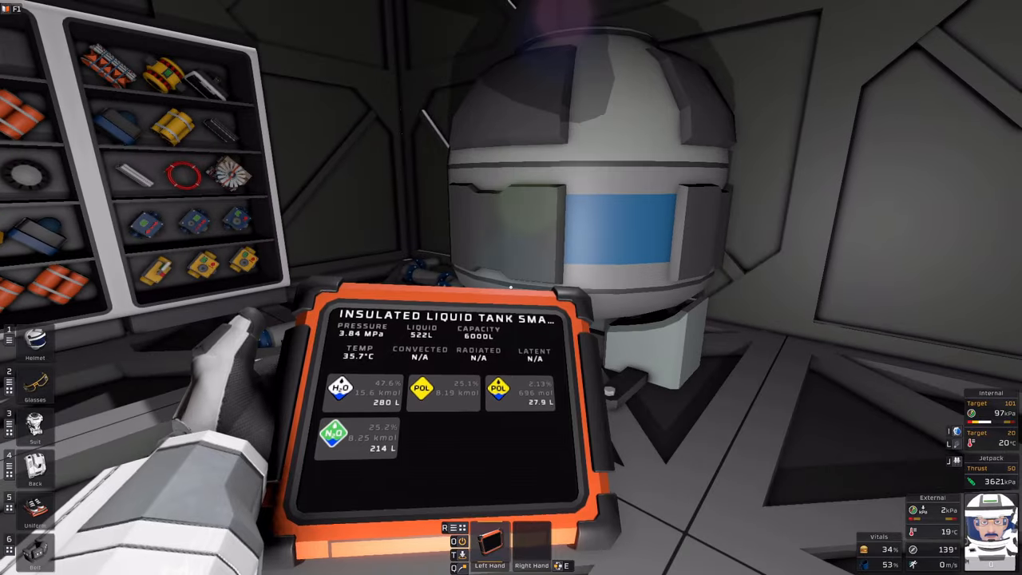
key(2)
Take the Pressure Regulator kit from the locker and build a purge valve on the tank's liquid pipe.
key(w)
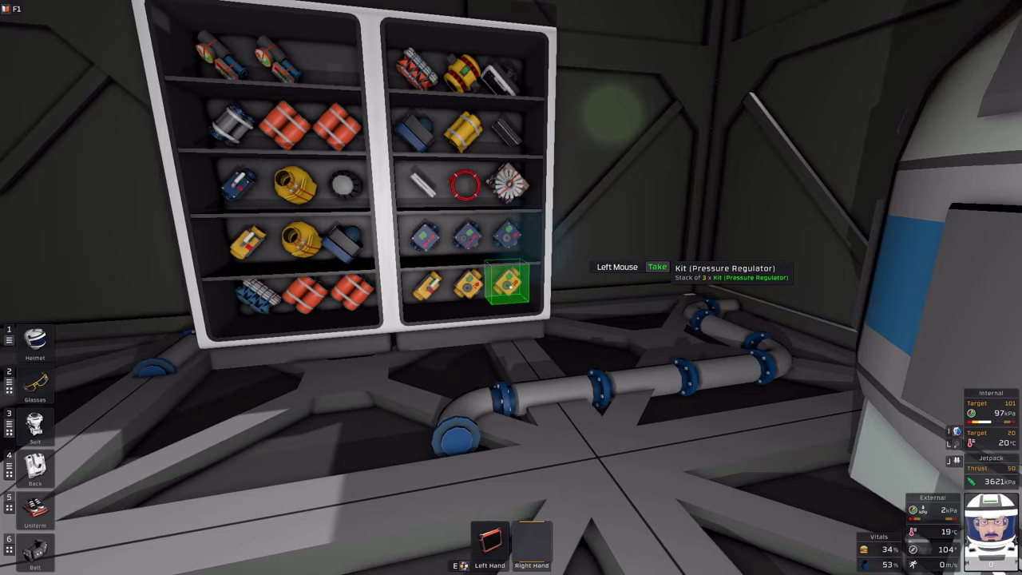
click(507, 282)
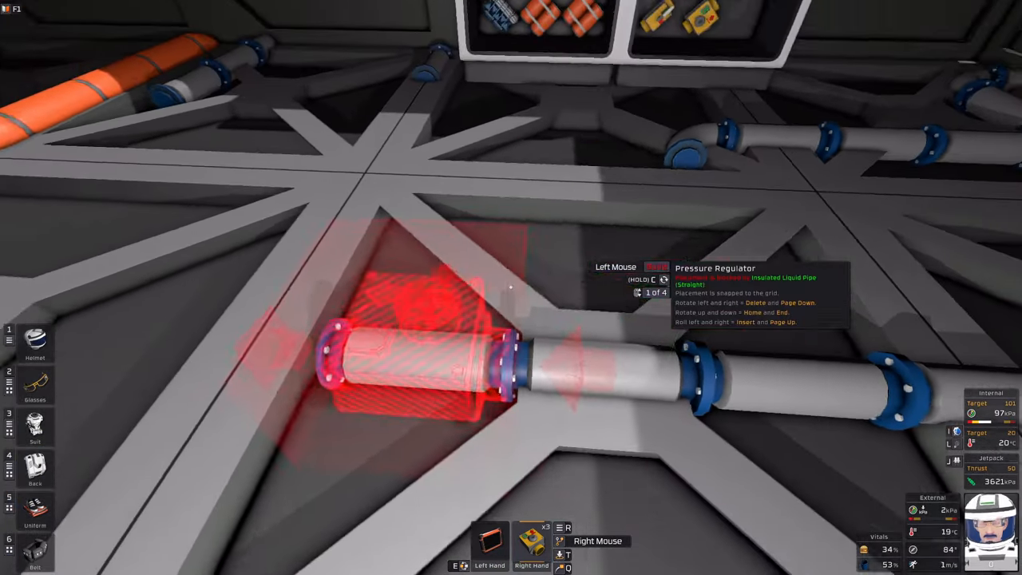
scroll(510, 288, up, 1)
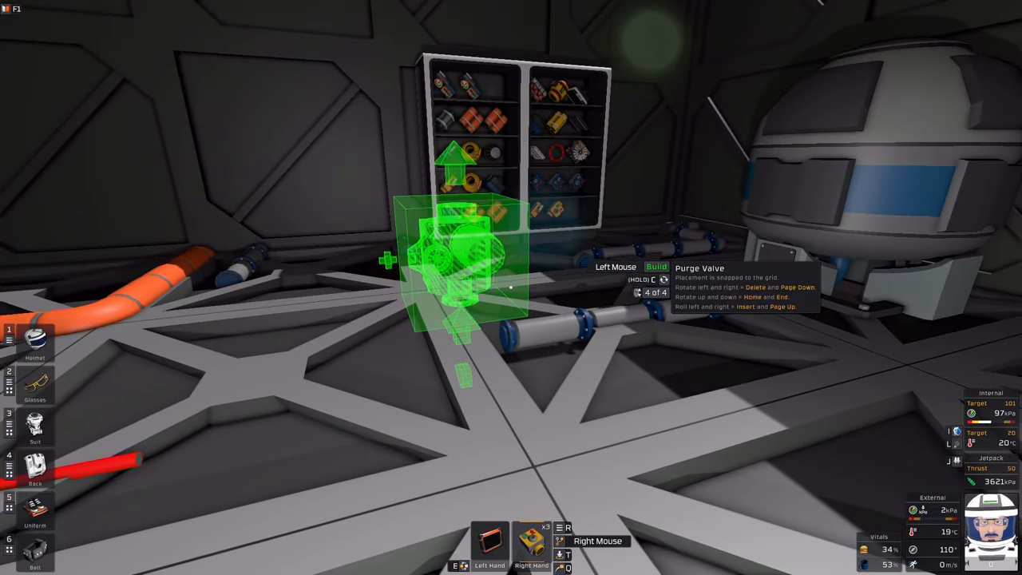
click(511, 287)
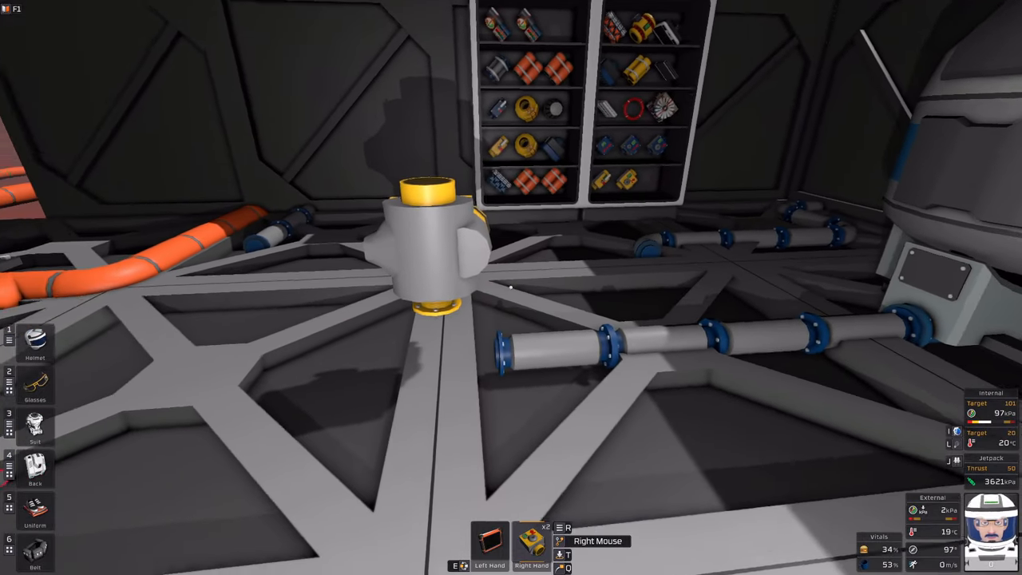
key(Tab)
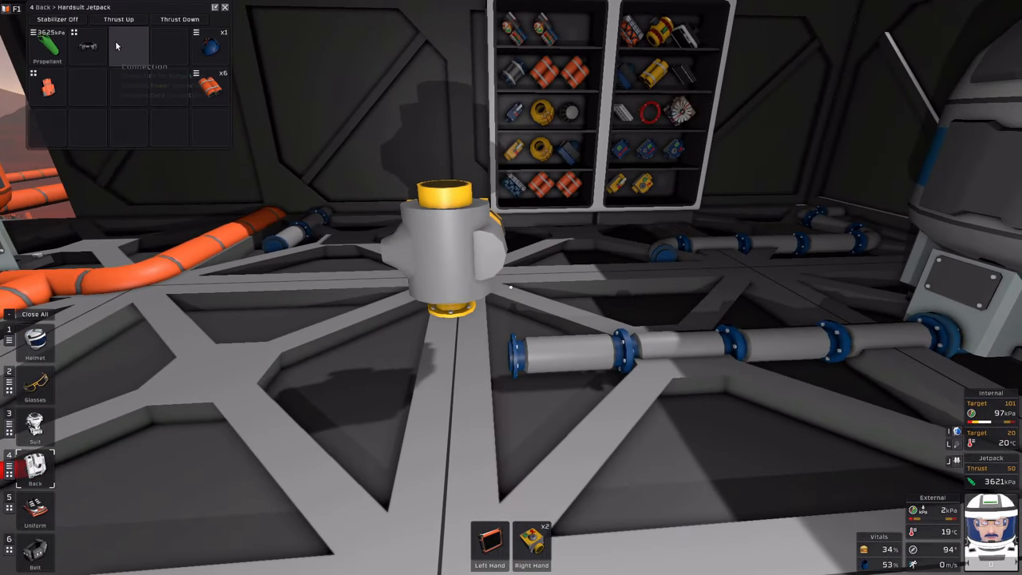
click(35, 550)
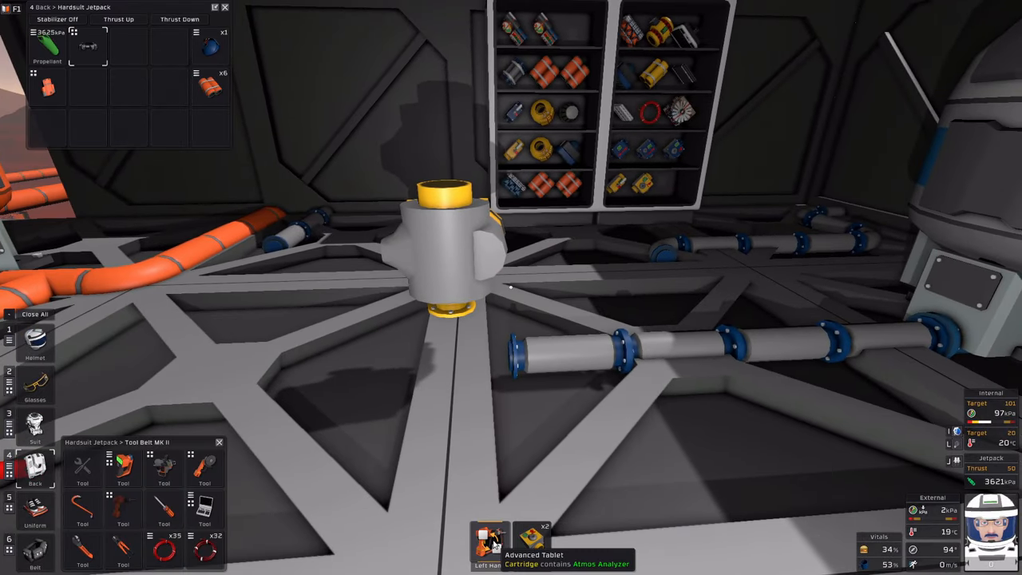
key(Tab)
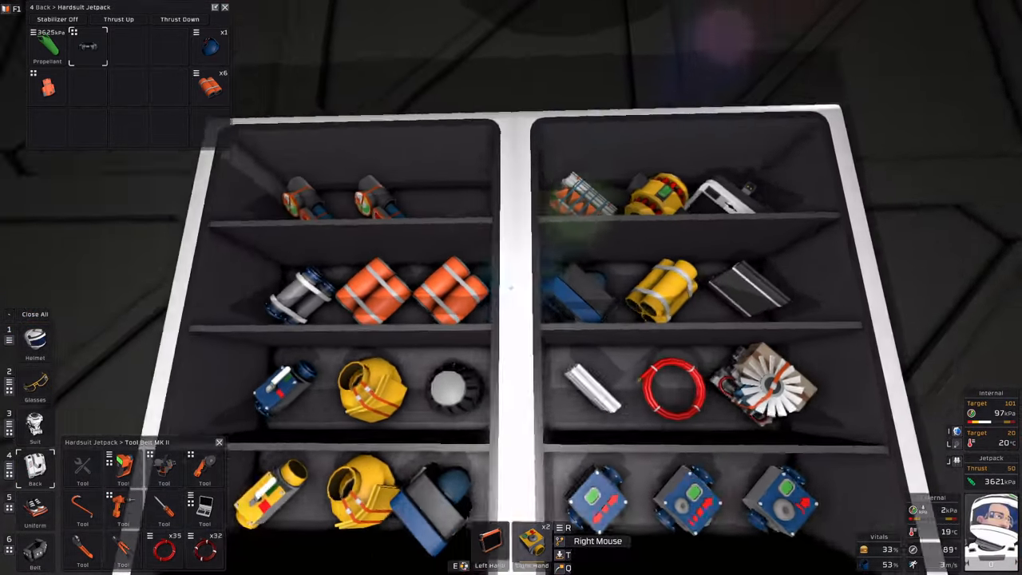
Add insulated pipe corner and straight pieces as an outlet above the purge valve.
key(mouse)
key(look)
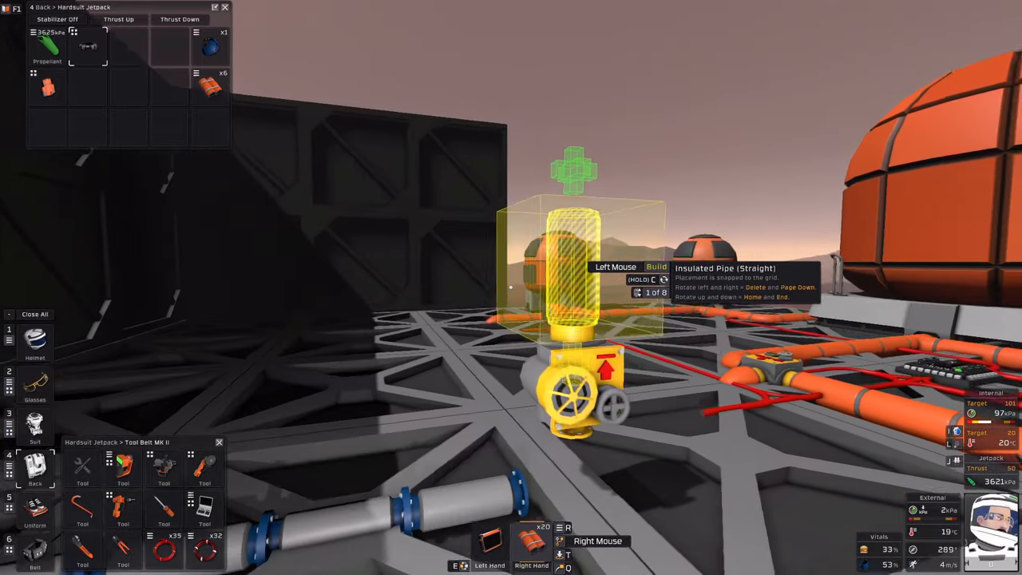
scroll(511, 288, down, 1)
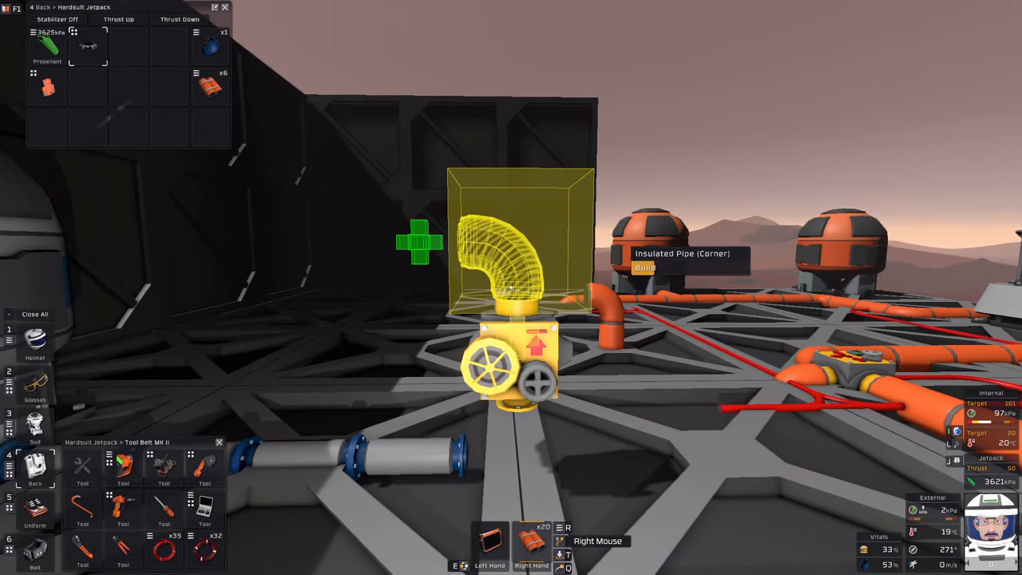
click(511, 288)
scroll(511, 287, up, 1)
key(Delete)
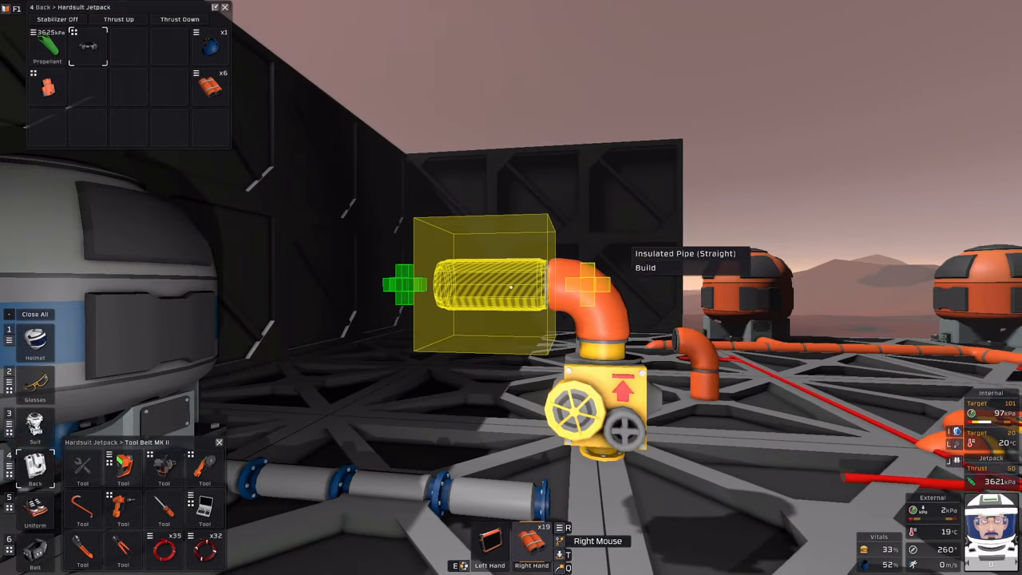
click(511, 287)
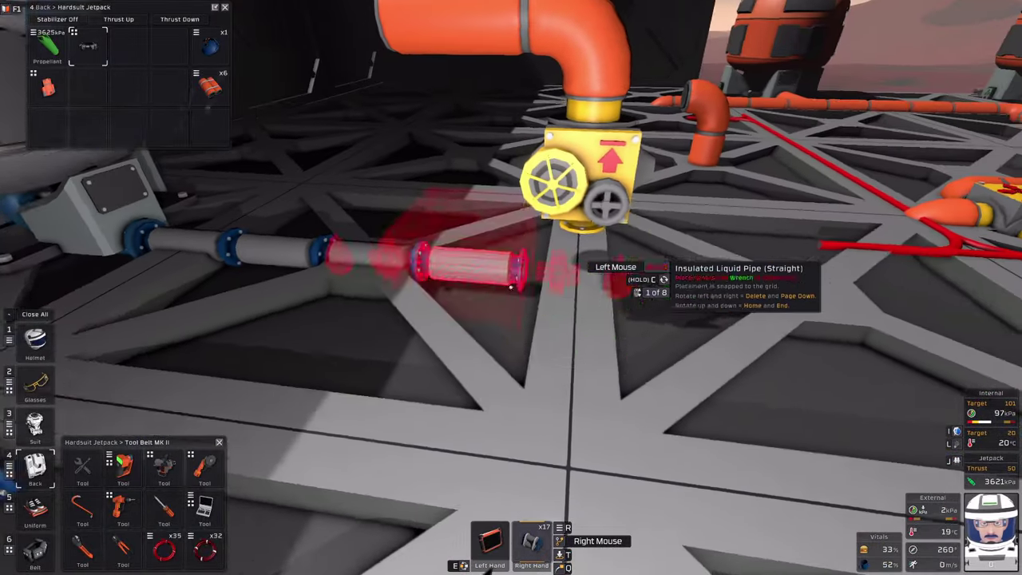
click(511, 287)
scroll(510, 288, down, 1)
click(511, 287)
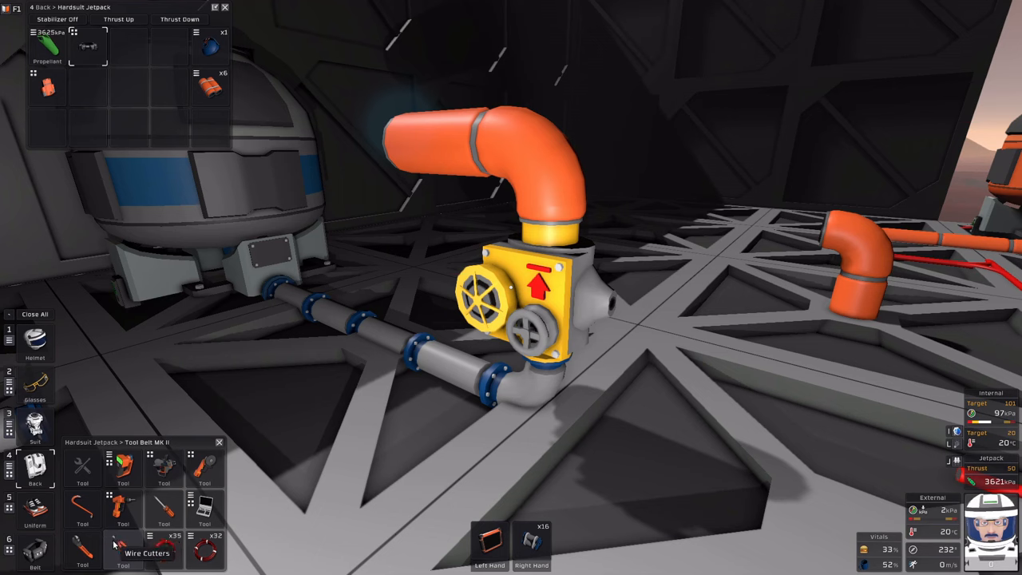
Lay heavy cable with straight and corner pieces from the valve to the existing power network.
mouse_move(123, 550)
mouse_down()
mouse_move(490, 541)
mouse_move(128, 86)
mouse_up()
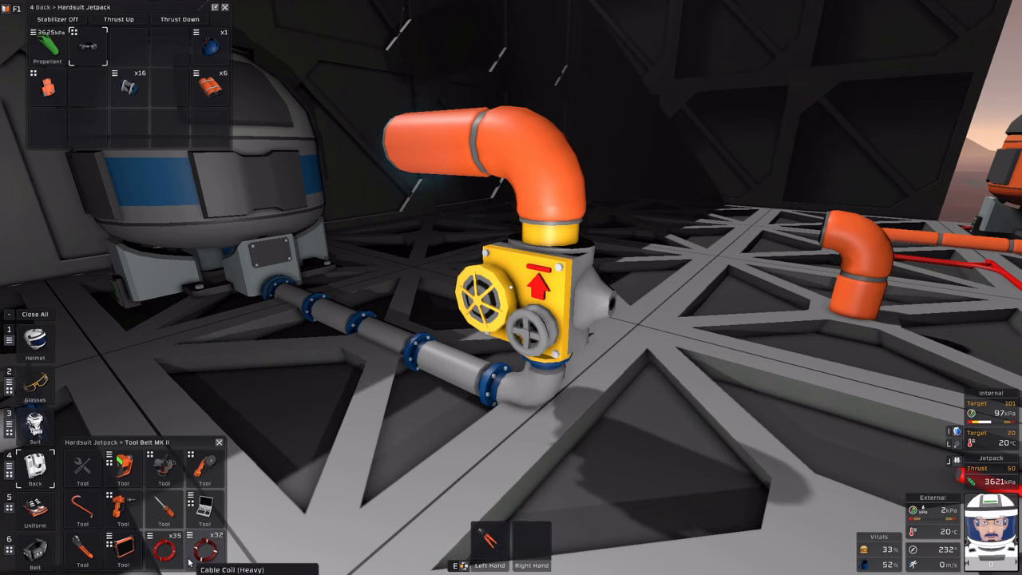
drag(174, 546, 533, 545)
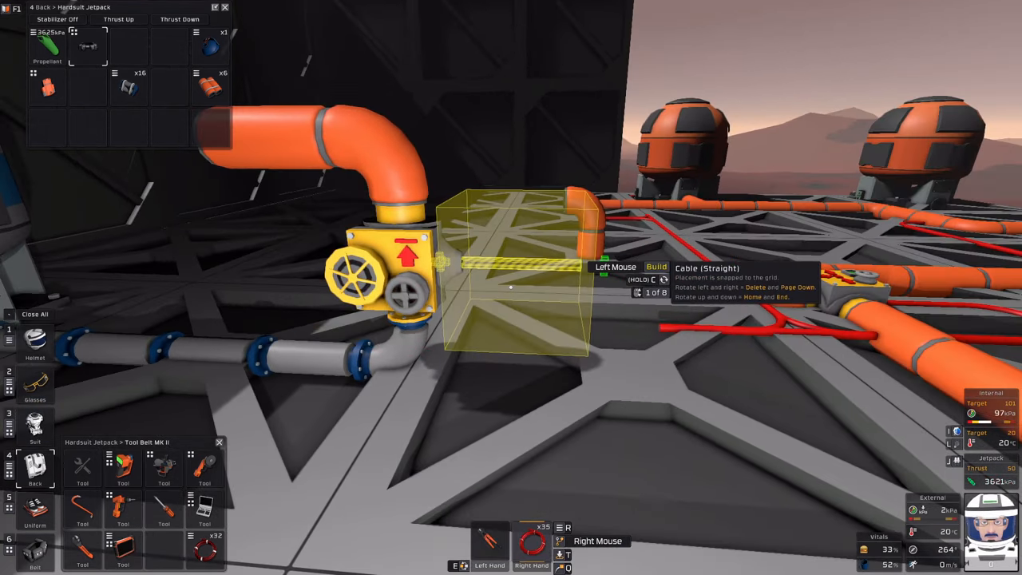
click(511, 287)
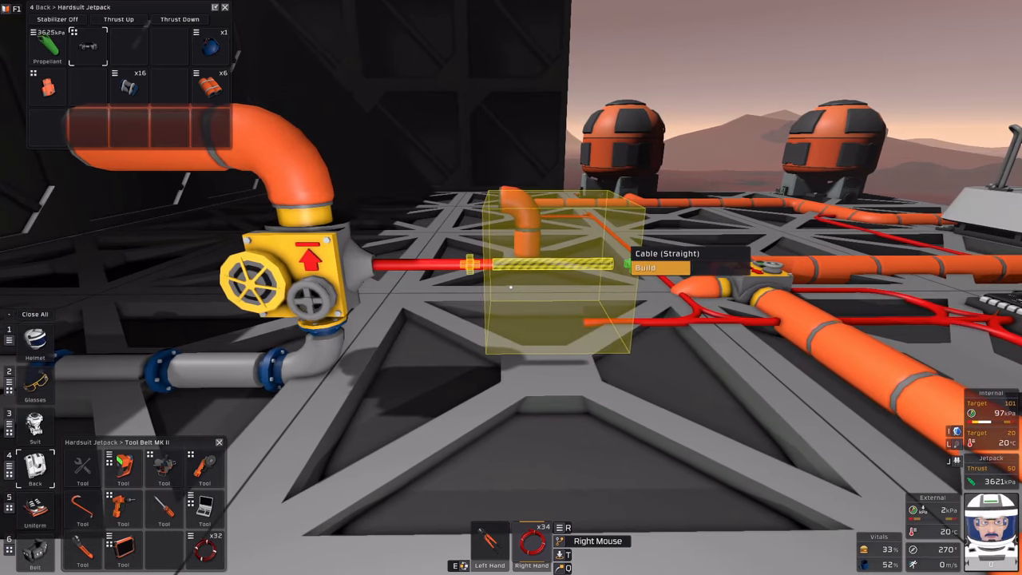
key(c)
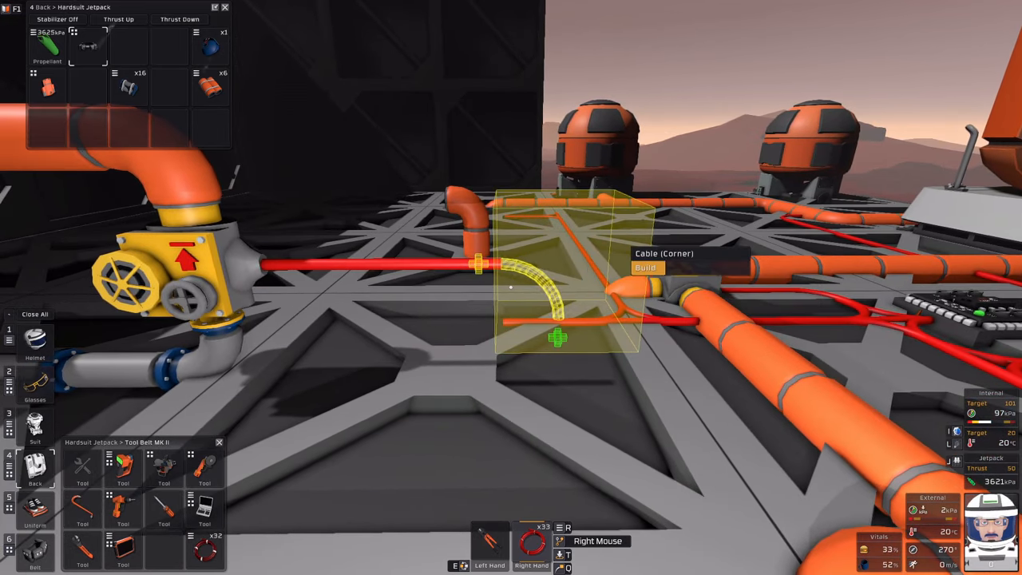
click(511, 287)
key(c)
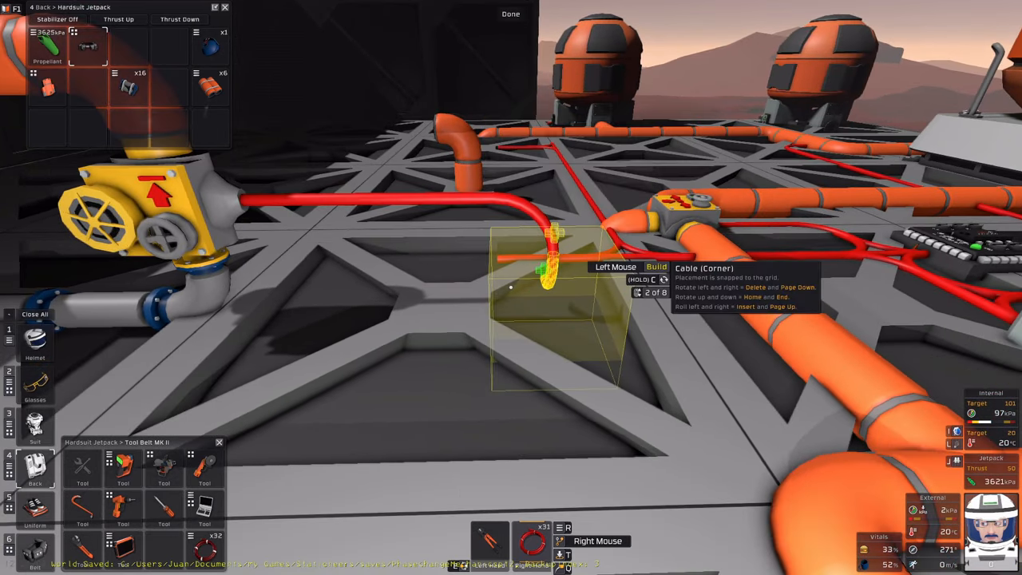
click(511, 287)
click(511, 287)
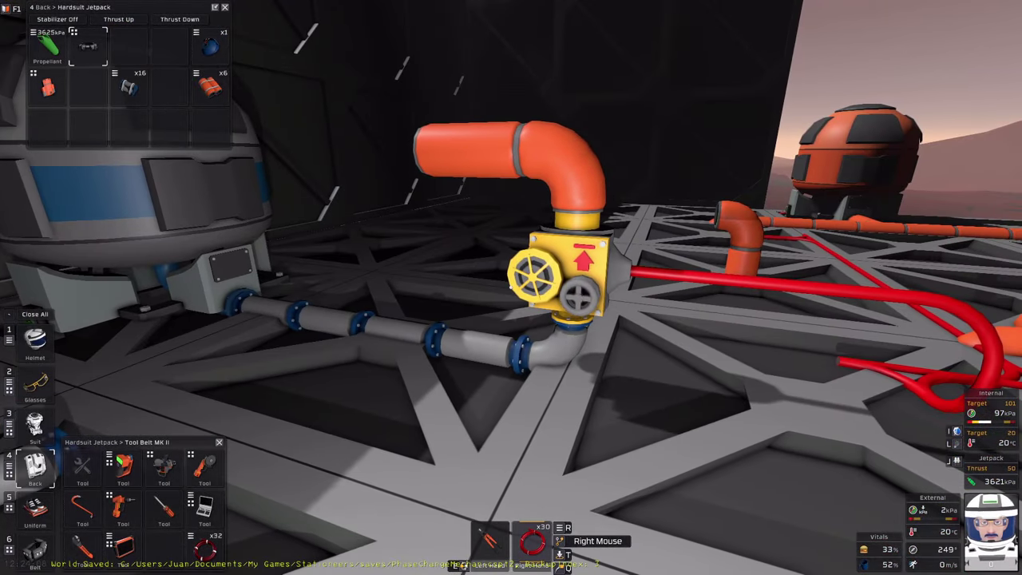
key(alt)
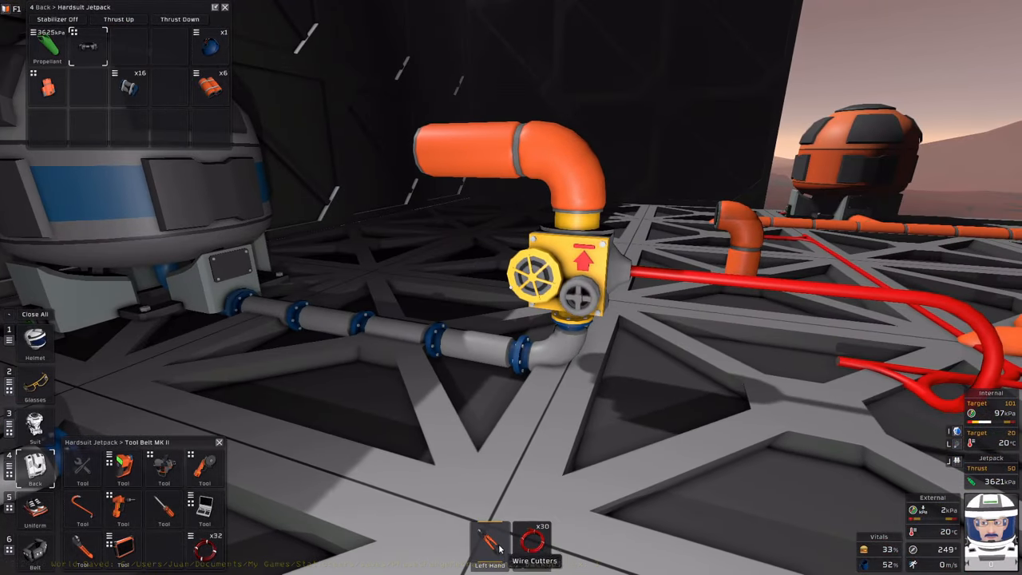
Read the tank and world atmosphere on the tablet, switch to the labeller, and open the Stationpedia Gases list.
drag(83, 467, 489, 545)
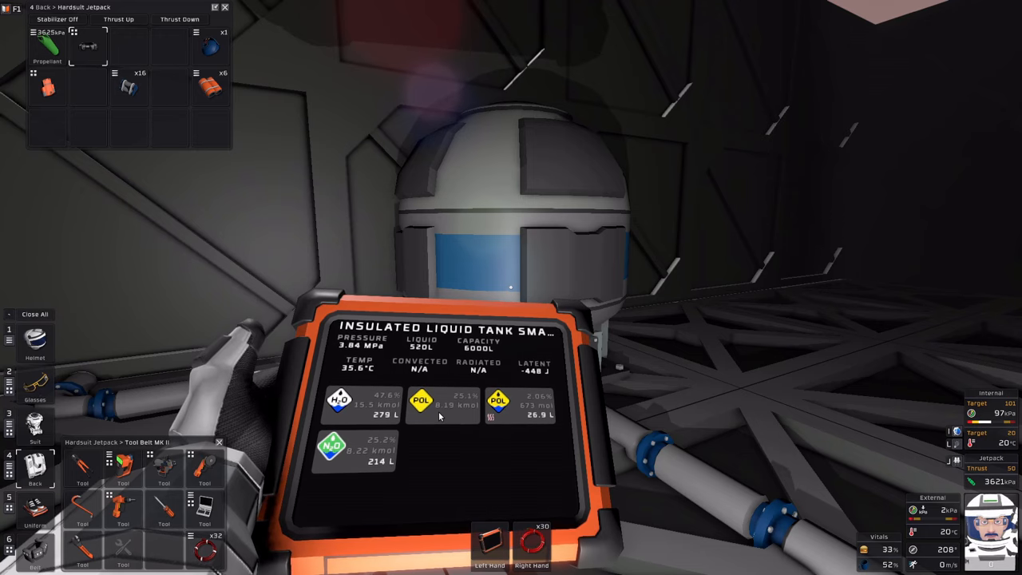
key(alt)
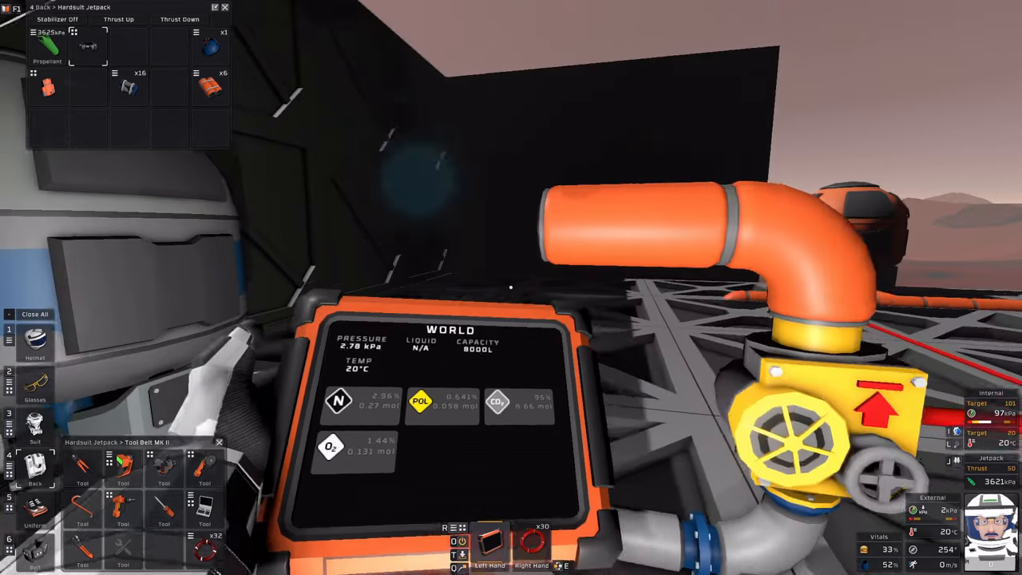
click(495, 547)
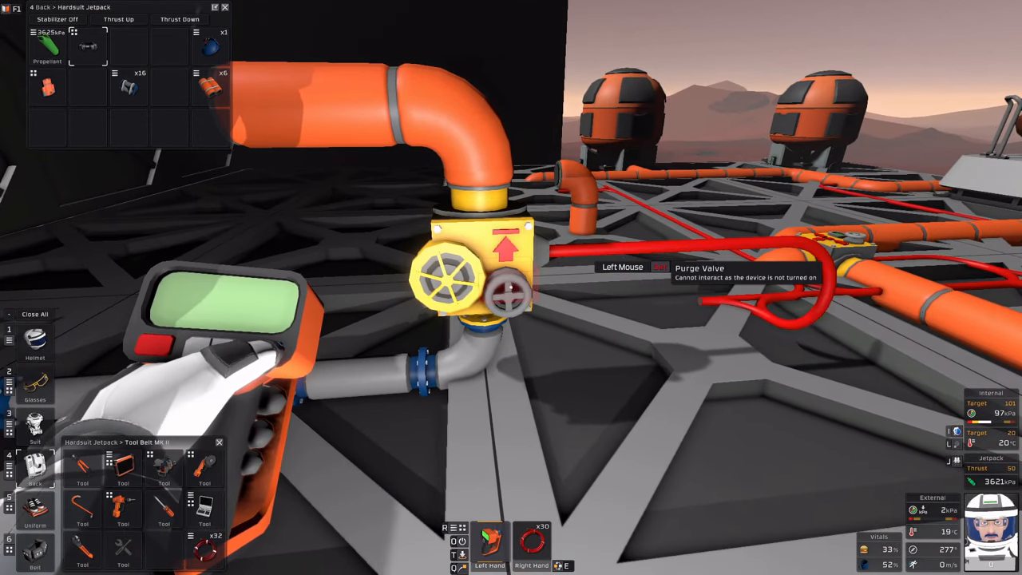
key(F1)
click(328, 126)
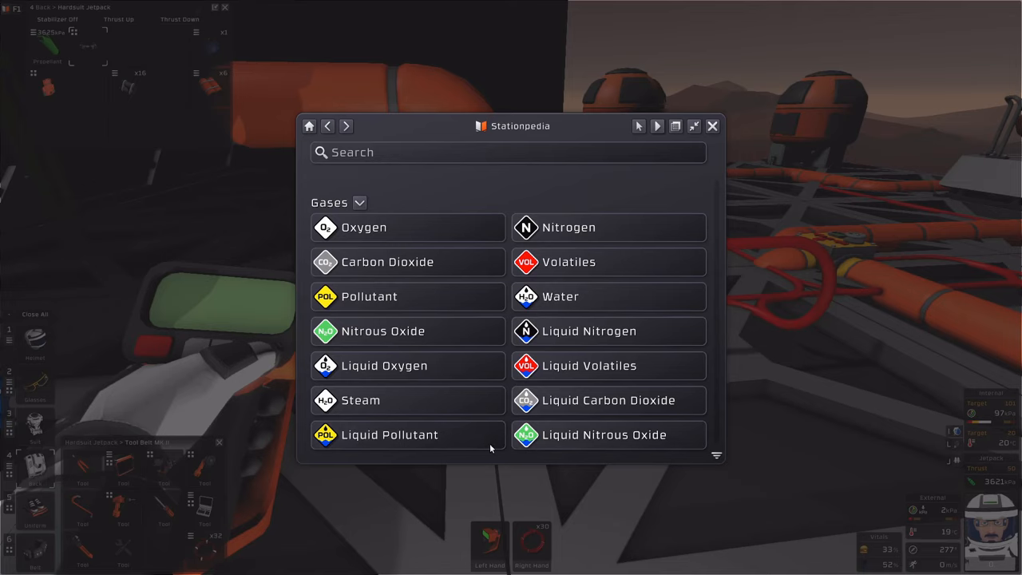
Consult the Liquid Nitrous Oxide and Water entries, then reopen Liquid Nitrous Oxide's phase diagram.
click(583, 436)
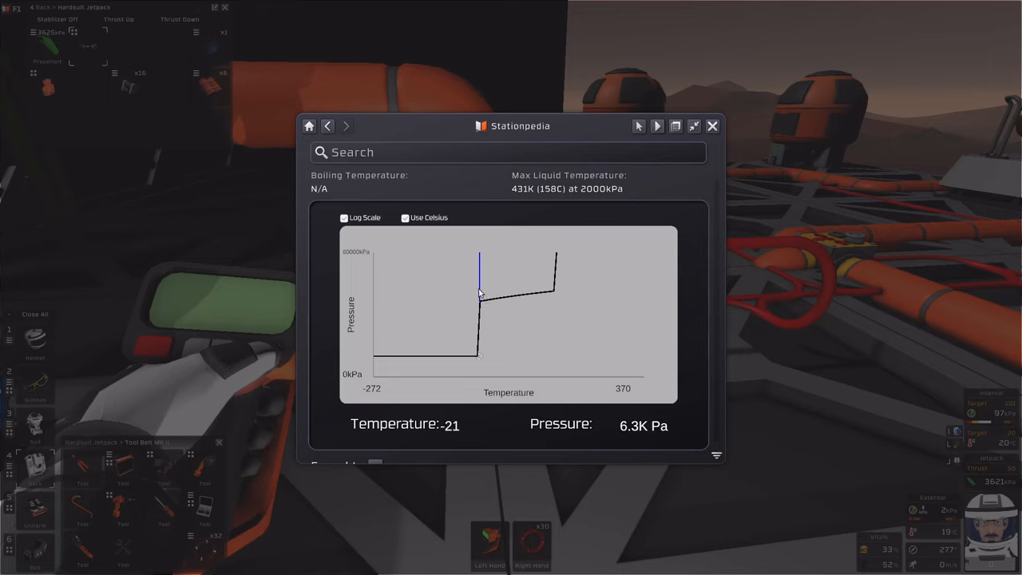
scroll(480, 291, up, 2)
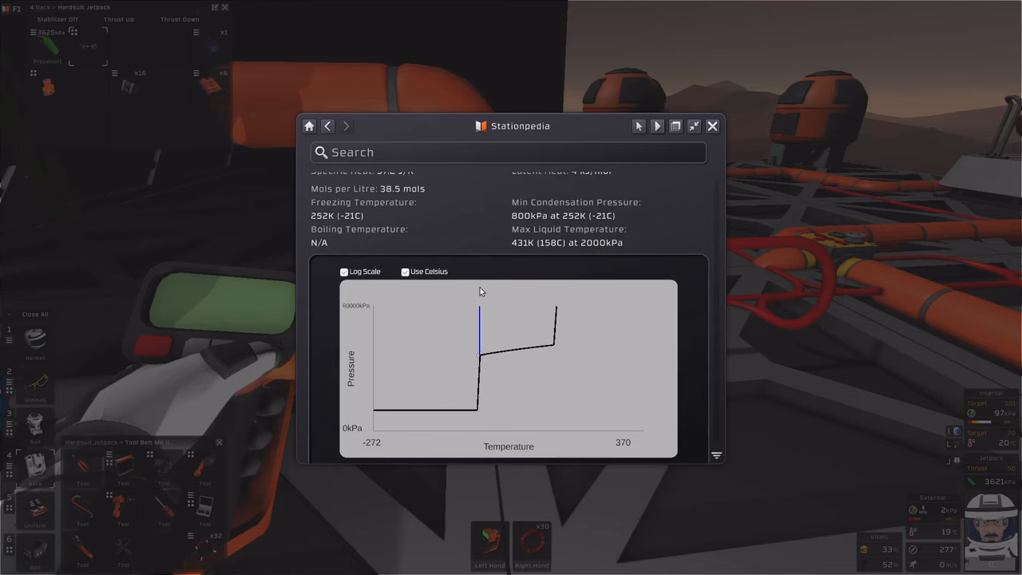
click(328, 126)
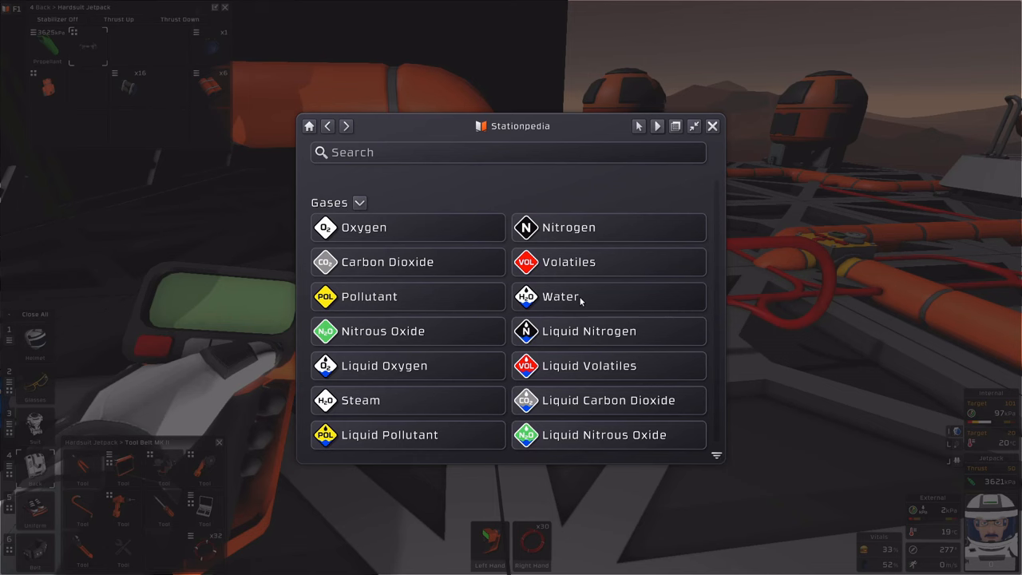
click(582, 300)
scroll(391, 218, up, 2)
click(327, 126)
click(558, 438)
scroll(503, 357, down, 1)
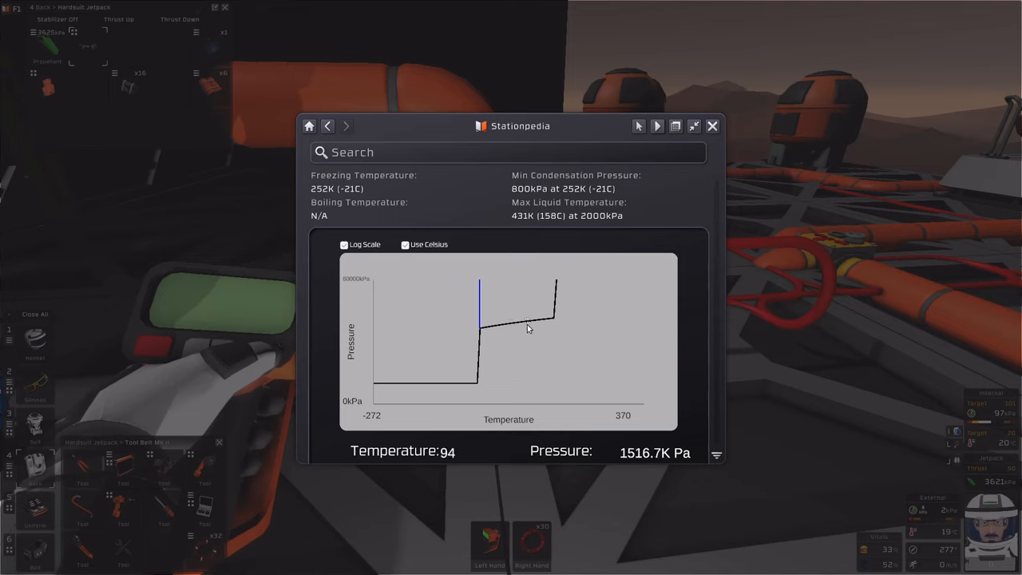
Close Stationpedia and confirm a new setting on the purge valve.
click(713, 127)
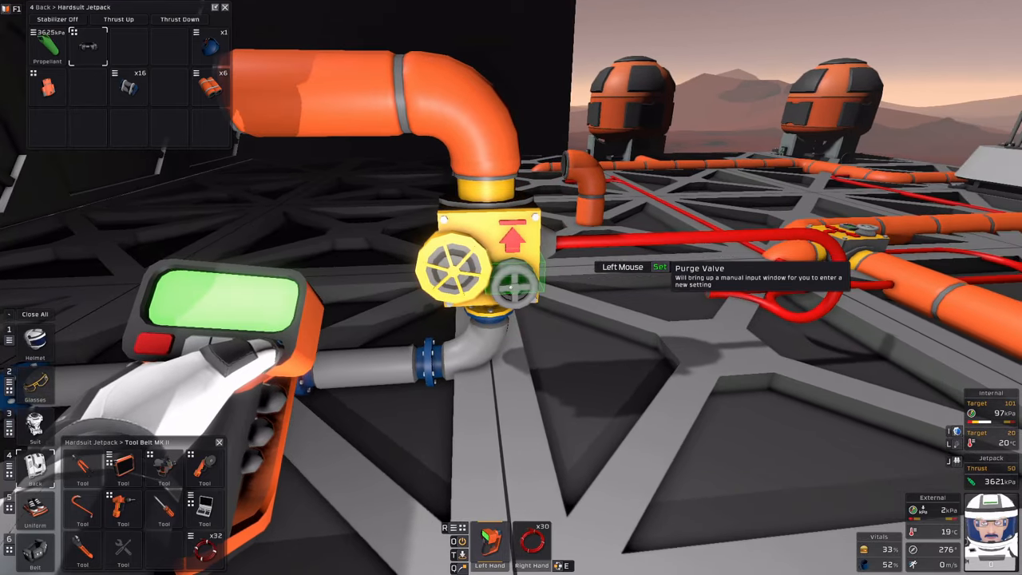
click(506, 284)
text(1500)
click(578, 317)
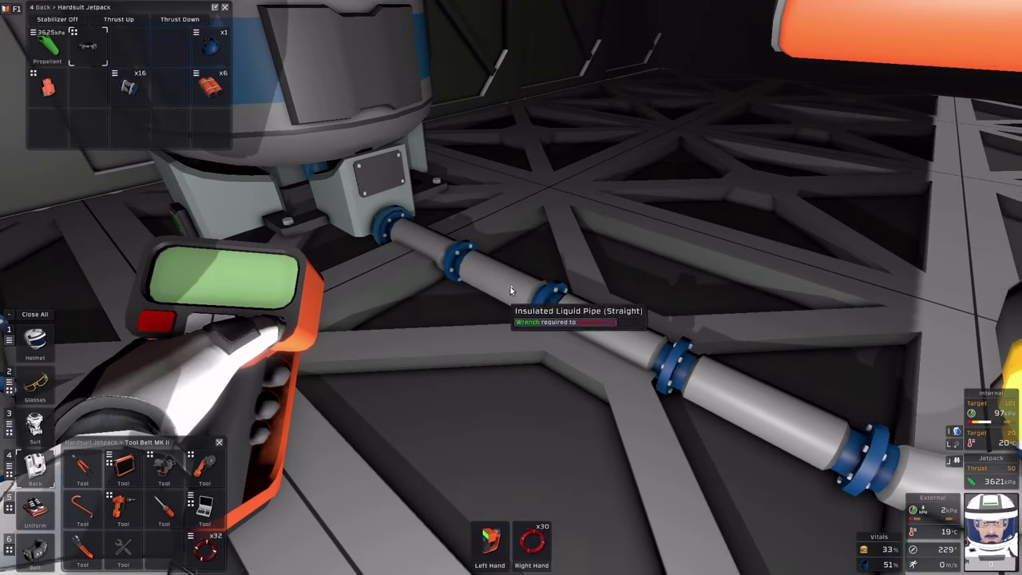
Take the tablet back and read the world atmosphere around the tank, about 2.78 kPa and 19.0 °C.
key(alt)
click(163, 467)
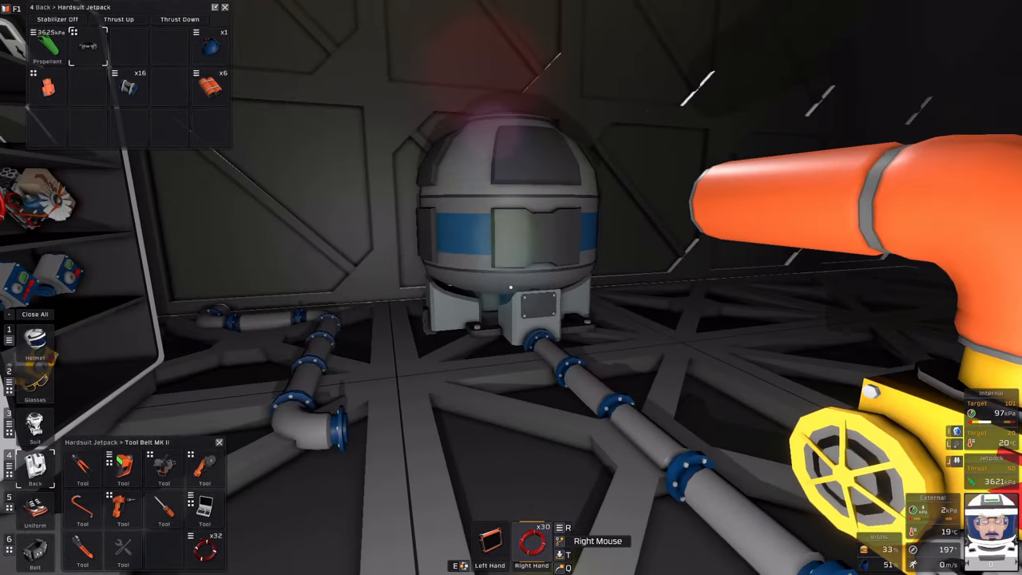
key(e)
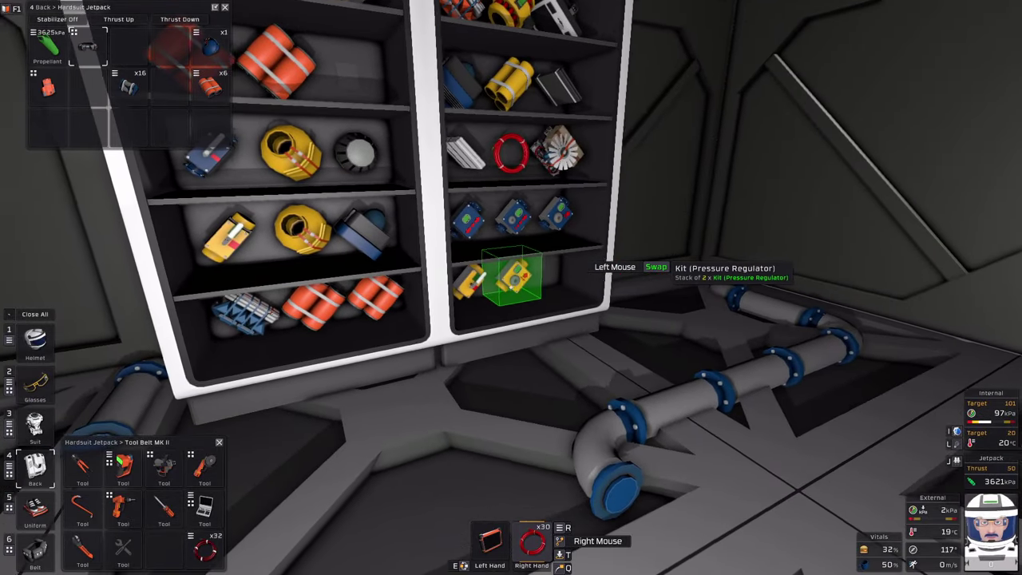
Build a horizontally oriented condensation valve from the valve kits beside the tank.
click(511, 287)
right_click(511, 287)
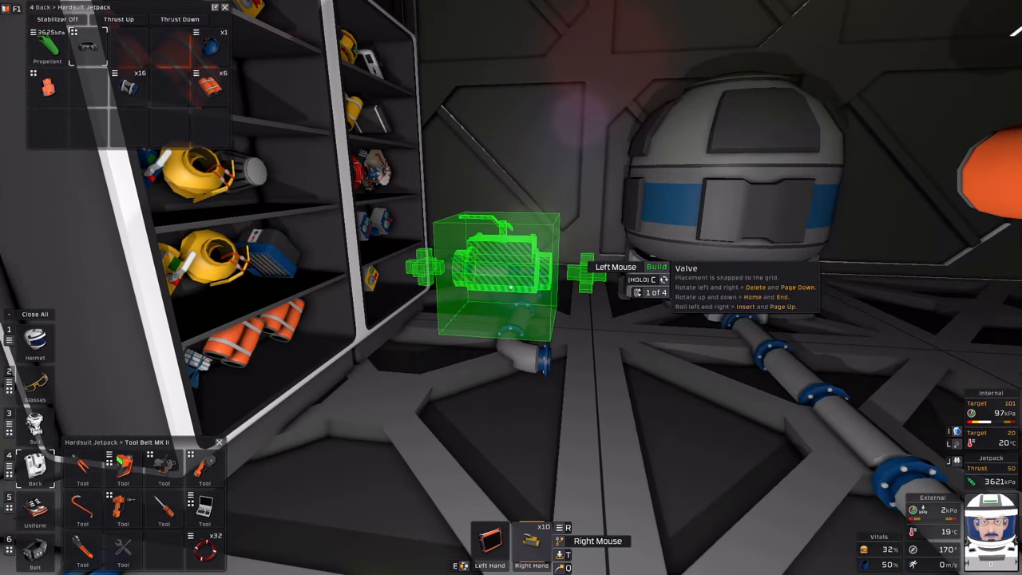
scroll(511, 287, up, 1)
scroll(510, 287, up, 1)
key(Home)
key(Home)
key(Home)
key(Home)
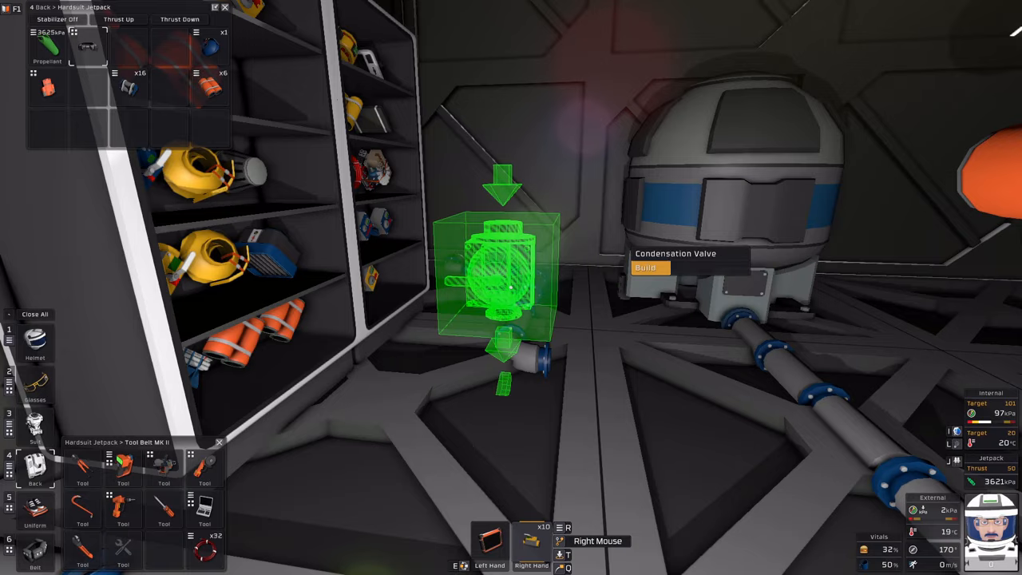
click(511, 287)
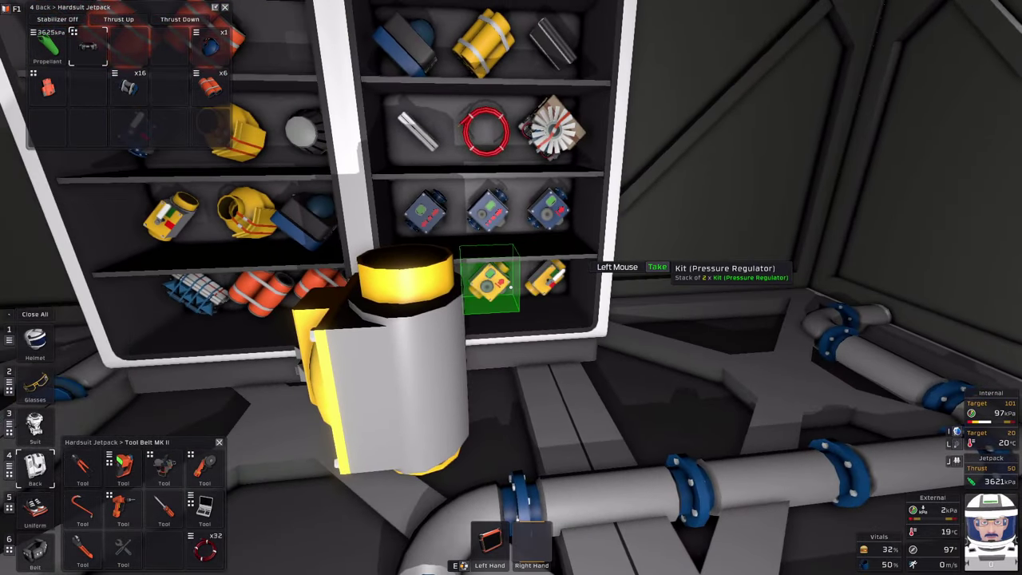
Build a pressurant valve beside it and return the leftover regulator kit to the locker.
click(511, 287)
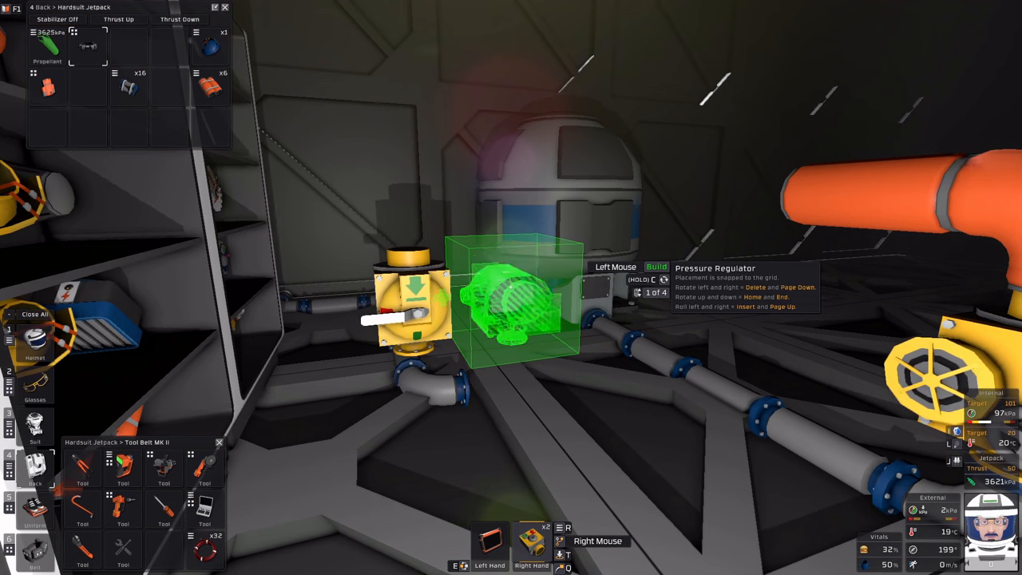
scroll(511, 287, down, 1)
scroll(511, 287, down, 1)
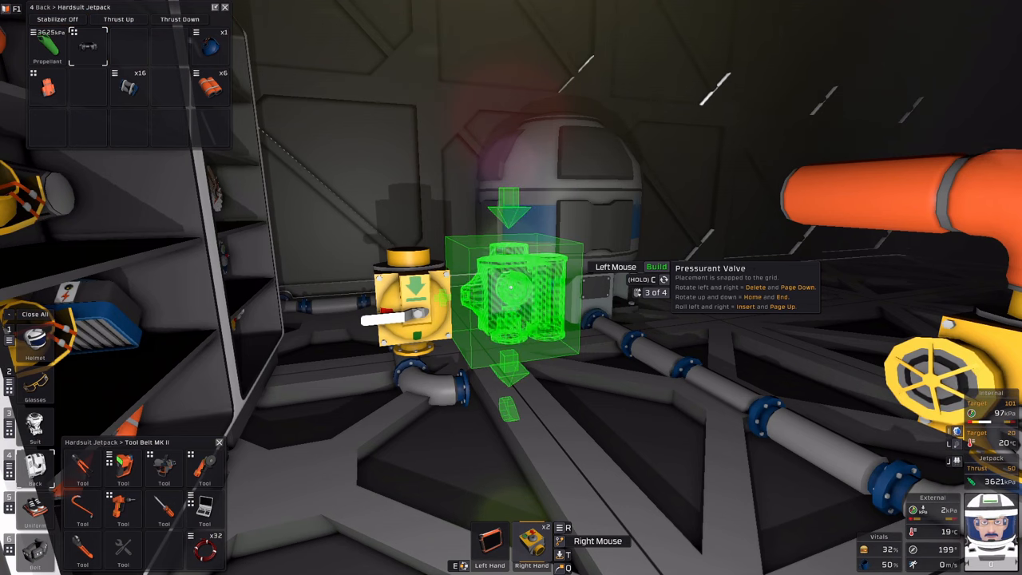
key(Delete)
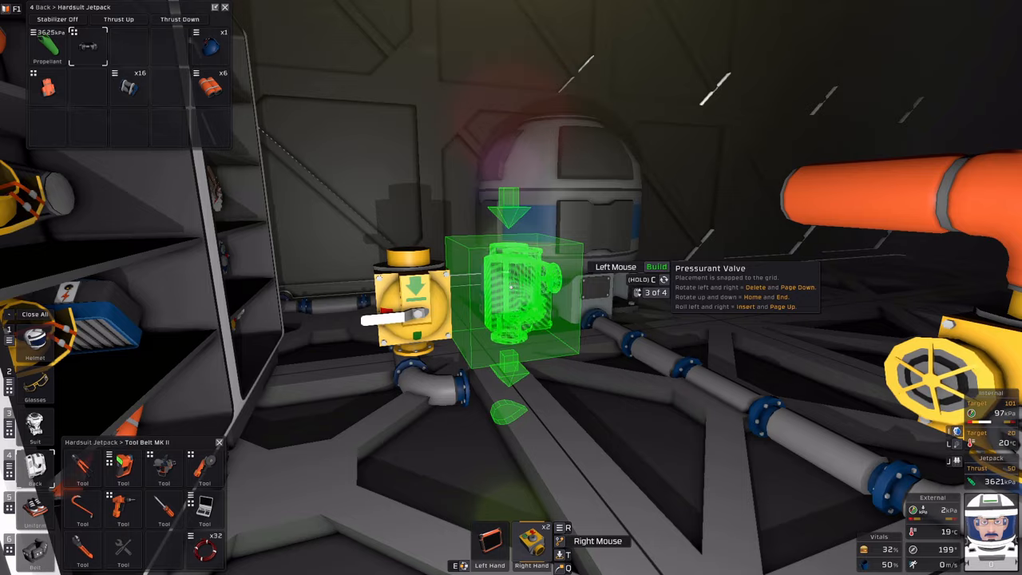
click(511, 287)
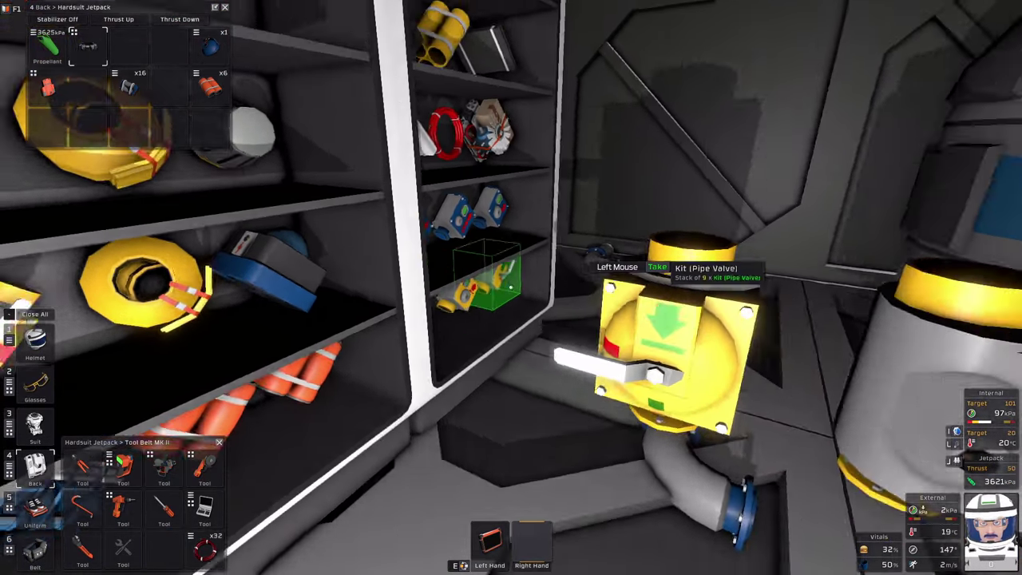
click(511, 287)
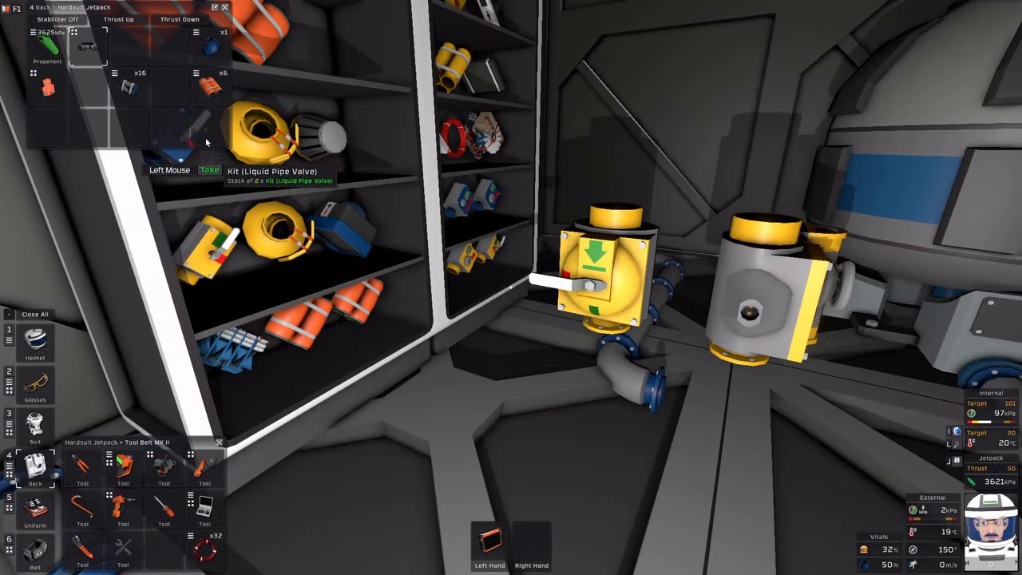
Join the two valves underneath with two liquid pipe corners forming a U, then stow the pipe kits.
click(128, 83)
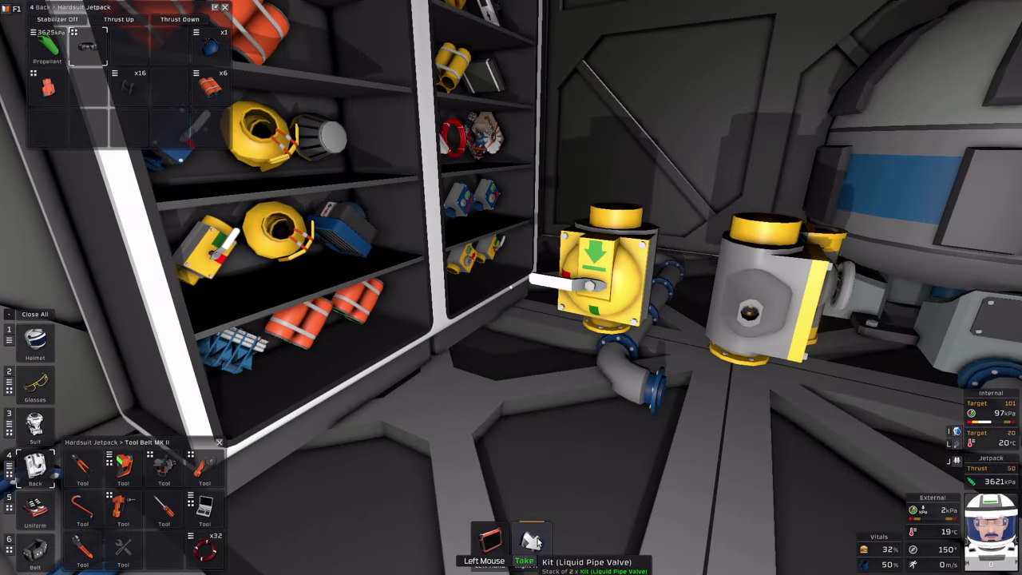
click(128, 511)
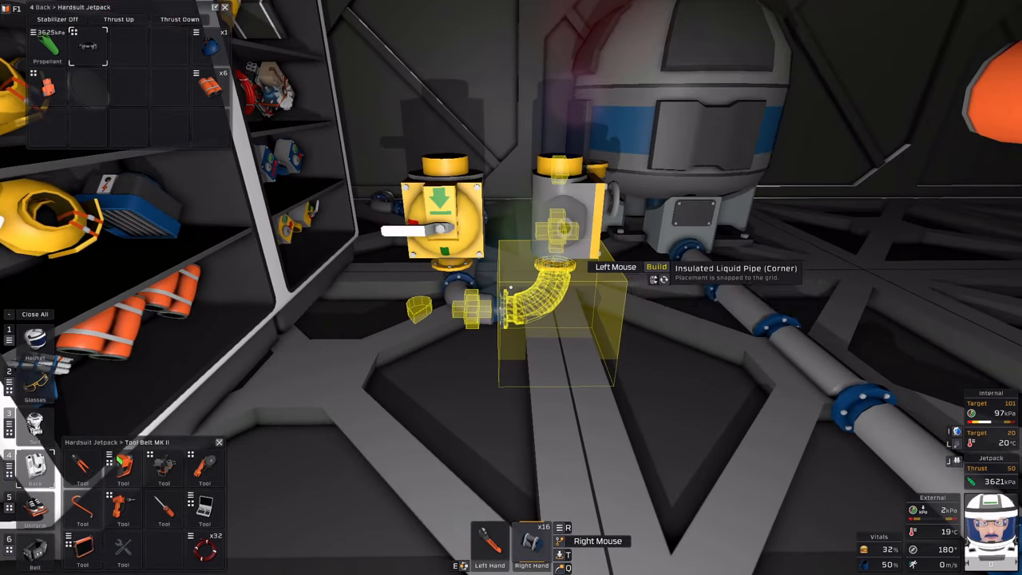
click(511, 287)
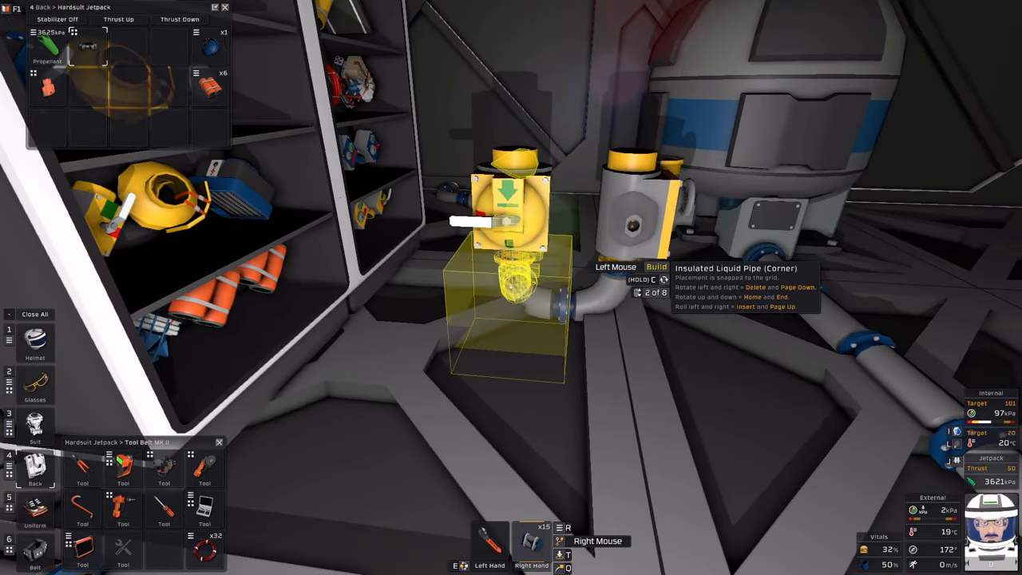
click(511, 288)
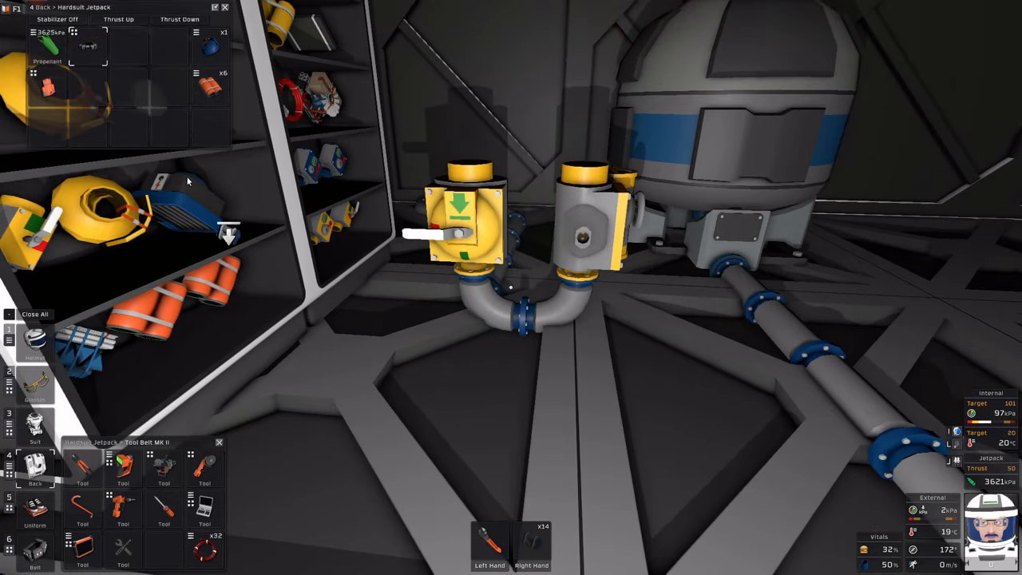
click(174, 160)
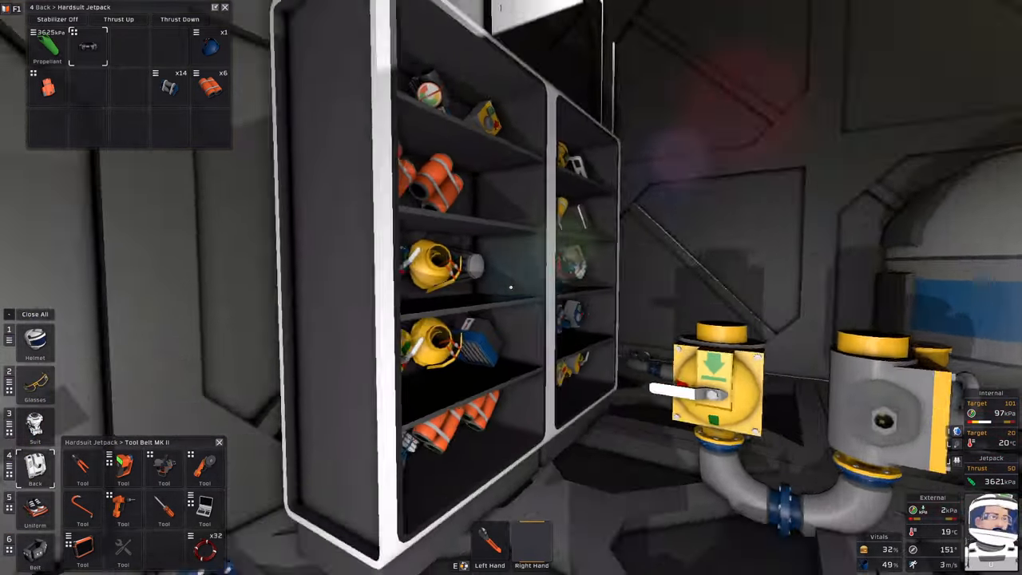
Build insulated corner pipes on top of both valves and start the run along them.
click(511, 288)
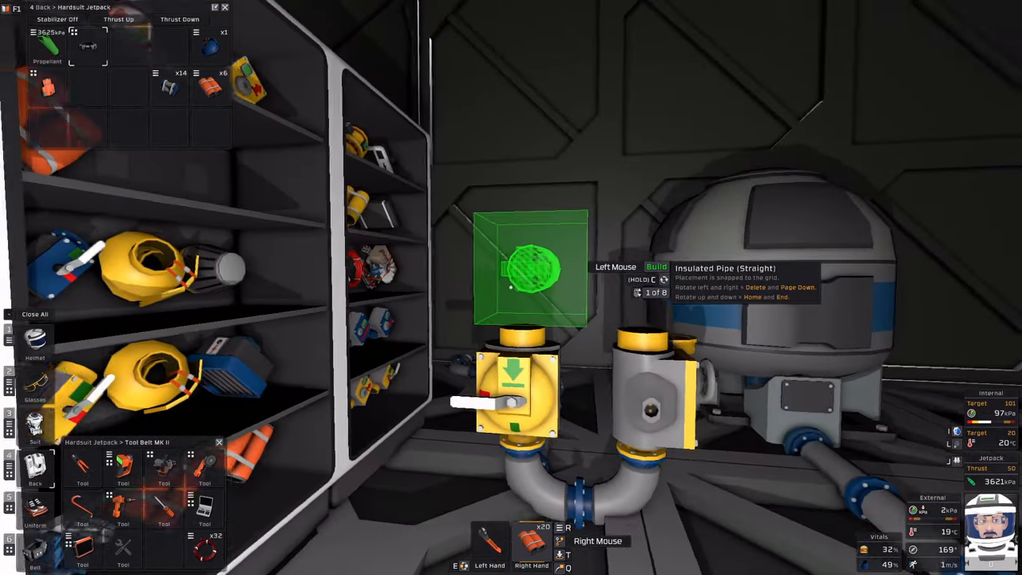
scroll(511, 287, down, 1)
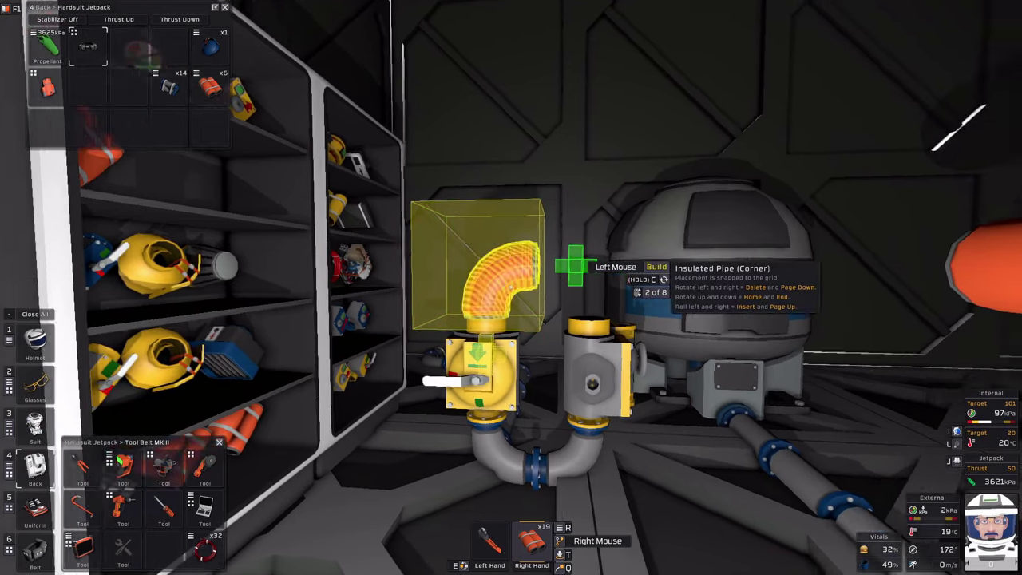
click(511, 288)
scroll(511, 287, up, 1)
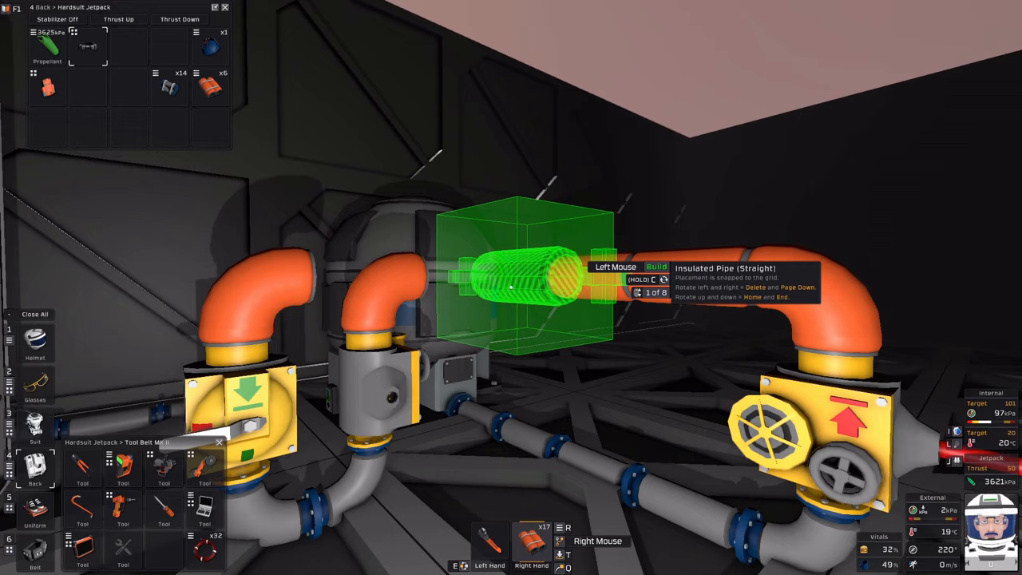
scroll(511, 288, down, 1)
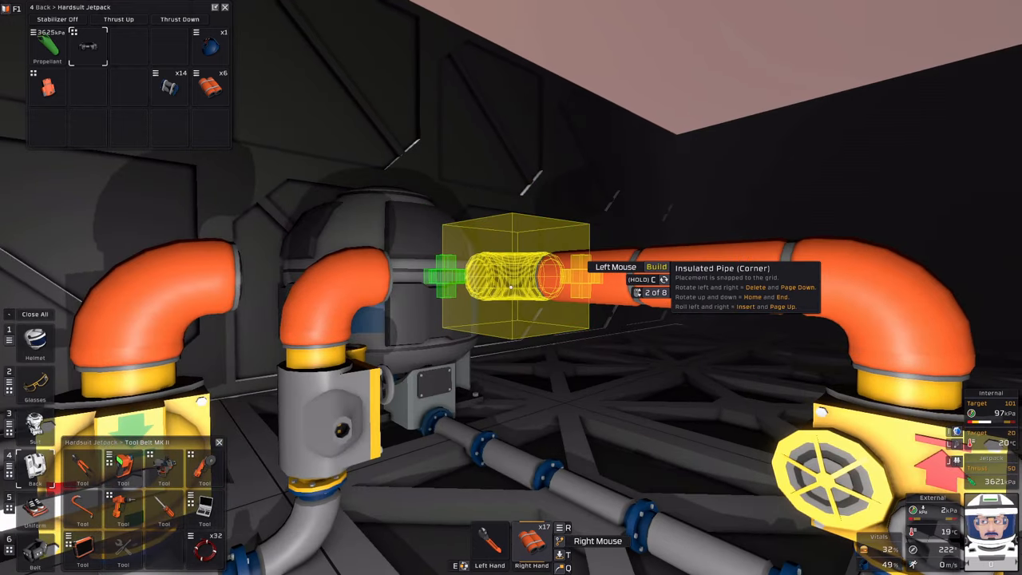
click(511, 287)
scroll(510, 288, up, 1)
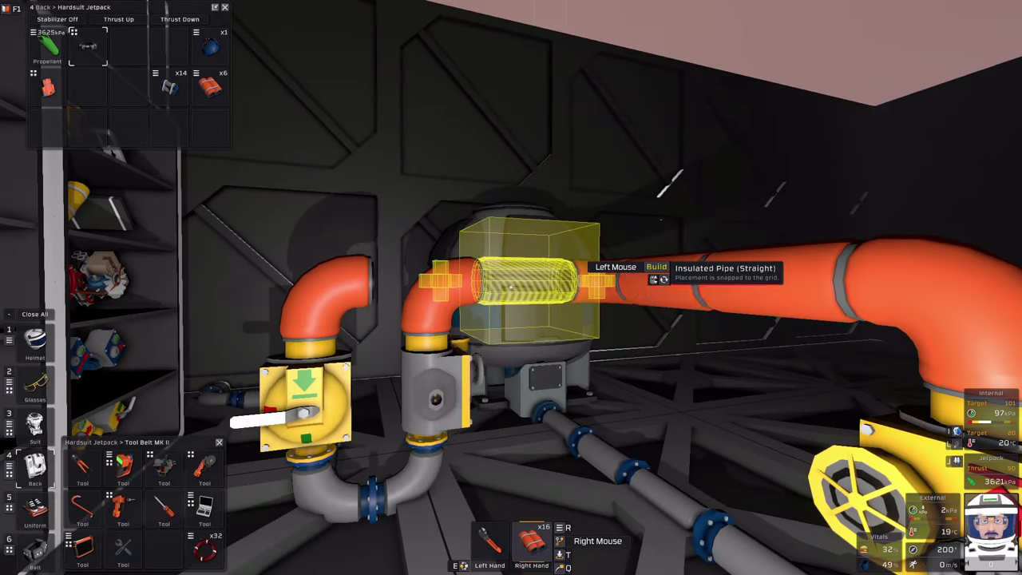
Extend the insulated pipe toward the yellow fan unit and join it into the header with a rotated corner.
click(511, 288)
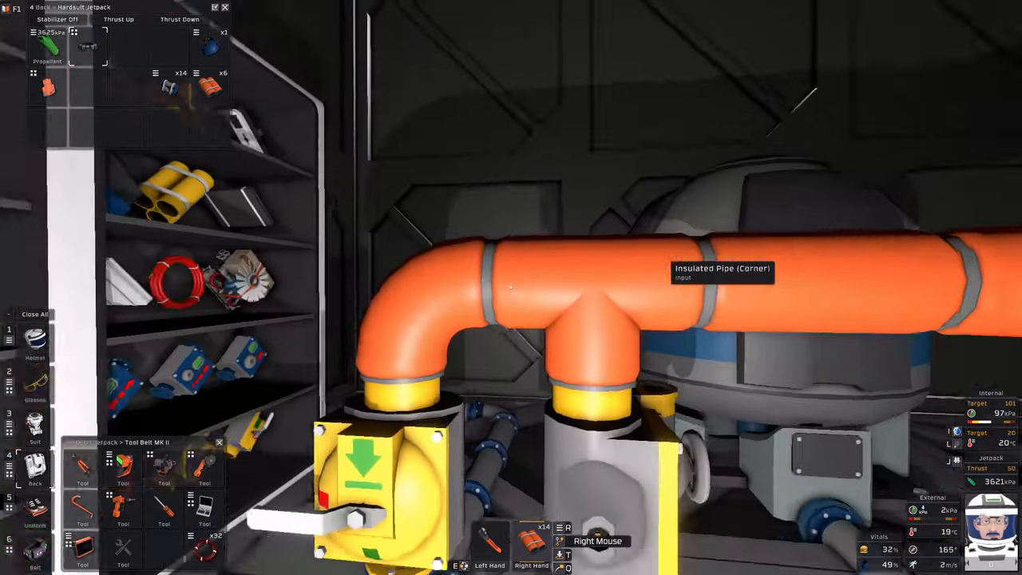
scroll(510, 288, down, 1)
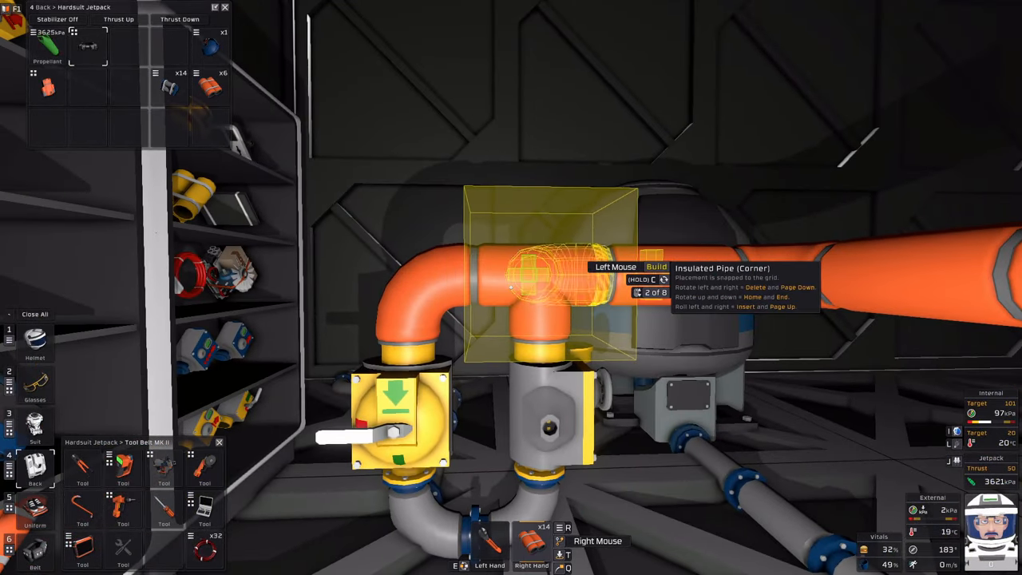
key(Home)
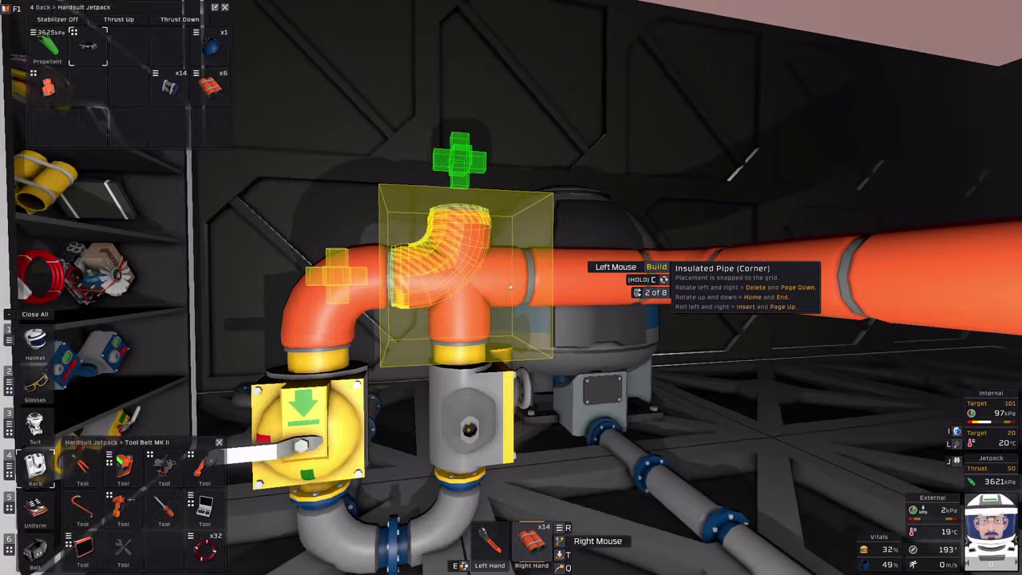
click(511, 287)
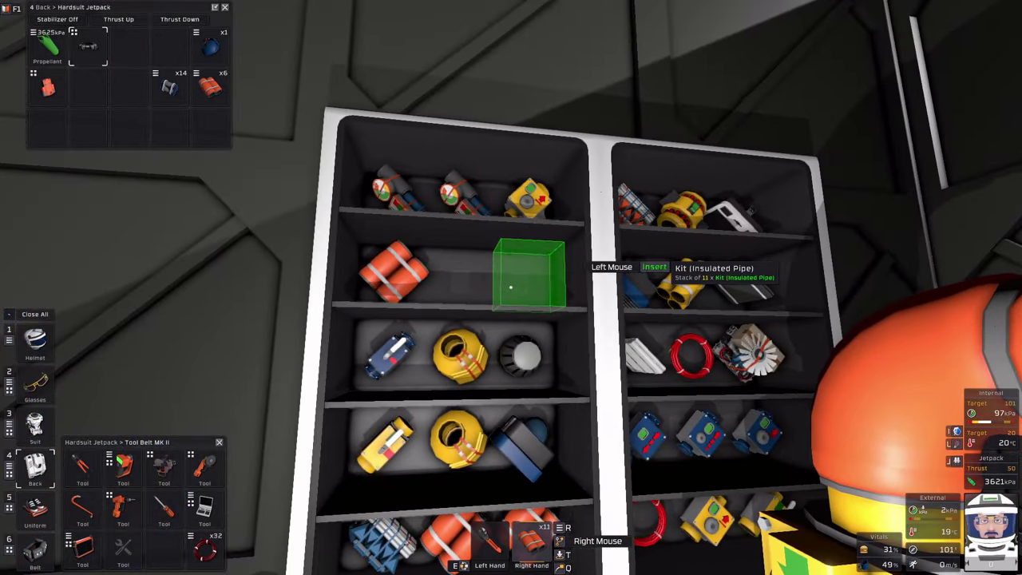
Mount two yellow in-line gas tanks on the header's upward T branches using kits from the locker.
click(510, 288)
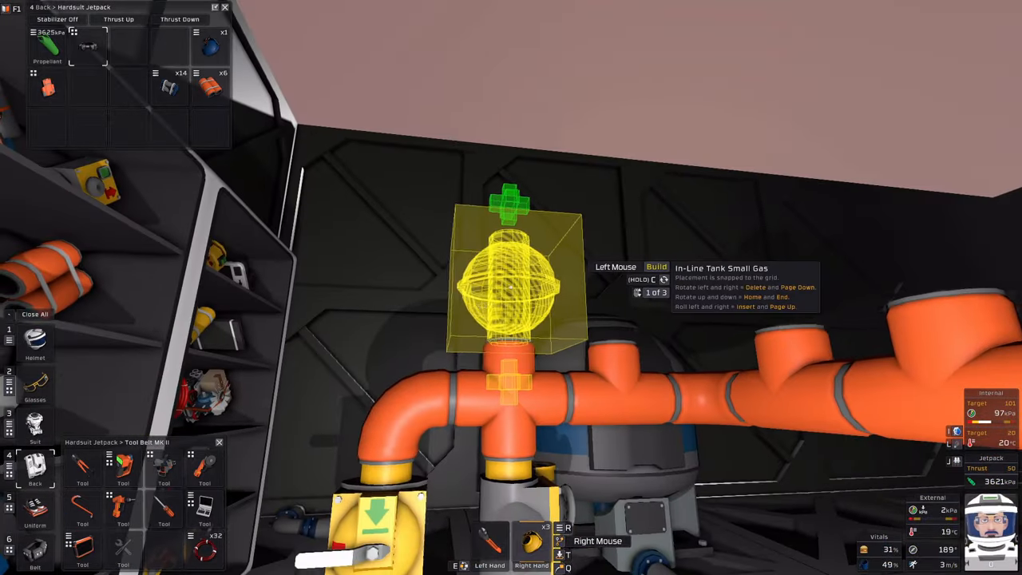
scroll(511, 287, down, 1)
click(510, 287)
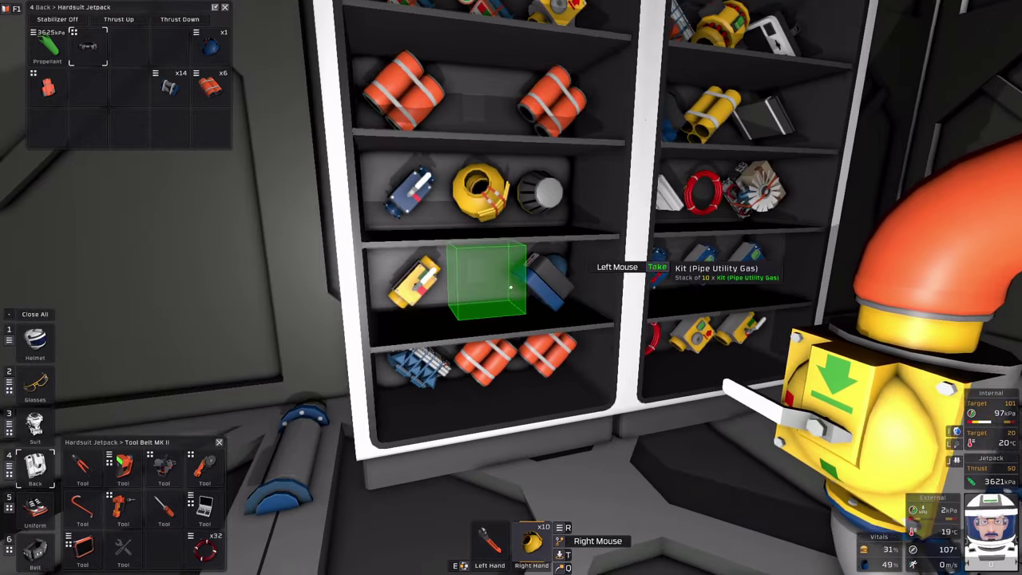
click(510, 287)
scroll(511, 288, down, 1)
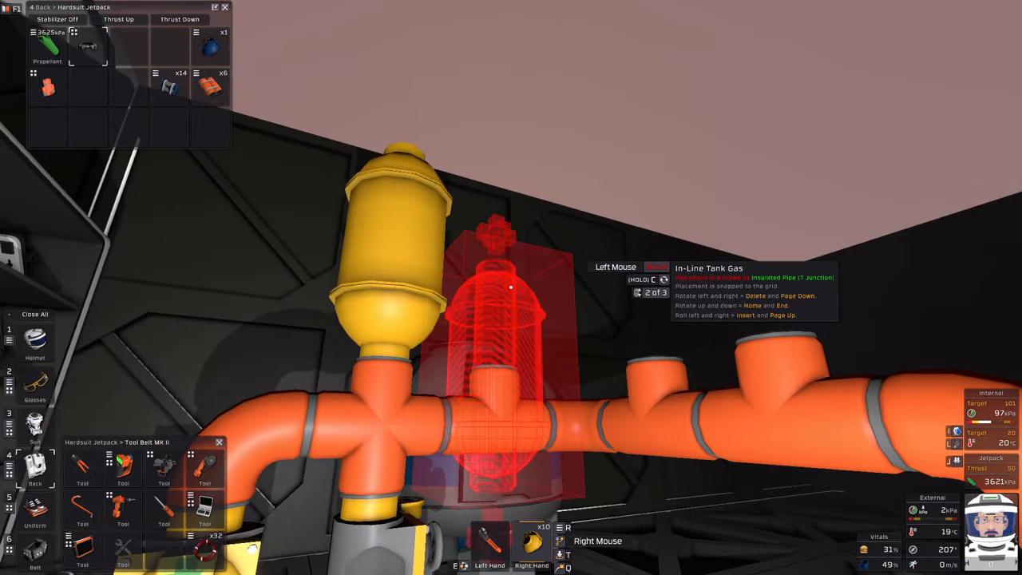
click(510, 287)
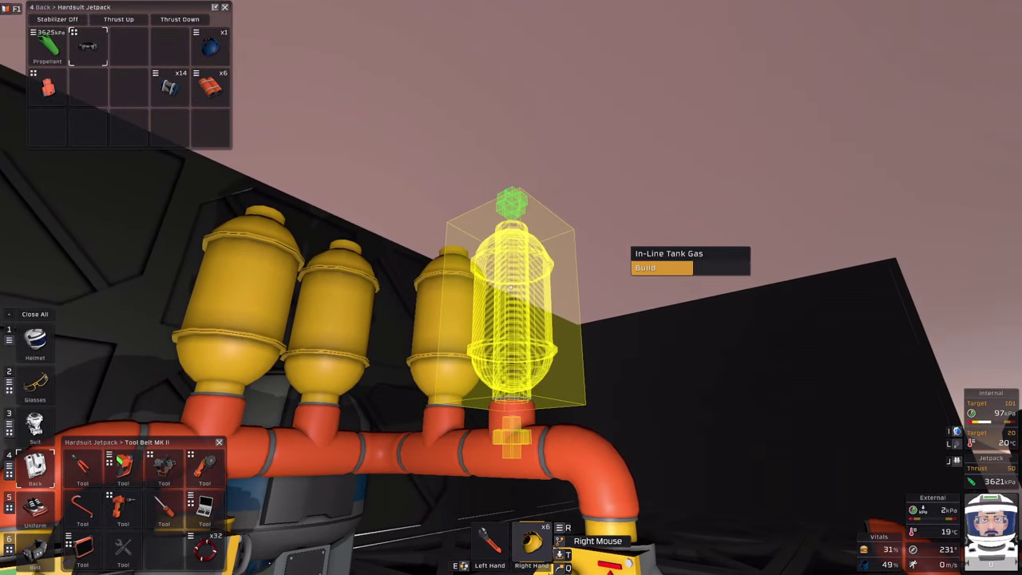
Add a third in-line gas tank, return the spare kits and take a cable coil.
click(511, 288)
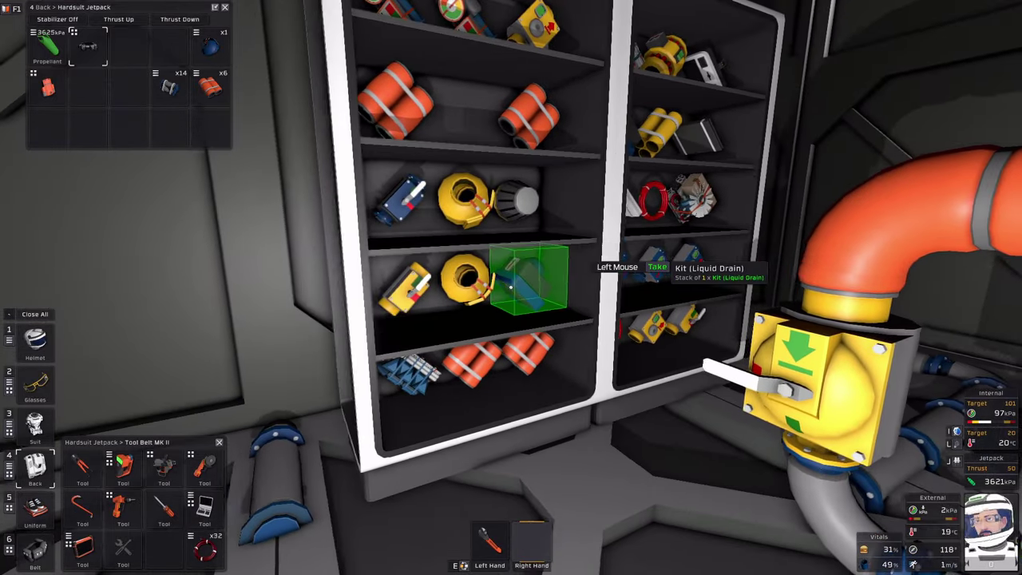
click(511, 287)
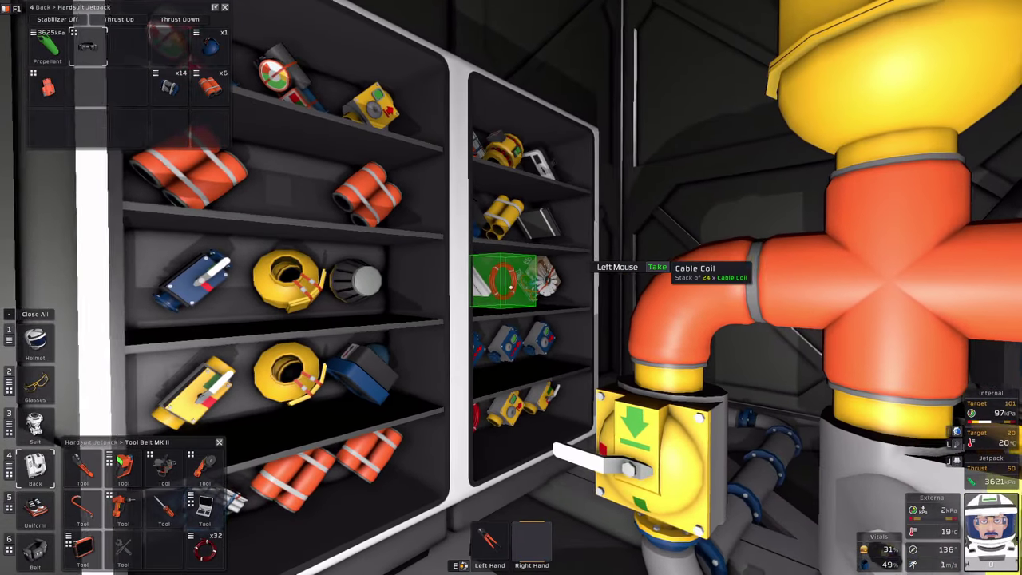
click(510, 288)
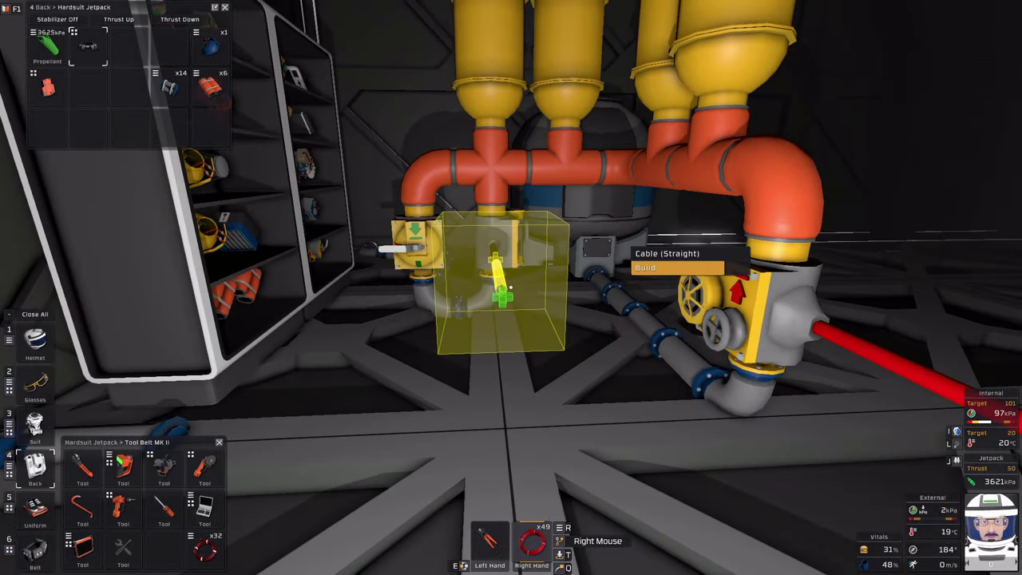
Lay cable pieces to the valve under the manifold, with the corner curving upward.
click(511, 287)
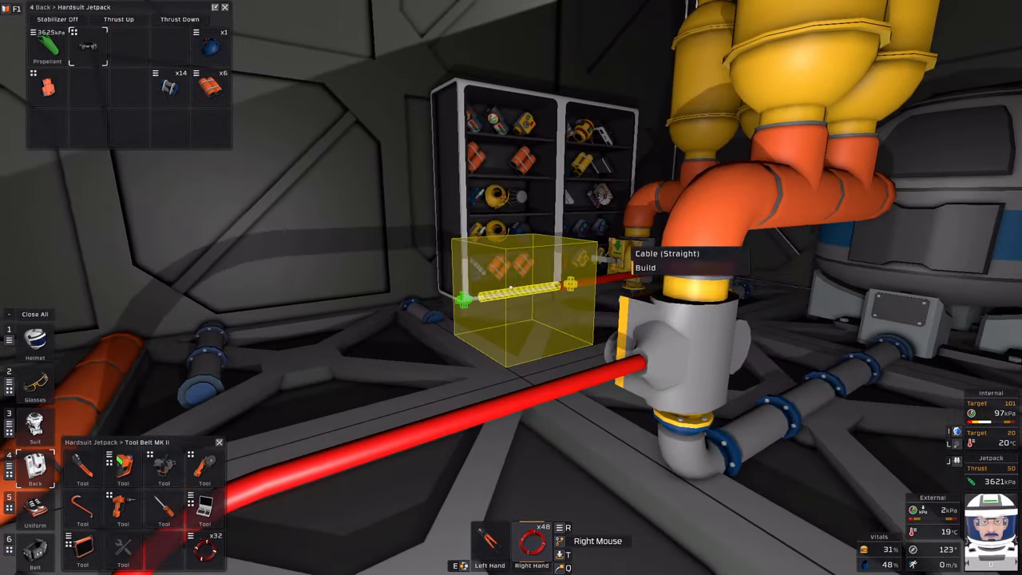
scroll(511, 287, down, 1)
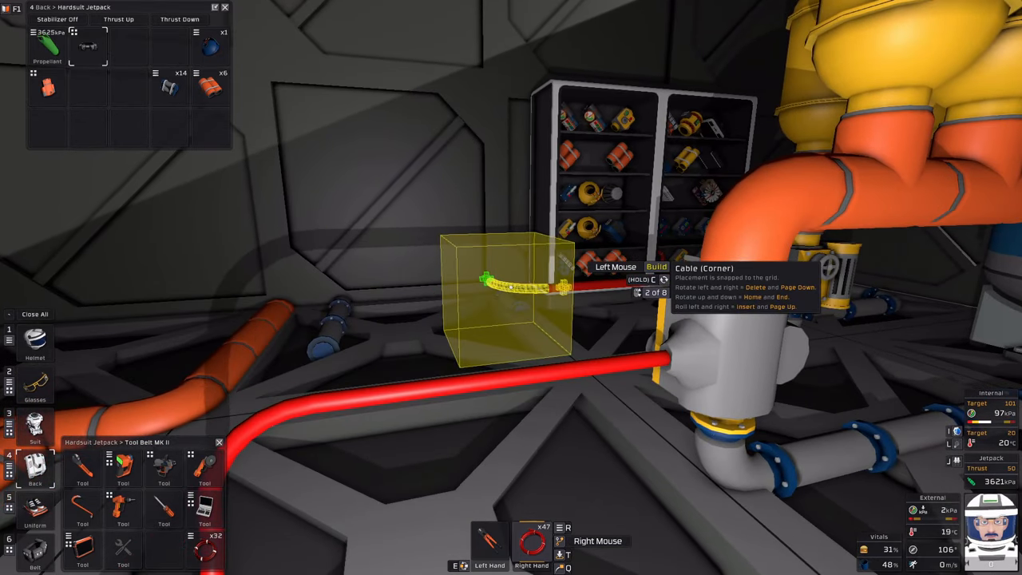
scroll(510, 287, up, 1)
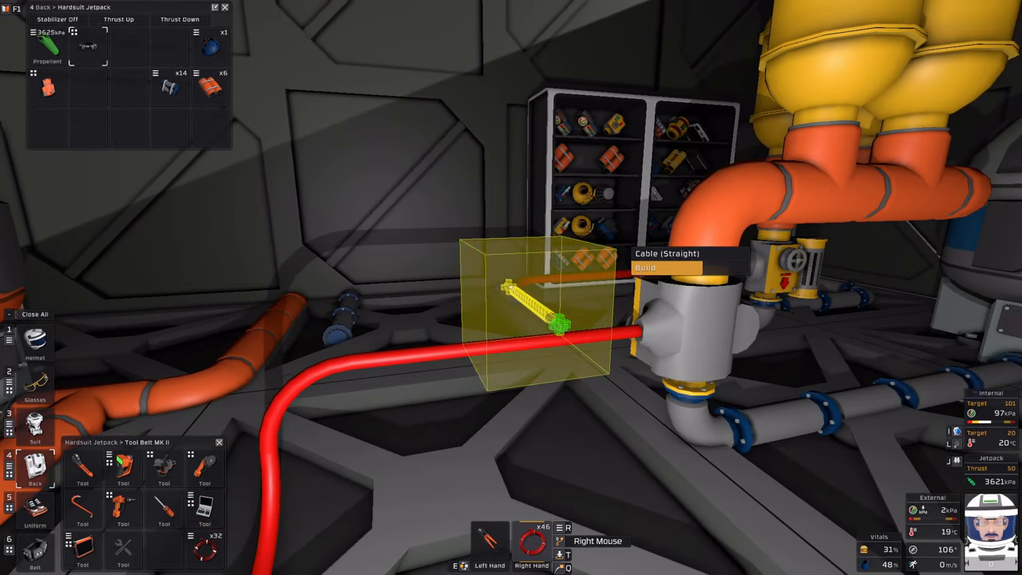
click(511, 288)
scroll(511, 288, down, 1)
key(Home)
key(Home)
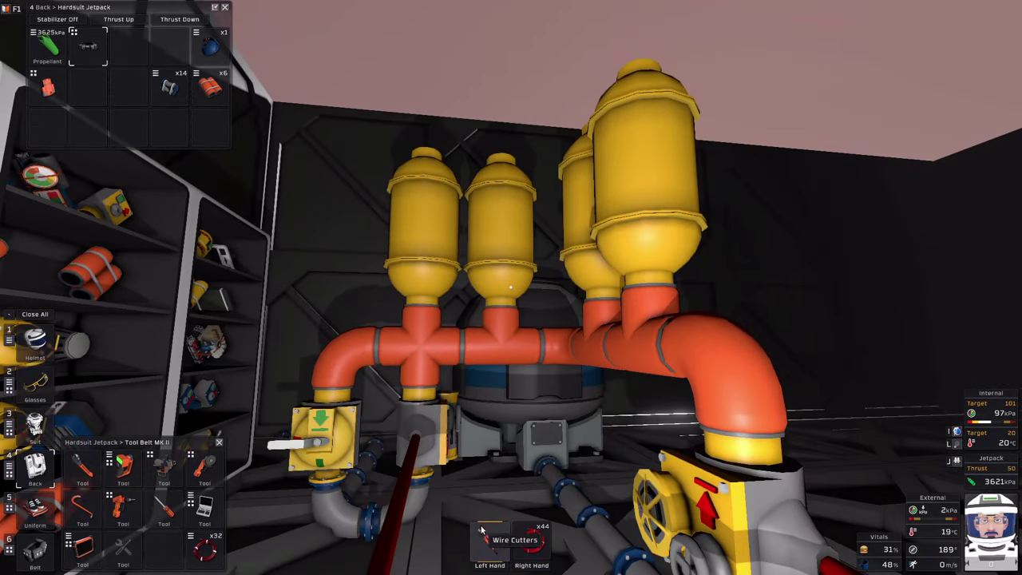
Face the tank manifold and move the cable coil from belt to the other hand.
drag(488, 540, 192, 547)
click(165, 548)
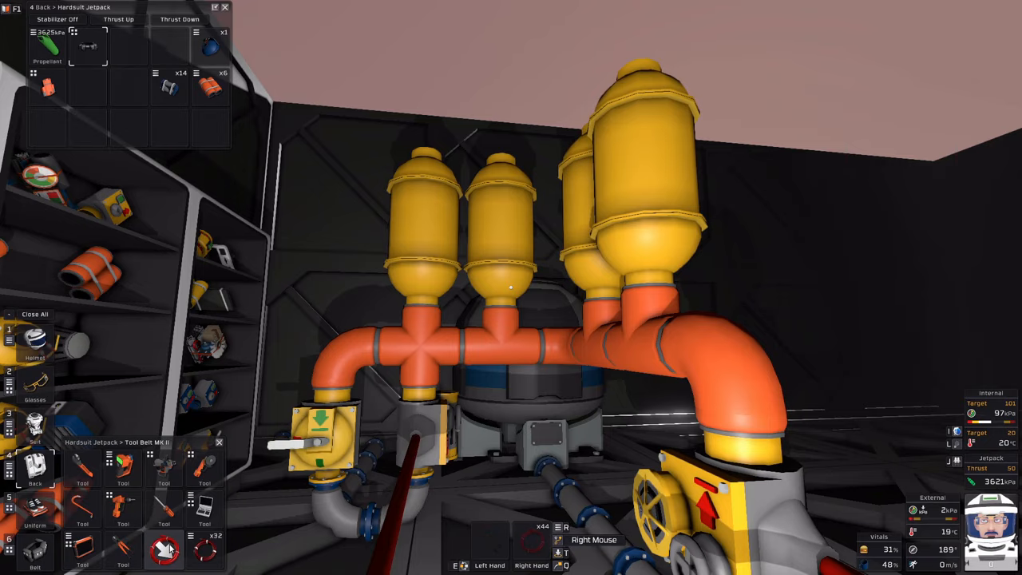
drag(165, 548, 488, 540)
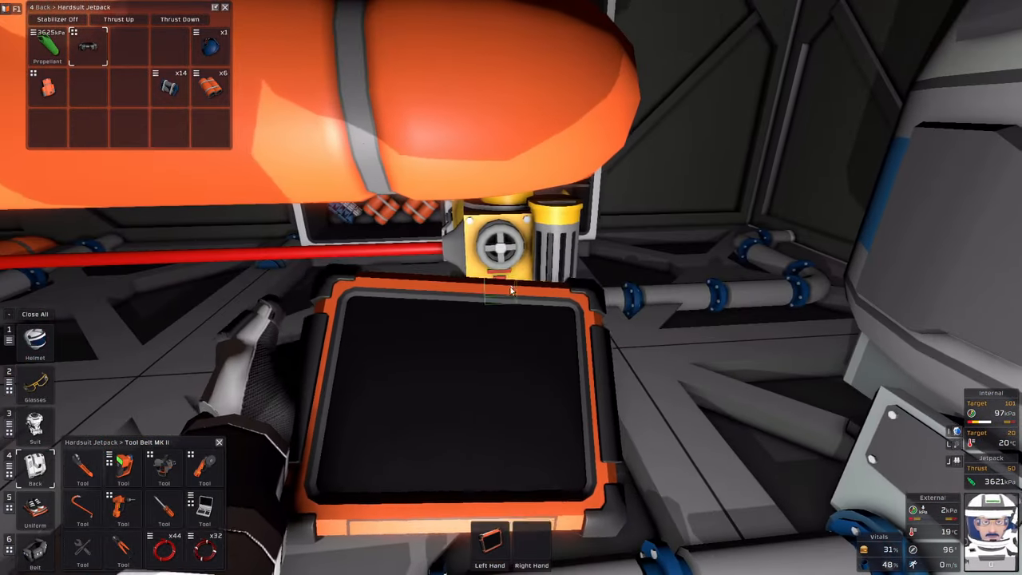
Set the Pressurant Valve's pressure setting to 5000 and confirm it.
drag(123, 467, 532, 543)
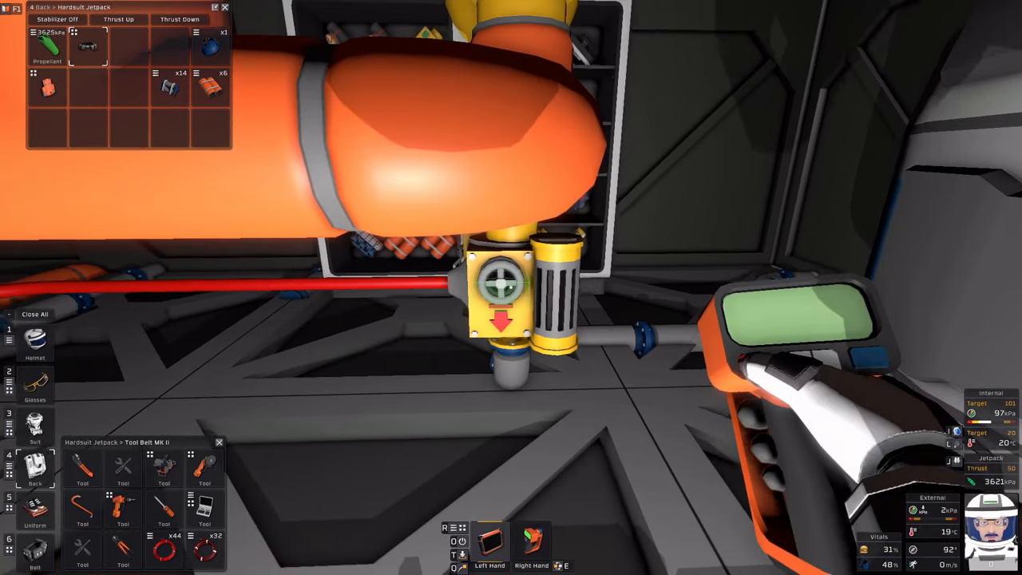
click(511, 287)
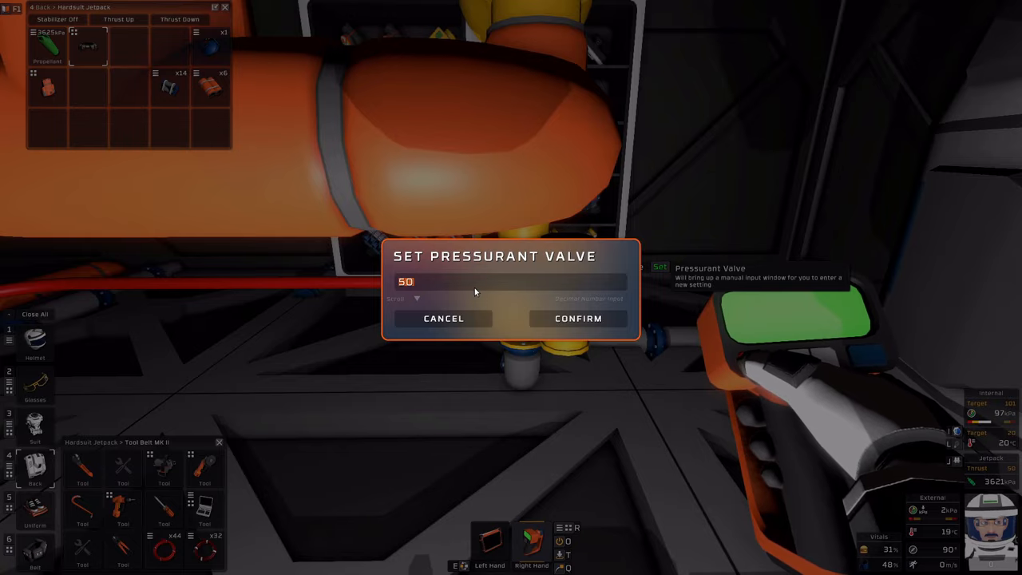
text(000)
click(578, 318)
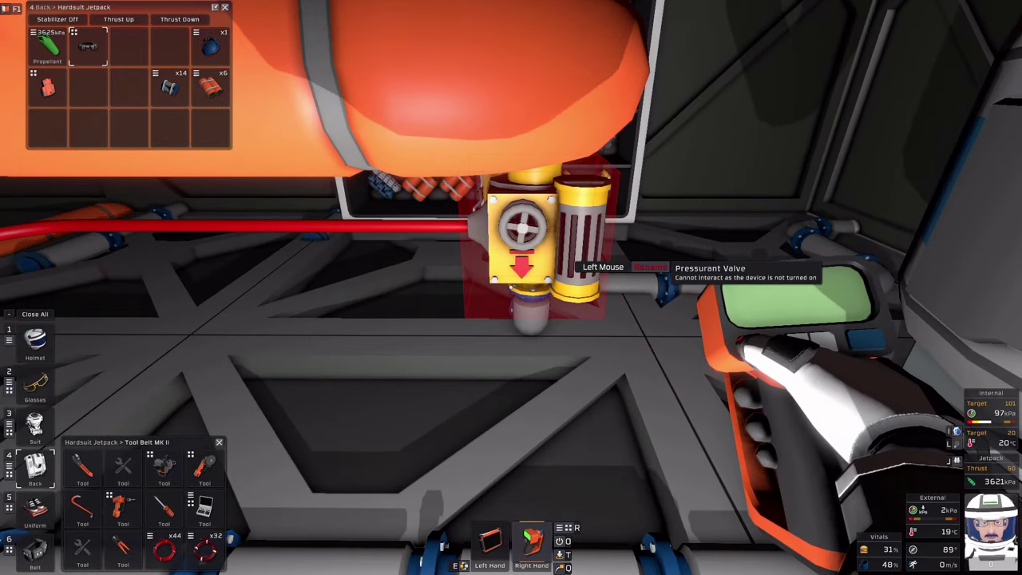
Switch on the pressurant and purge valves and read the header network with the analyzer.
click(511, 287)
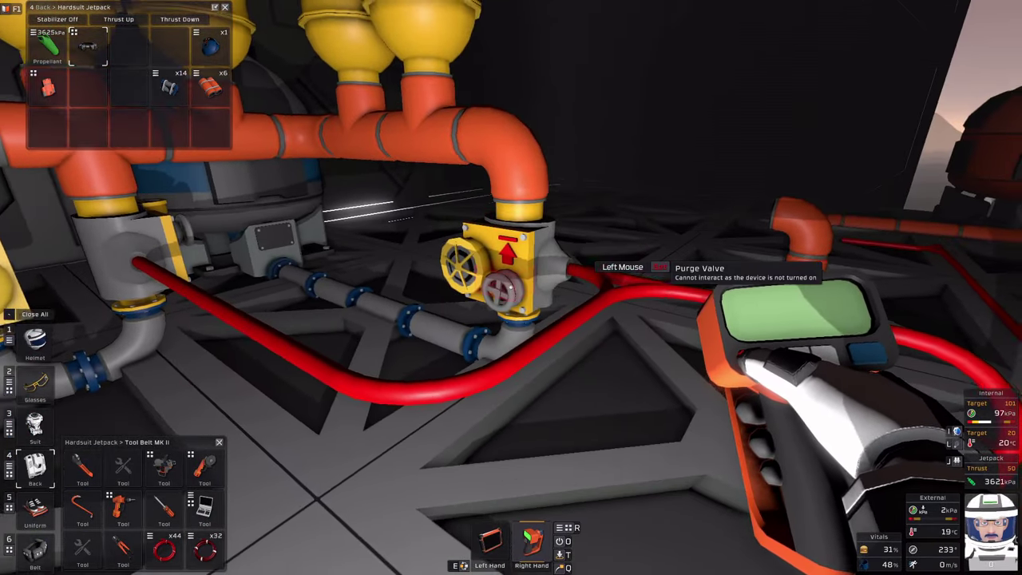
click(511, 287)
right_click(511, 287)
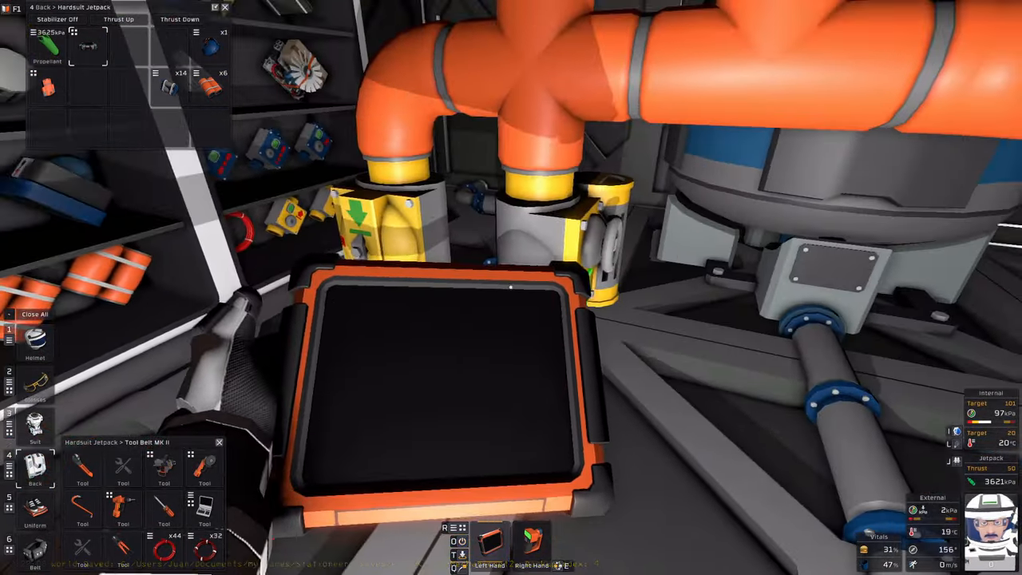
Watch the header network readout climb to about 2.6 MPa of pure pollutant.
key(4)
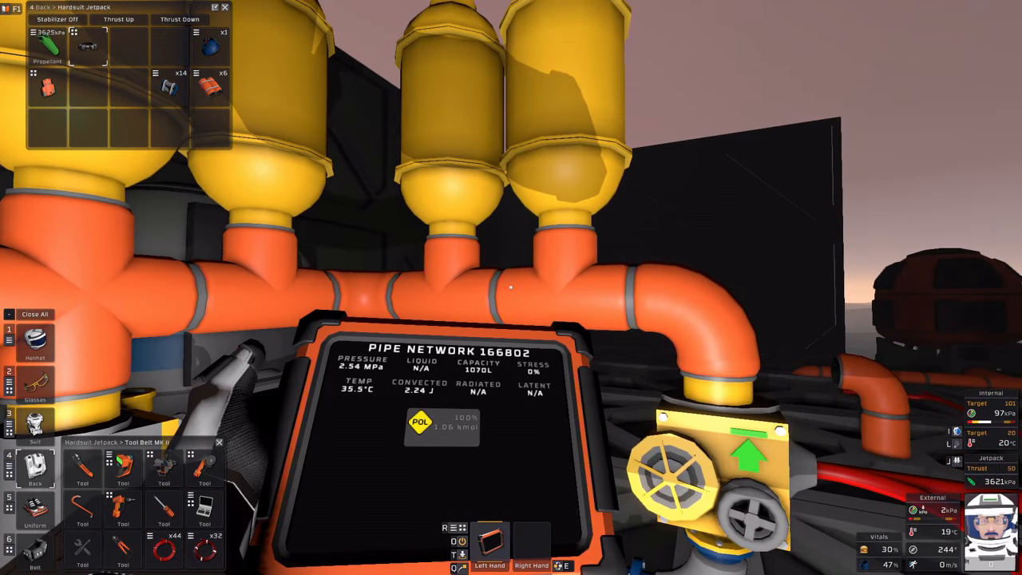
key(alt)
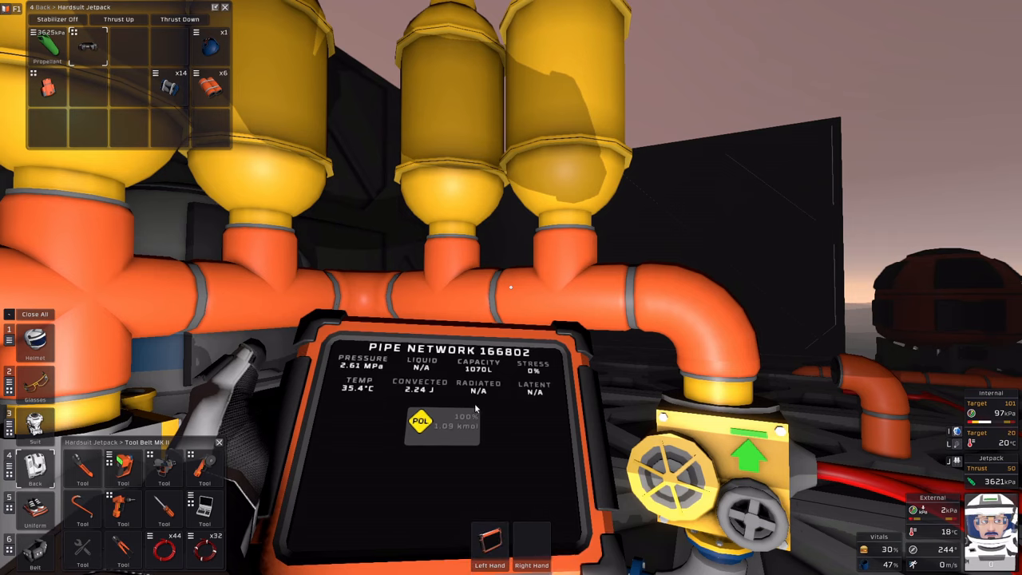
key(alt)
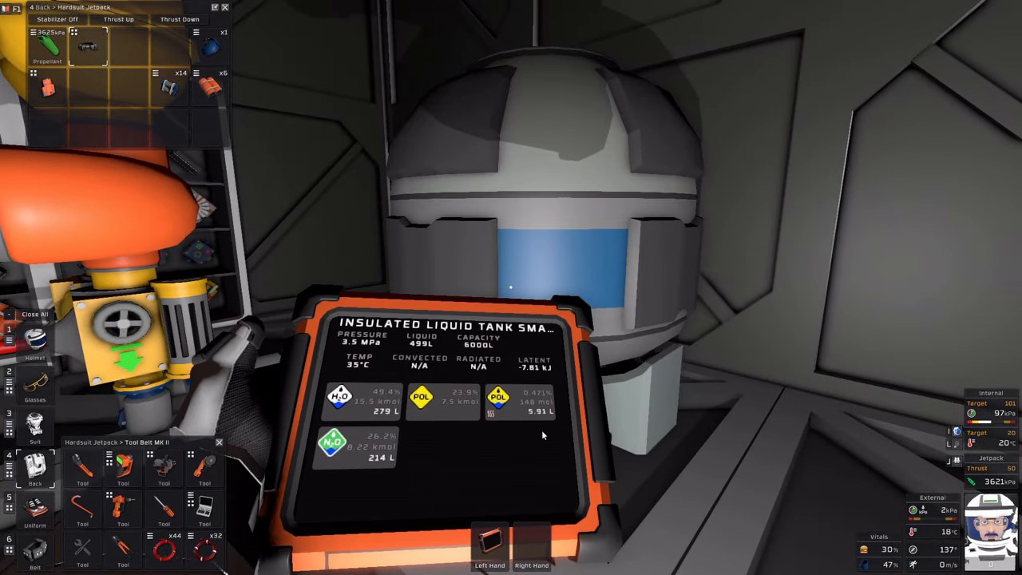
Study the Insulated Liquid Tank readout: 279 L water, 214 L nitrous oxide, pollutant falling.
key(alt)
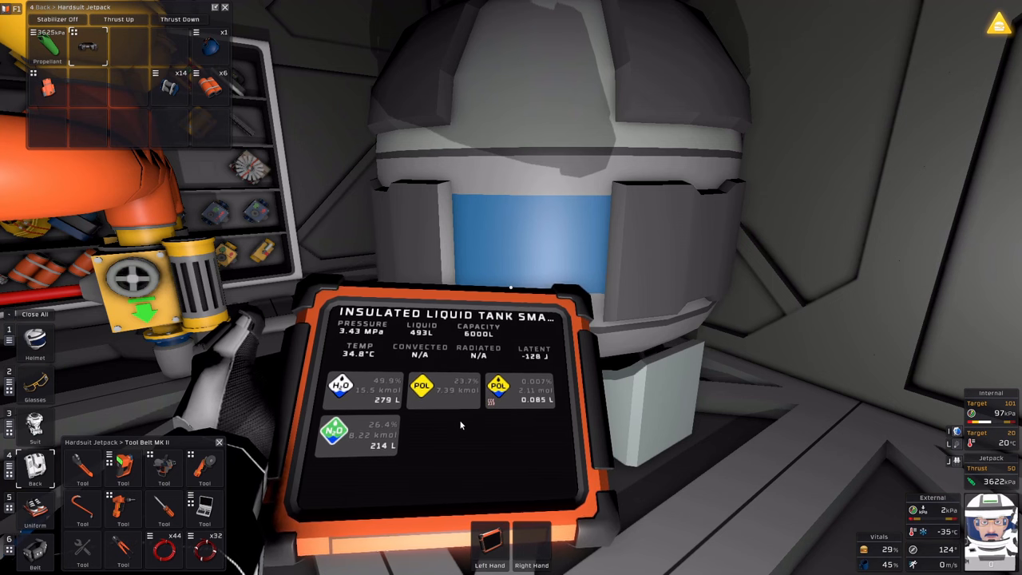
key(alt)
key(alt)
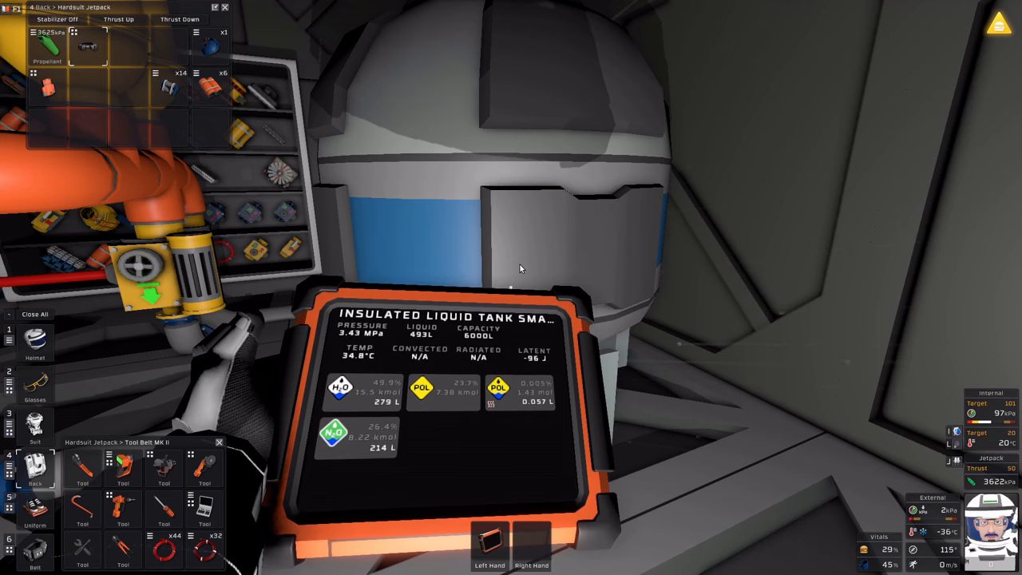
Monitor the tank until liquid pollutant is essentially gone with water steady at 279 L.
key(alt)
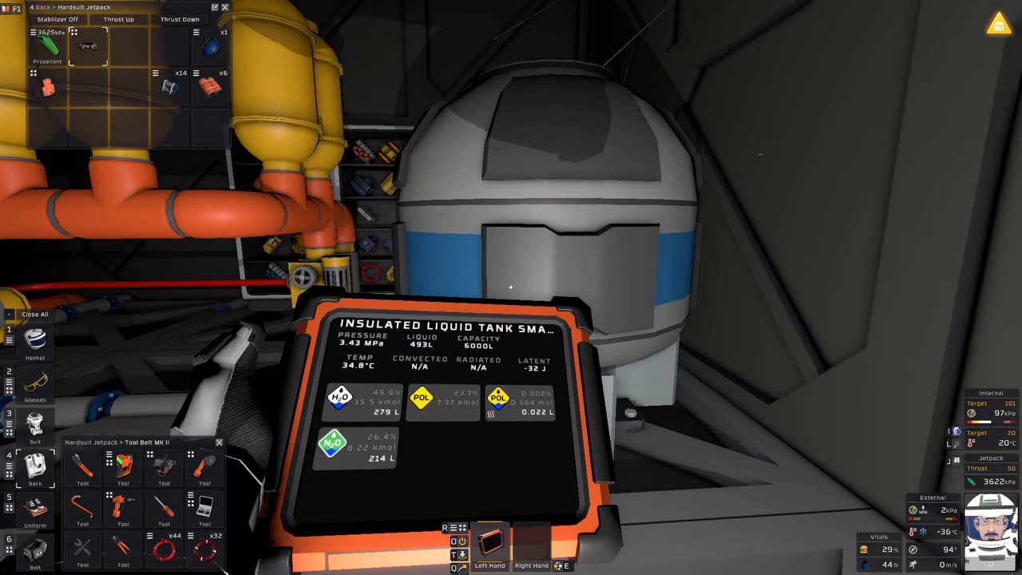
key(alt)
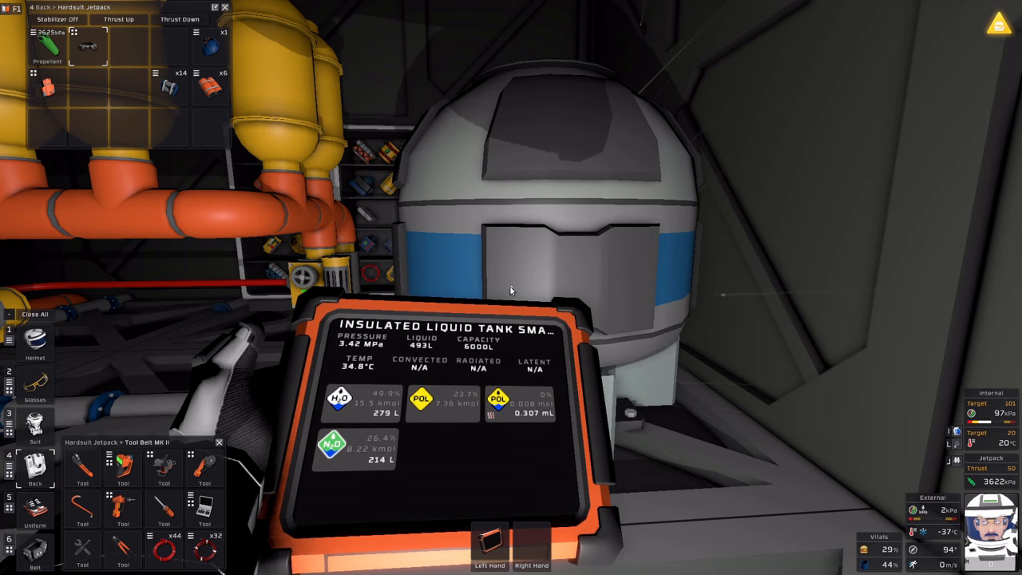
key(alt)
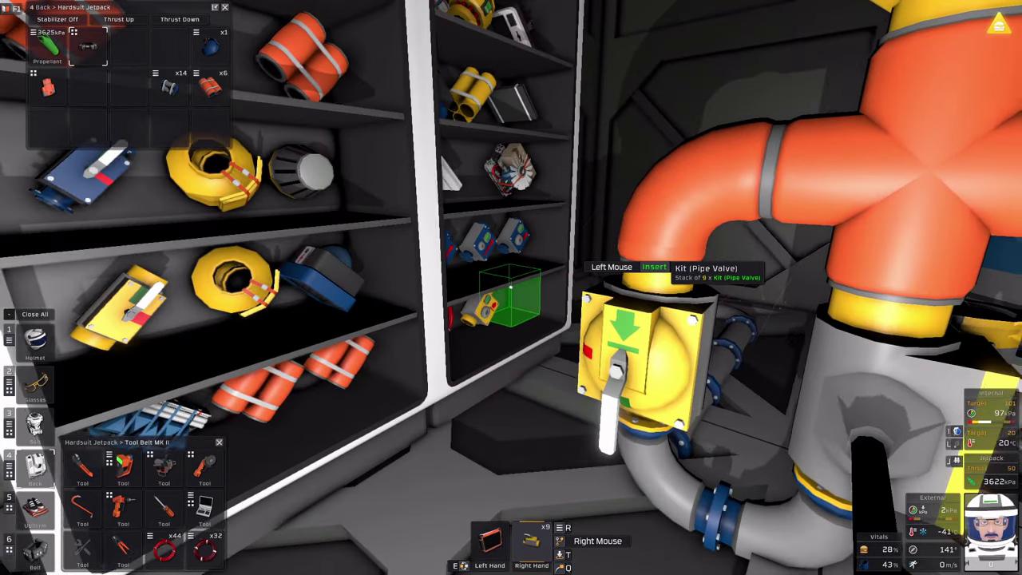
Take the valve kits, select Condensation Valve, rotate it and build the first on the floor.
click(511, 288)
key(Insert)
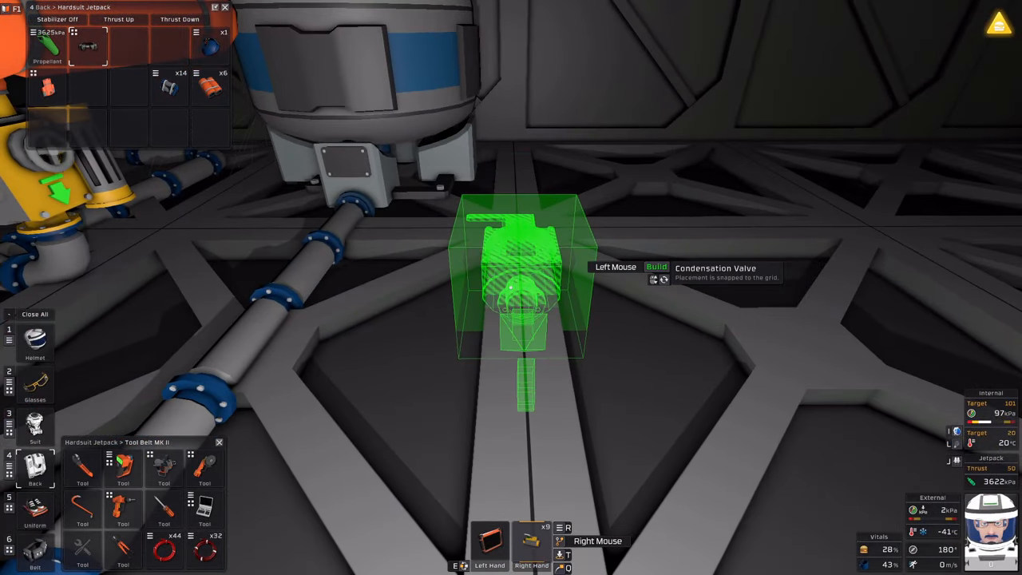
key(c)
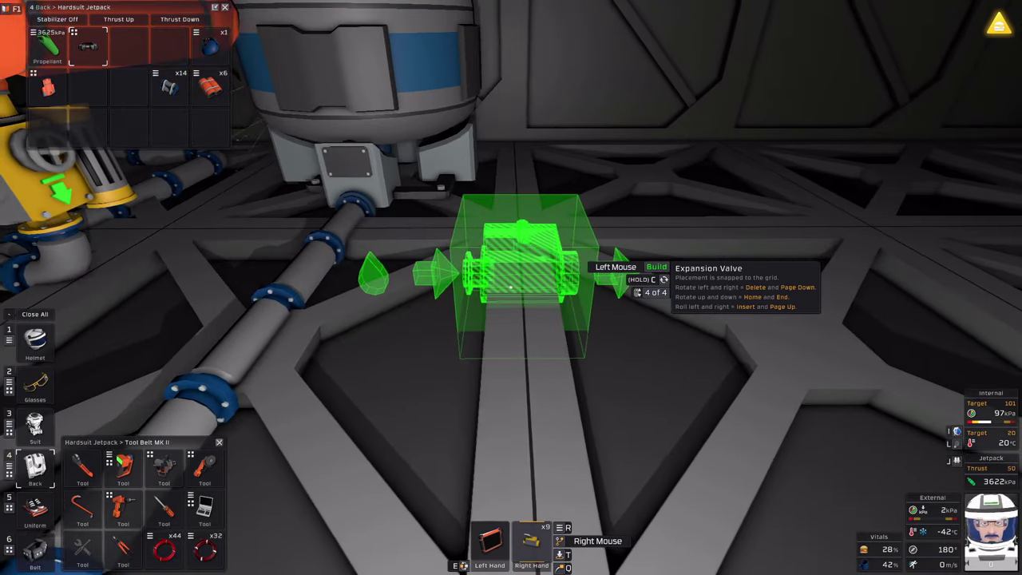
click(510, 288)
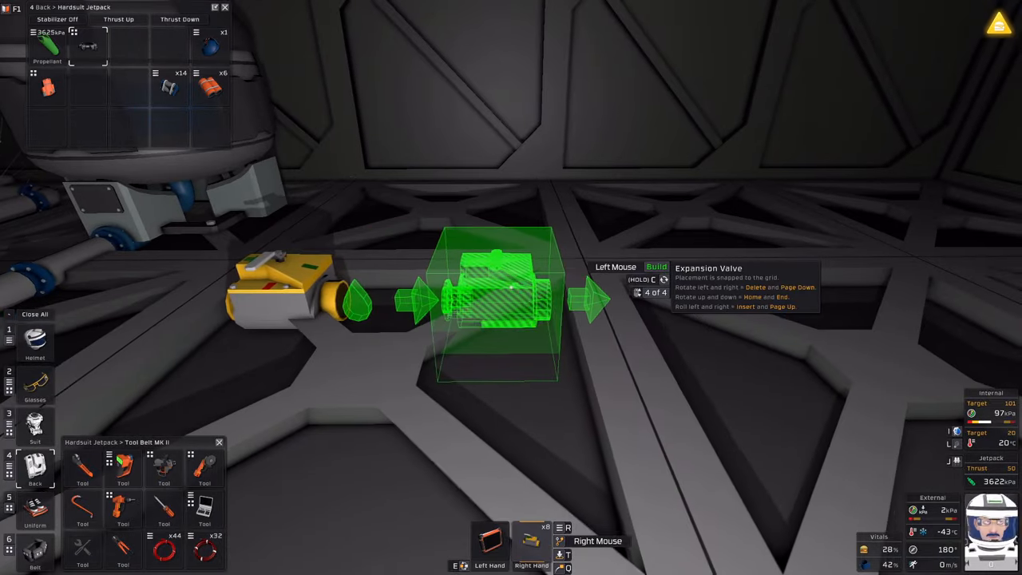
scroll(511, 288, down, 2)
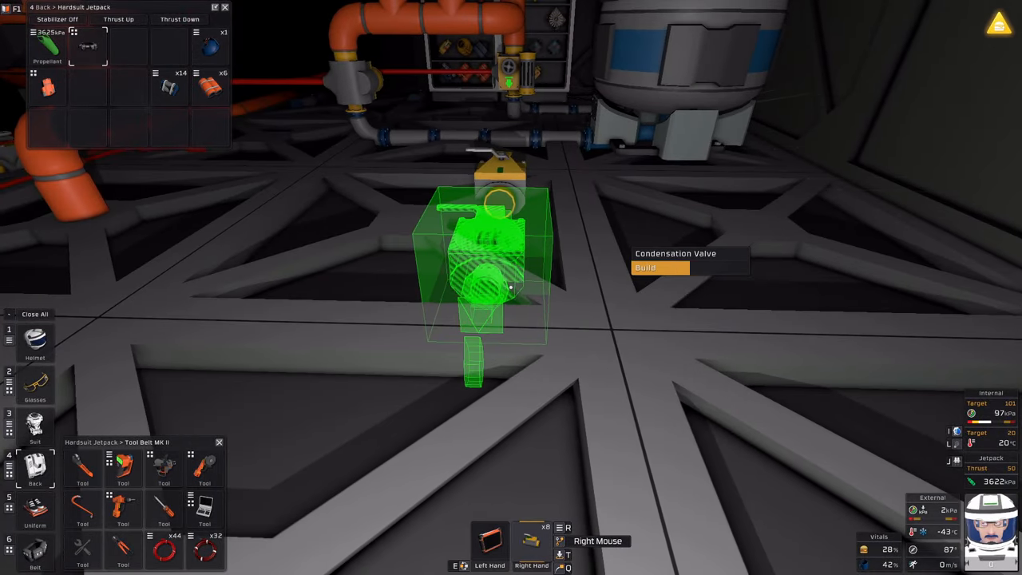
Complete the row with the third and fourth condensation valves, store leftovers and take insulated pipe.
key(a)
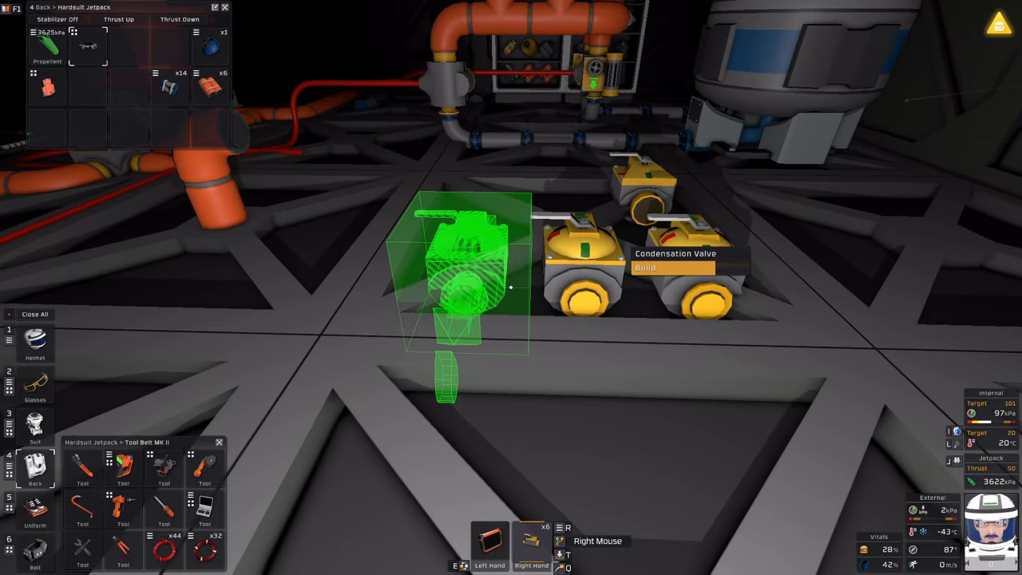
click(511, 287)
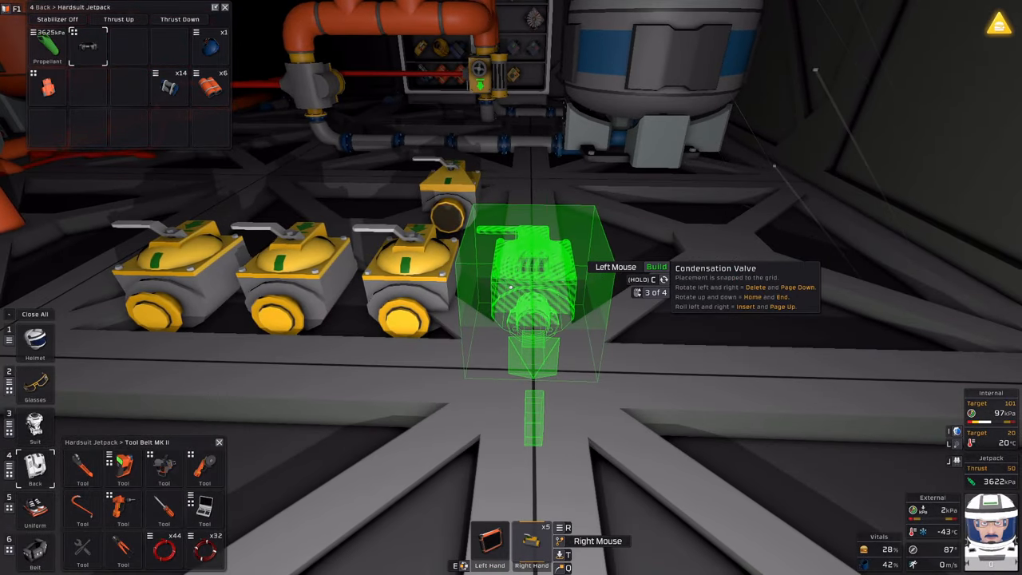
click(511, 287)
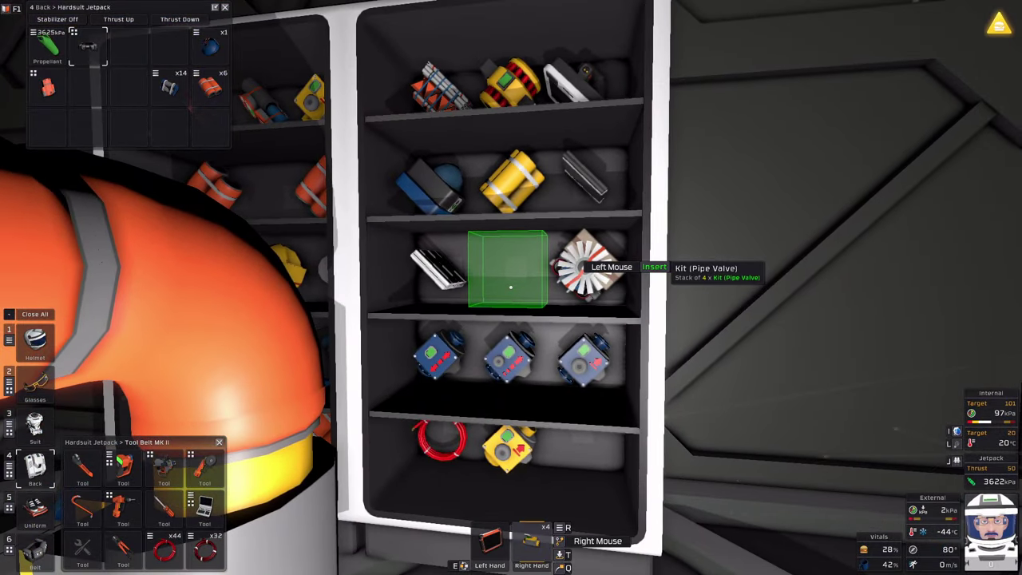
click(511, 288)
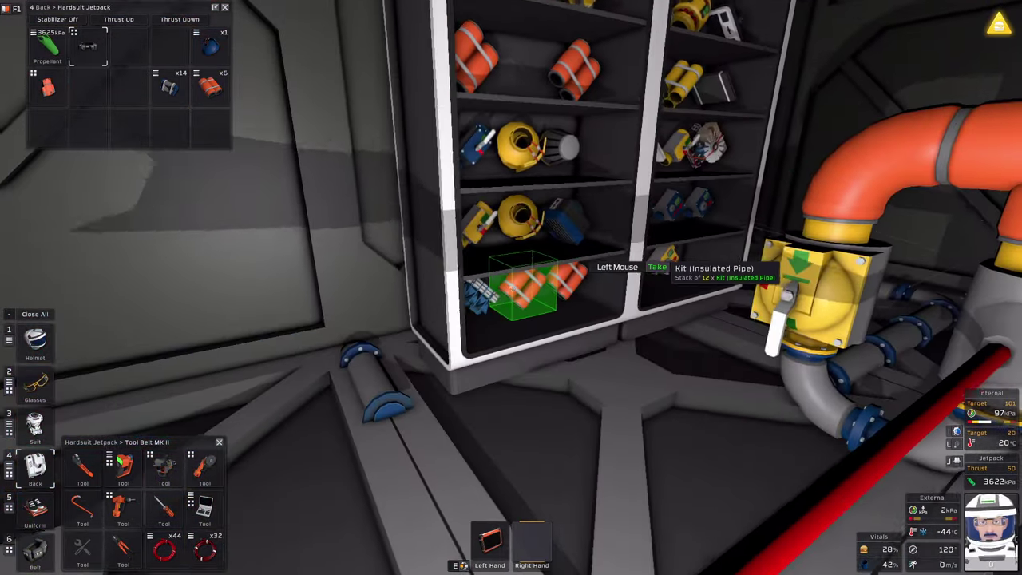
click(511, 287)
Lay insulated corner and straight pipe sections between the valves and near the yellow units.
key(x)
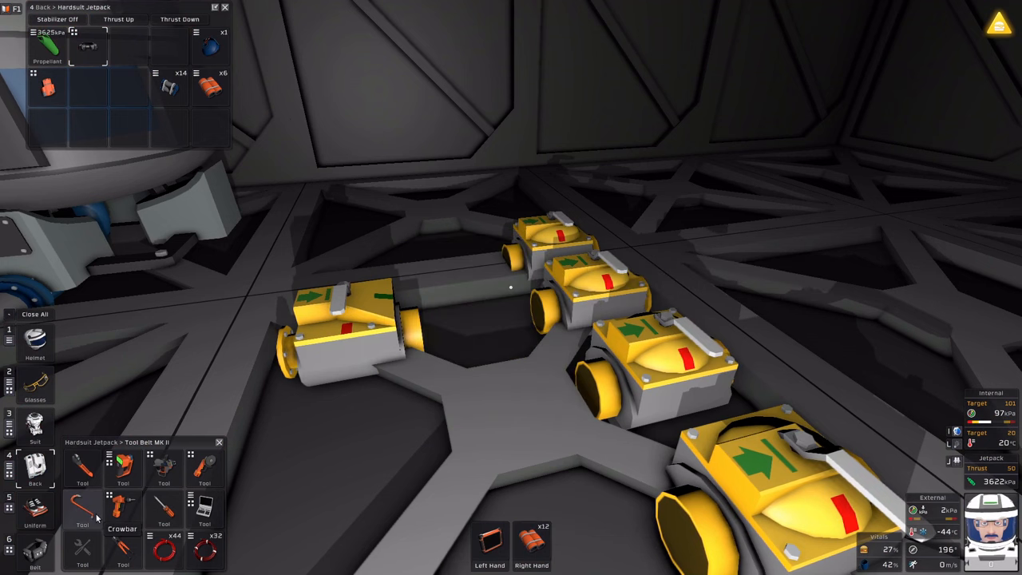
key(1)
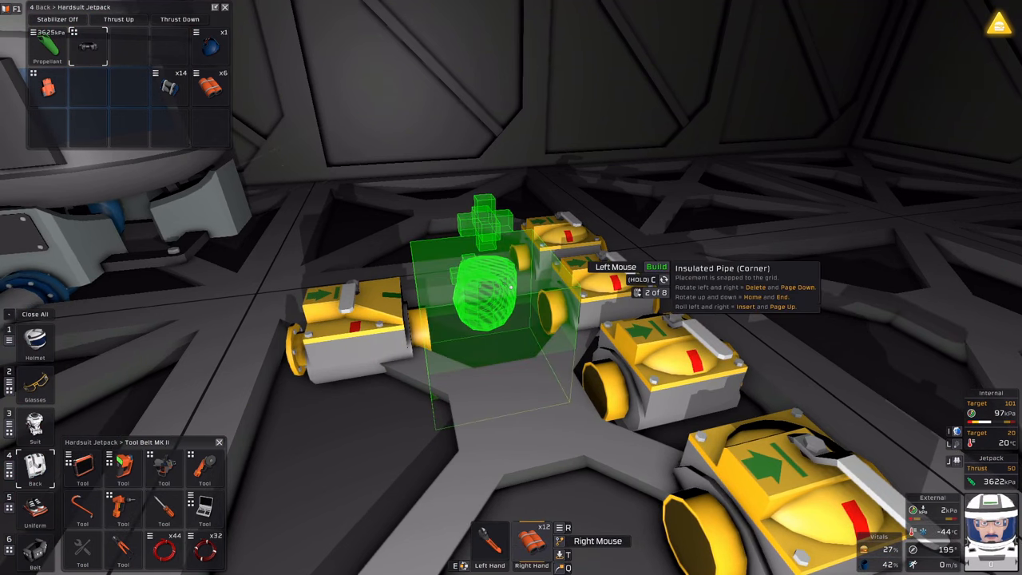
click(511, 288)
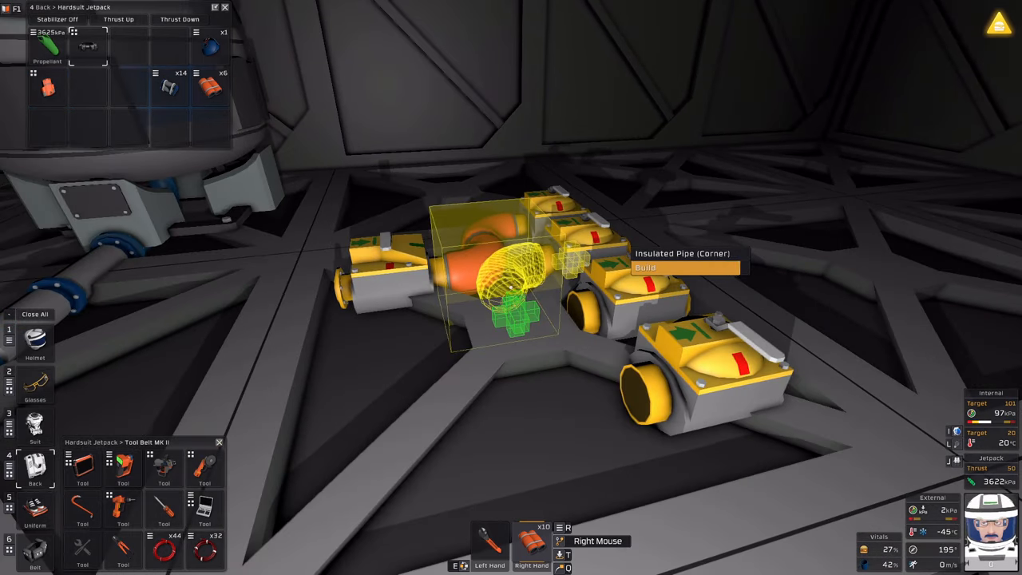
click(511, 288)
key(Page_Down)
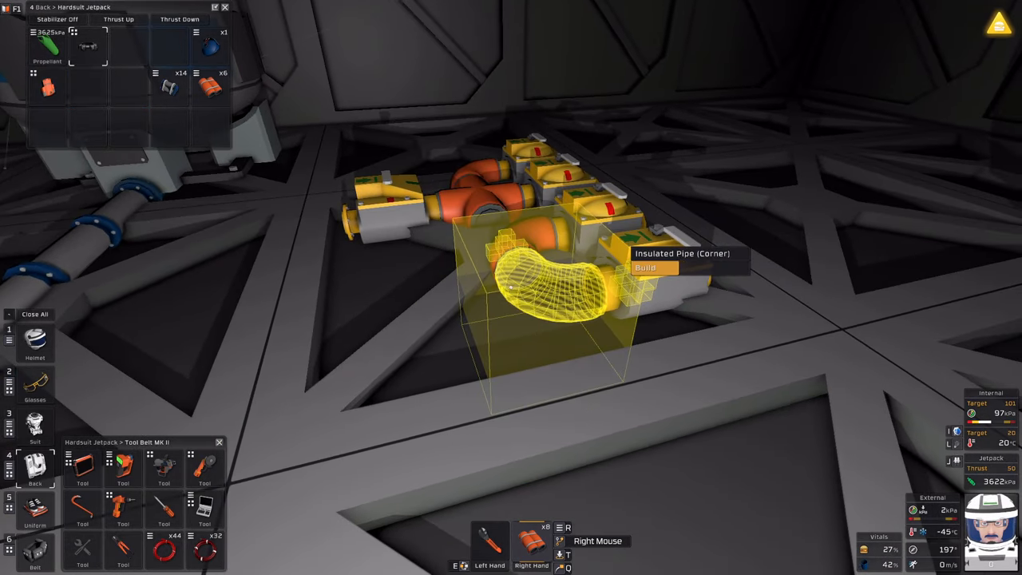
click(510, 287)
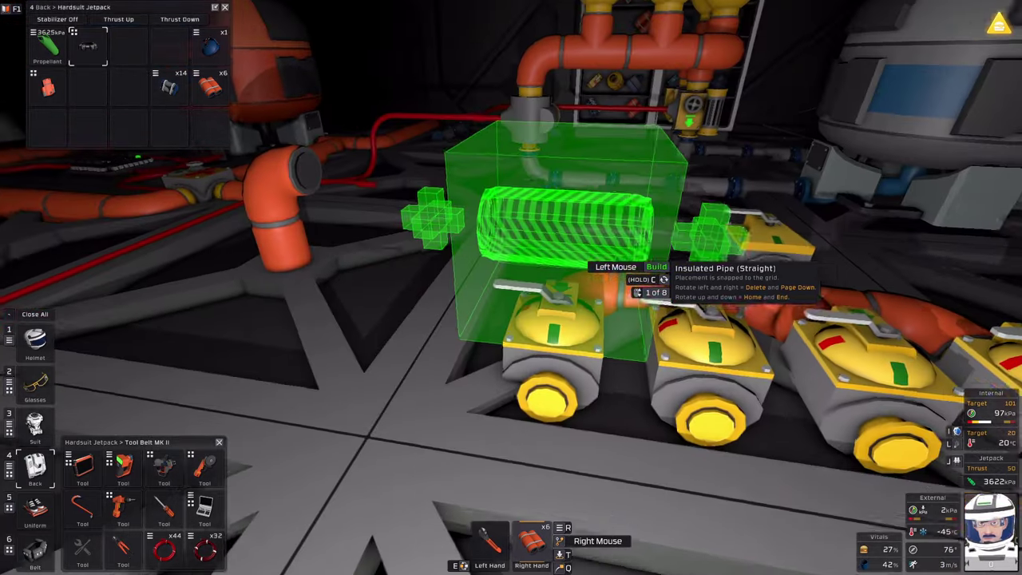
click(511, 287)
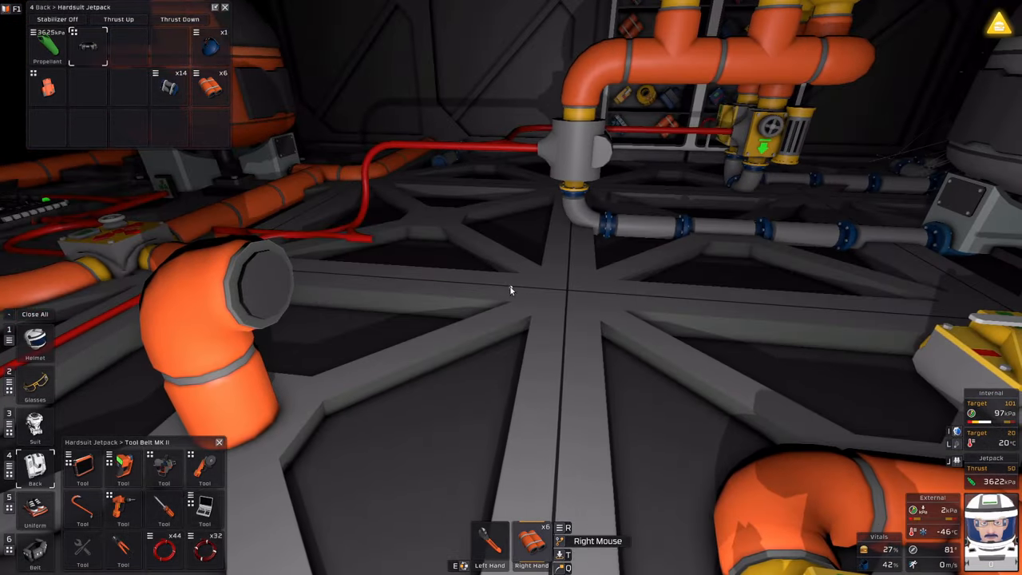
right_click(511, 290)
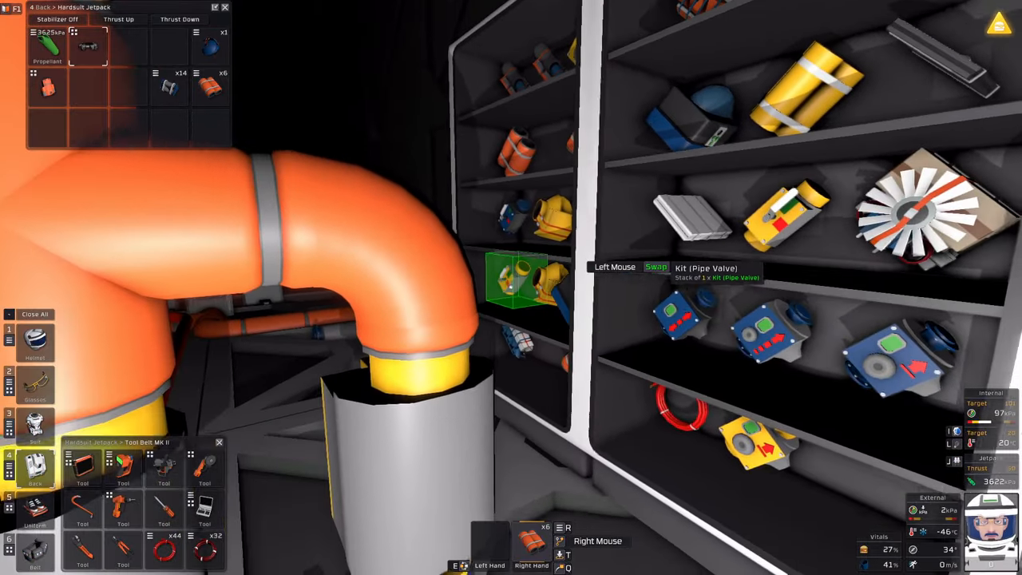
Swap to the regulator kit and install the Pressure Regulator at the pipe end.
click(511, 287)
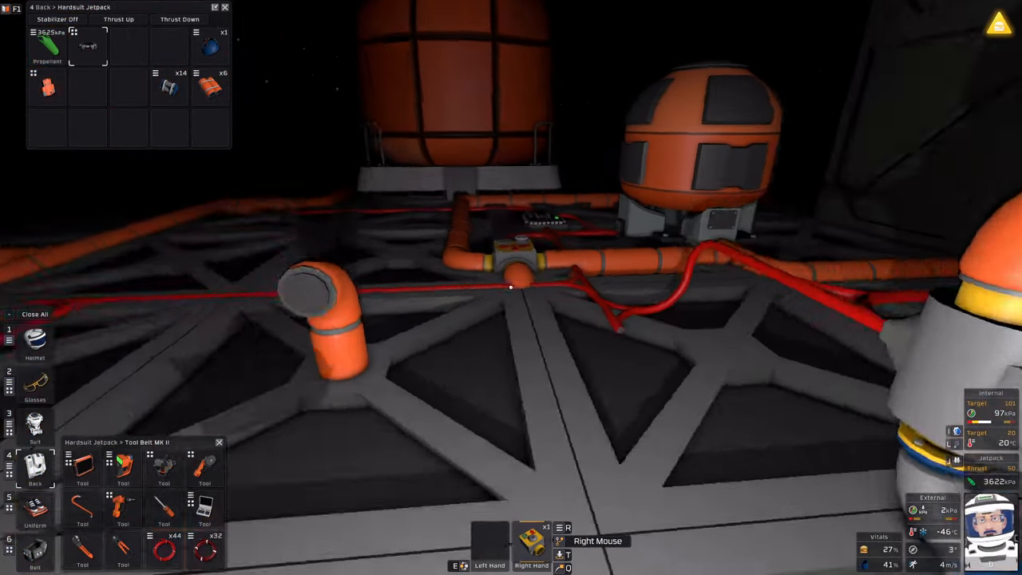
right_click(511, 288)
scroll(511, 288, down, 2)
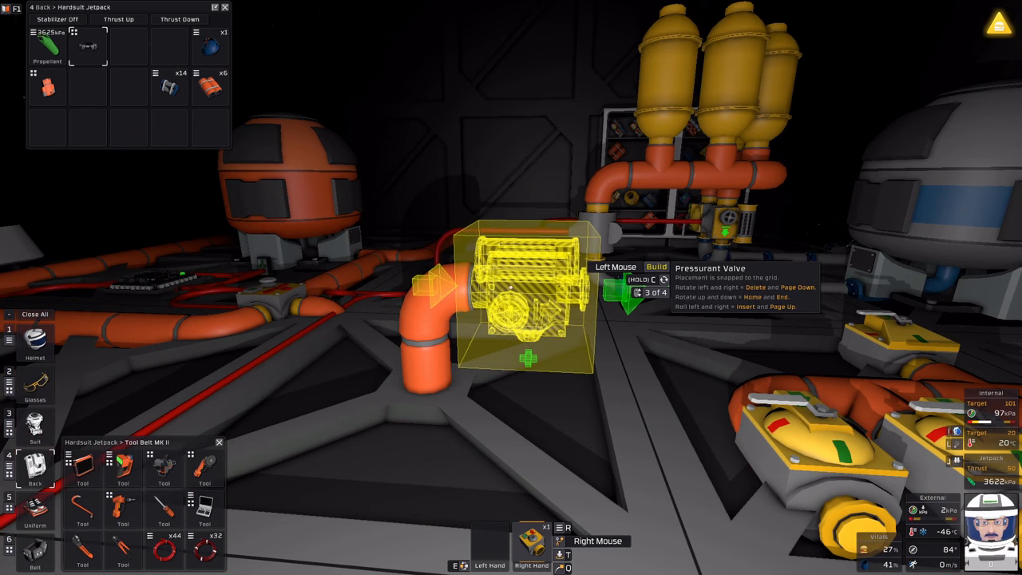
click(511, 288)
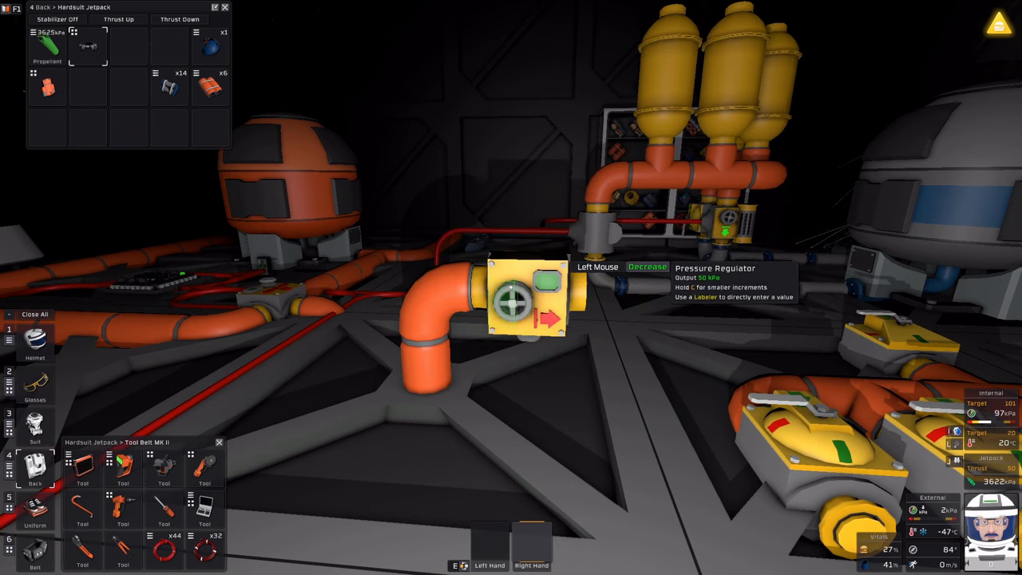
Run a straight insulated pipe from the regulator outlet toward the valve row, then ready the cable coil.
drag(209, 86, 531, 543)
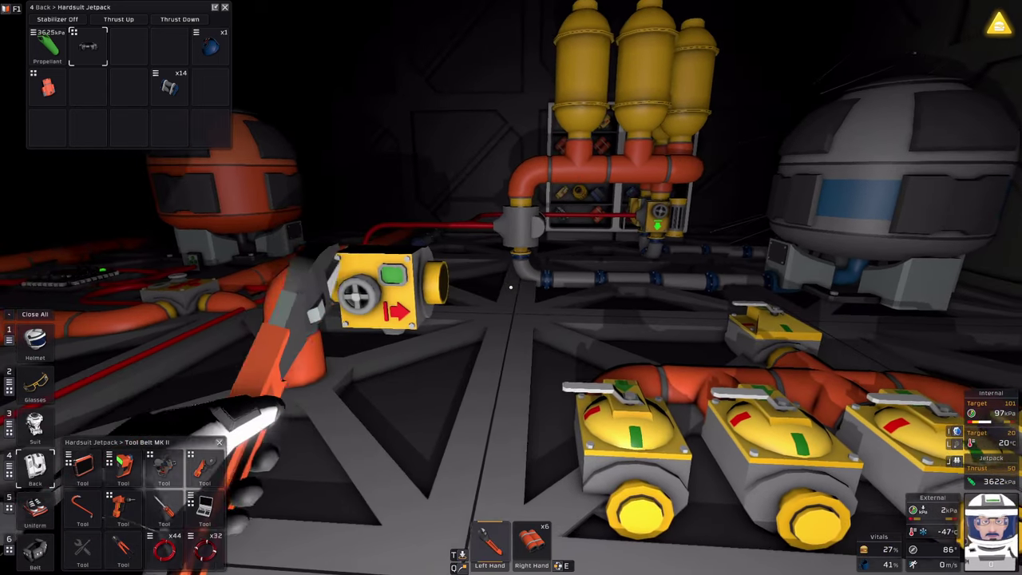
right_click(511, 287)
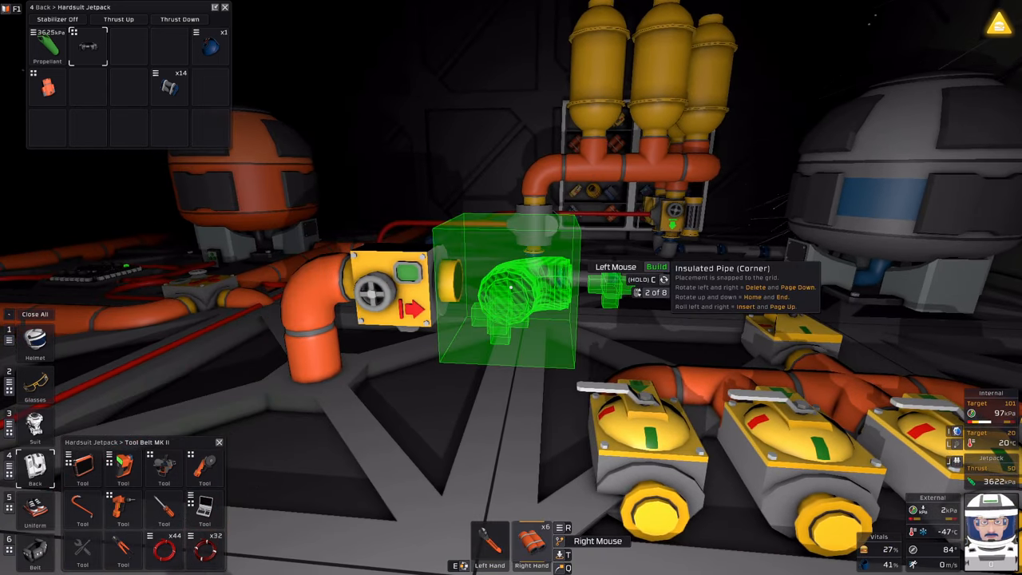
scroll(511, 287, down, 1)
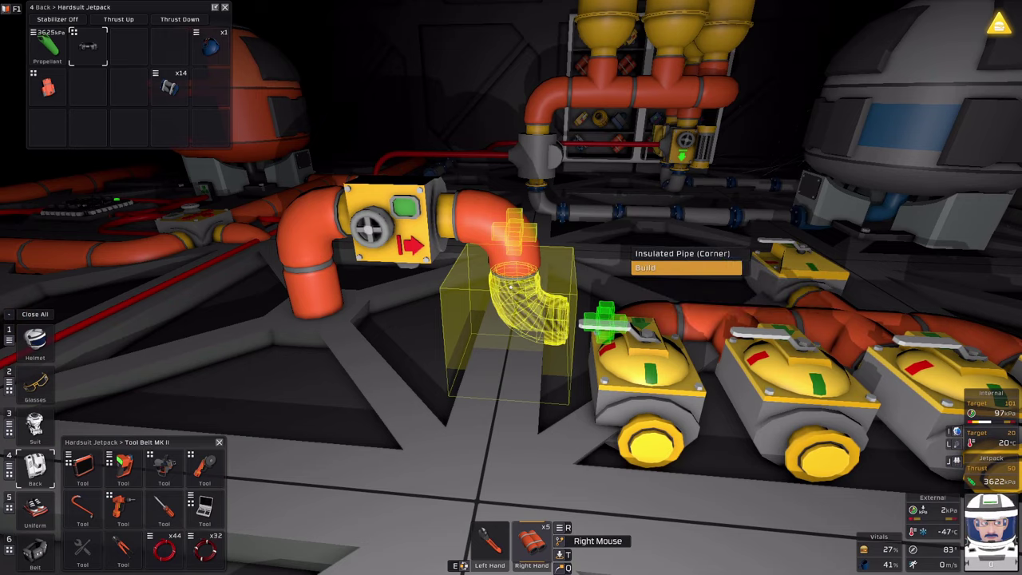
scroll(510, 287, up, 1)
click(511, 287)
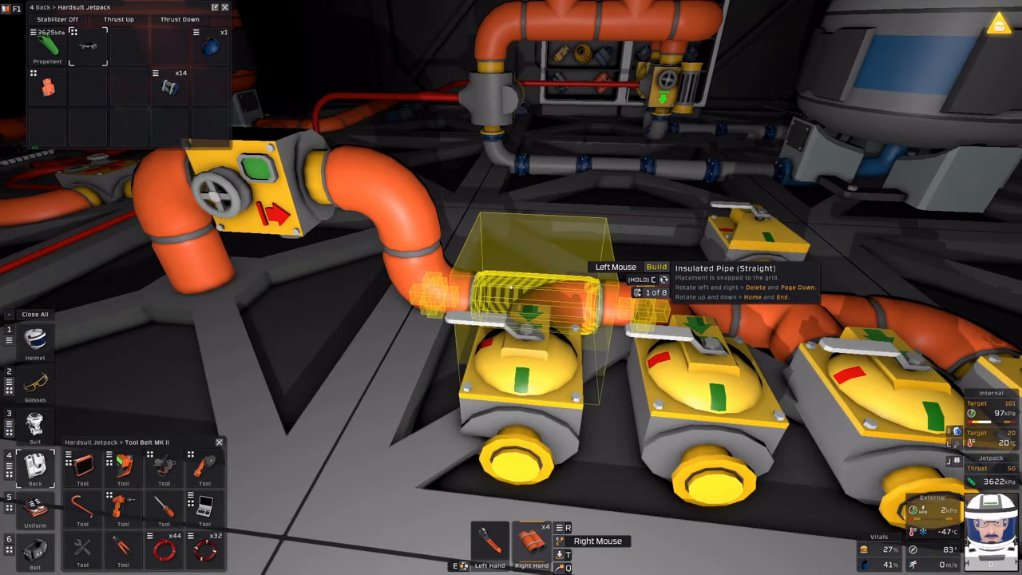
key(alt)
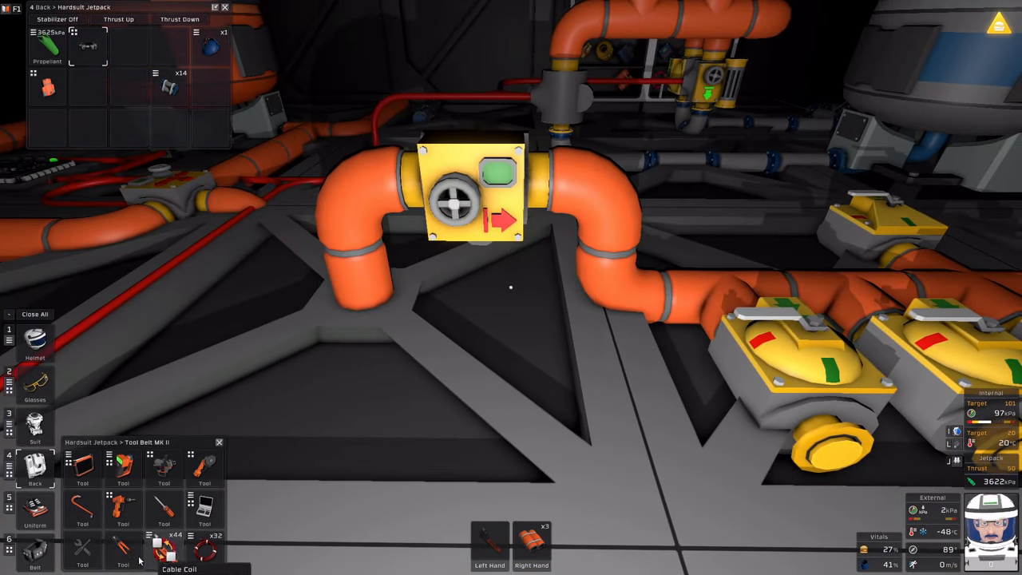
mouse_move(531, 543)
mouse_down()
mouse_move(164, 551)
mouse_move(531, 543)
mouse_up()
Lay corner and straight cables from under the regulator into the existing power line.
key(alt)
scroll(511, 287, down, 1)
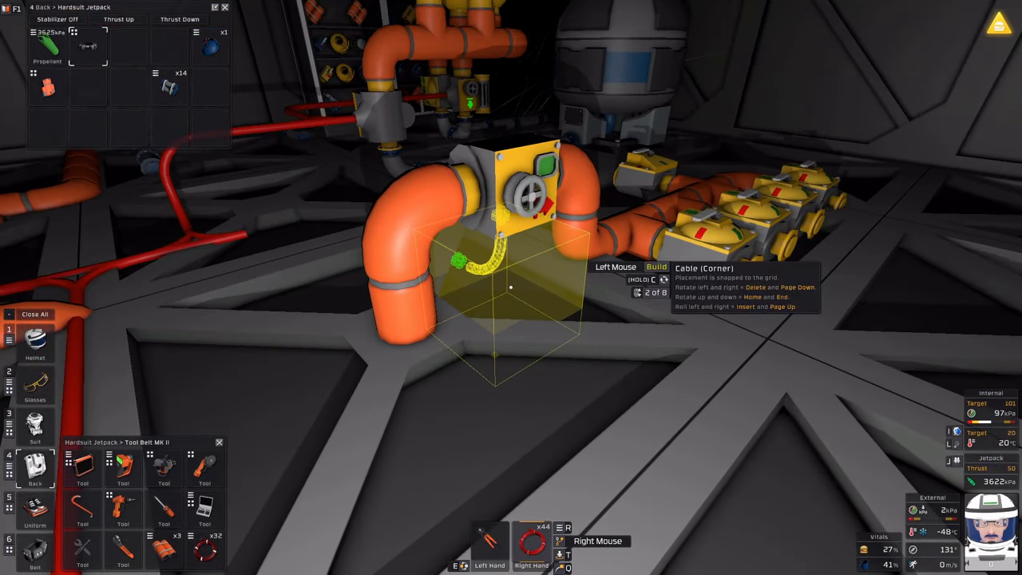
click(511, 288)
scroll(511, 287, up, 1)
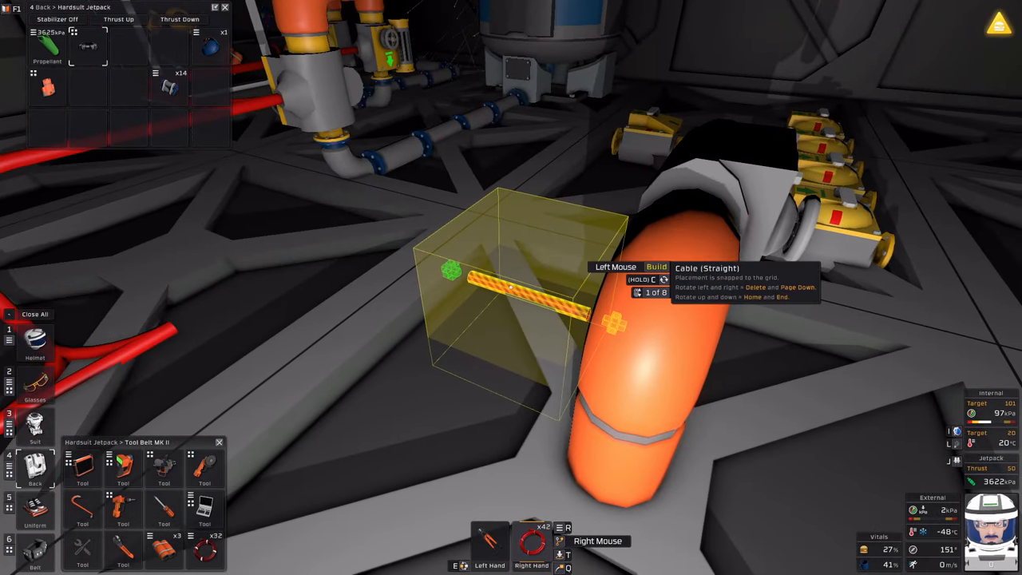
click(511, 287)
click(511, 287)
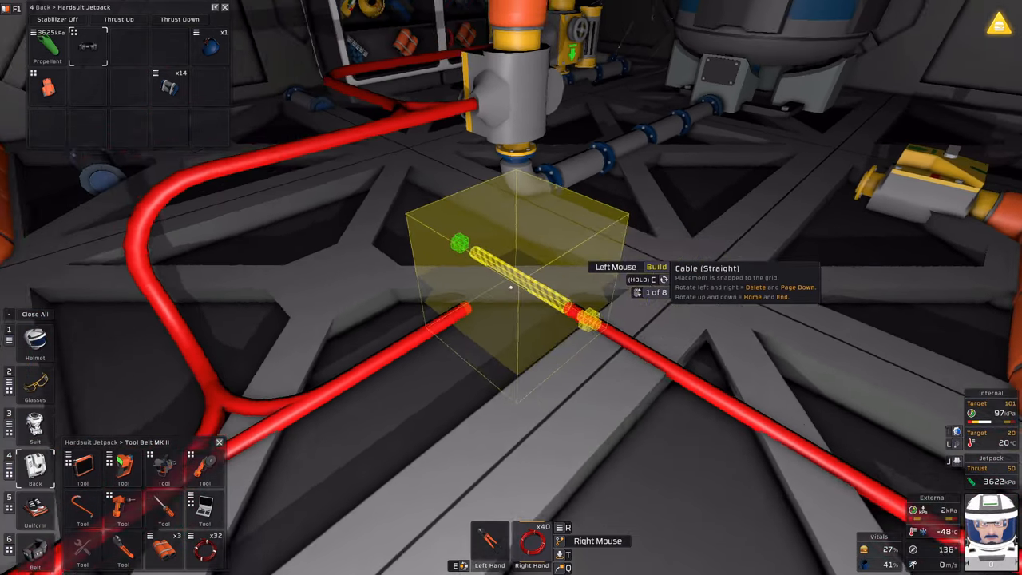
scroll(511, 287, down, 1)
click(510, 287)
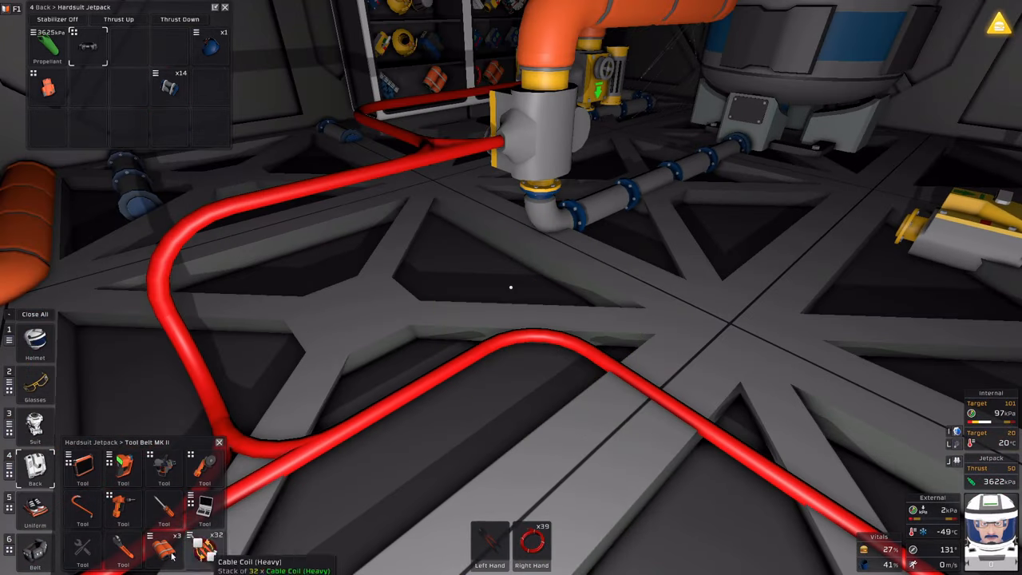
Return the cable coil to the belt and stow the leftover pipe kits in the jetpack.
drag(532, 541, 164, 550)
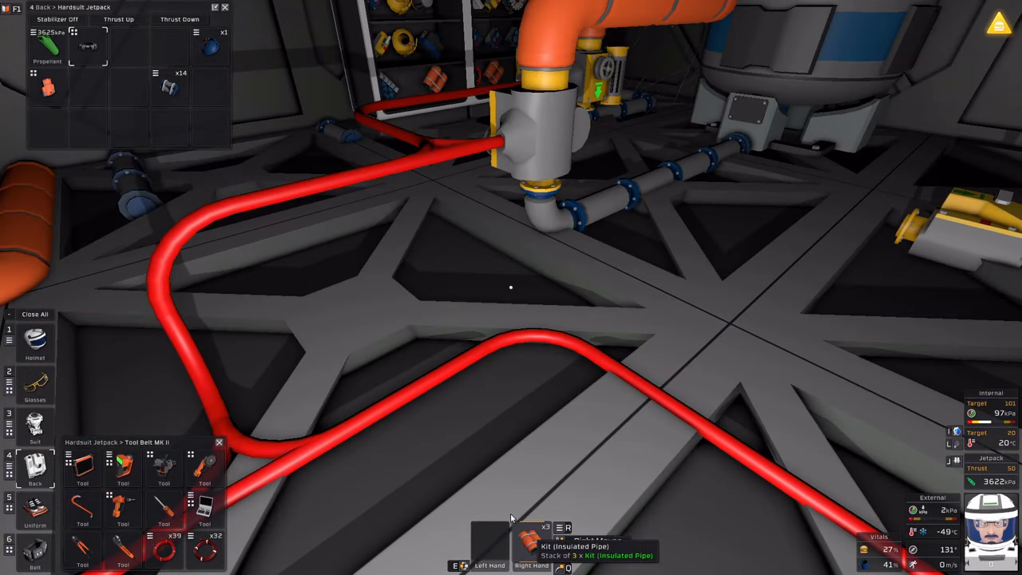
drag(533, 541, 209, 87)
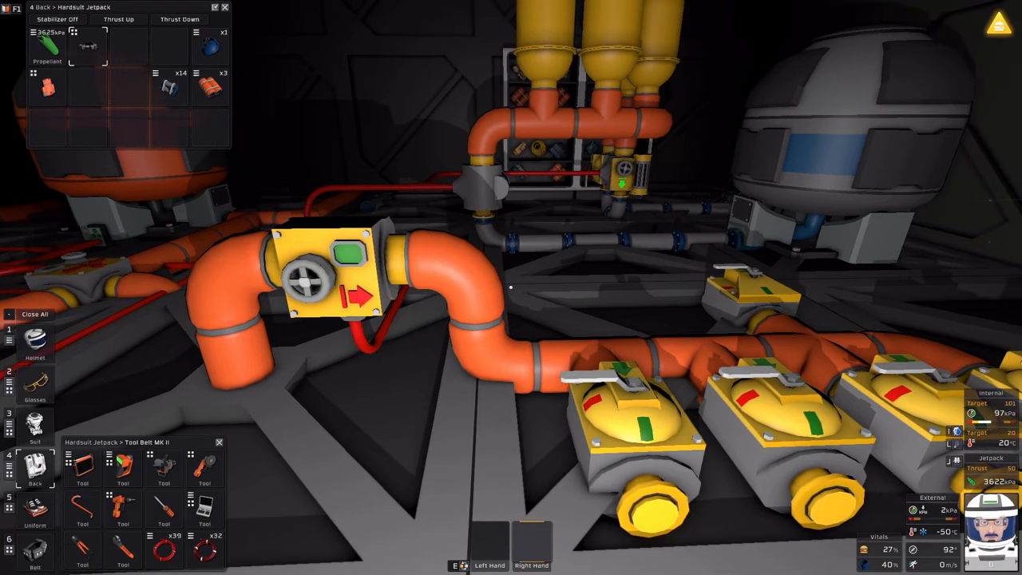
key(F1)
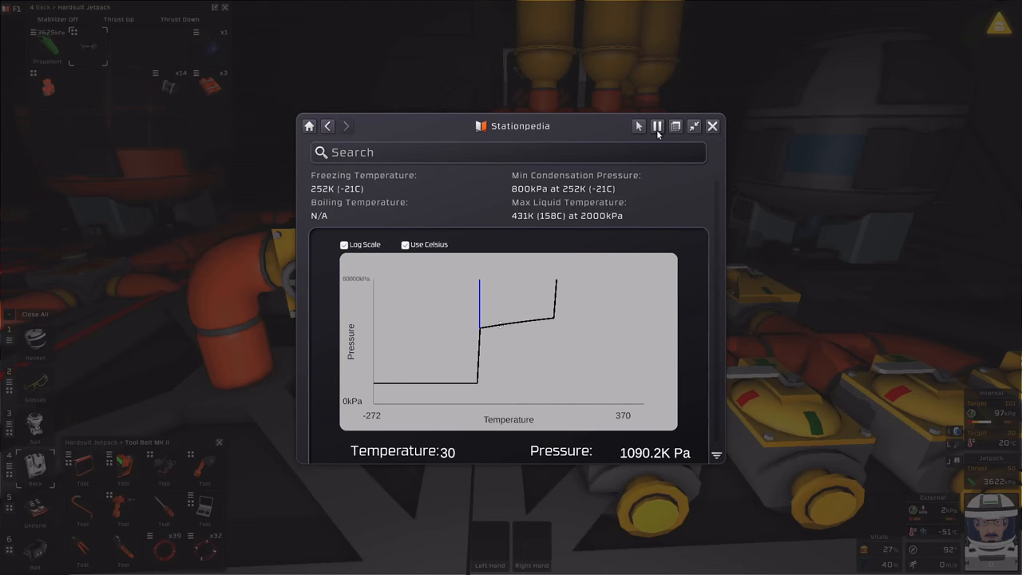
click(325, 126)
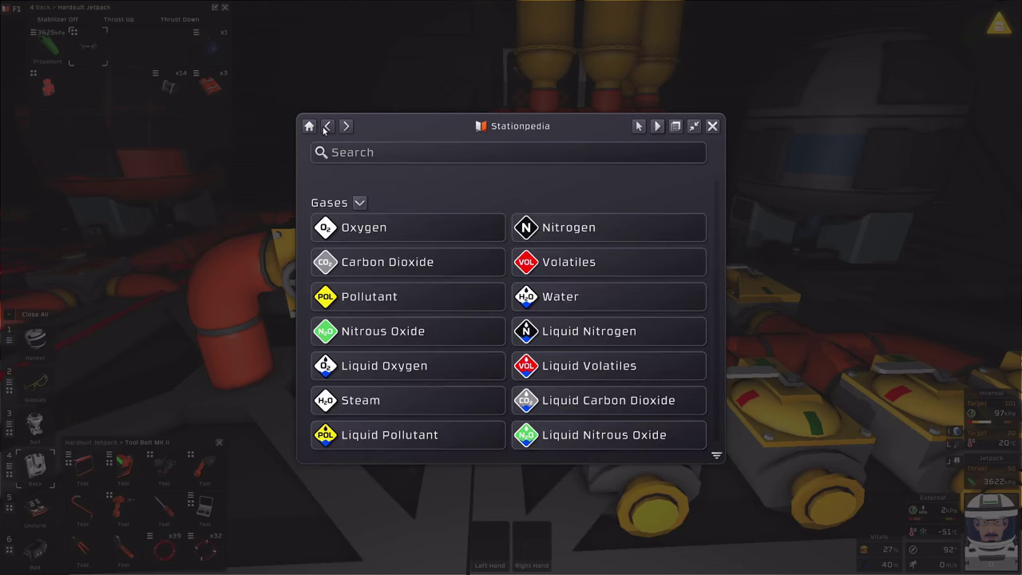
click(570, 407)
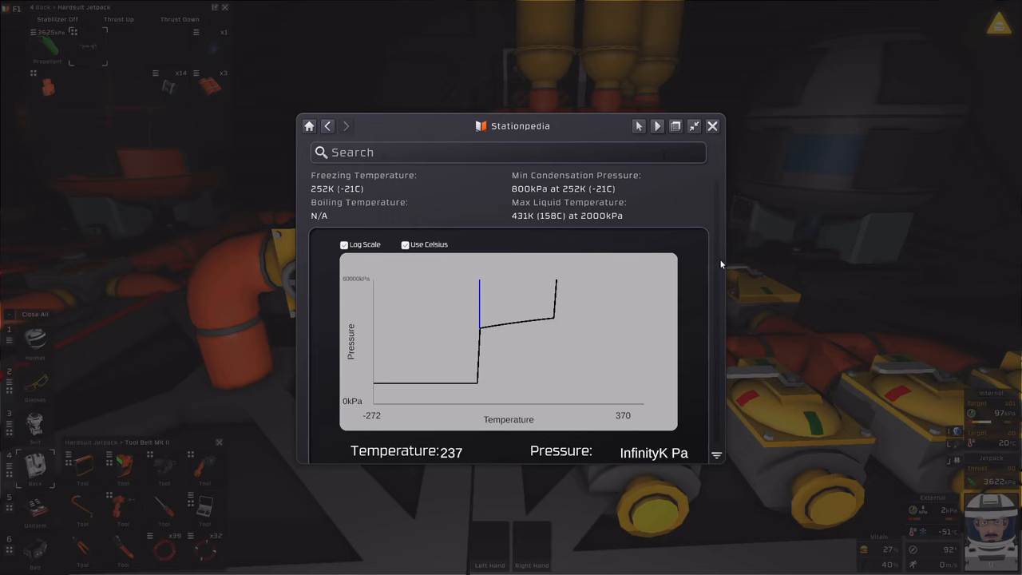
click(329, 126)
click(551, 304)
scroll(457, 263, down, 2)
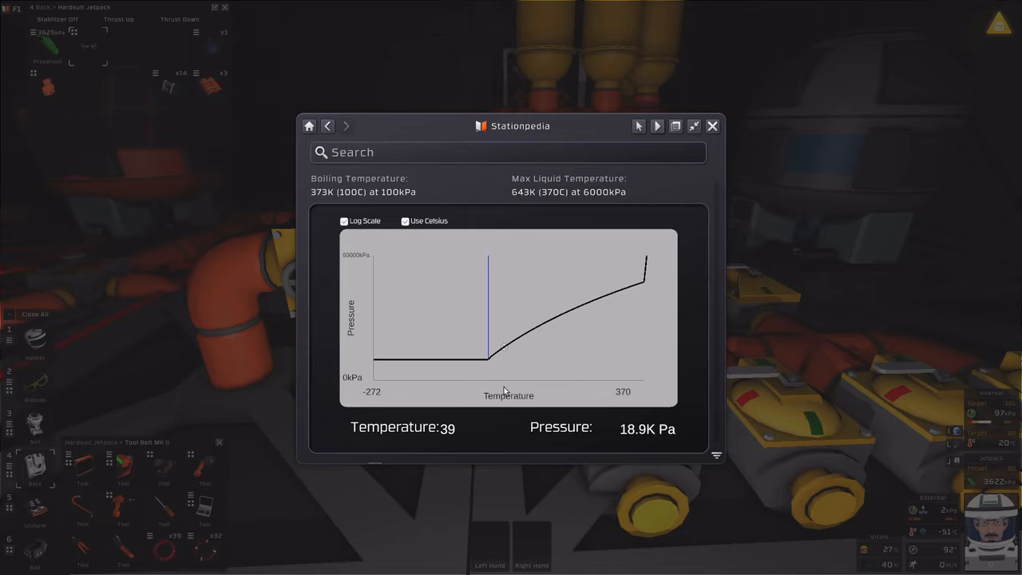
click(712, 126)
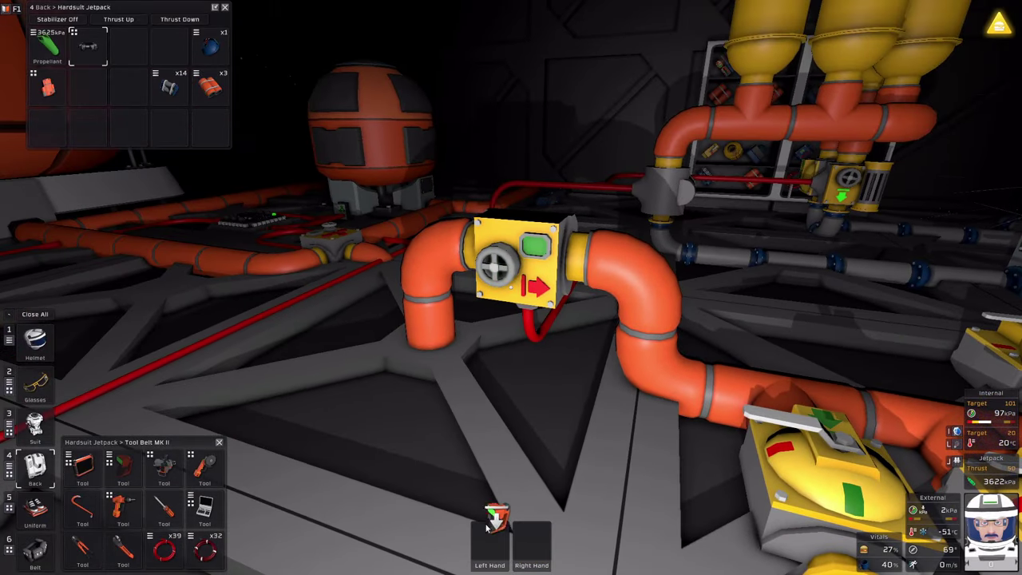
Set the pressure regulator's output to 2000 kPa with the labeller.
click(488, 523)
click(510, 264)
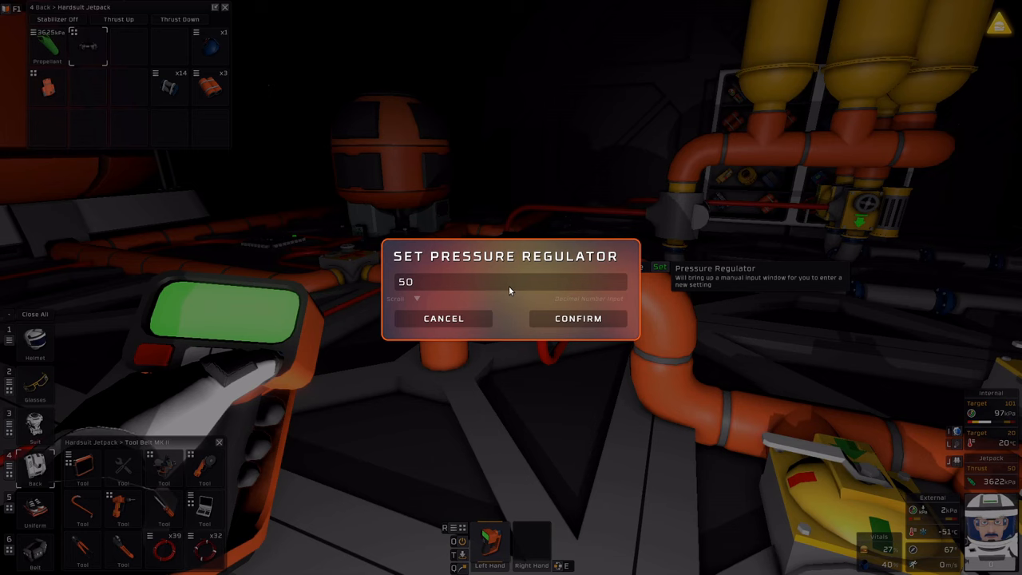
text(2000)
click(575, 318)
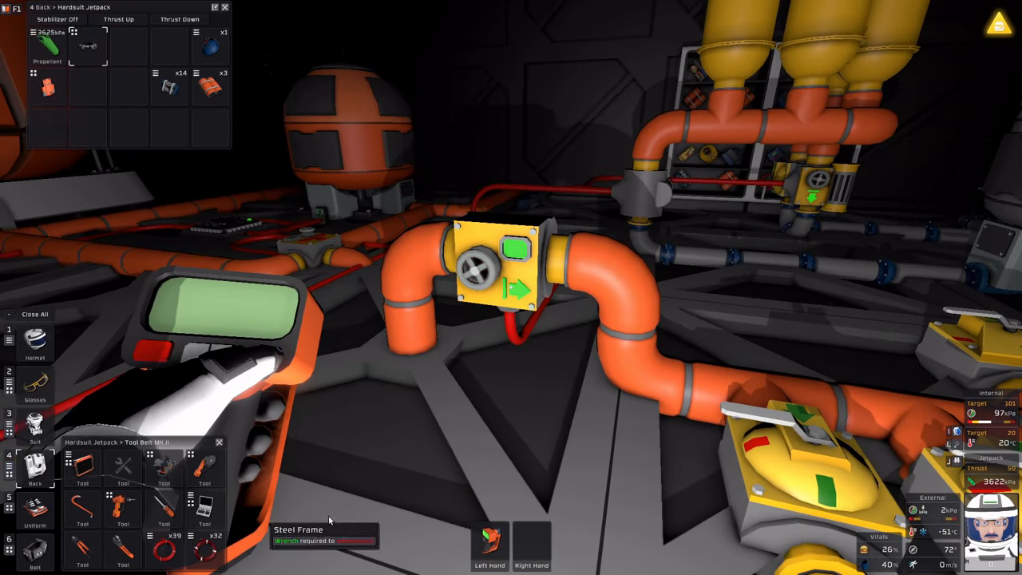
Read the pipe network on the tablet, confirming 2 MPa at 10.2 °C.
drag(488, 542, 83, 466)
click(82, 467)
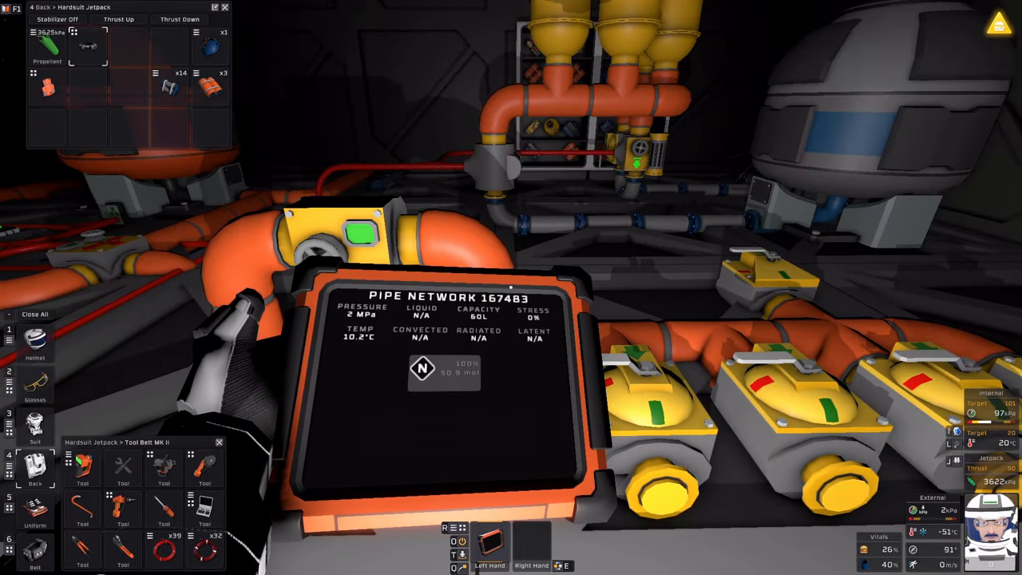
key(w)
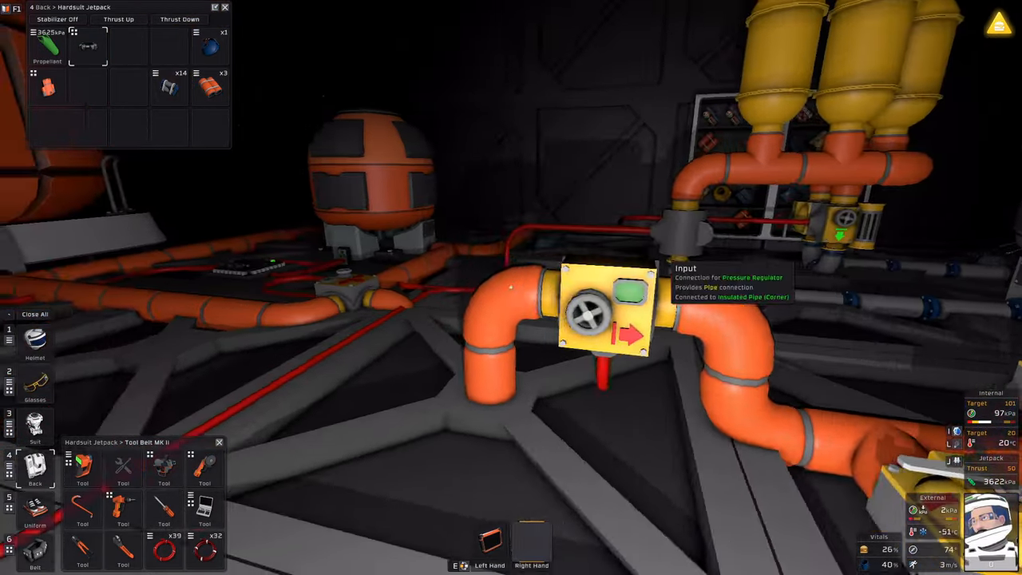
Build a corner insulated liquid pipe beside the units.
key(alt)
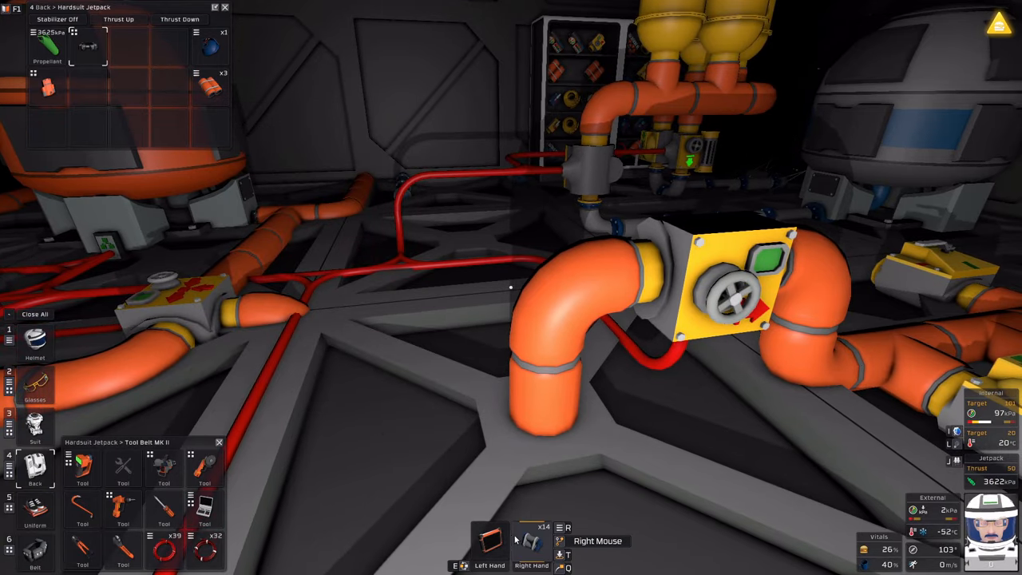
click(123, 549)
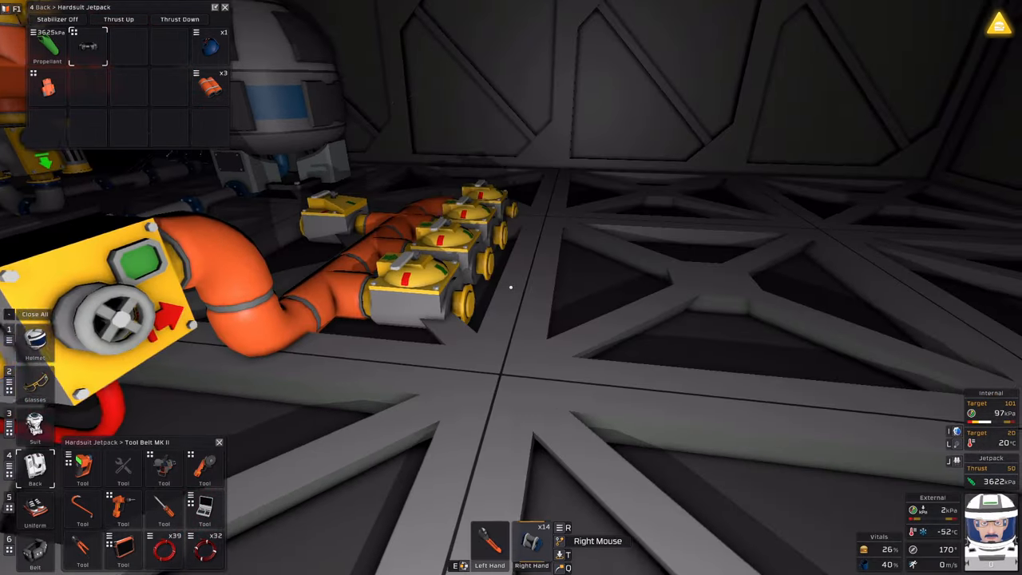
key(Page_Down)
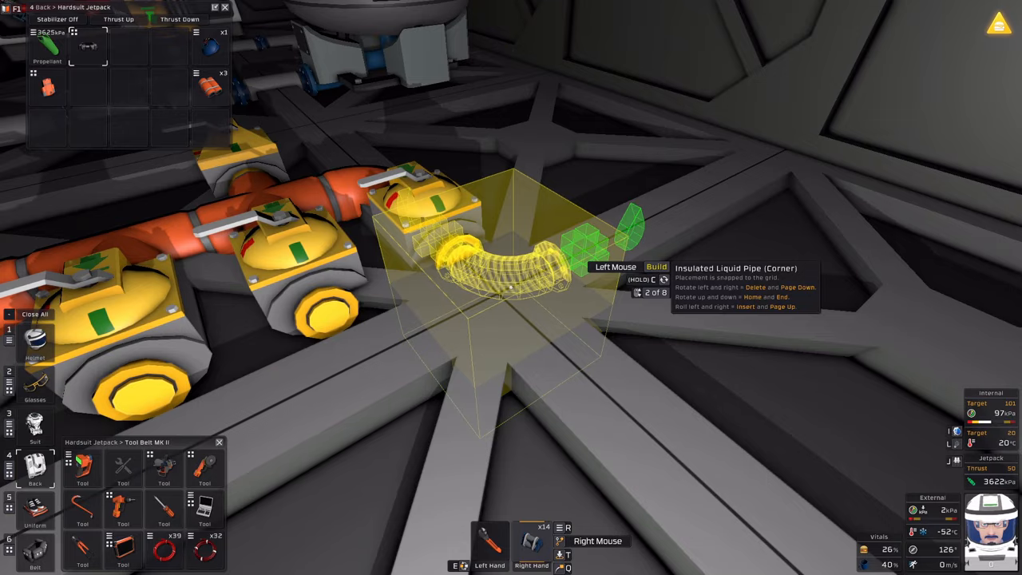
click(511, 288)
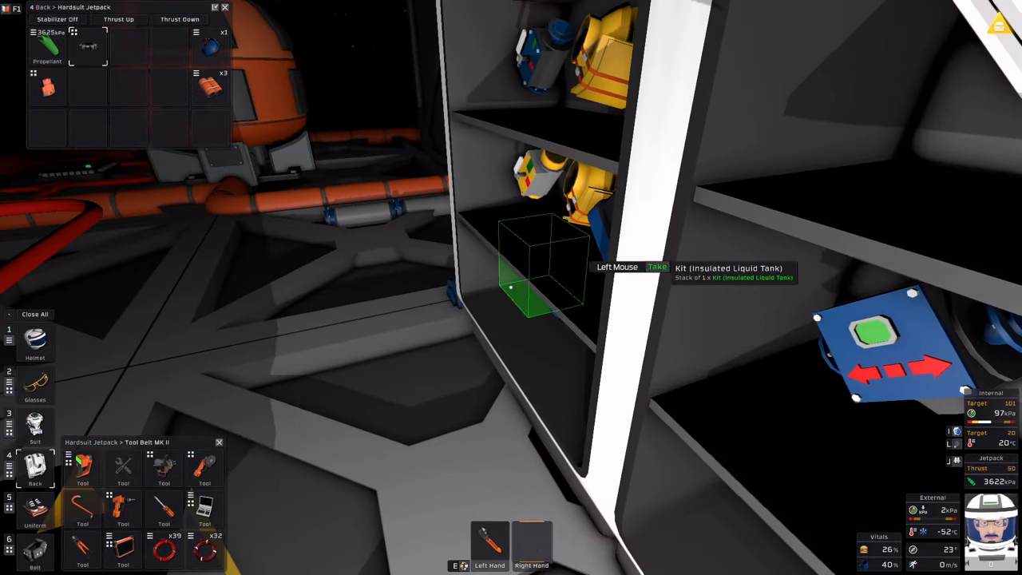
Build the small insulated liquid tank from the shelf kit.
click(511, 288)
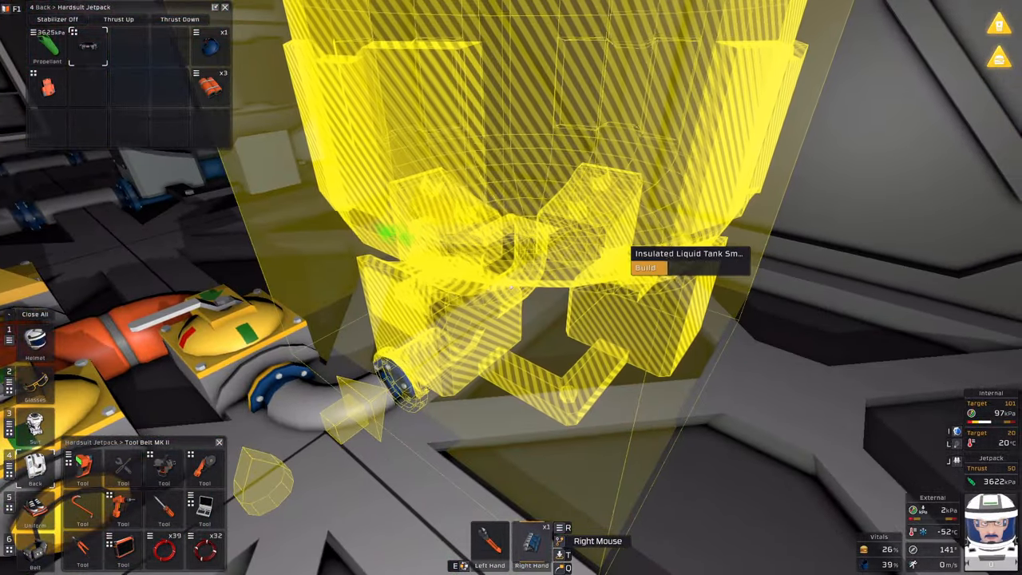
click(511, 287)
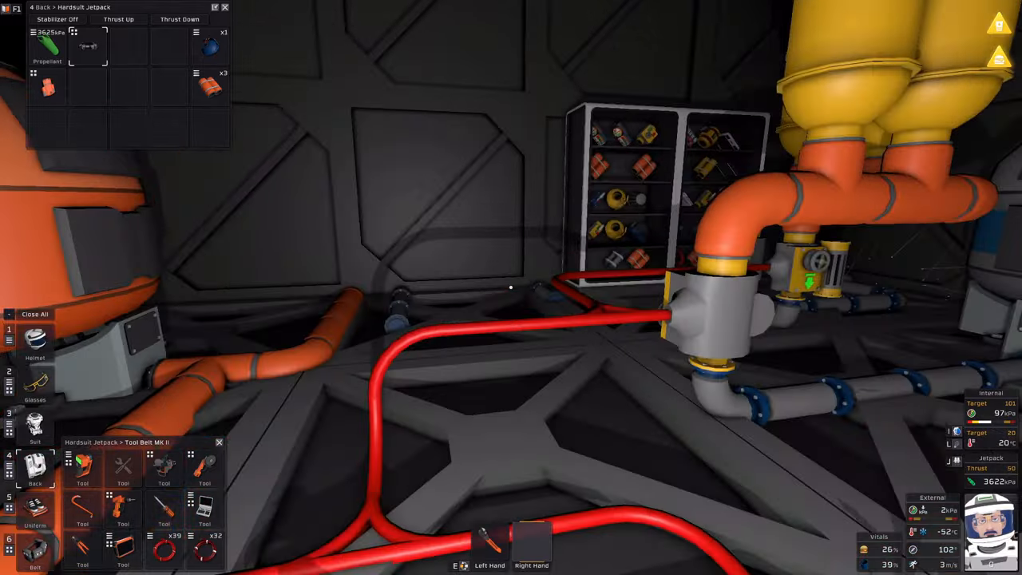
Lay a corner and straight insulated liquid pipes along under the row of valves.
click(510, 288)
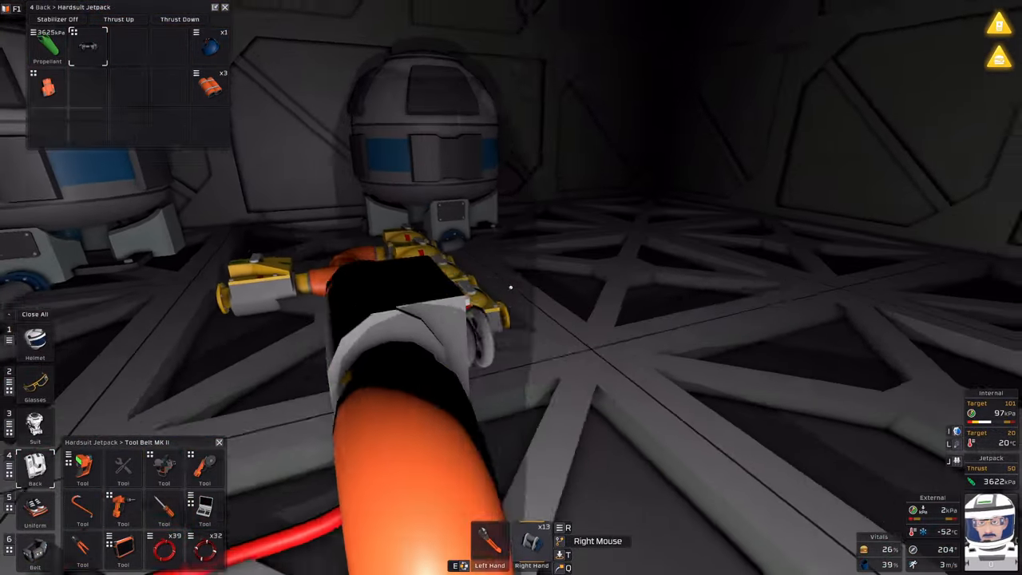
click(511, 287)
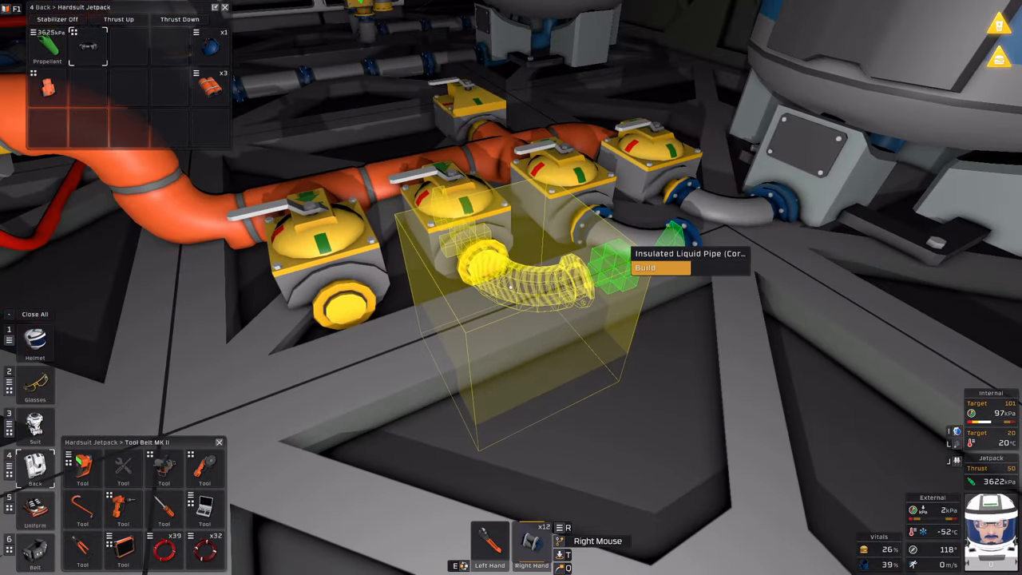
click(511, 287)
click(511, 287)
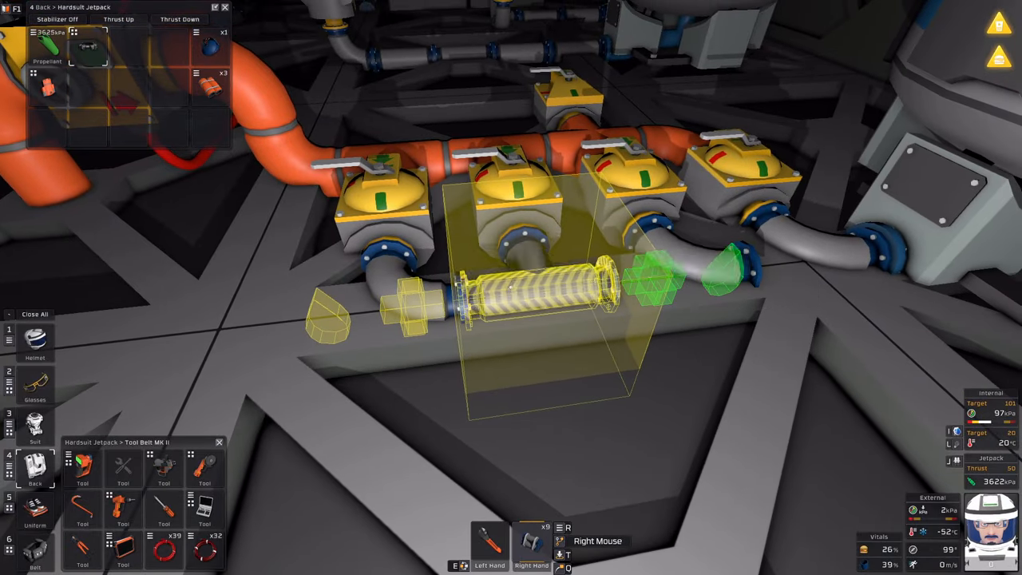
click(511, 287)
click(511, 288)
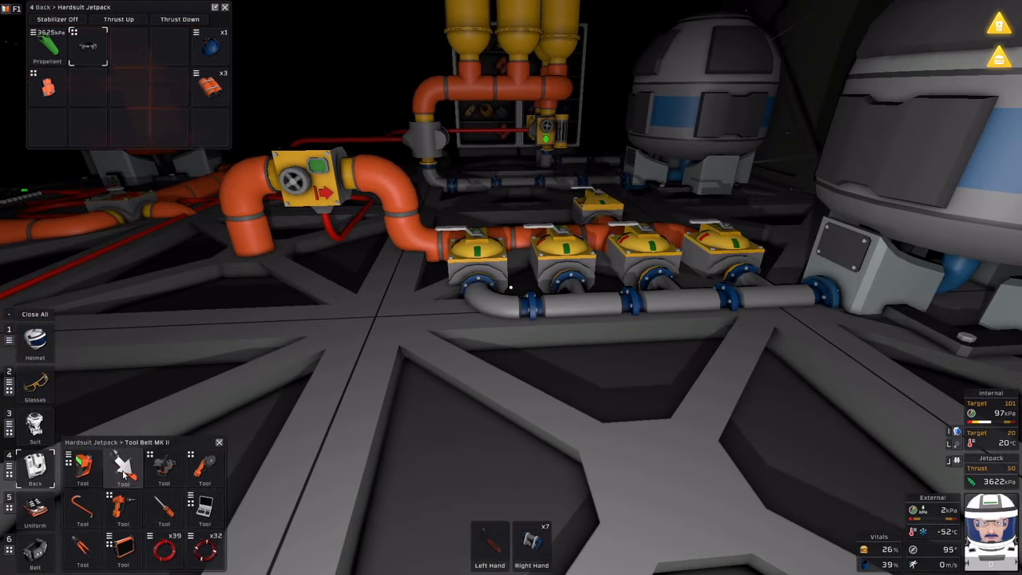
key(r)
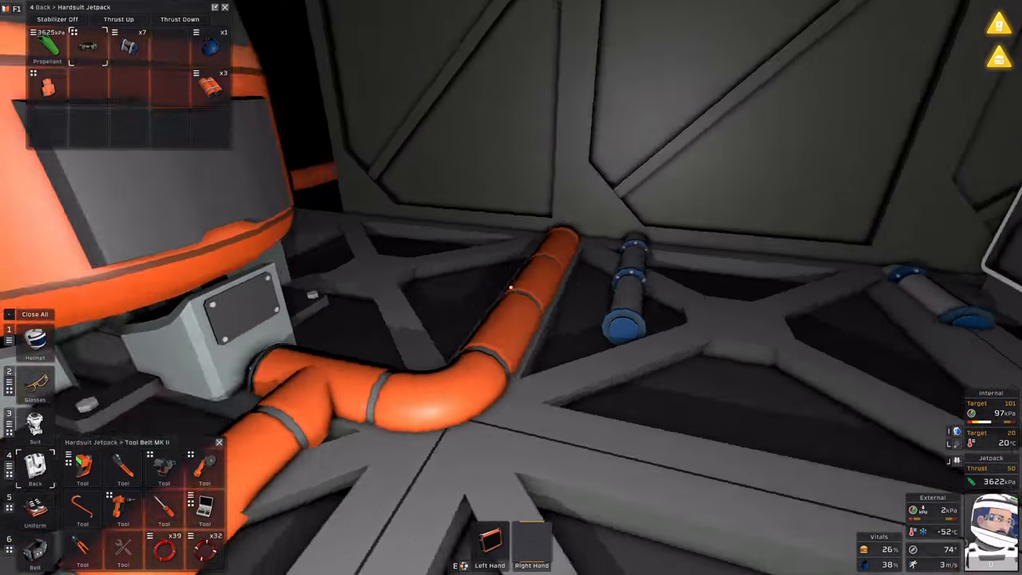
key(r)
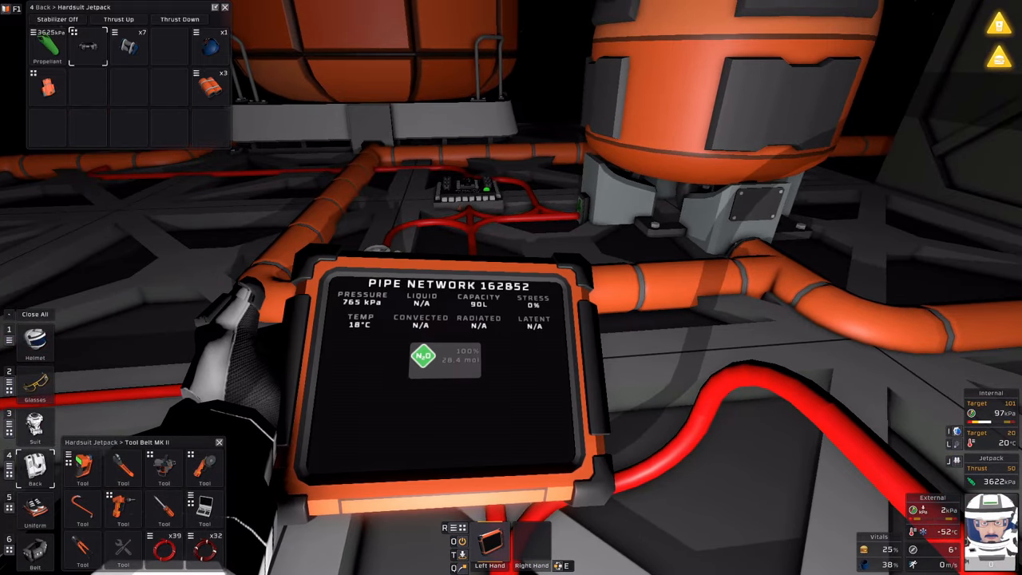
key(r)
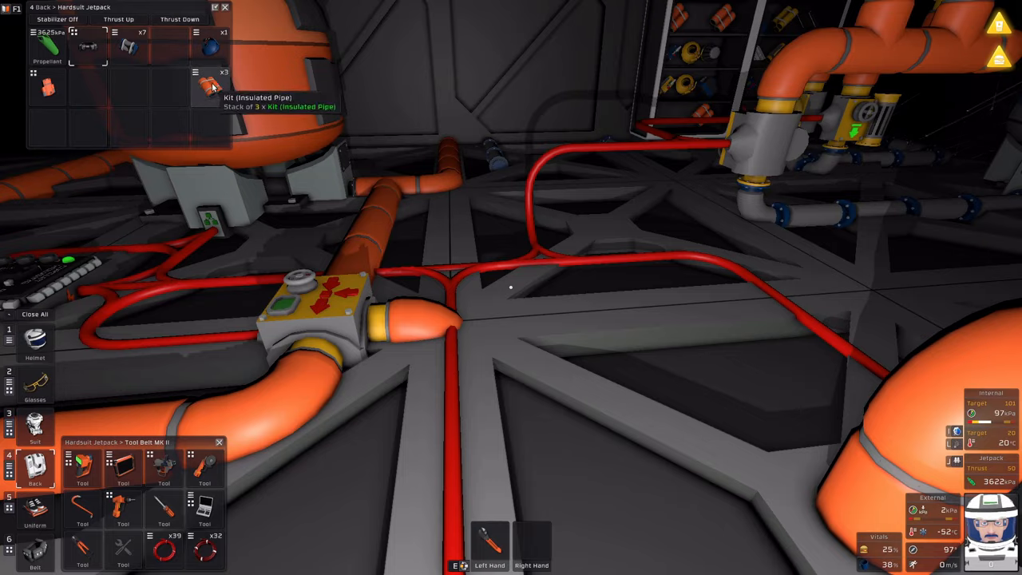
Build an upward corner off the junction and the first straight insulated pipes.
click(532, 527)
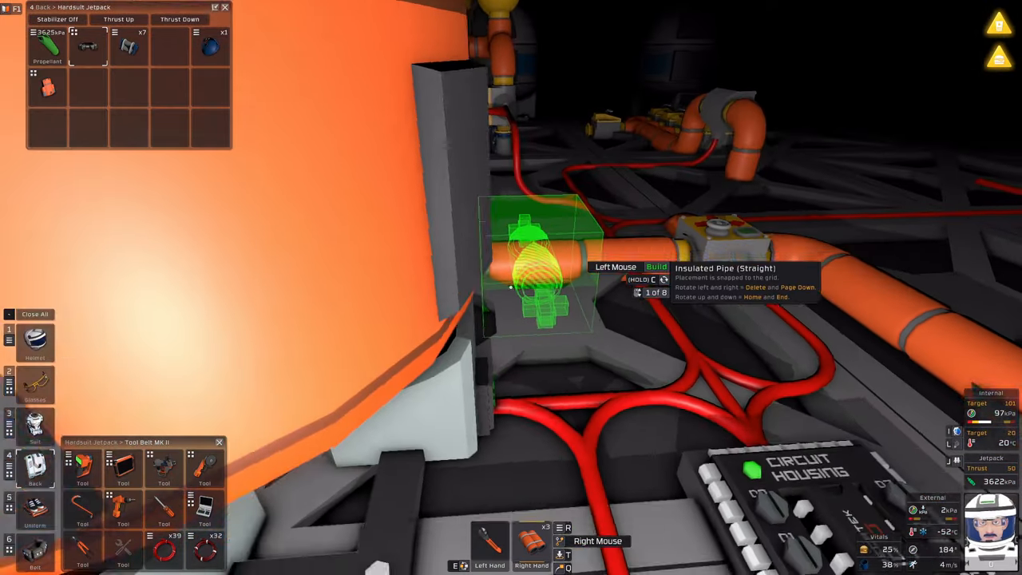
scroll(511, 288, down, 1)
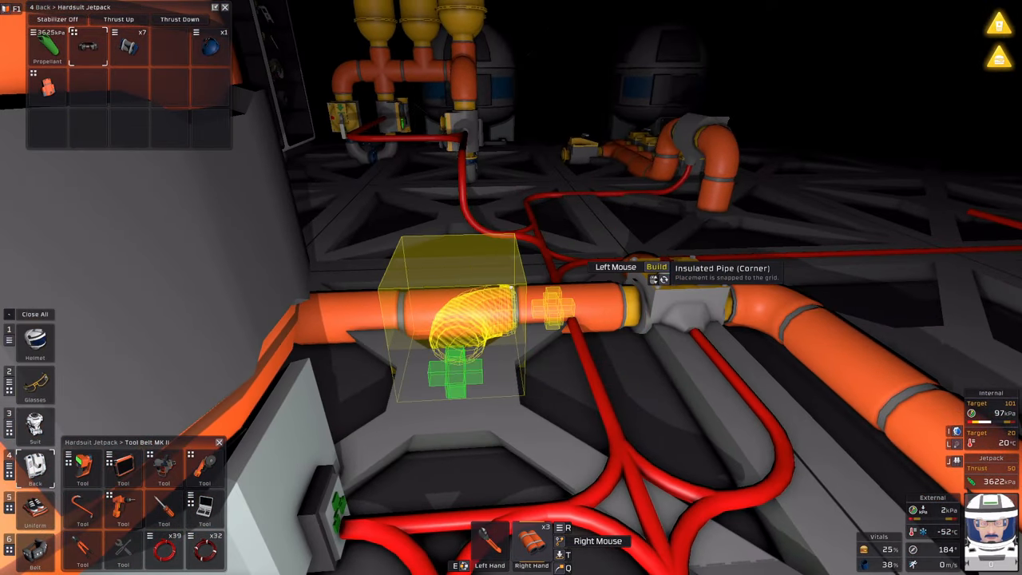
key(Home)
click(511, 287)
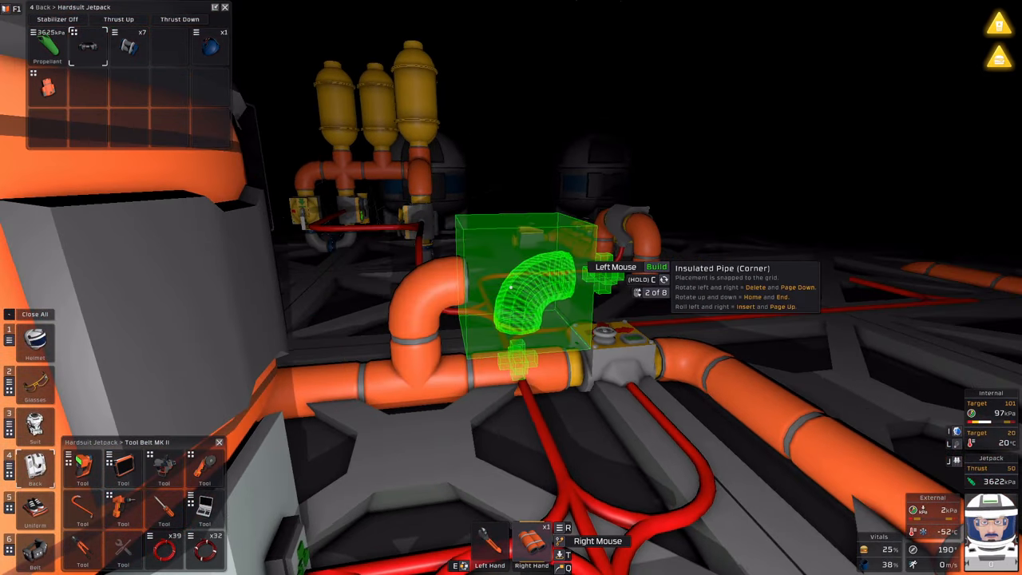
click(511, 287)
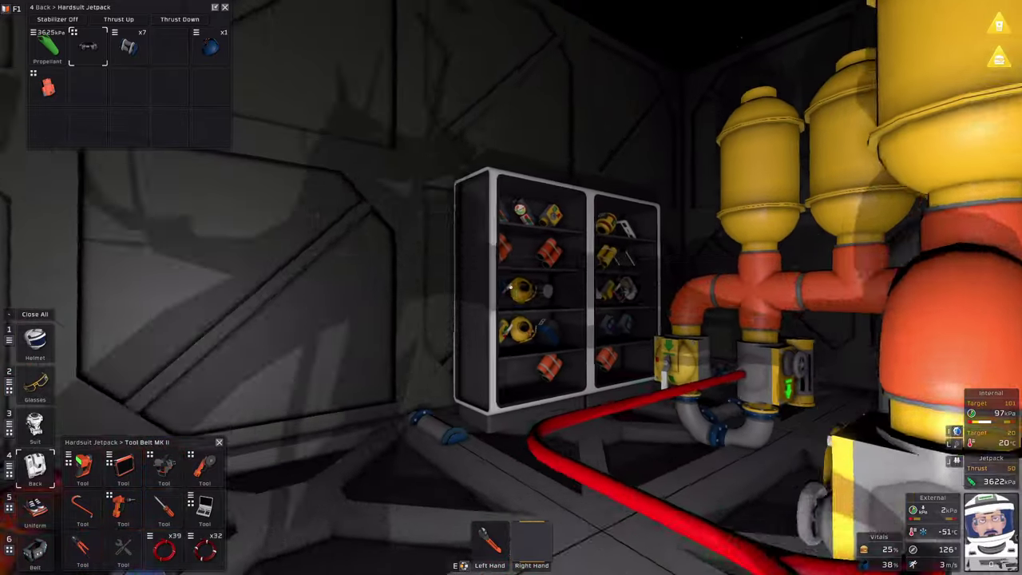
click(511, 287)
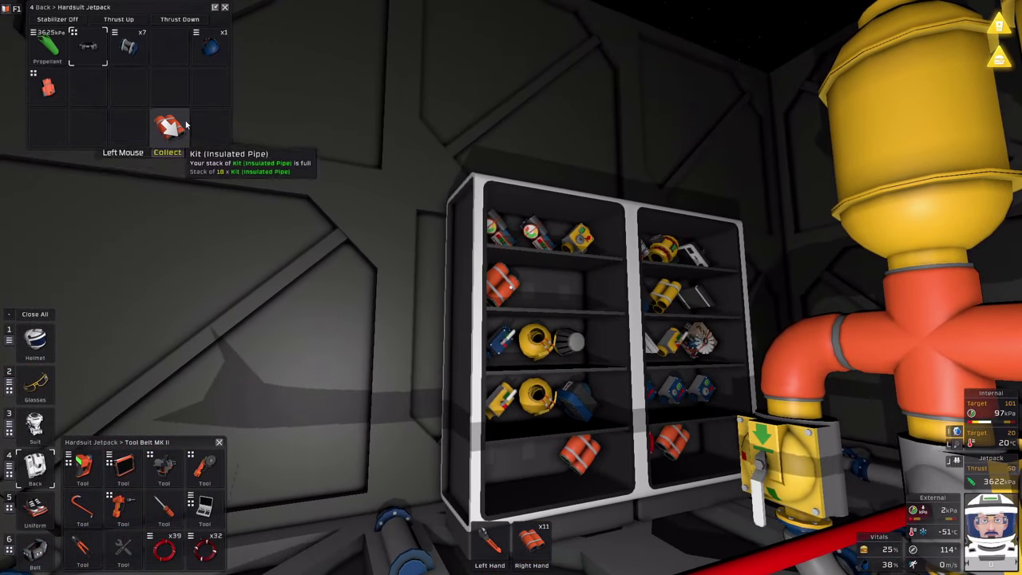
Restock insulated pipe kits from the locker and extend the straight run forward.
click(210, 84)
click(511, 287)
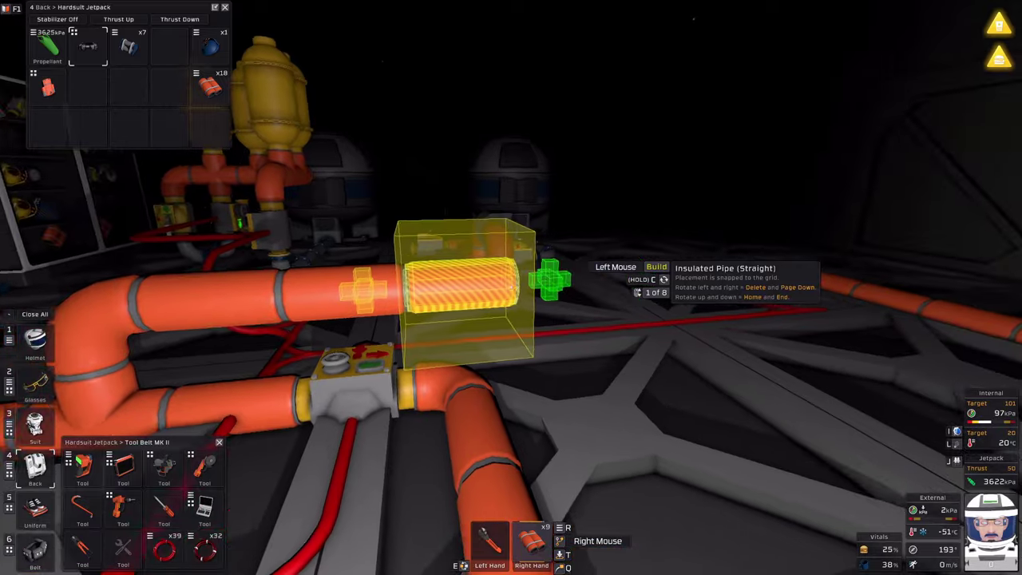
click(510, 288)
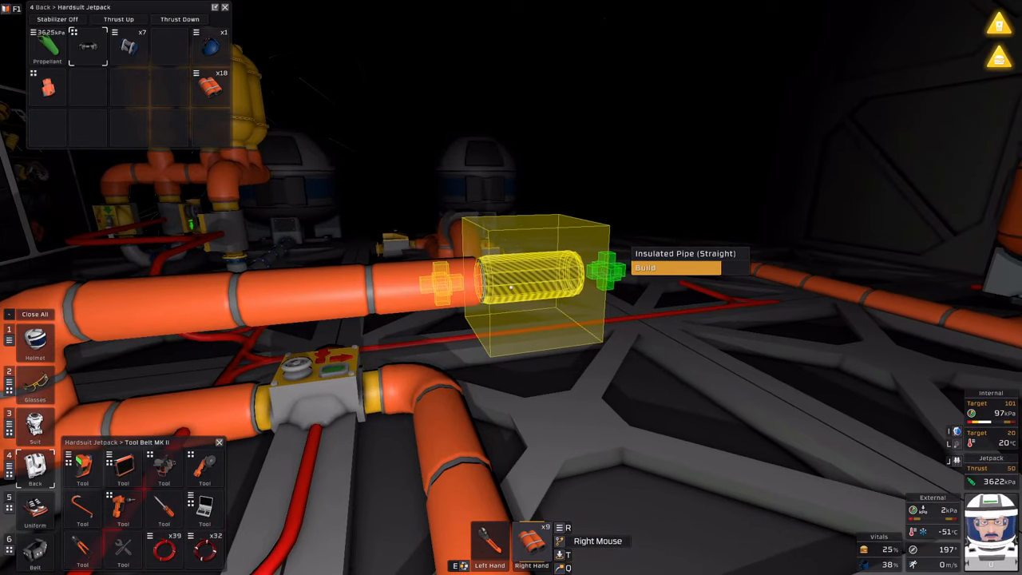
click(511, 288)
click(510, 287)
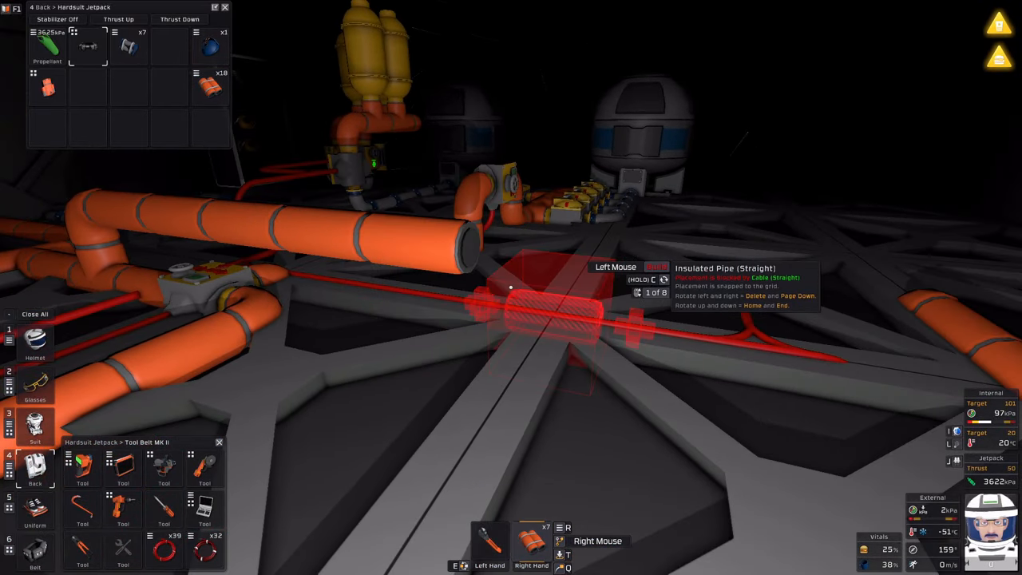
Turn the run downward with corner pipes and finish straight toward the valves.
key(Page_Down)
key(Page_Down)
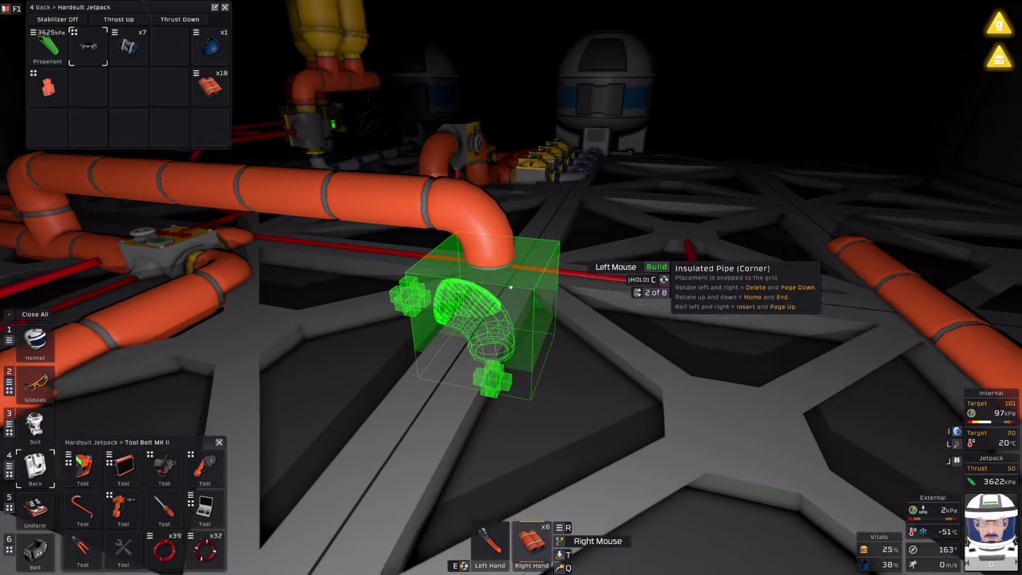
click(511, 287)
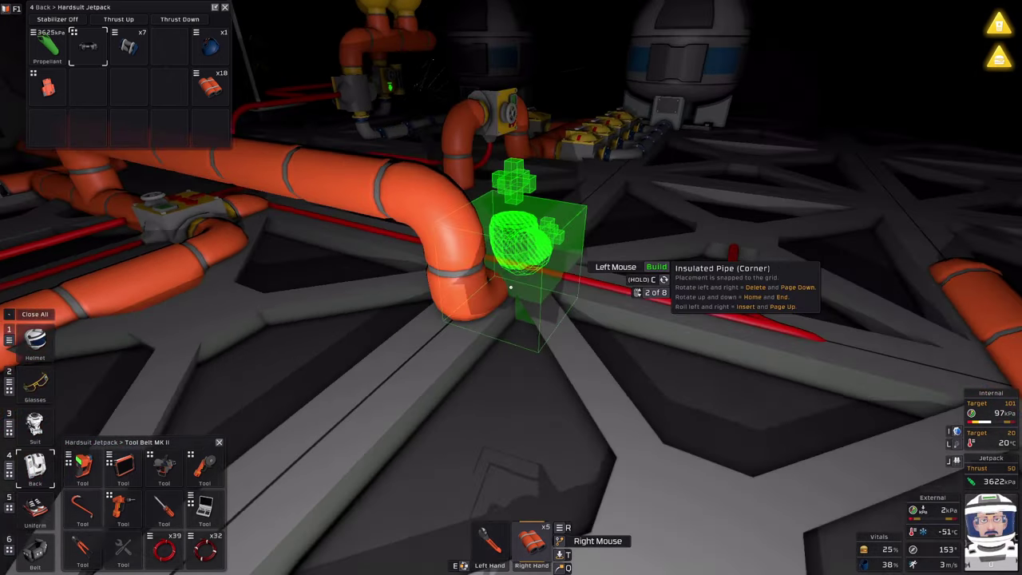
click(511, 287)
key(Page_Up)
key(Page_Up)
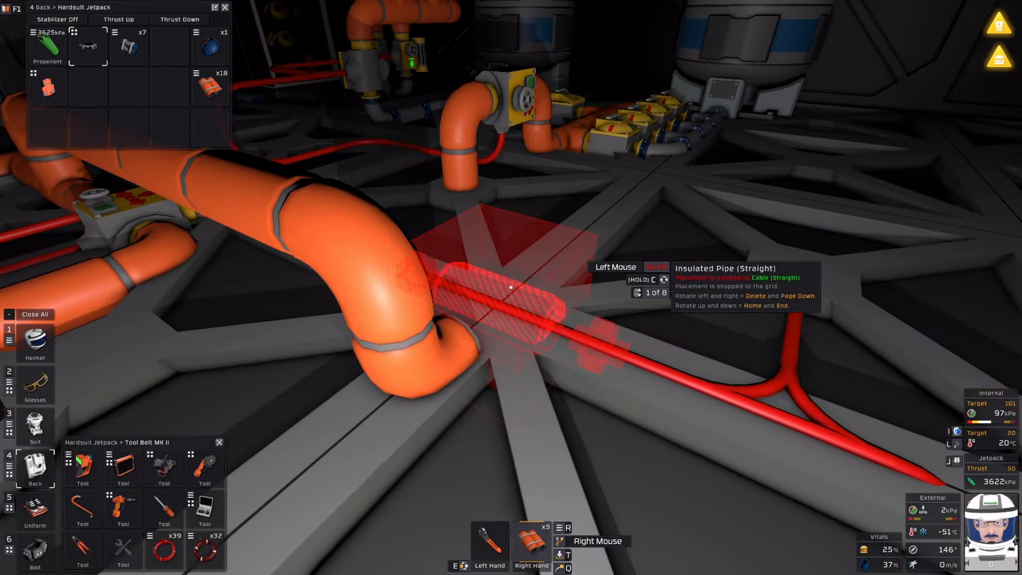
click(511, 287)
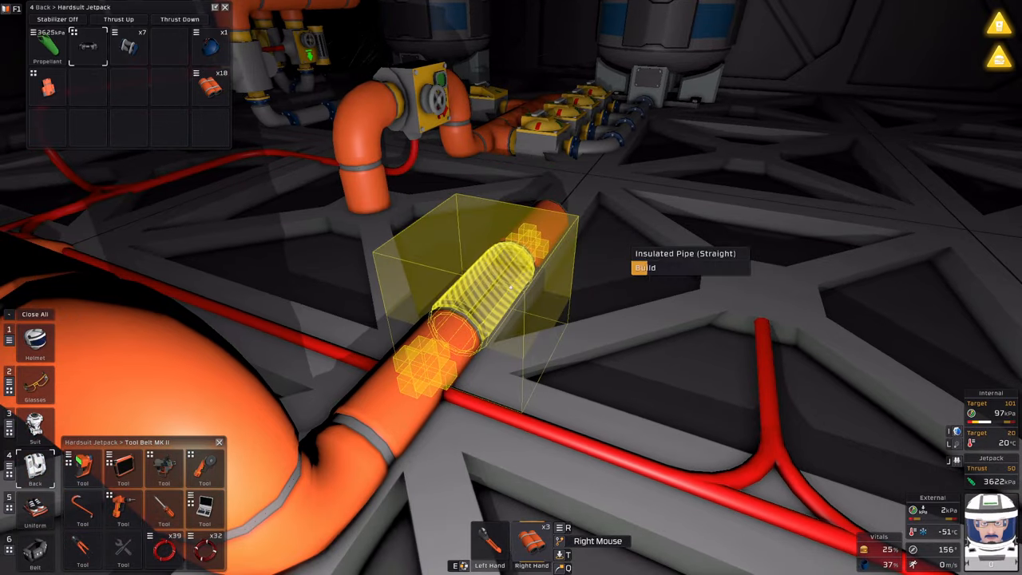
click(511, 287)
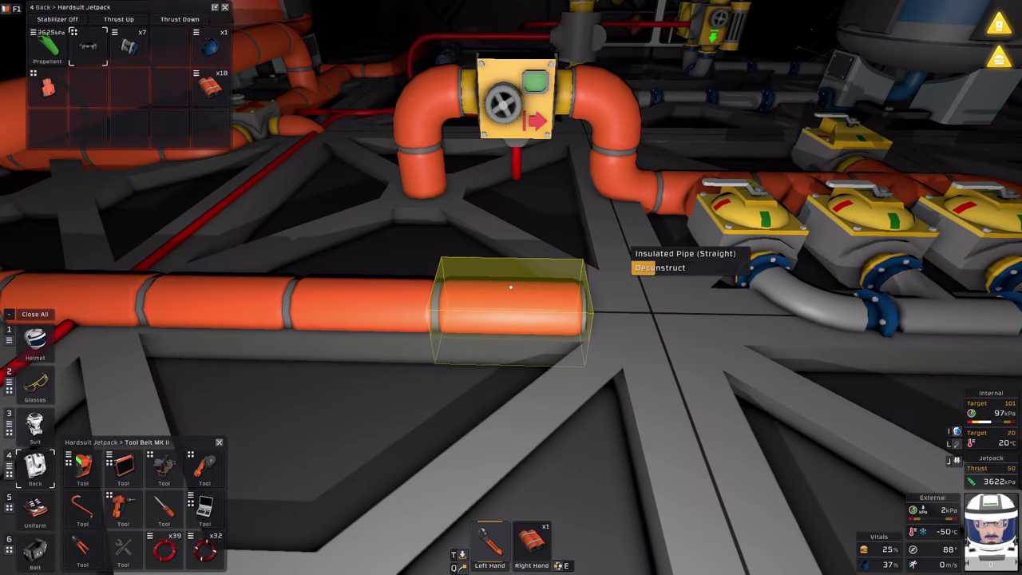
click(511, 287)
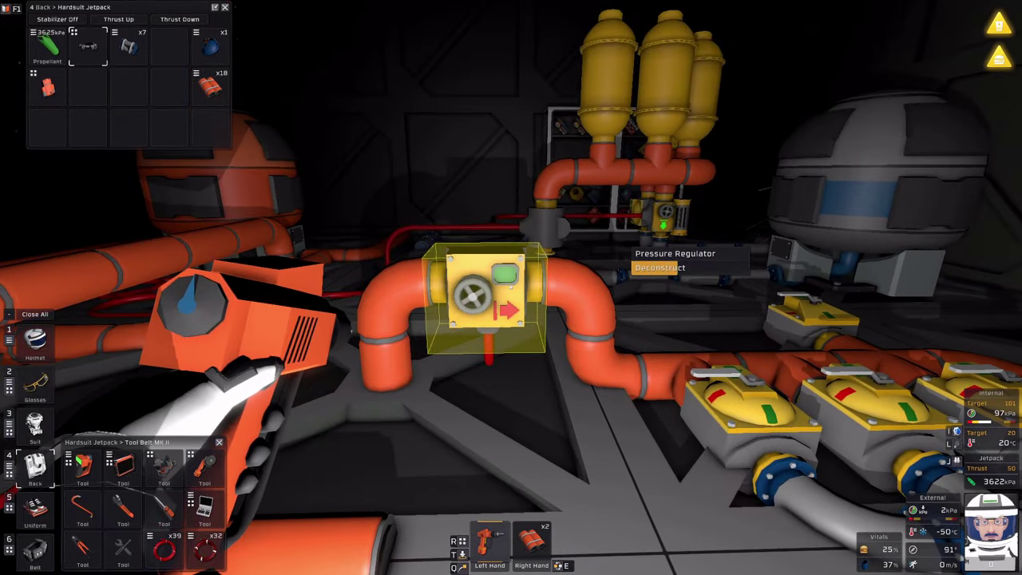
Build the pressurant valve, correctly rotated, at the end of the pipe run.
click(511, 287)
click(102, 549)
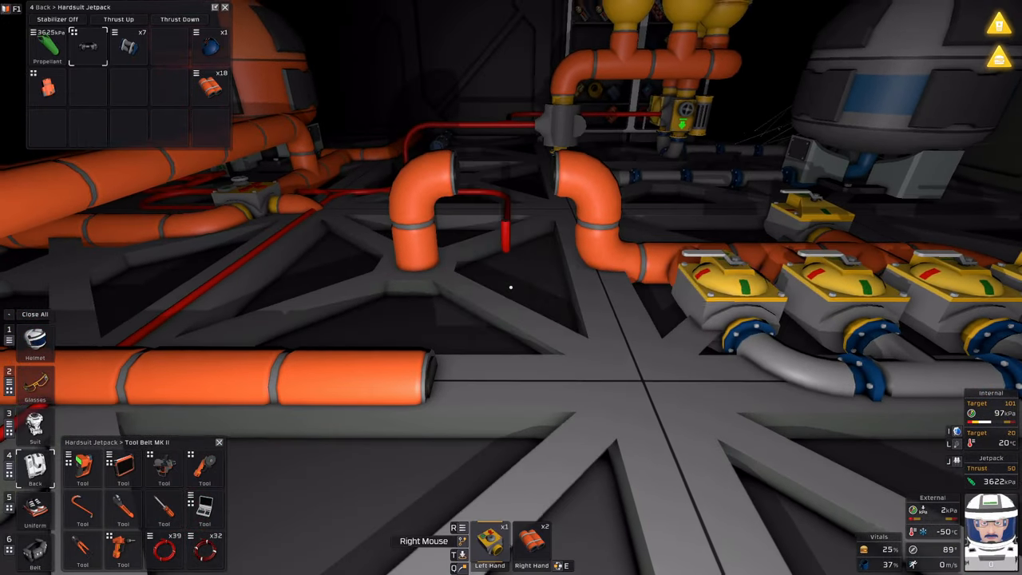
key(Home)
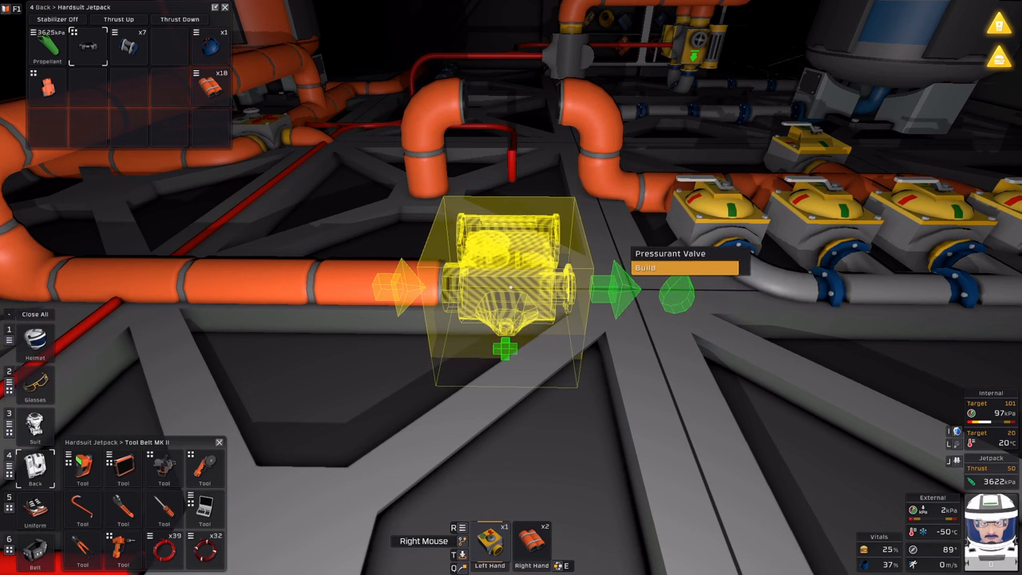
click(511, 287)
key(alt)
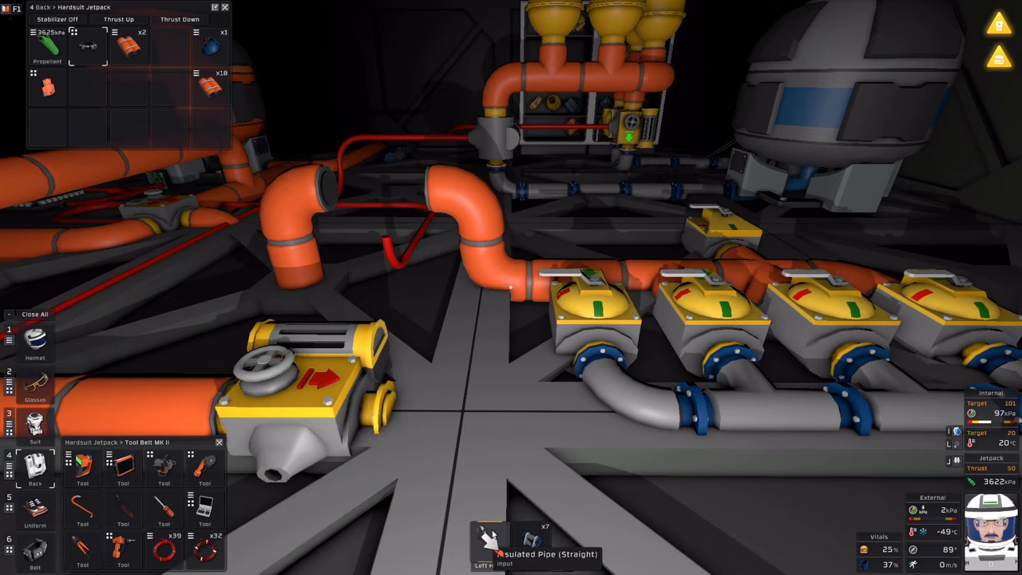
Build a liquid pipe joining the pressurant valve to the valve row.
click(489, 539)
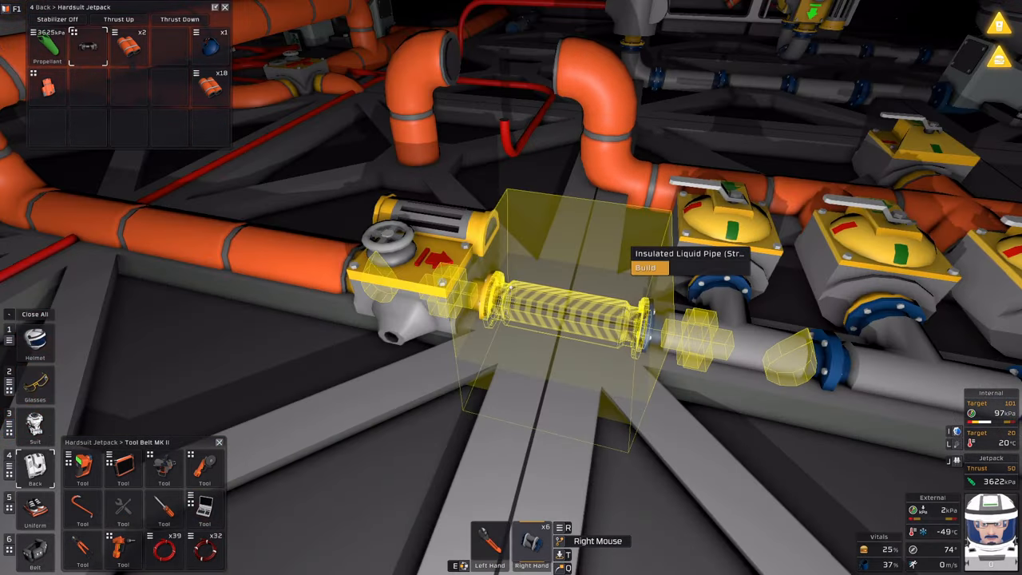
click(511, 287)
key(alt)
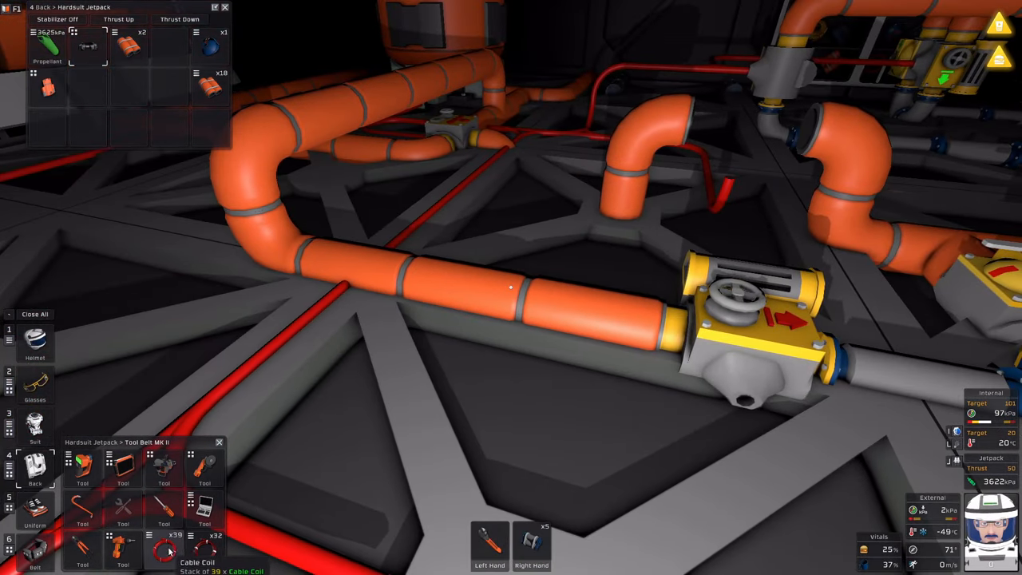
Lay the last power cable segments into the pressurant valve and take the tablet.
click(170, 551)
key(alt)
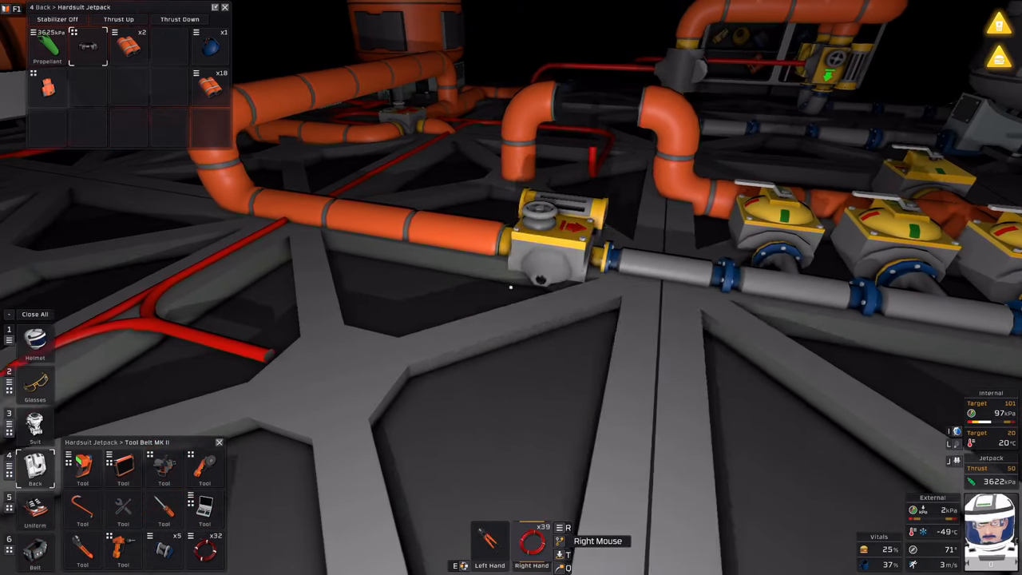
scroll(511, 287, down, 1)
scroll(511, 288, up, 1)
click(511, 287)
scroll(511, 288, down, 1)
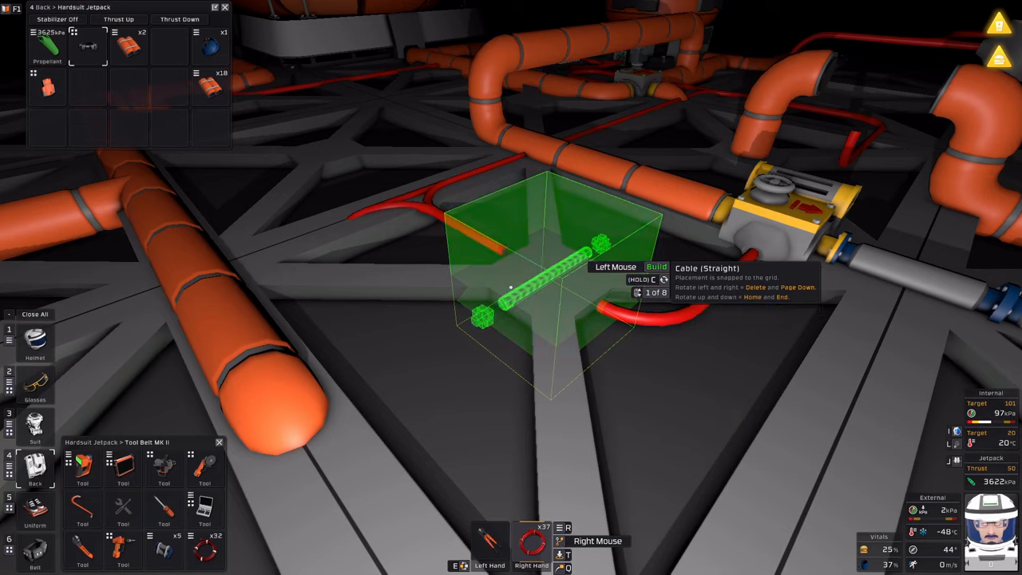
click(511, 287)
key(alt)
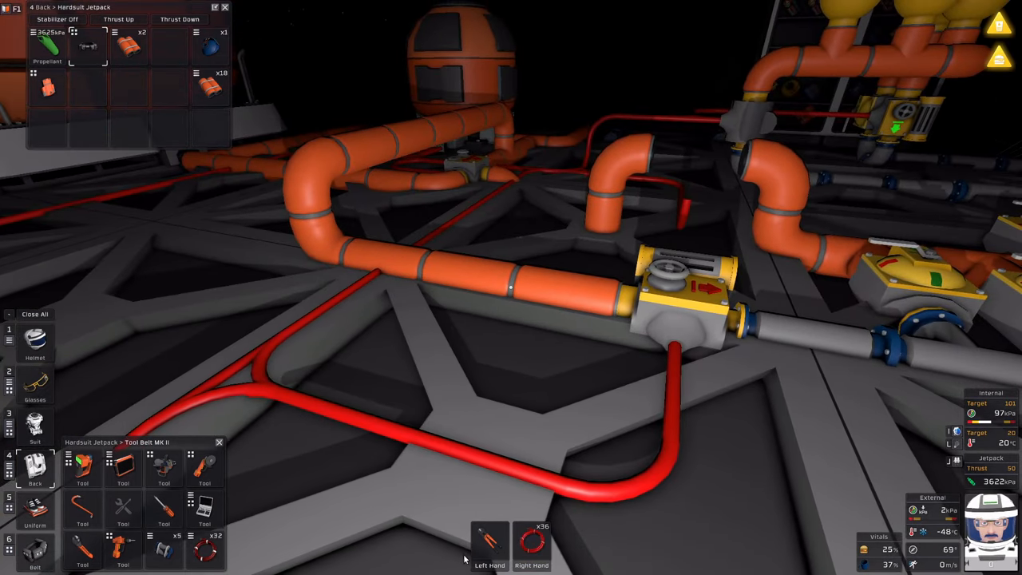
click(114, 468)
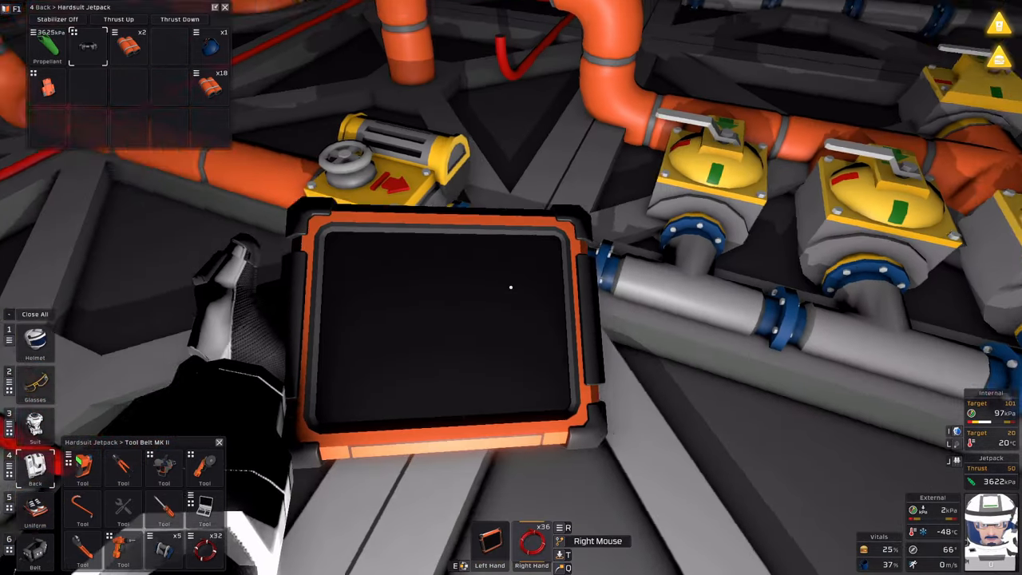
Set the pressurant valve to 1500 and read the network's 37.2 kPa nitrous oxide.
key(alt)
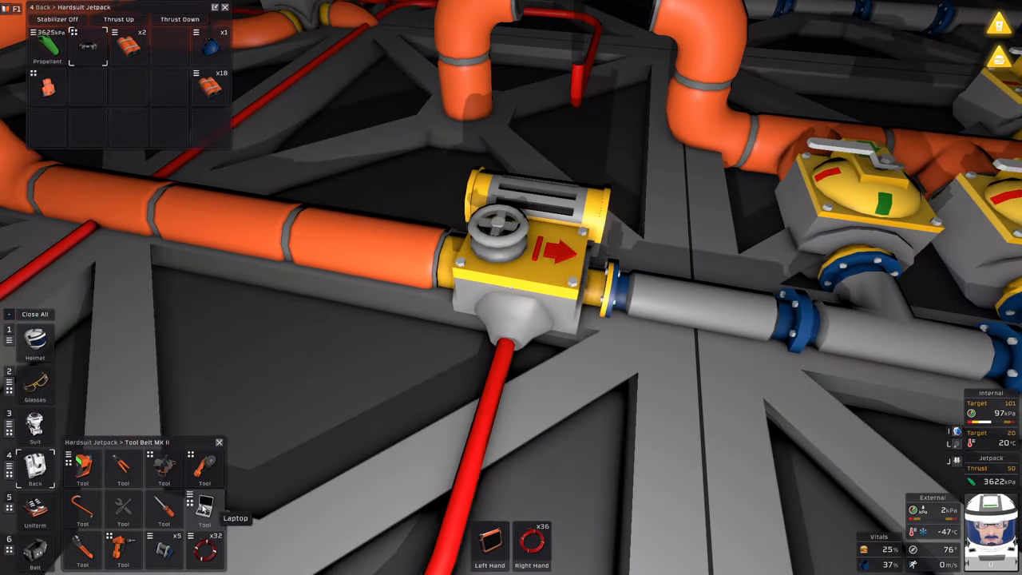
click(501, 543)
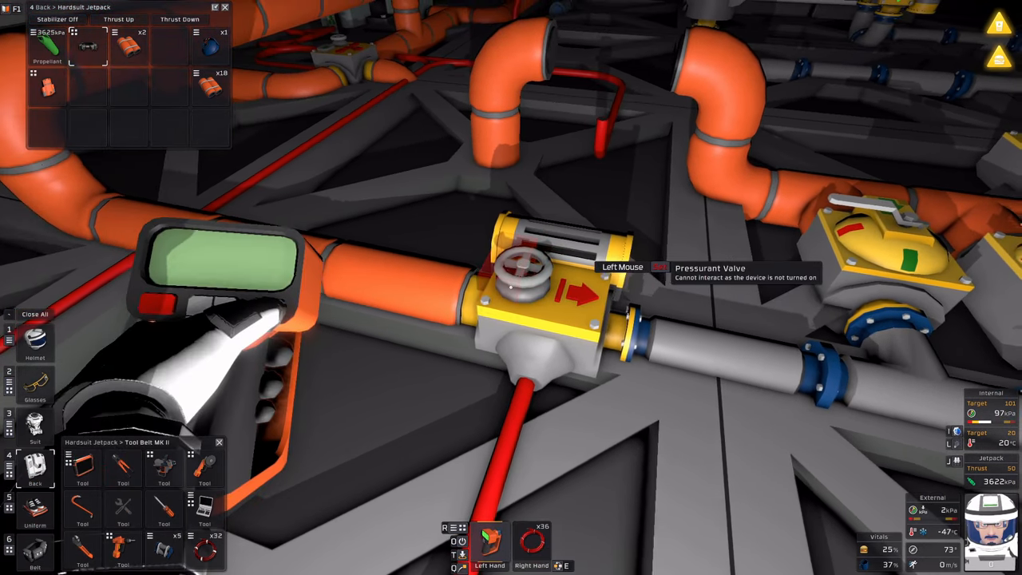
click(511, 288)
double_click(498, 285)
text(1500)
click(550, 318)
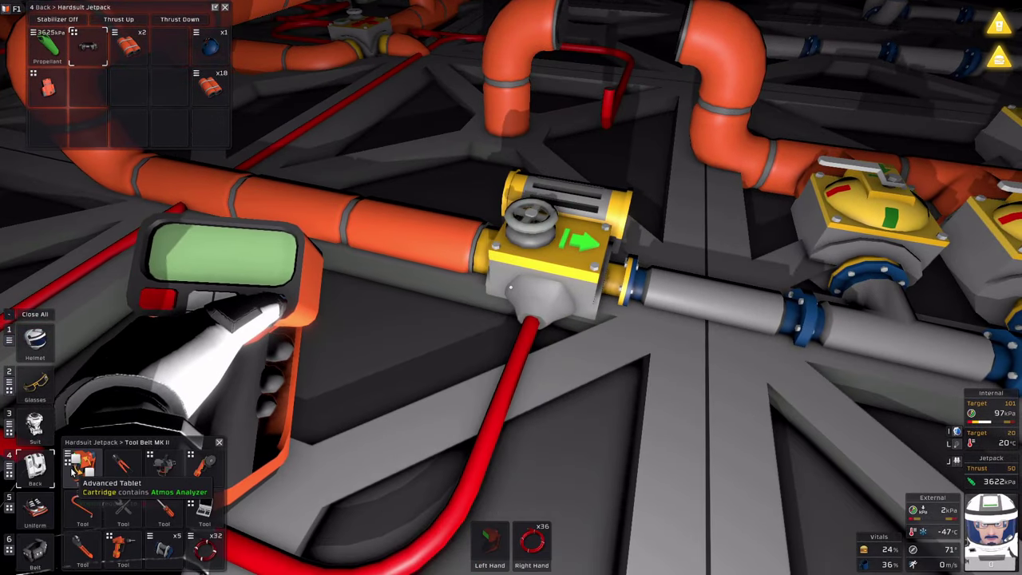
click(74, 469)
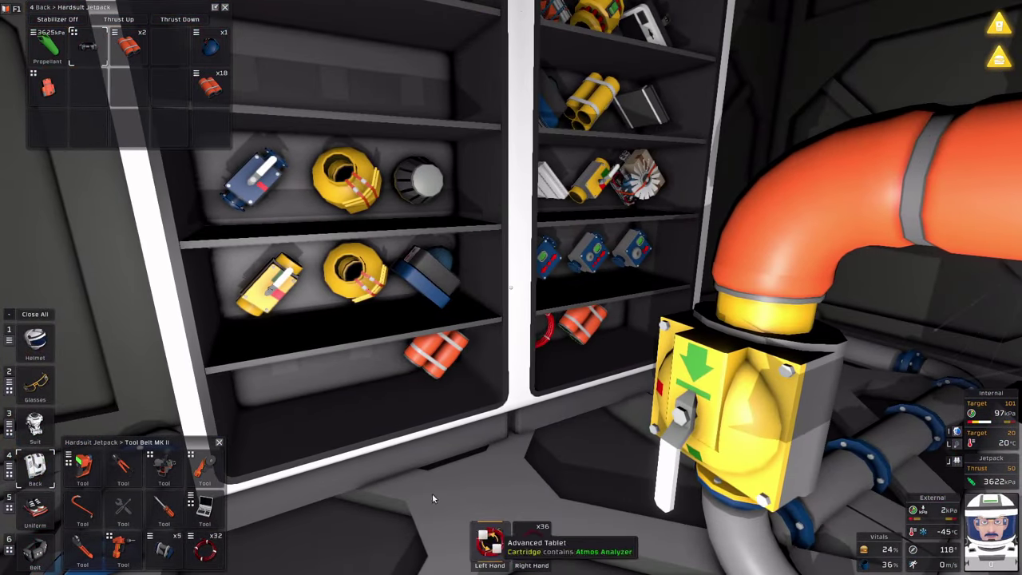
Build a liquid digital valve onto the floor pipe from the shelf kit.
drag(490, 543, 170, 88)
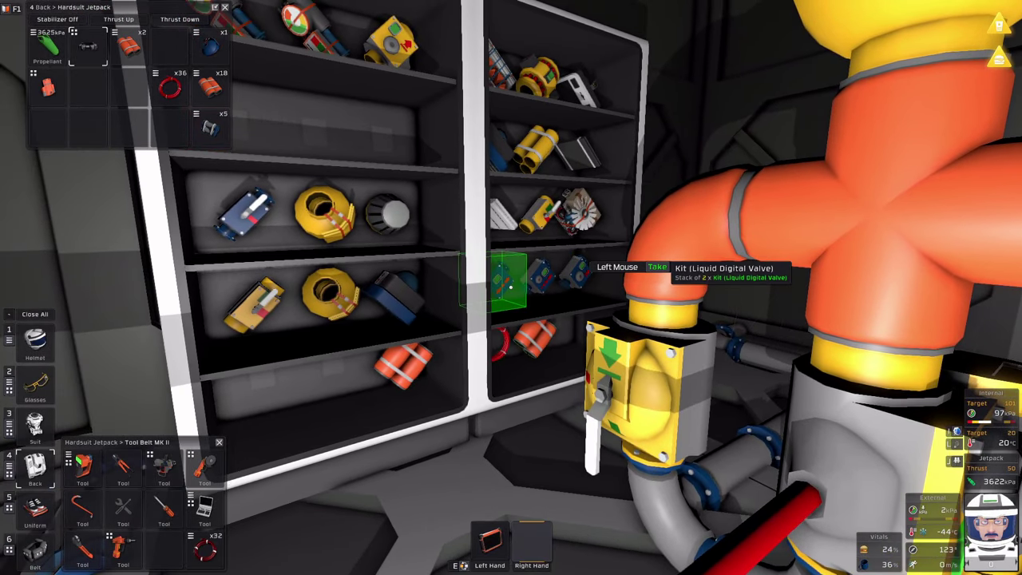
click(511, 287)
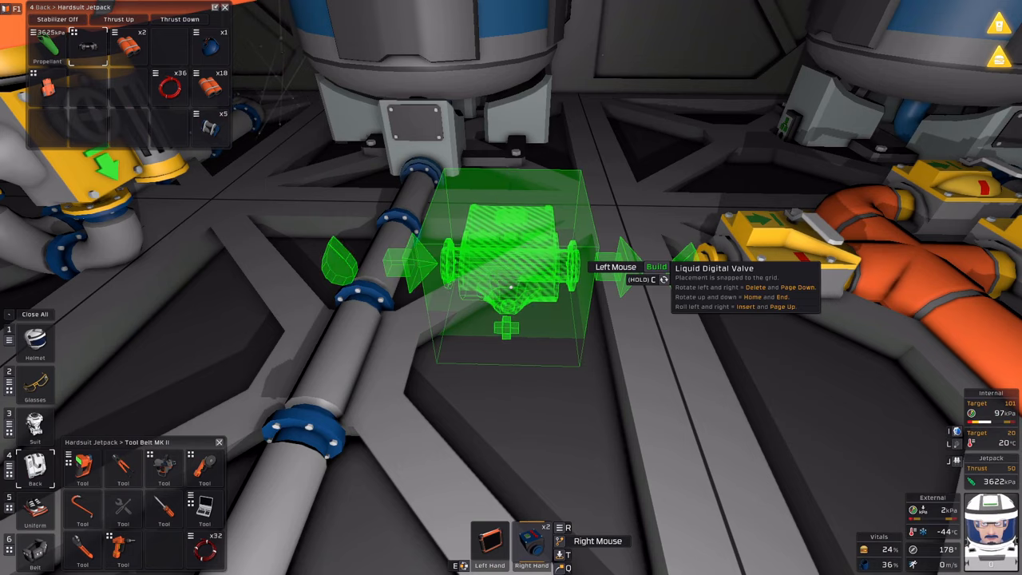
click(511, 288)
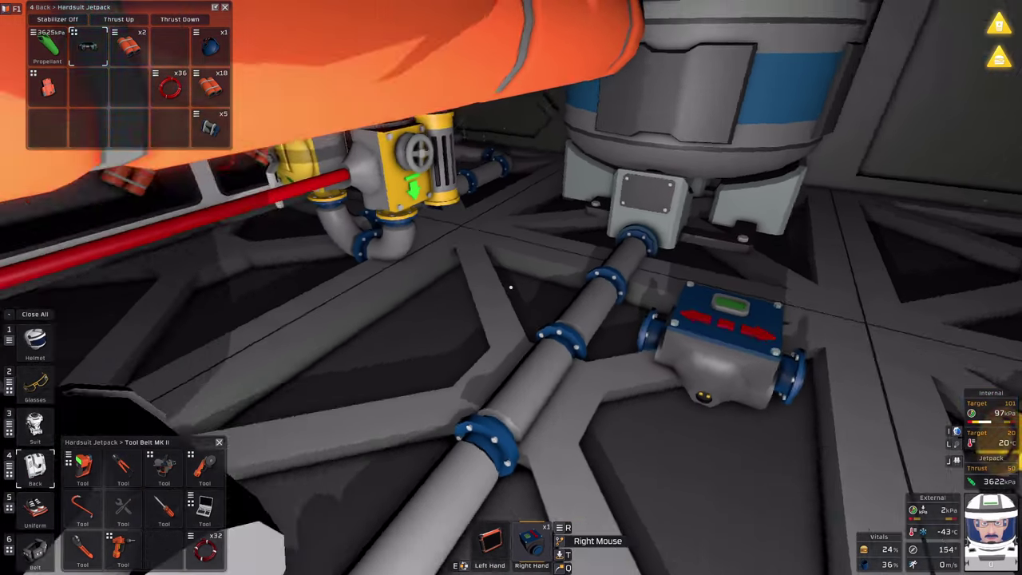
click(511, 287)
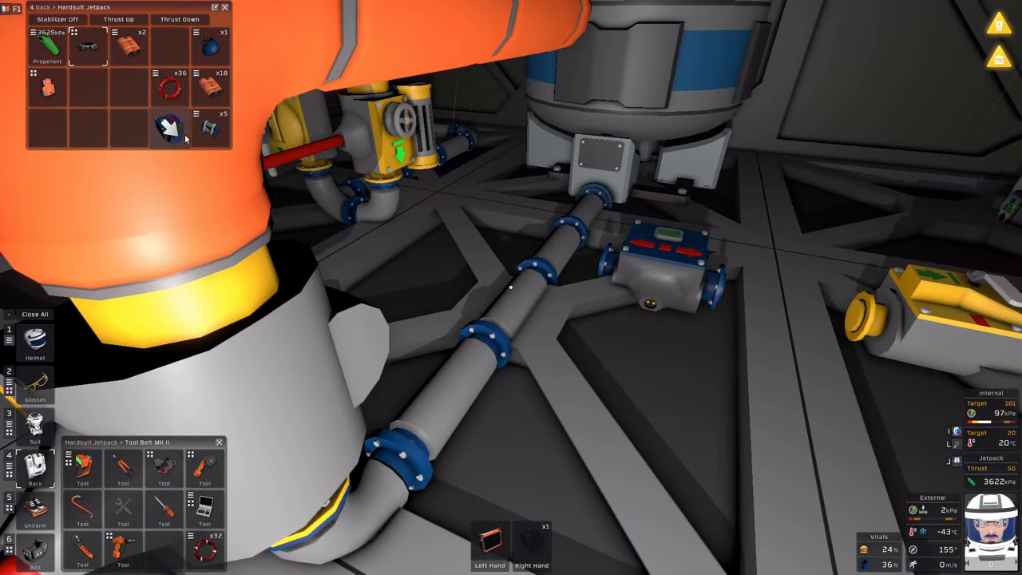
Lay a straight insulated liquid pipe between the two valves.
drag(509, 529, 123, 465)
key(3)
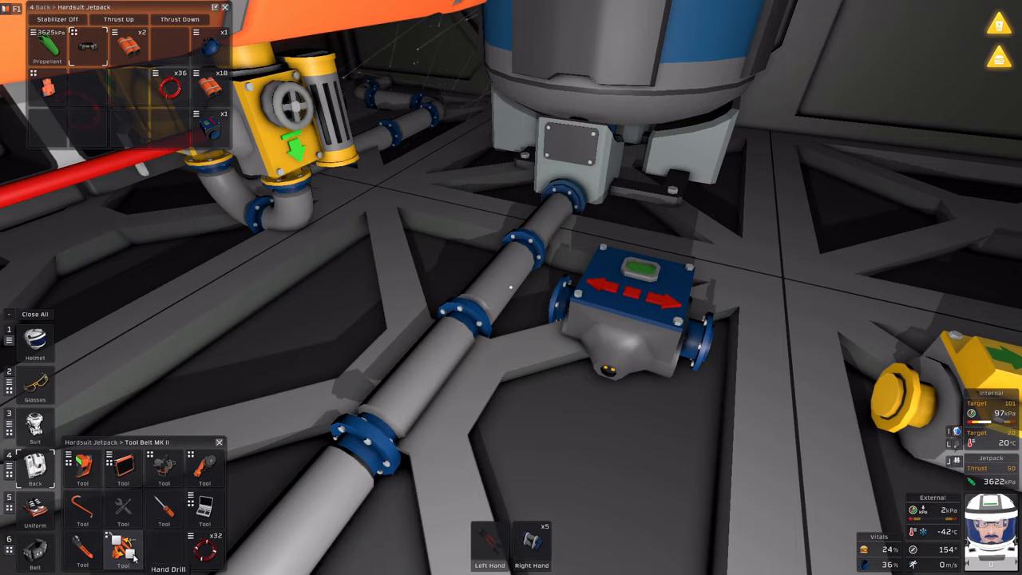
scroll(511, 287, down, 1)
scroll(511, 288, up, 1)
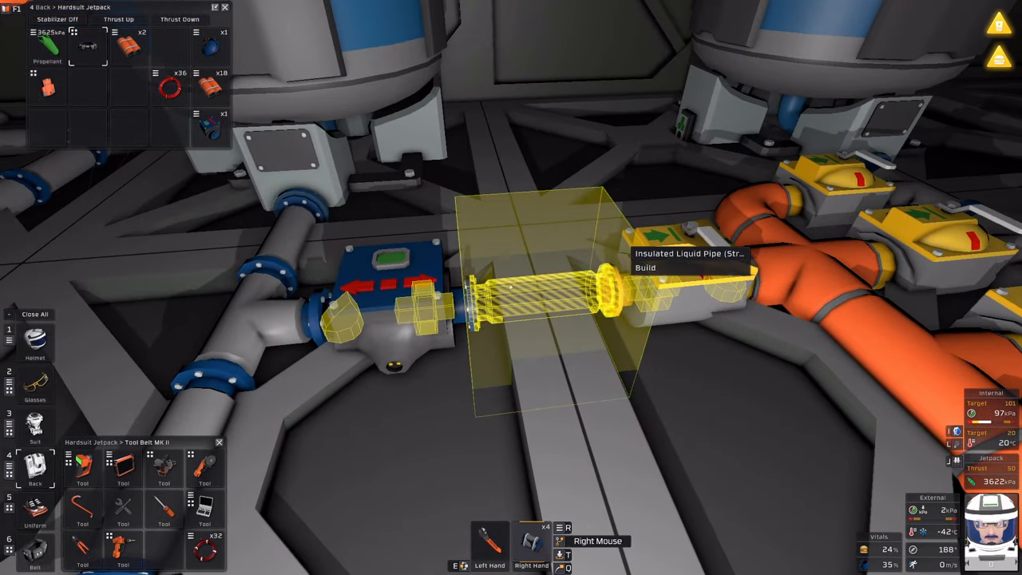
click(511, 287)
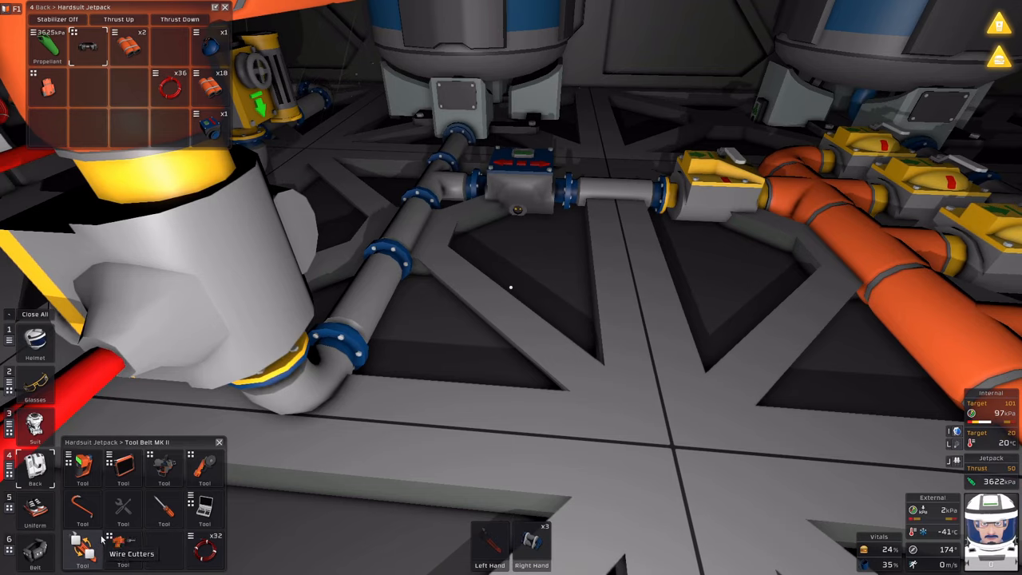
Run power cable segments to the liquid digital valve.
drag(169, 86, 533, 543)
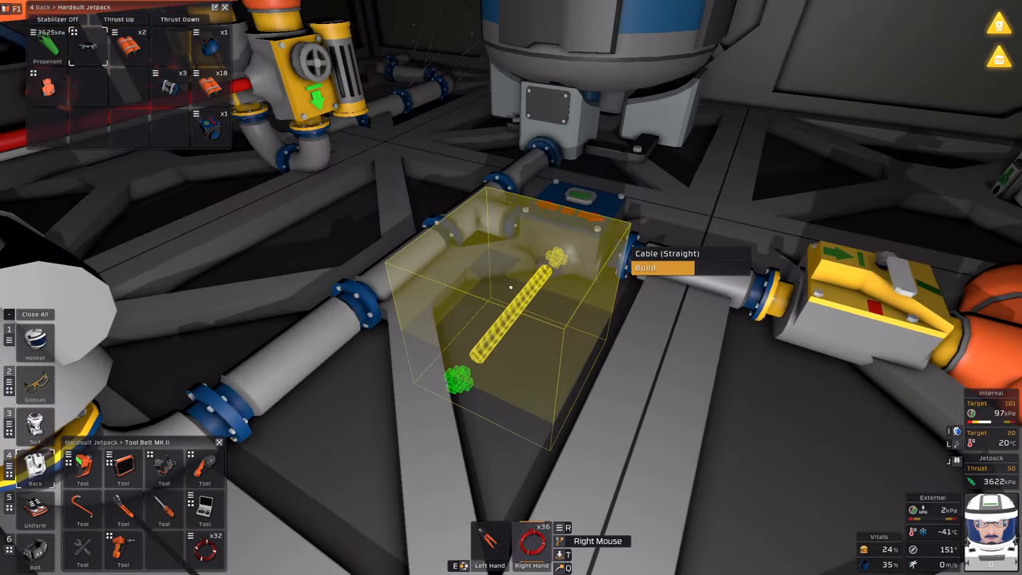
click(511, 288)
click(511, 288)
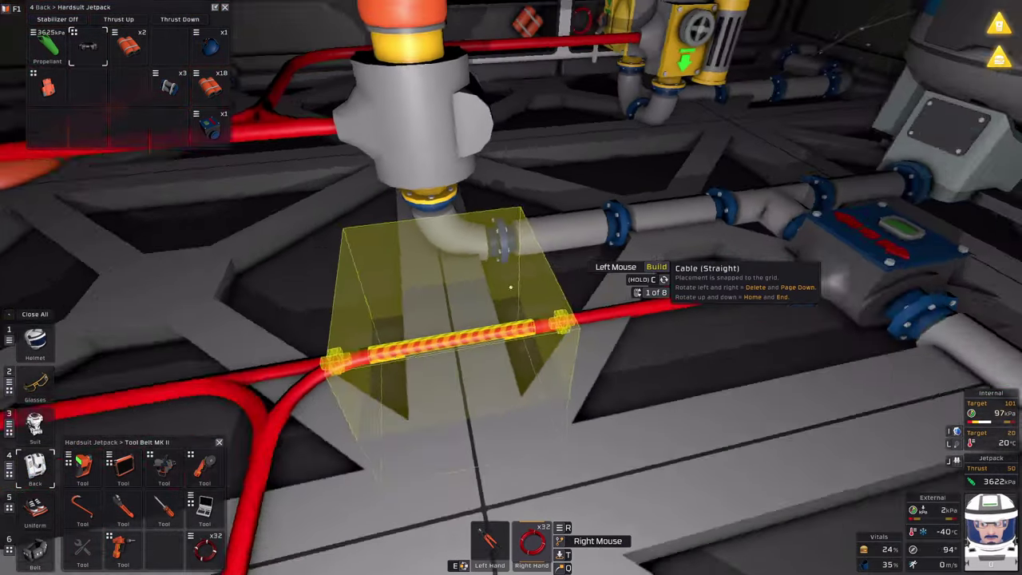
click(511, 287)
key(alt)
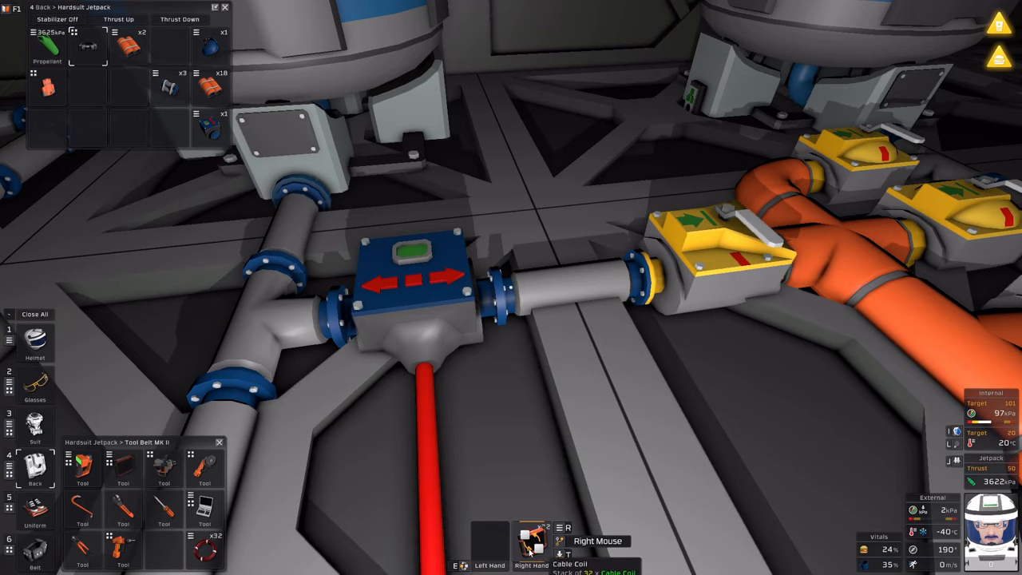
Switch the digital valve on and read 3.28 MPa, 8.19 L liquid on the tablet.
click(491, 543)
key(alt)
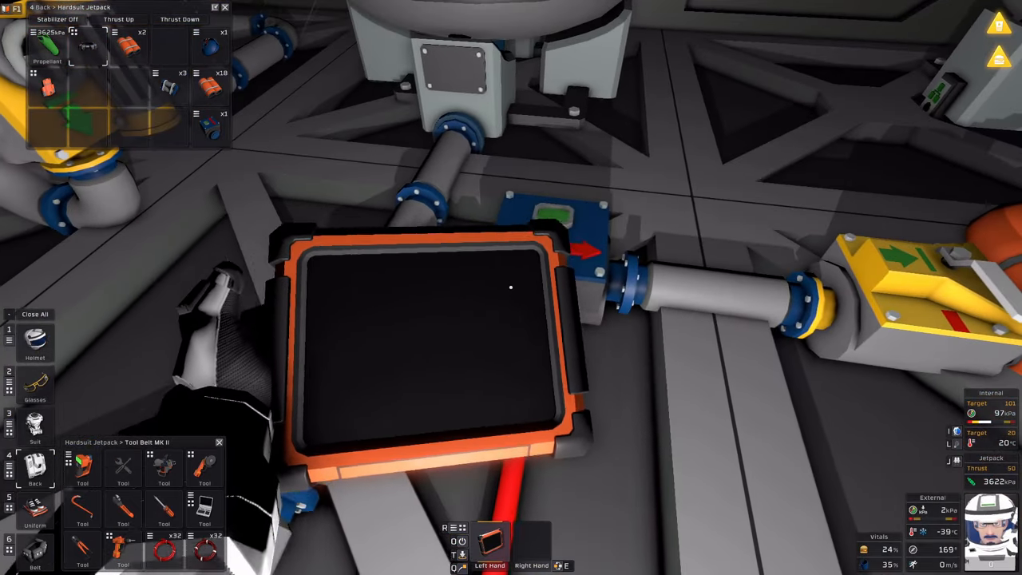
key(r)
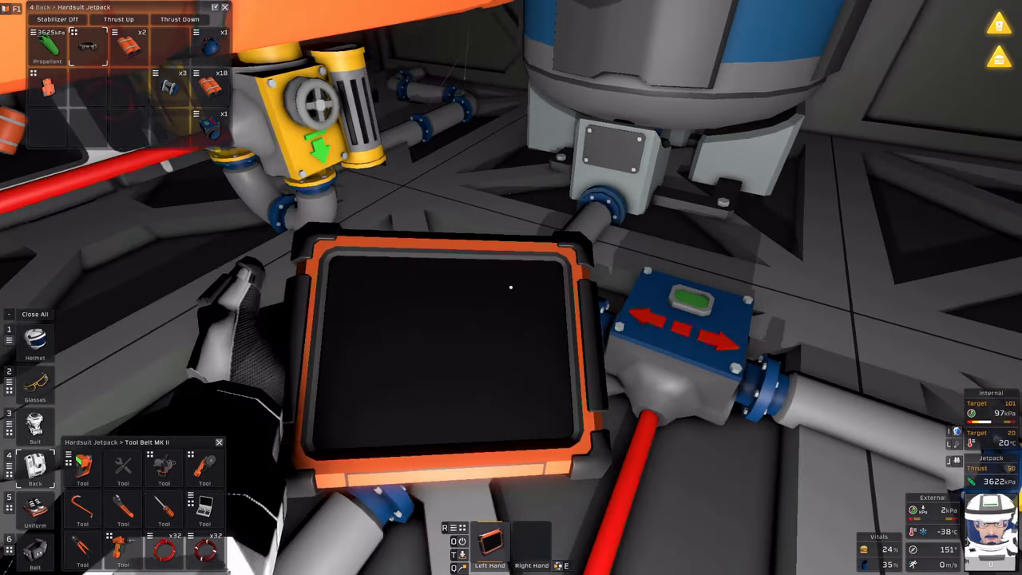
key(r)
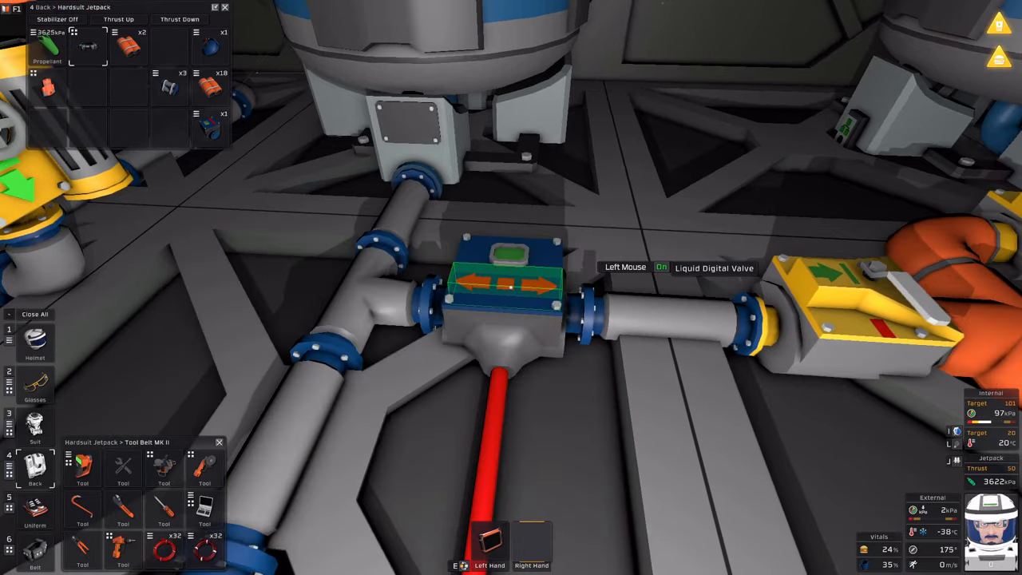
key(r)
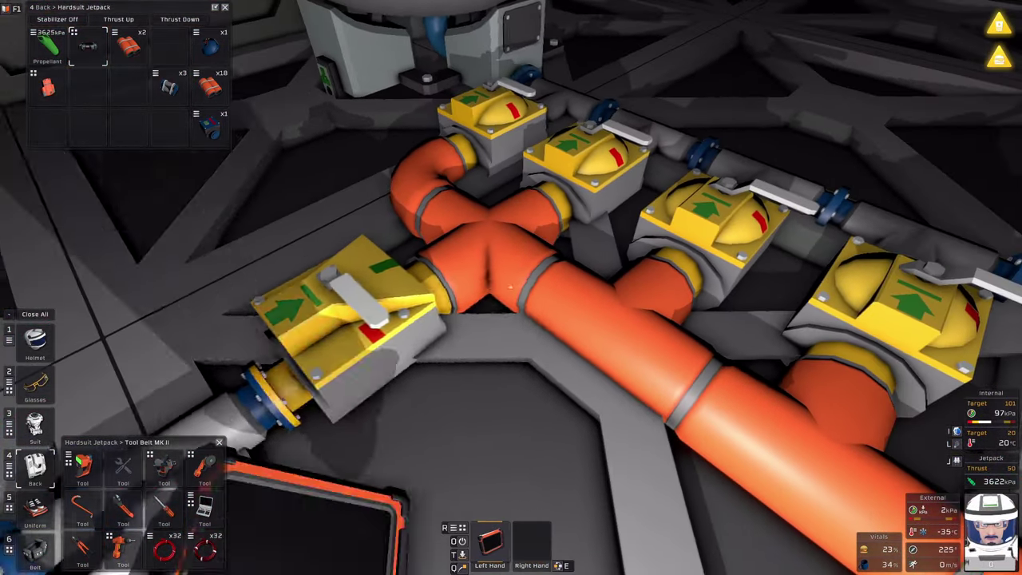
right_click(510, 287)
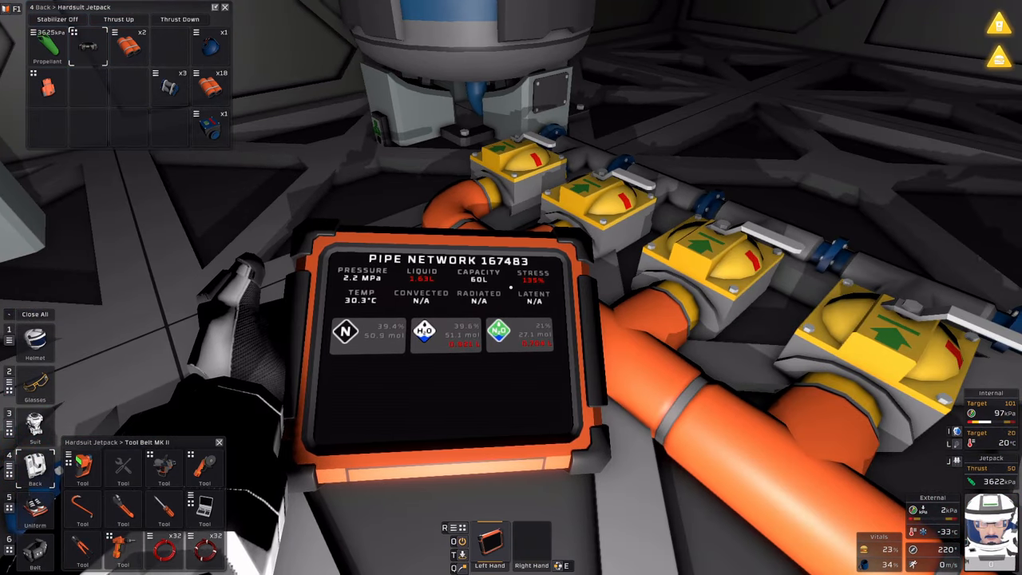
key(alt)
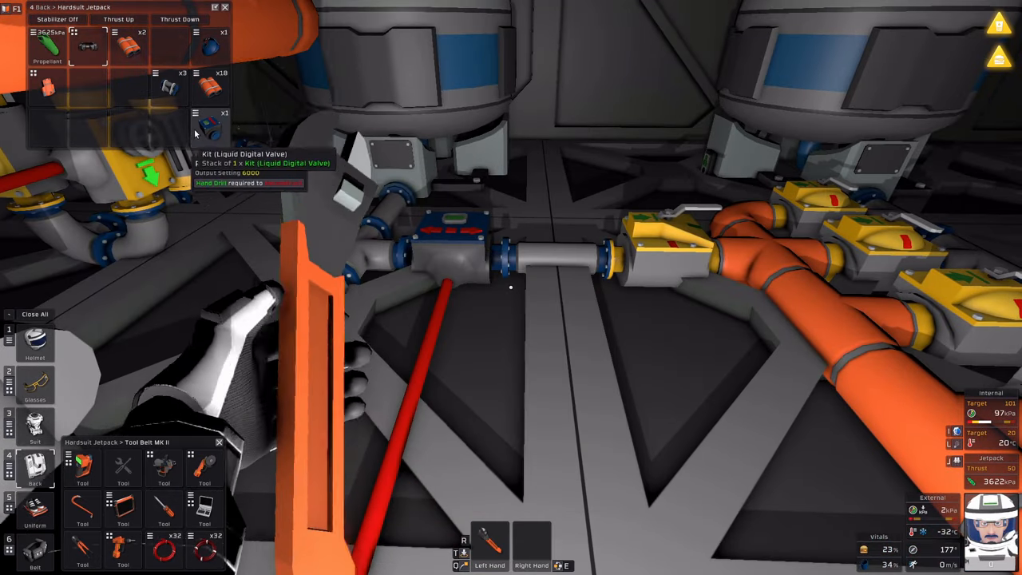
Stack a corner and straight insulated pipes vertically above the junction.
drag(210, 86, 532, 543)
key(alt)
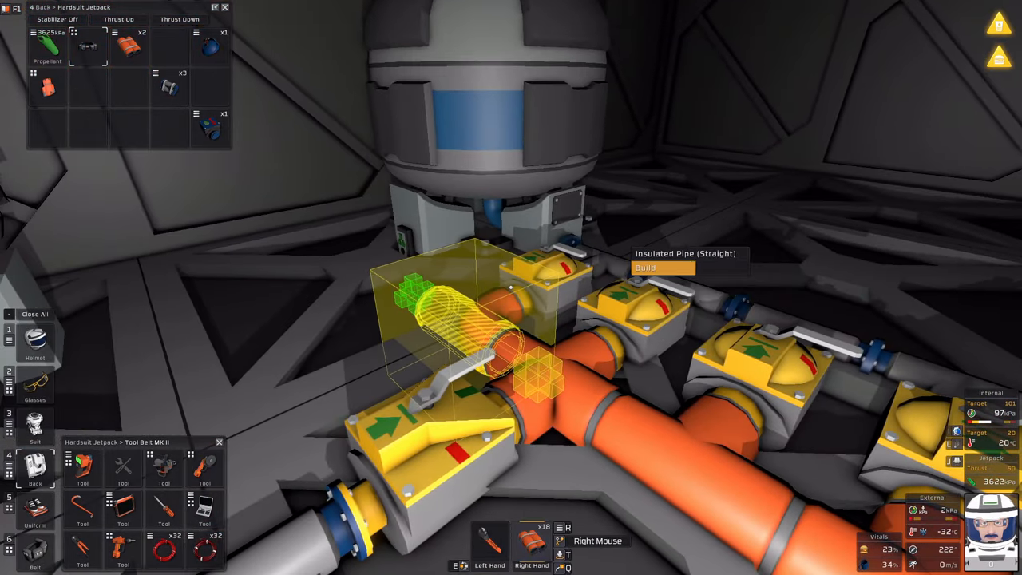
scroll(511, 287, down, 1)
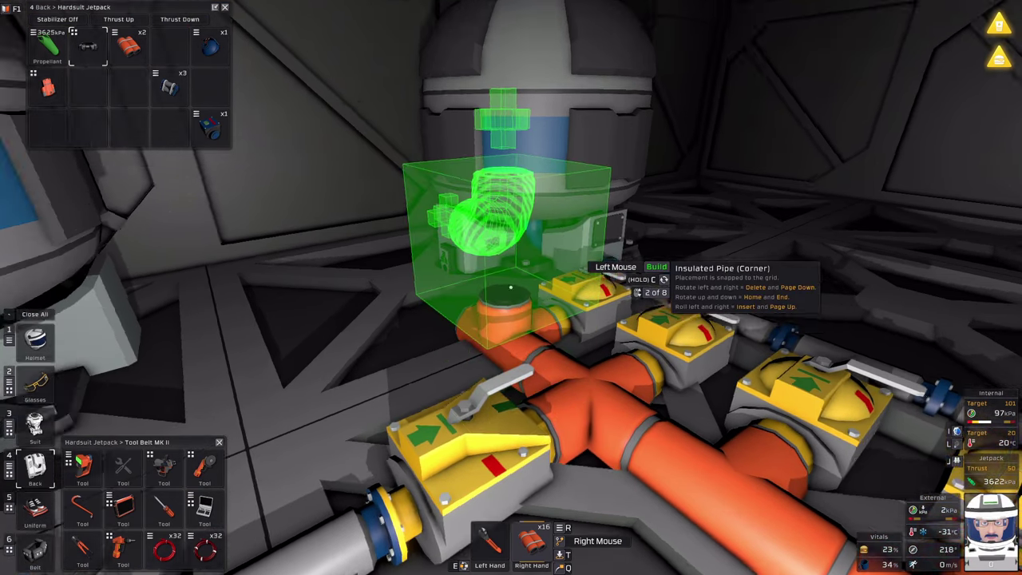
click(511, 287)
scroll(511, 287, up, 1)
click(511, 288)
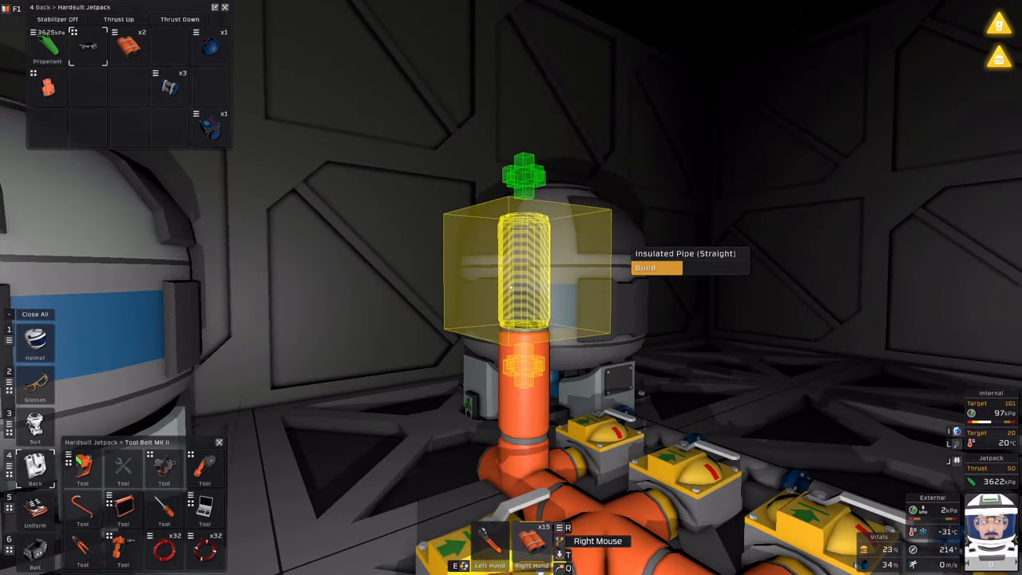
click(511, 287)
scroll(511, 288, down, 1)
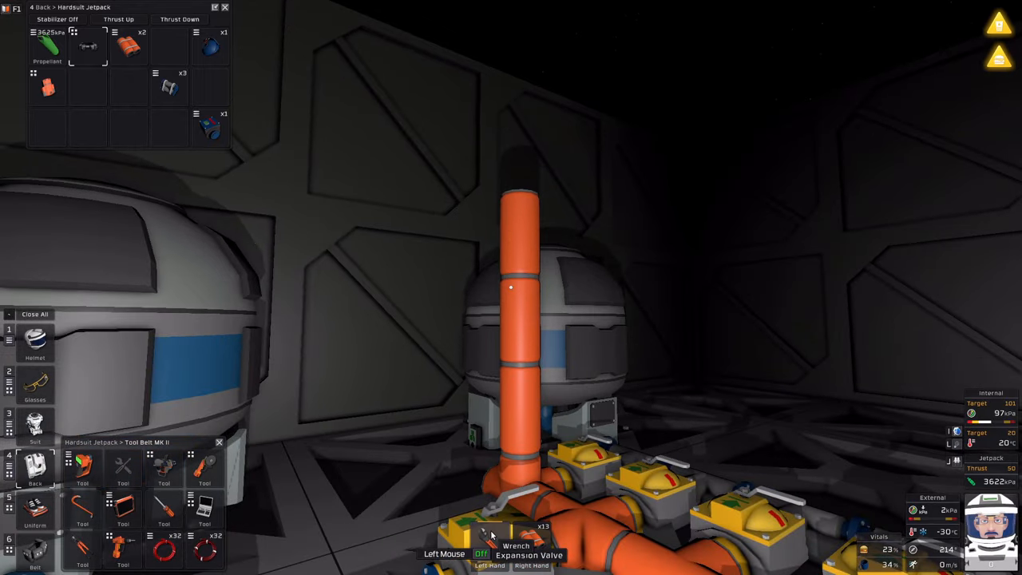
Read the enlarged 90 L network at 1.45 MPa on the tablet.
click(102, 527)
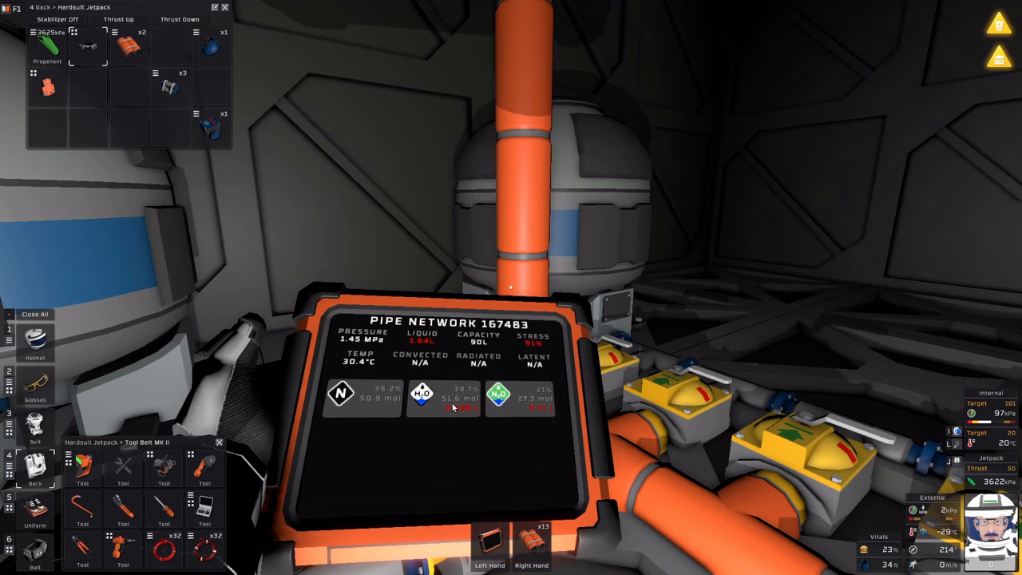
key(f)
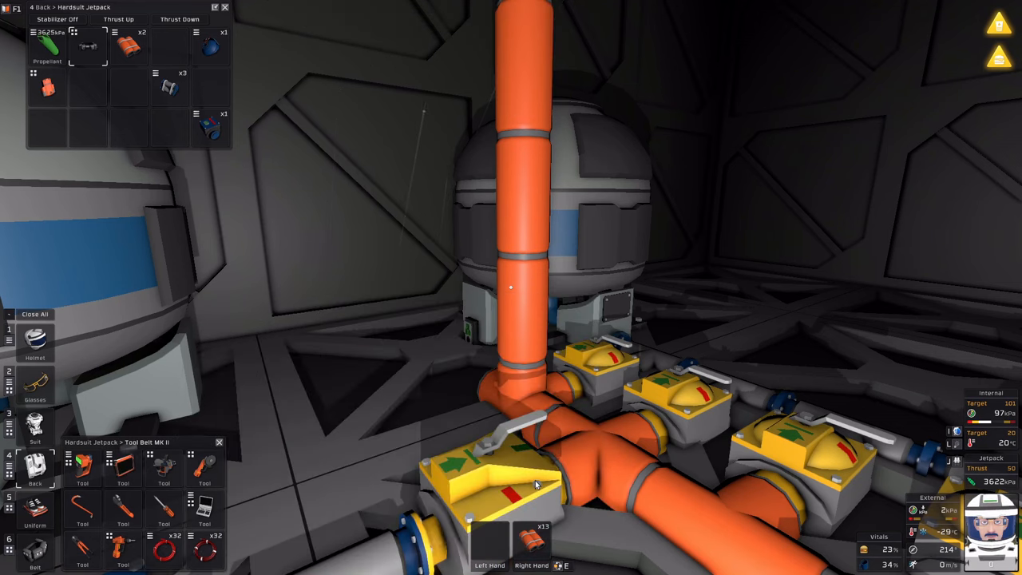
click(164, 506)
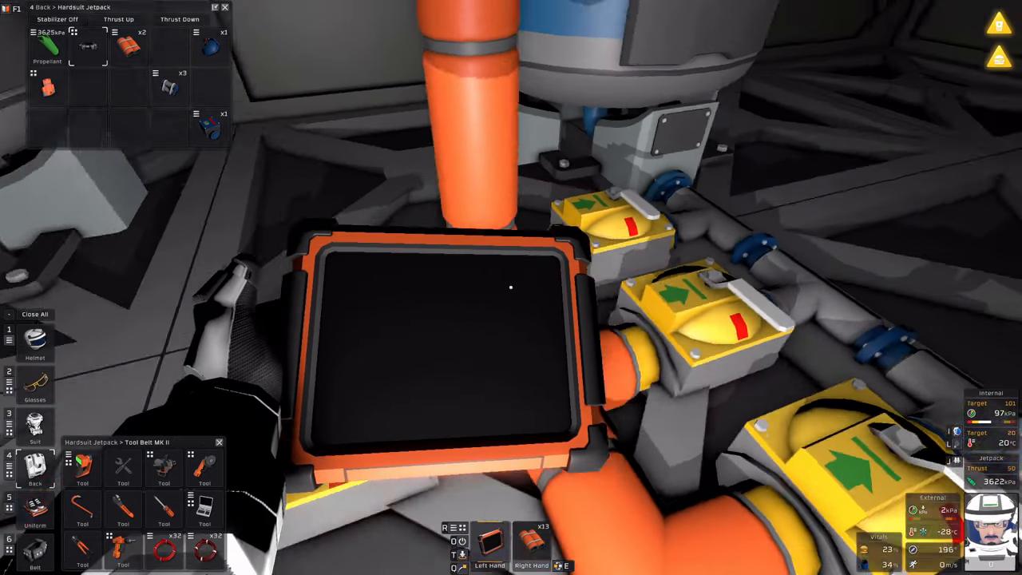
Read Pipe Network 167483 with the Atmos Analyzer: 1.43 MPa pure nitrogen.
key(f)
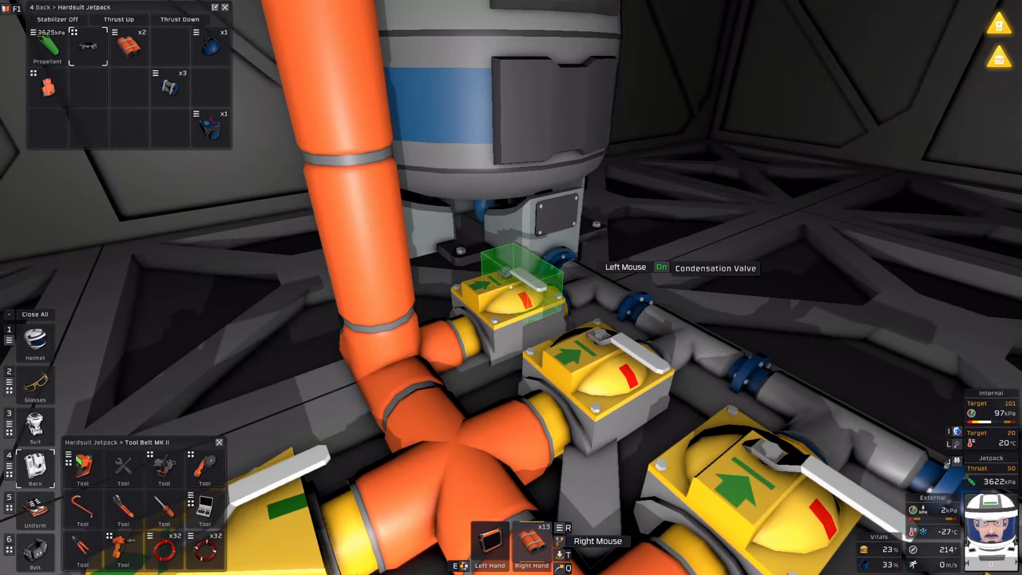
key(f)
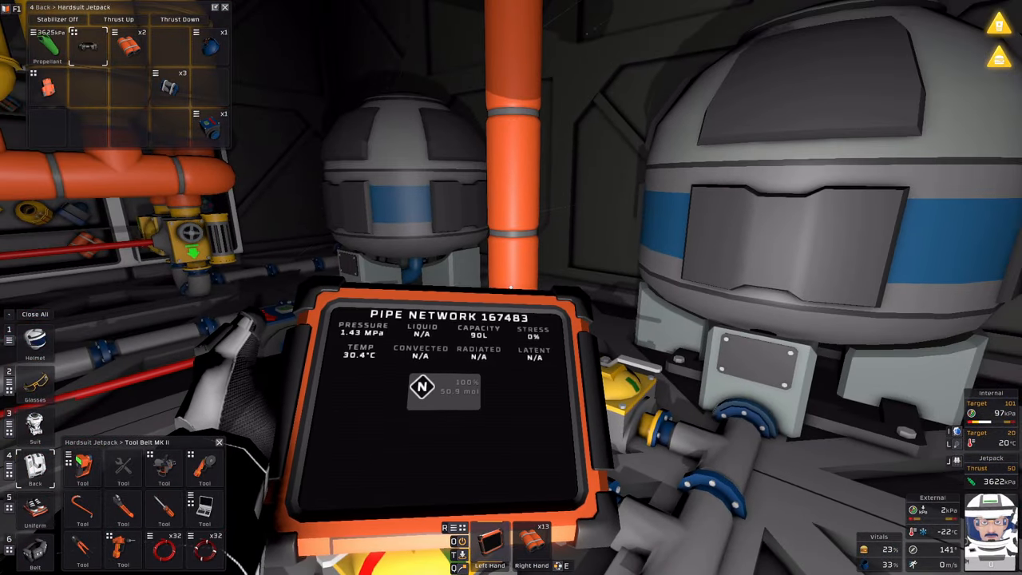
key(alt)
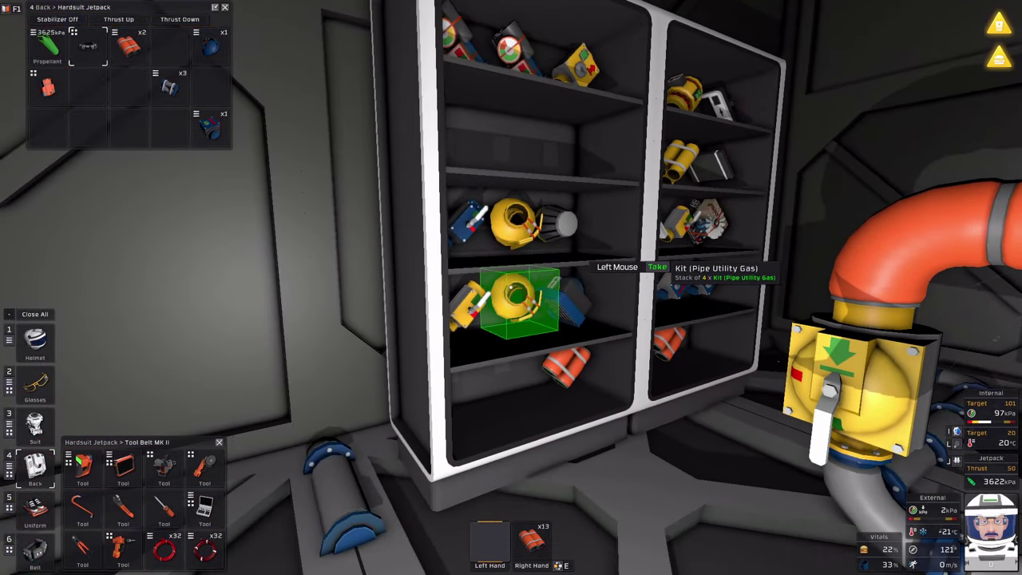
click(511, 288)
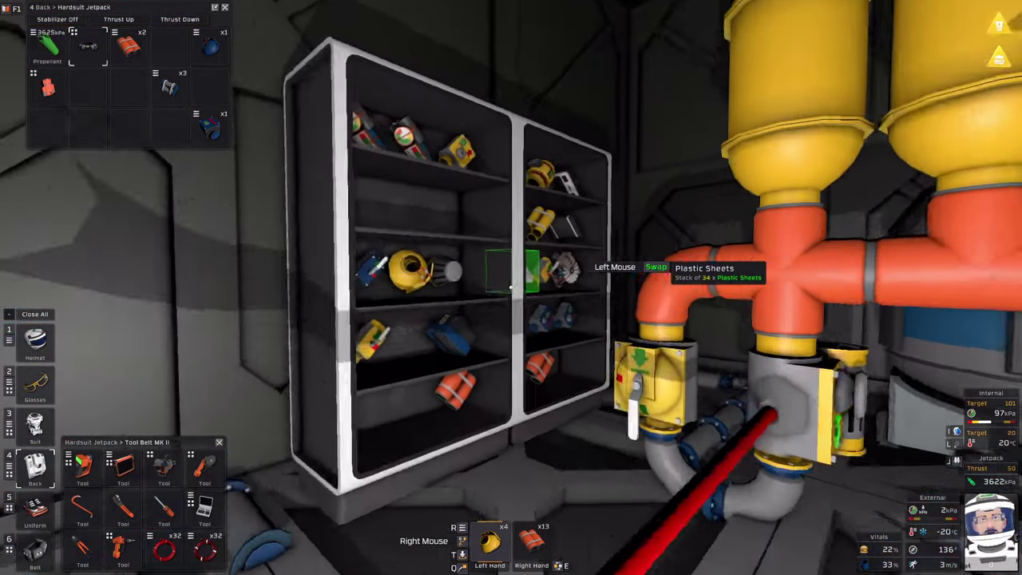
click(510, 287)
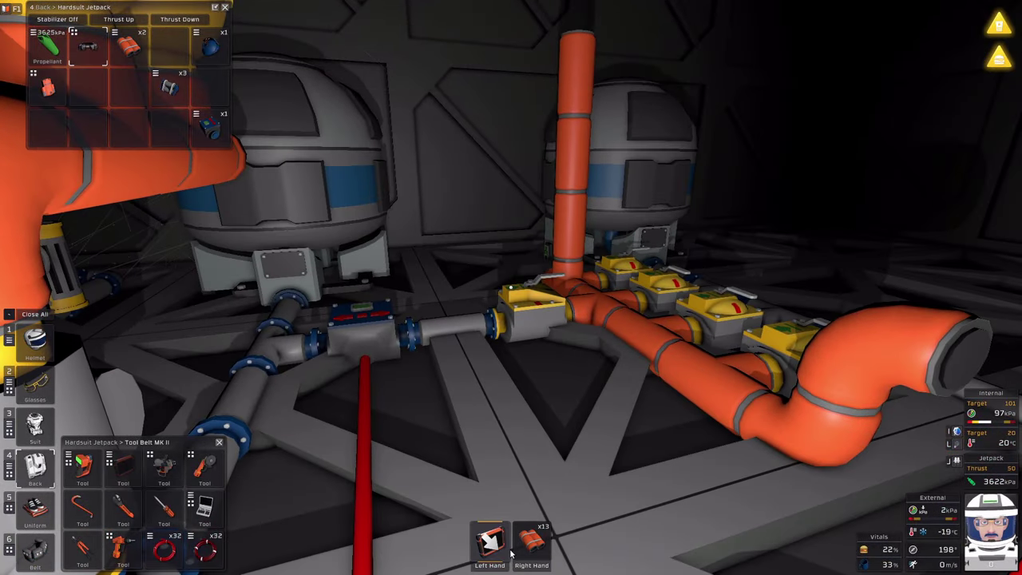
click(490, 545)
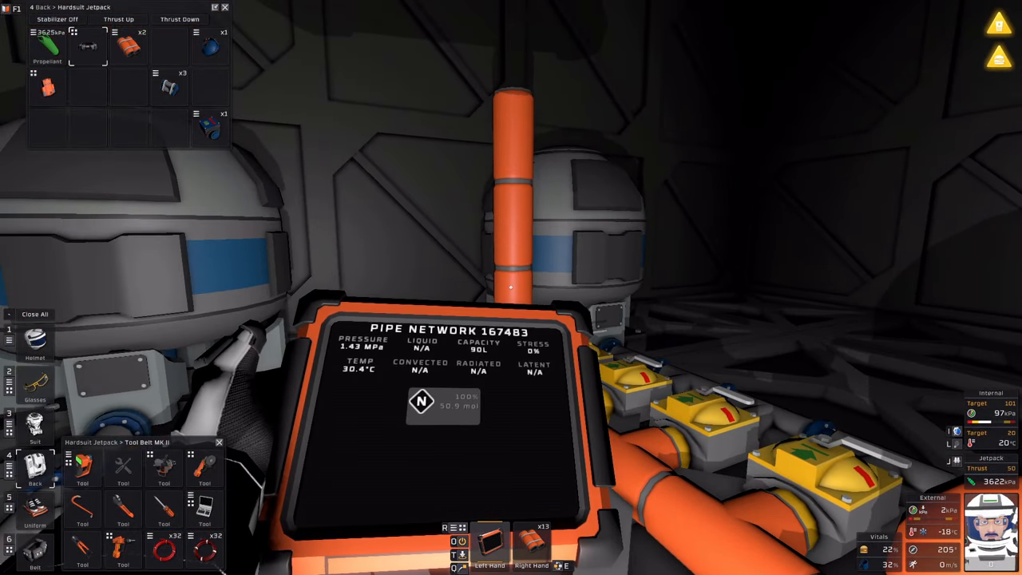
key(3)
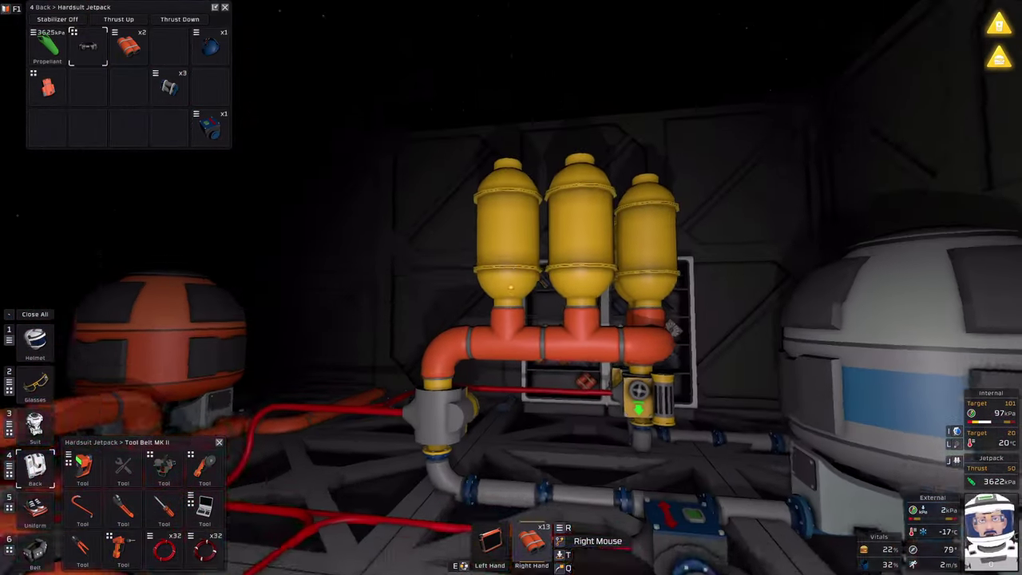
Read pipe networks 167947 and 167483 with the Atmos Analyzer.
click(490, 544)
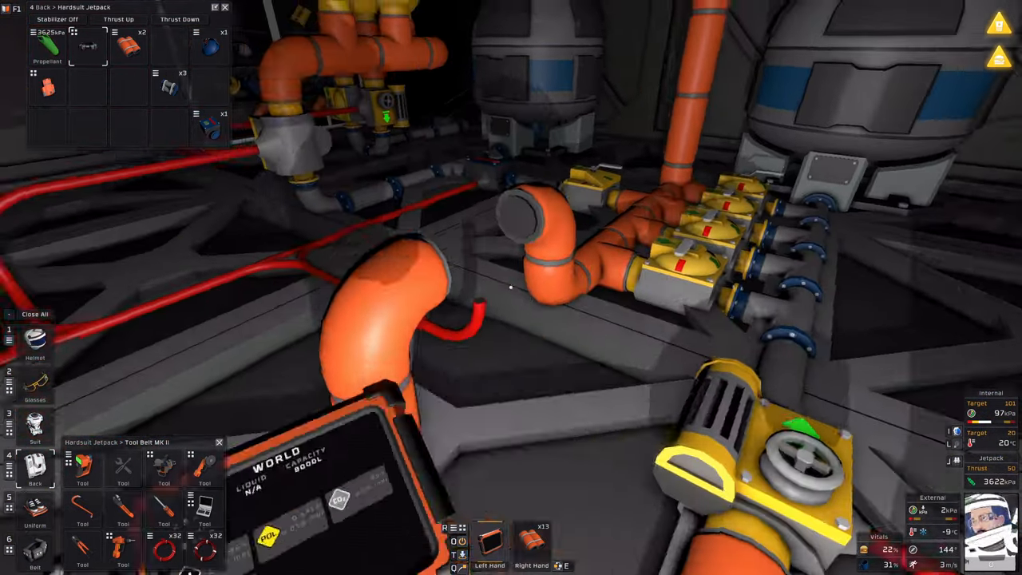
key(space)
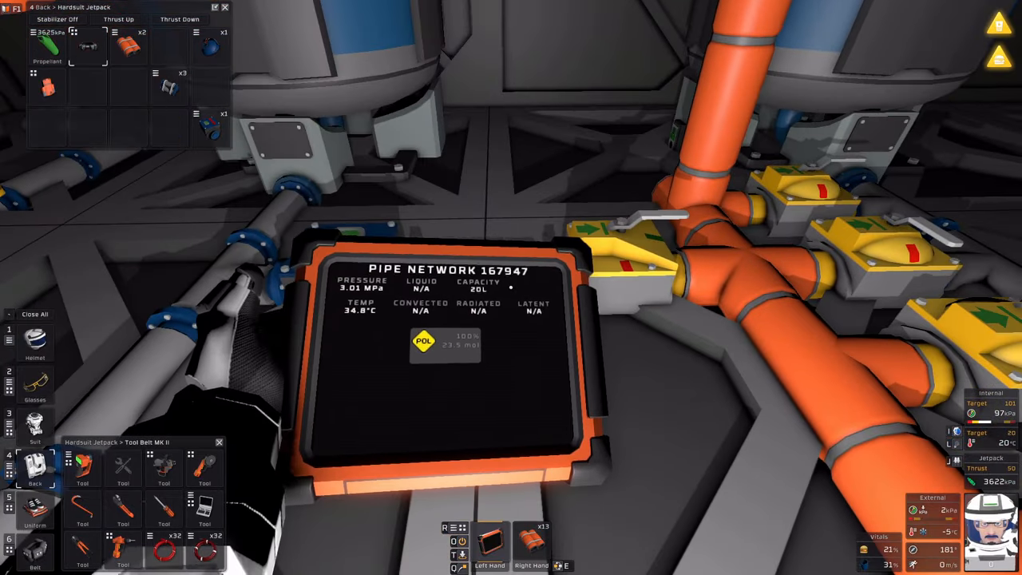
key(x)
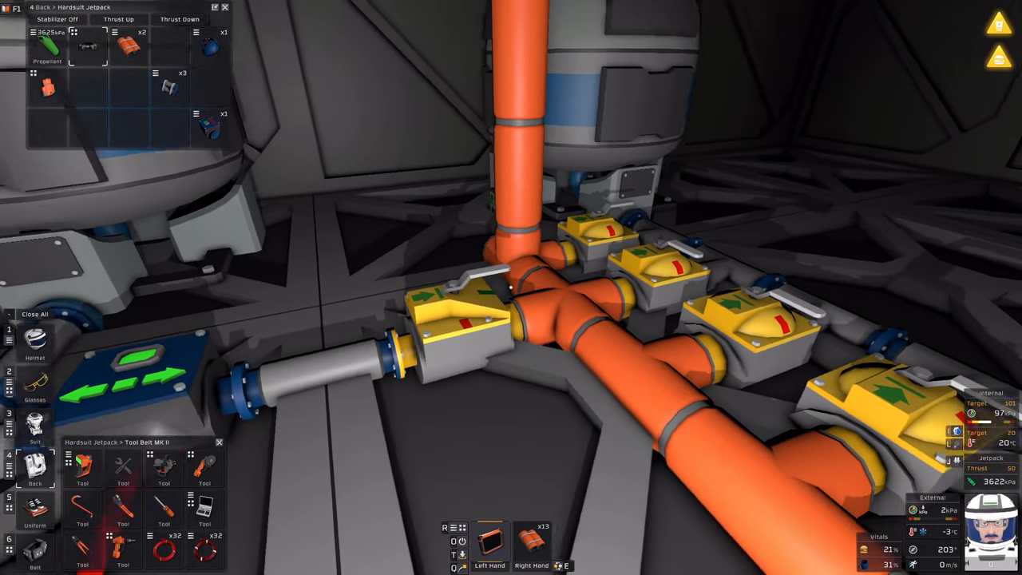
key(x)
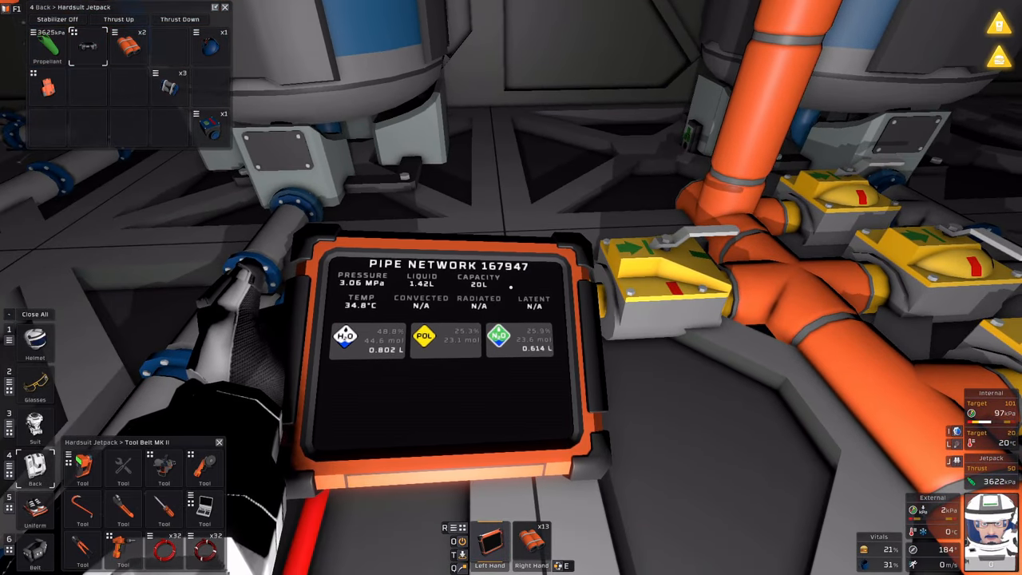
key(w)
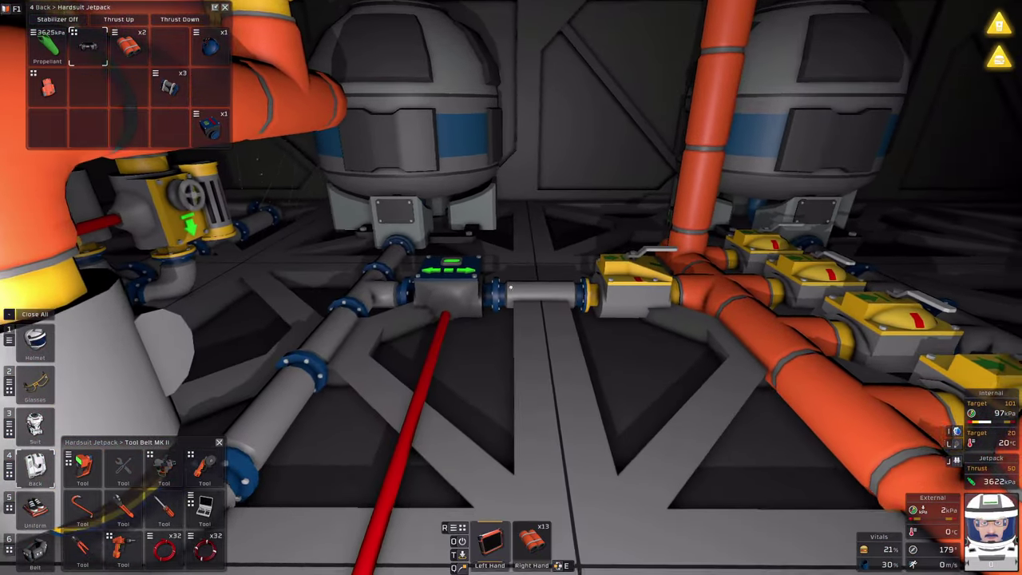
Watch water collect in the insulated liquid tank, rising toward 32 L.
right_click(511, 287)
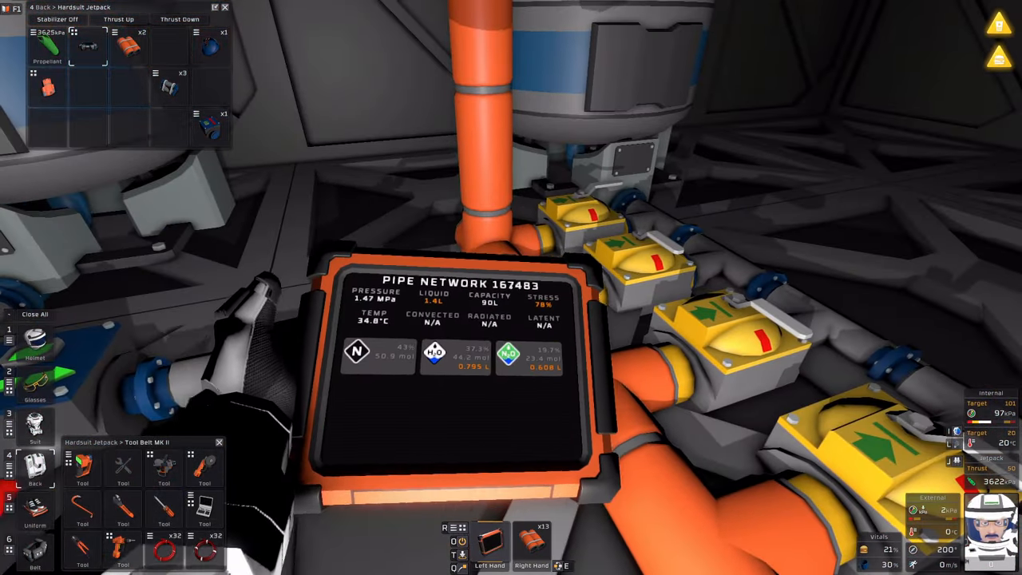
drag(511, 399, 511, 199)
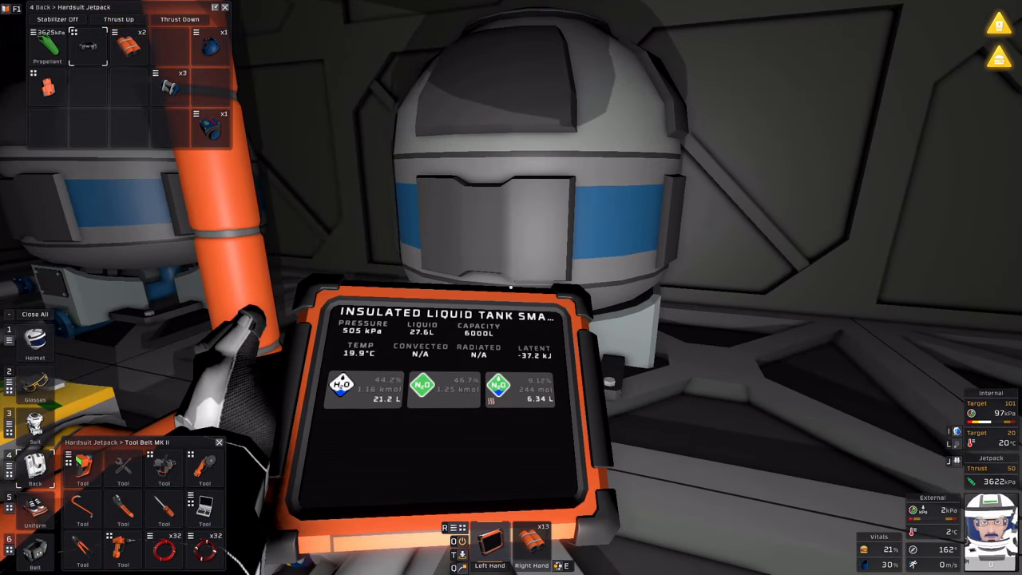
key(alt)
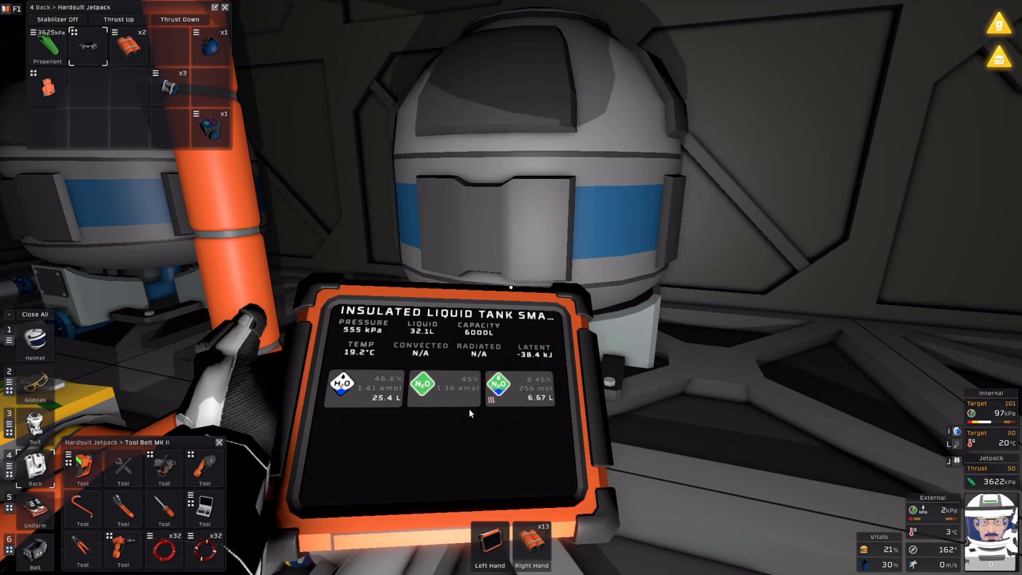
key(alt)
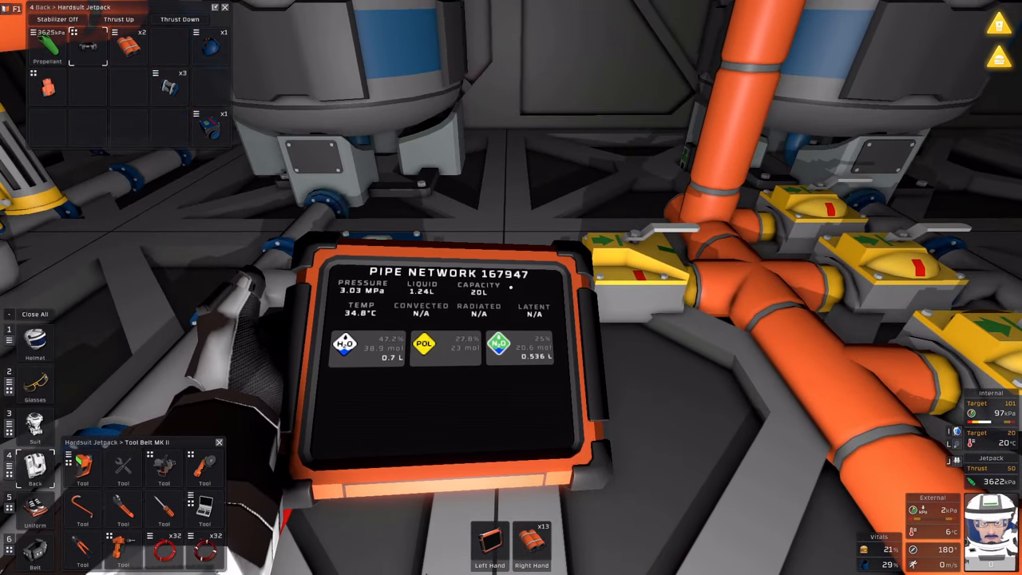
Build an upward insulated elbow plus a straight riser on the line, then read the network with the analyzer.
drag(122, 508, 489, 543)
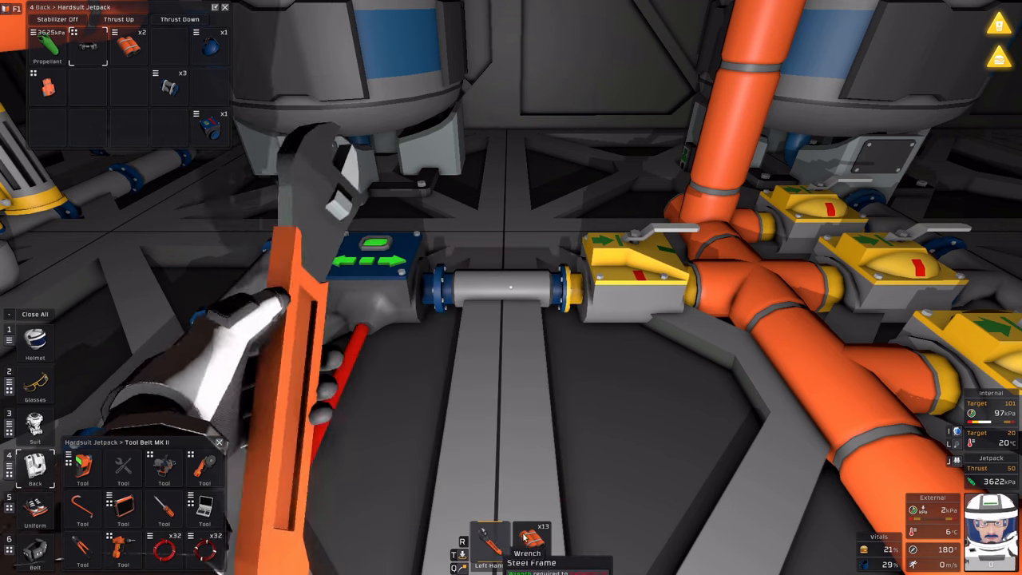
drag(169, 86, 531, 543)
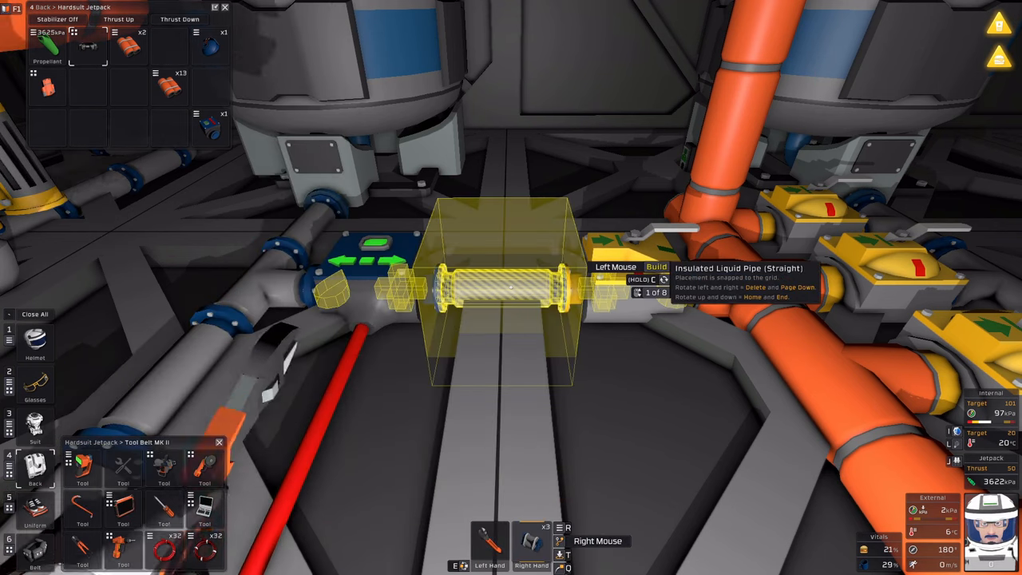
key(Insert)
key(Insert)
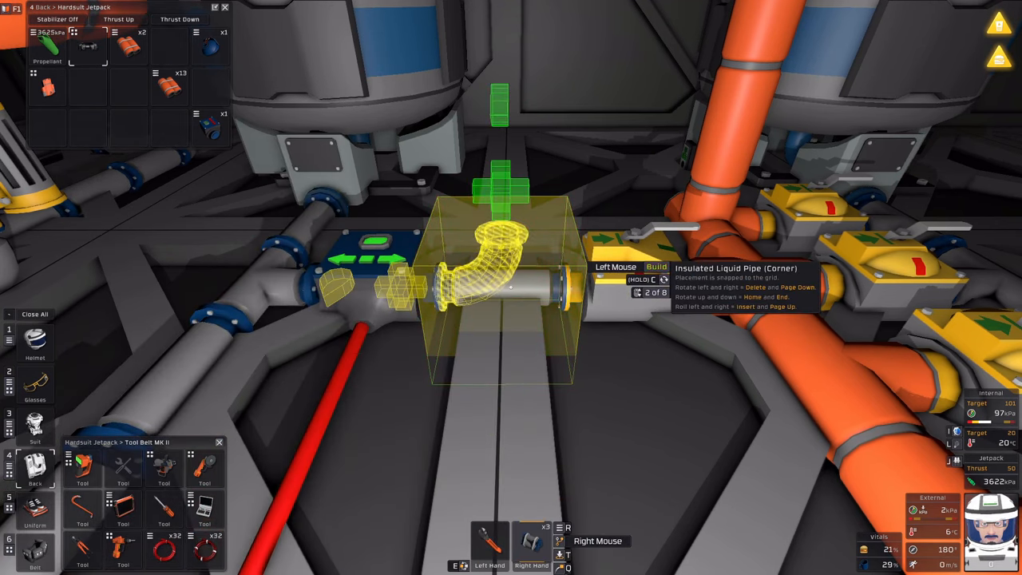
key(Insert)
click(510, 287)
scroll(511, 287, down, 1)
key(Insert)
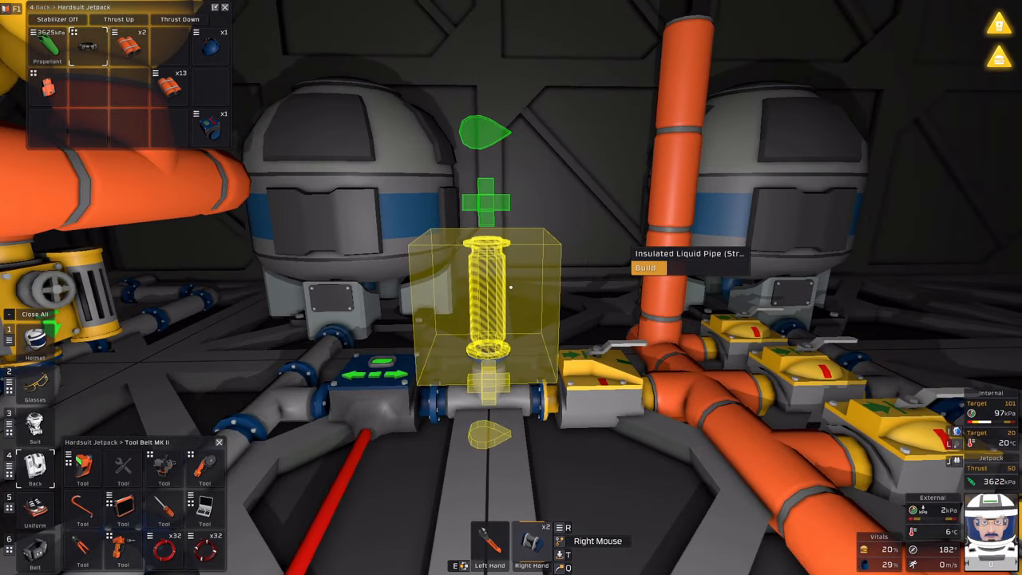
click(511, 287)
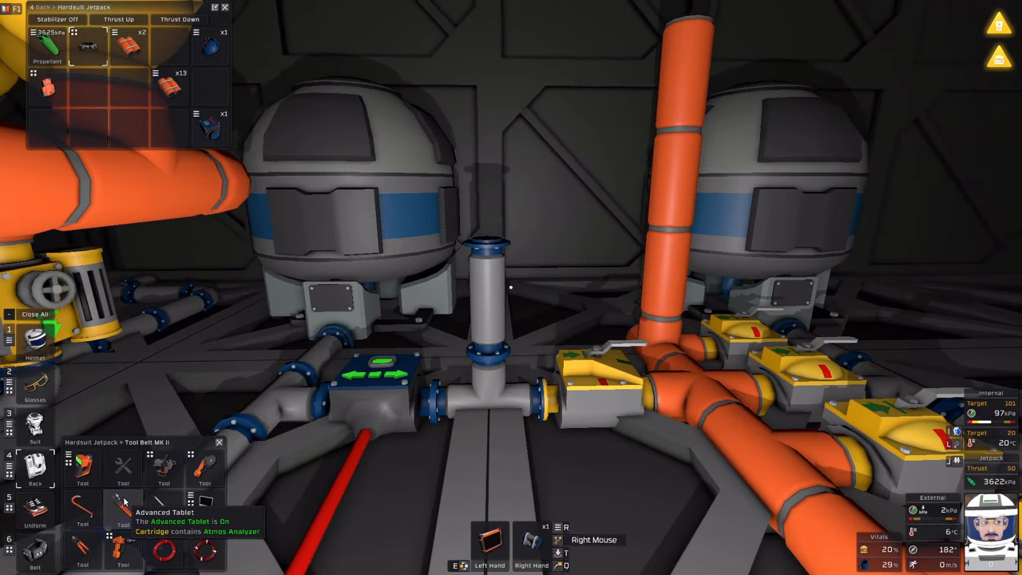
key(w)
key(x)
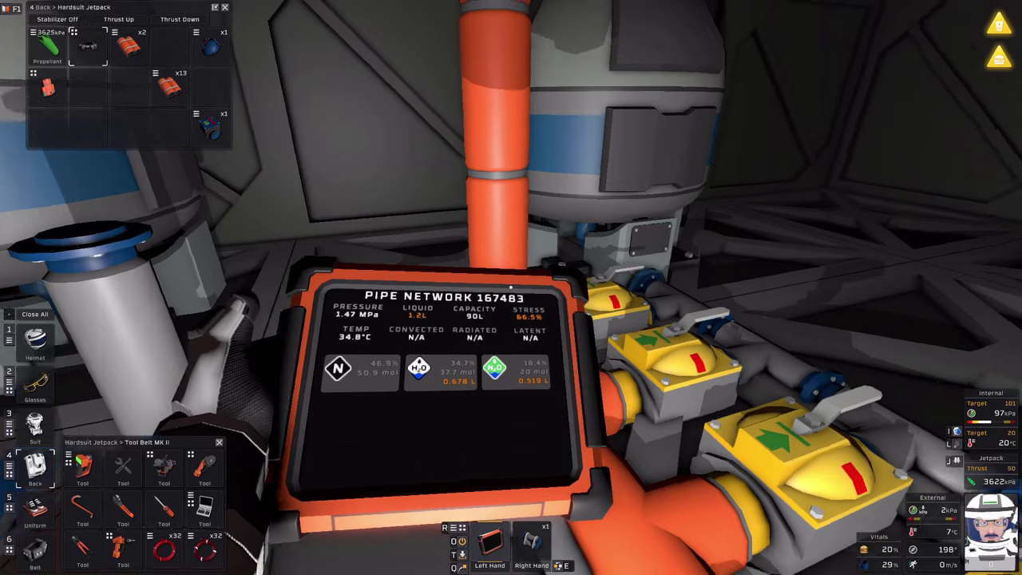
Walk over and read the insulated liquid tank's contents with the analyzer.
drag(526, 362, 240, 239)
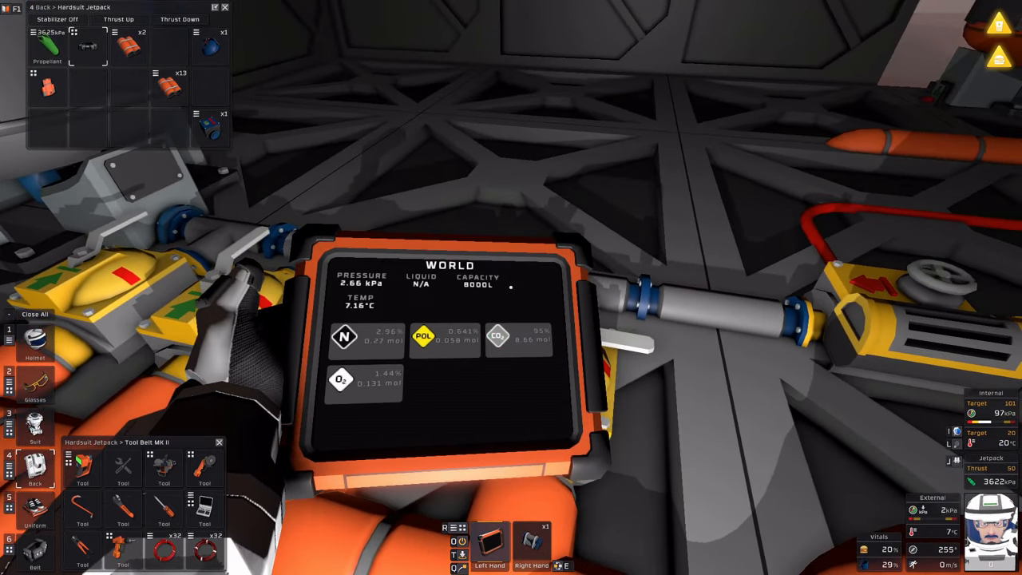
drag(510, 287, 239, 359)
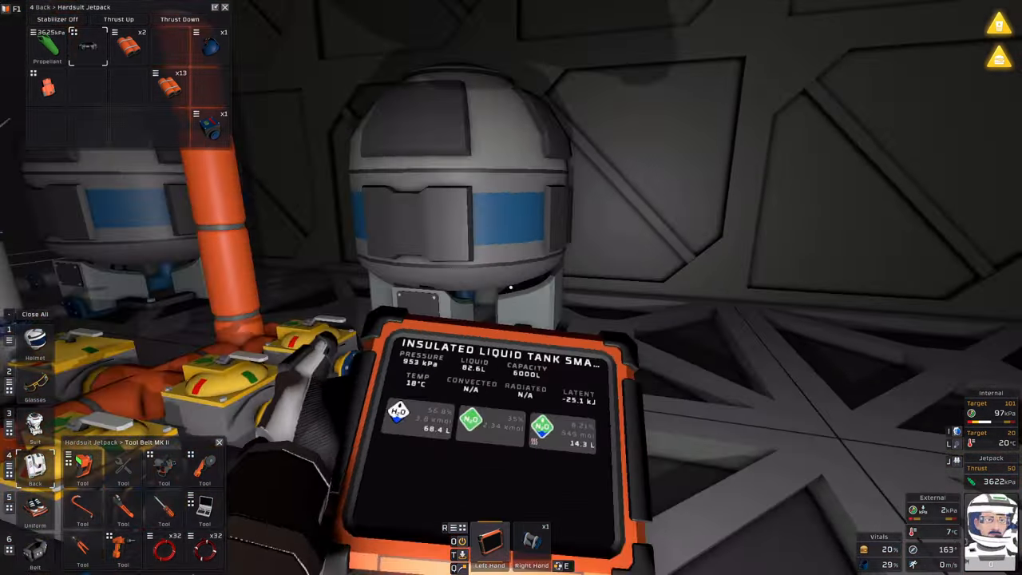
key(w)
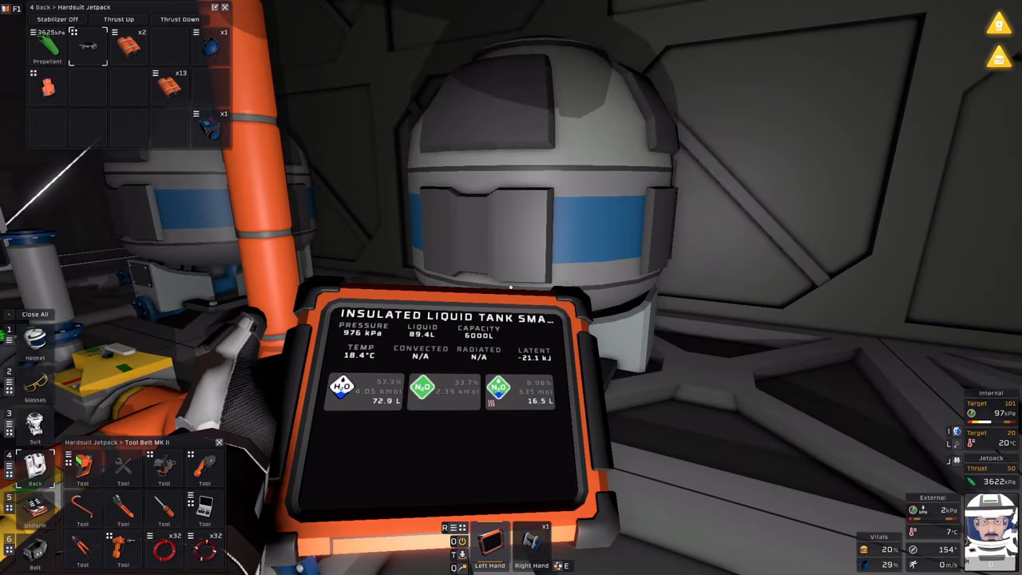
drag(511, 288, 239, 160)
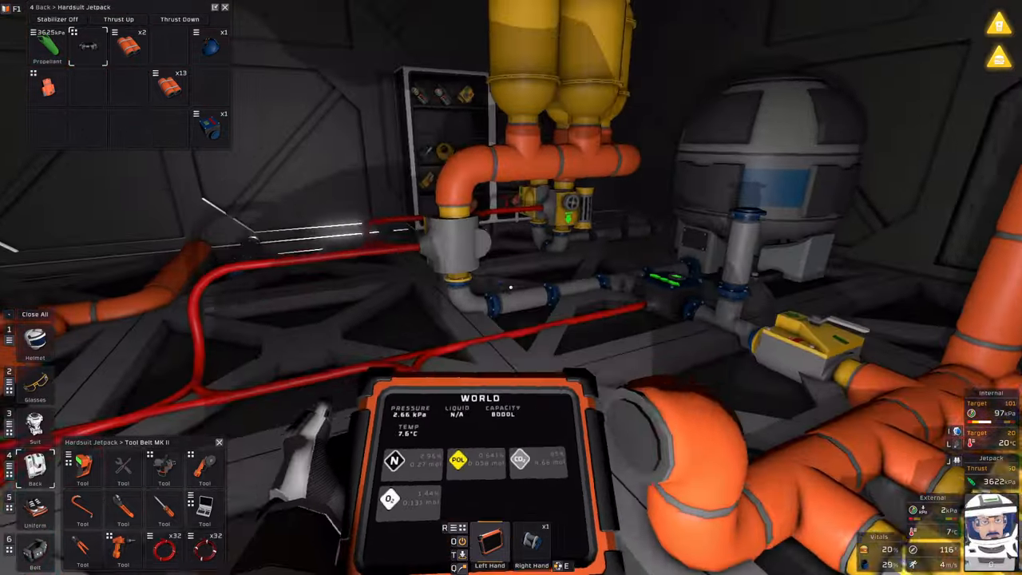
Stow the analyzer and face the manifold, ready to pull a kit from the inventory.
key(w)
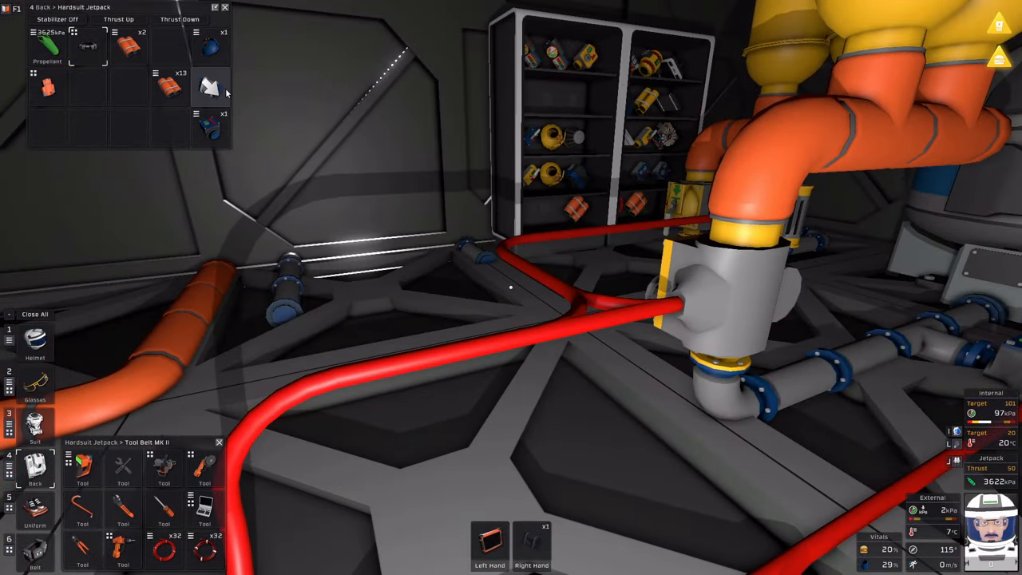
drag(511, 288, 719, 287)
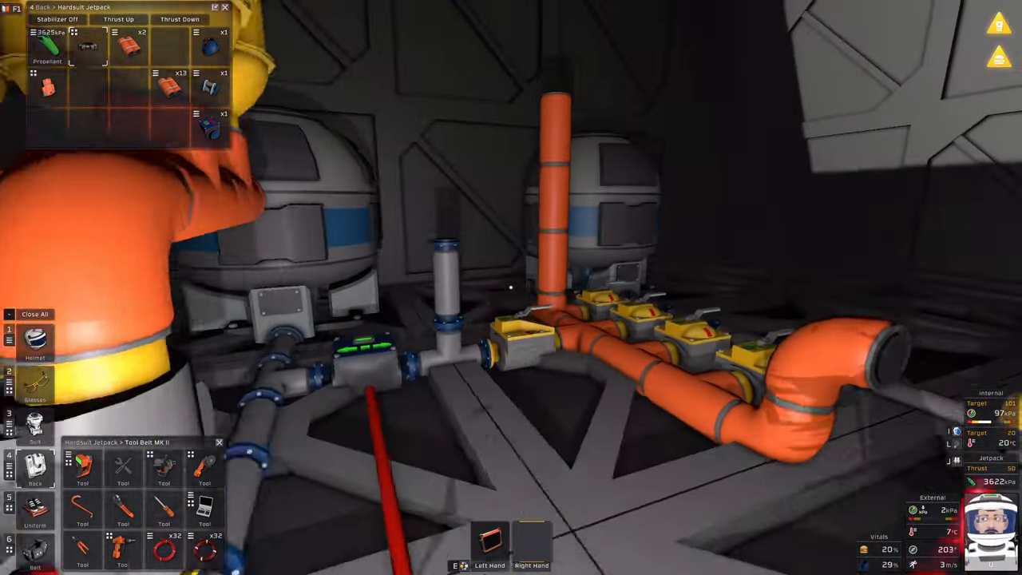
key(alt)
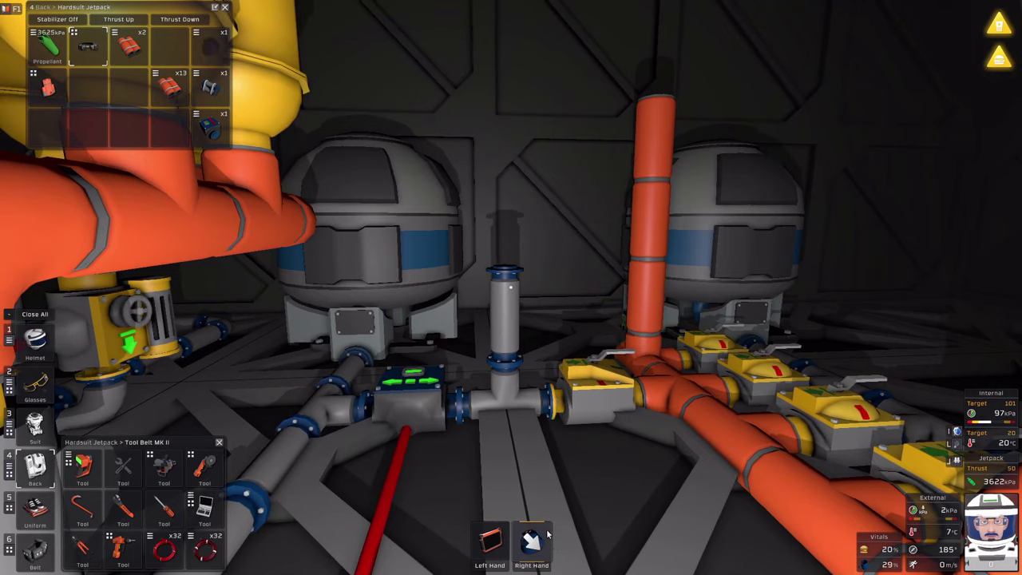
Mount the small liquid in-line tank atop the riser, add a straight pipe above it, and read the network.
click(532, 541)
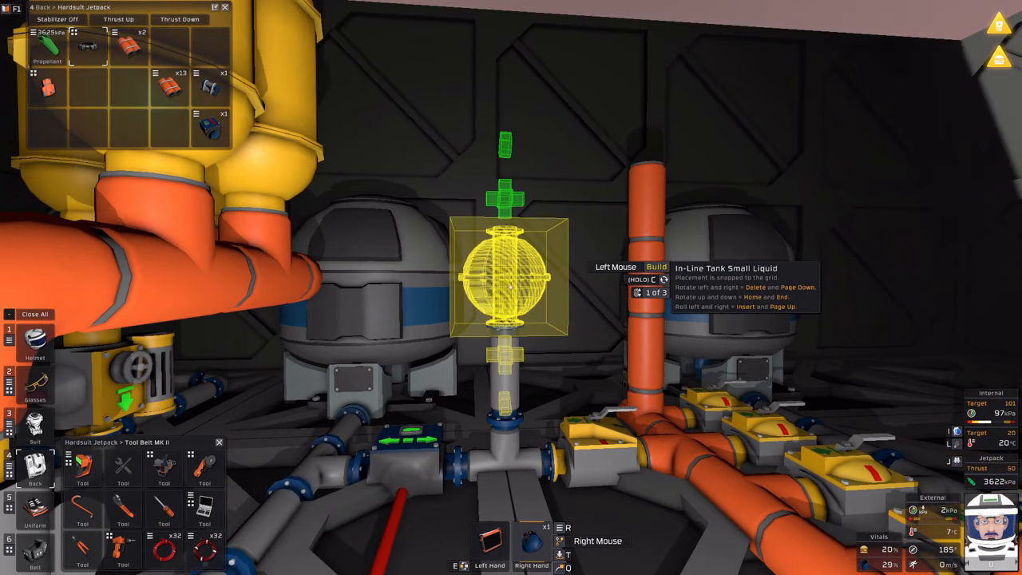
click(510, 287)
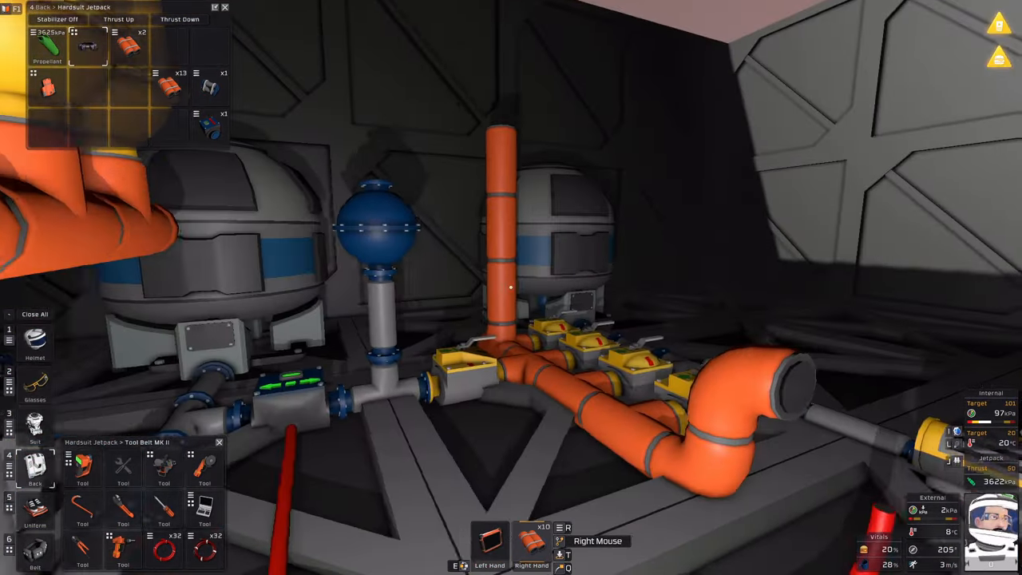
click(511, 287)
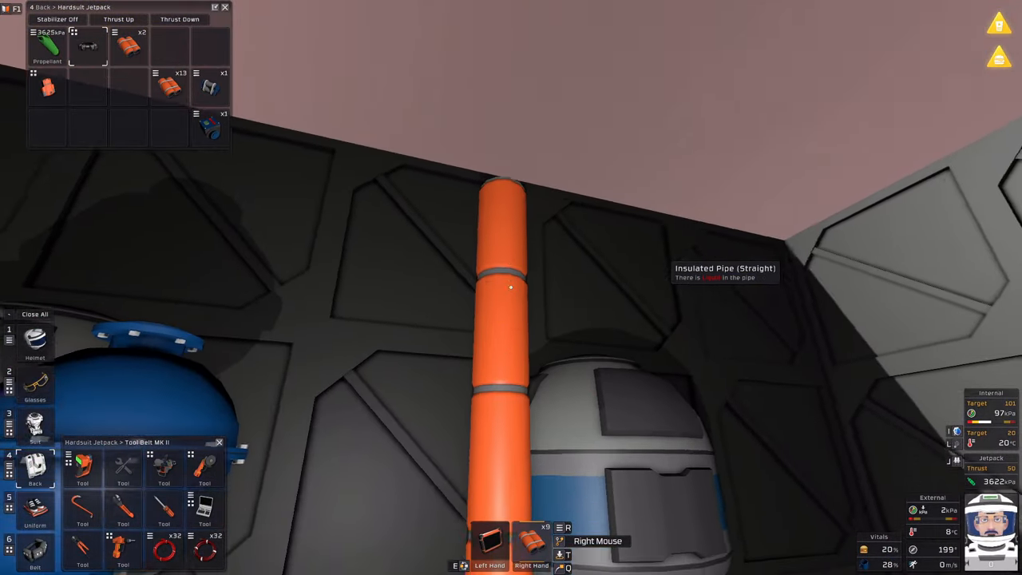
key(q)
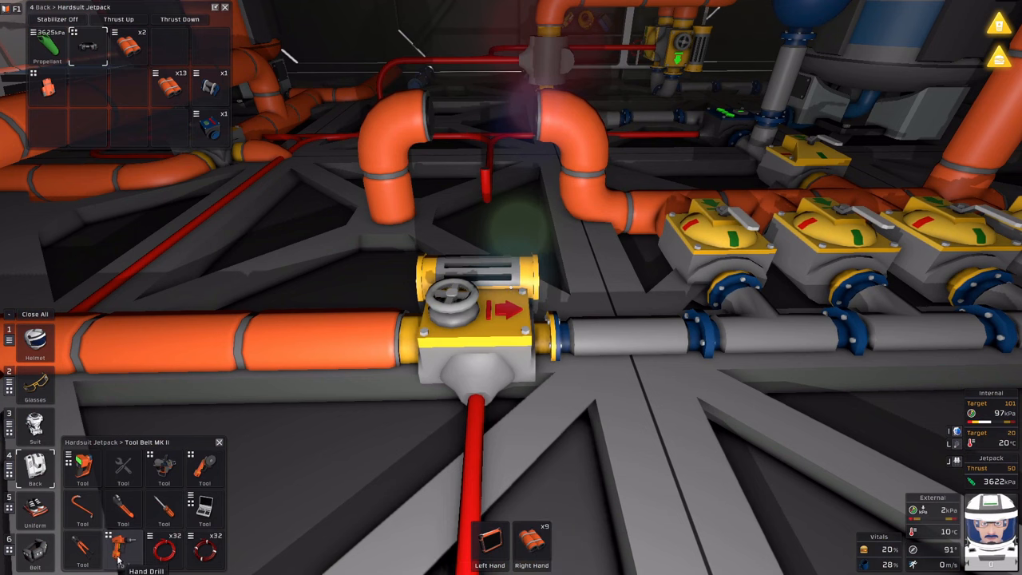
scroll(501, 539, down, 1)
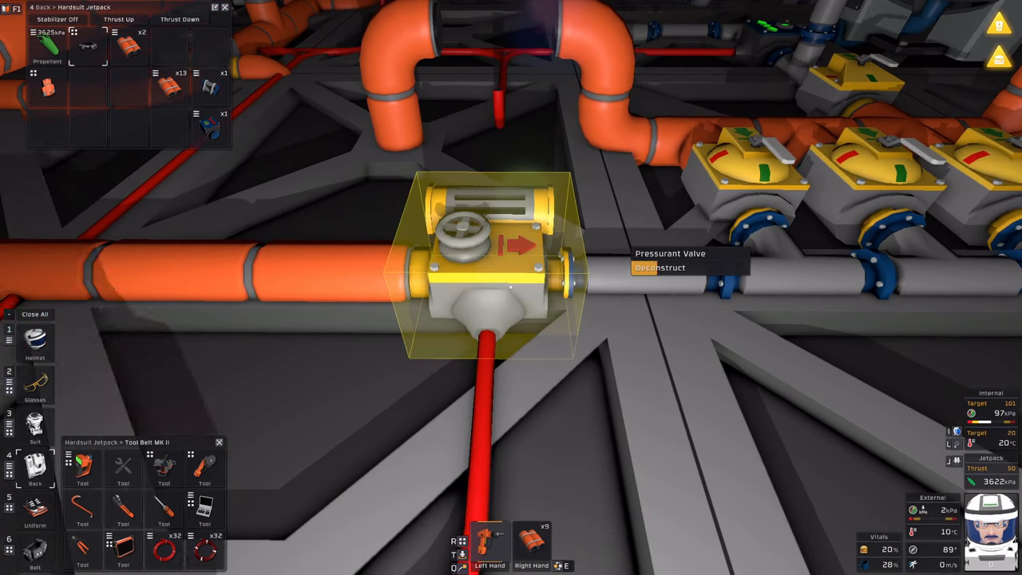
Deconstruct the pressurant valve and install a pressure regulator in its place.
click(479, 304)
click(479, 319)
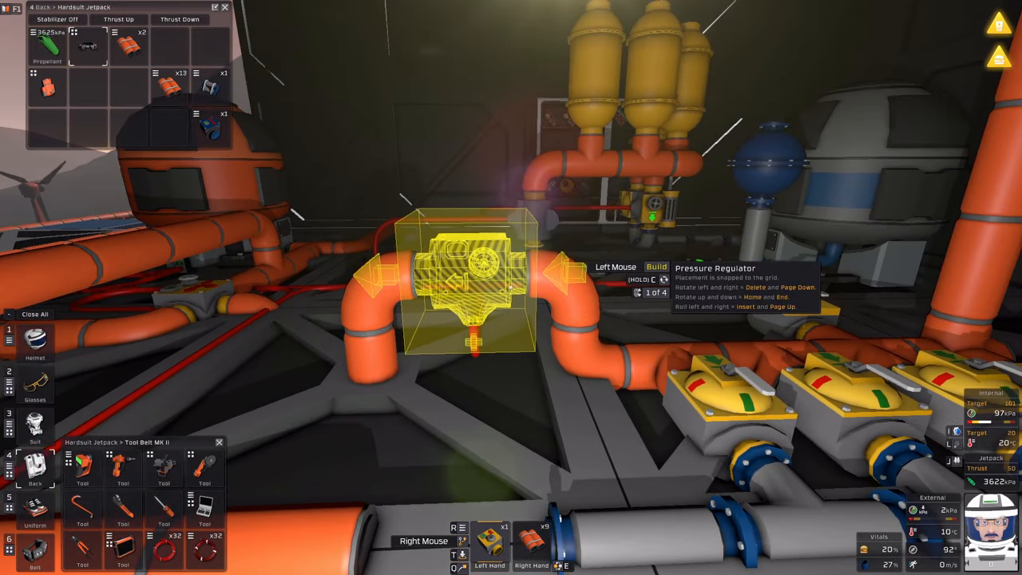
click(471, 287)
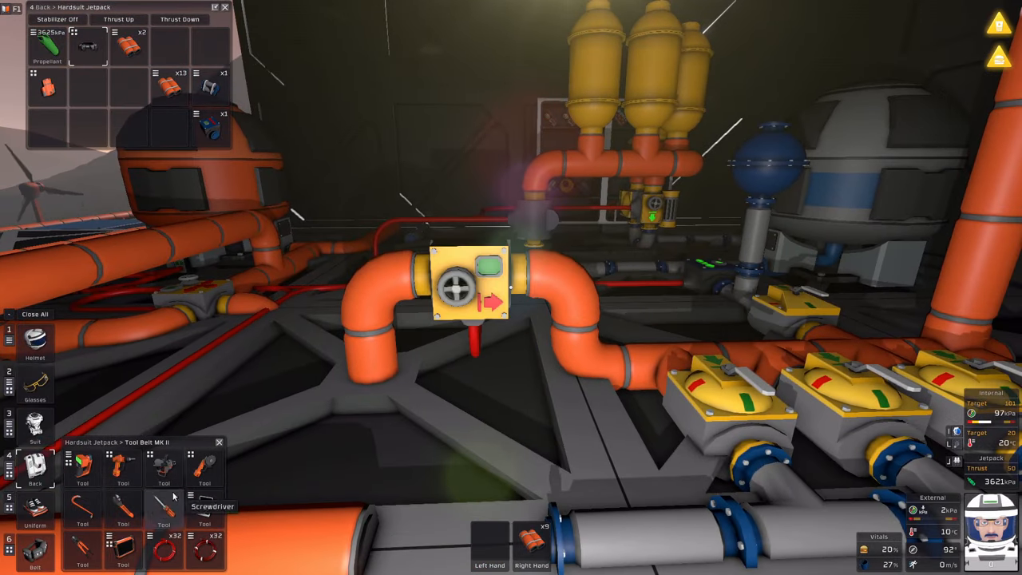
scroll(501, 539, up, 1)
Set the regulator to 2000, then turn toward the tanks to read them.
click(479, 287)
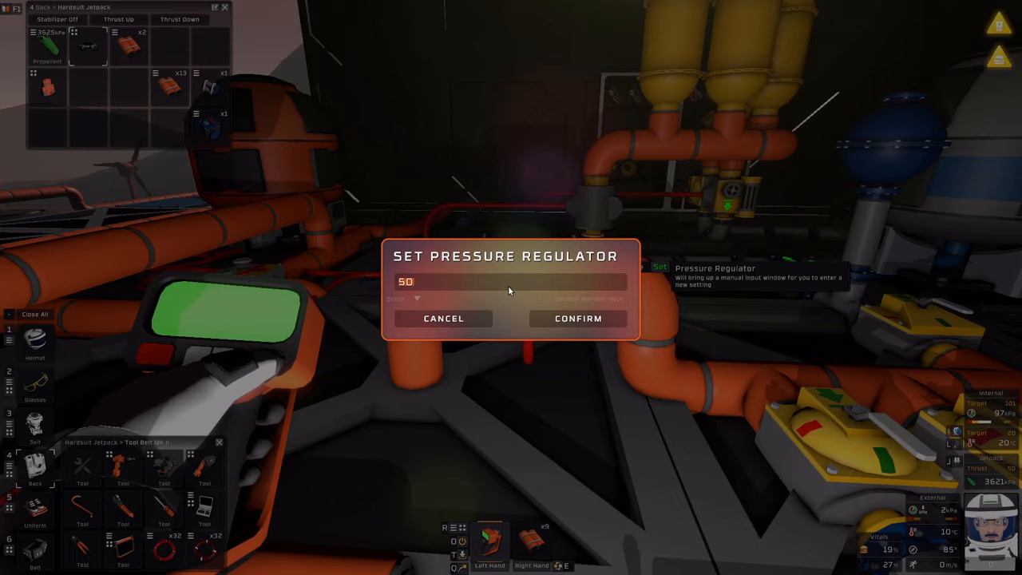
text(2000)
click(578, 318)
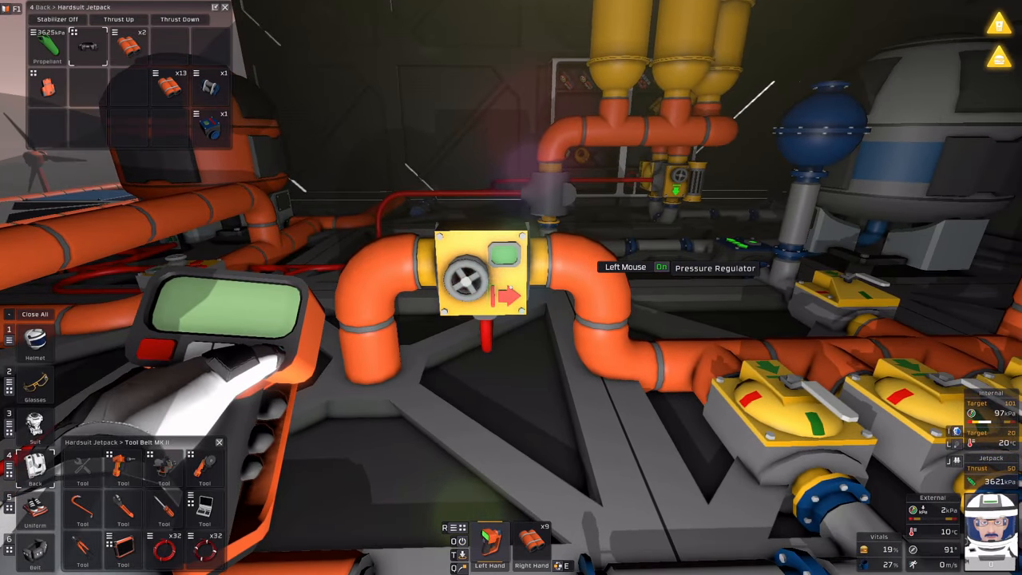
click(164, 547)
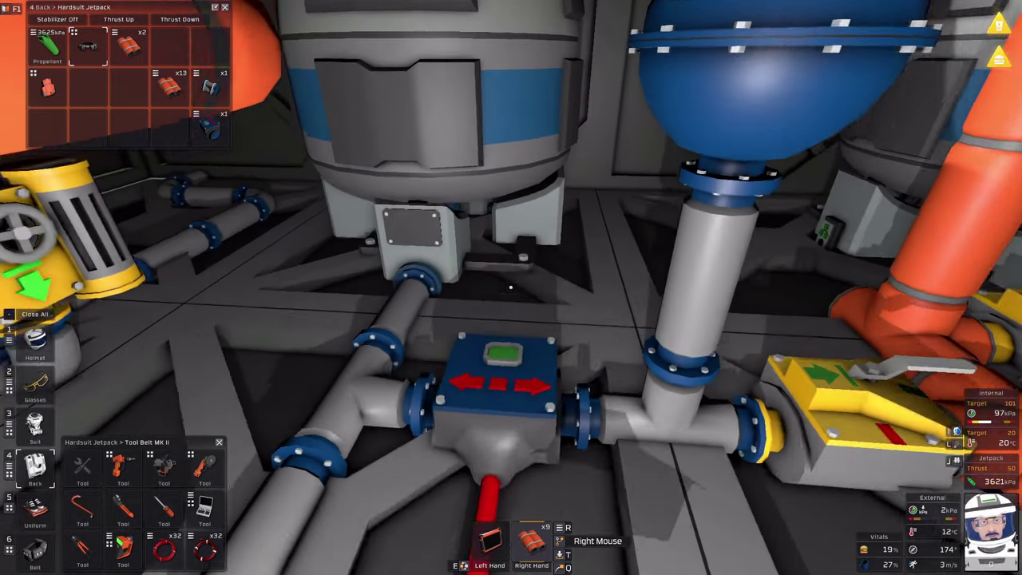
Read the insulated liquid tank and pipe network repeatedly to watch the water level change.
key(r)
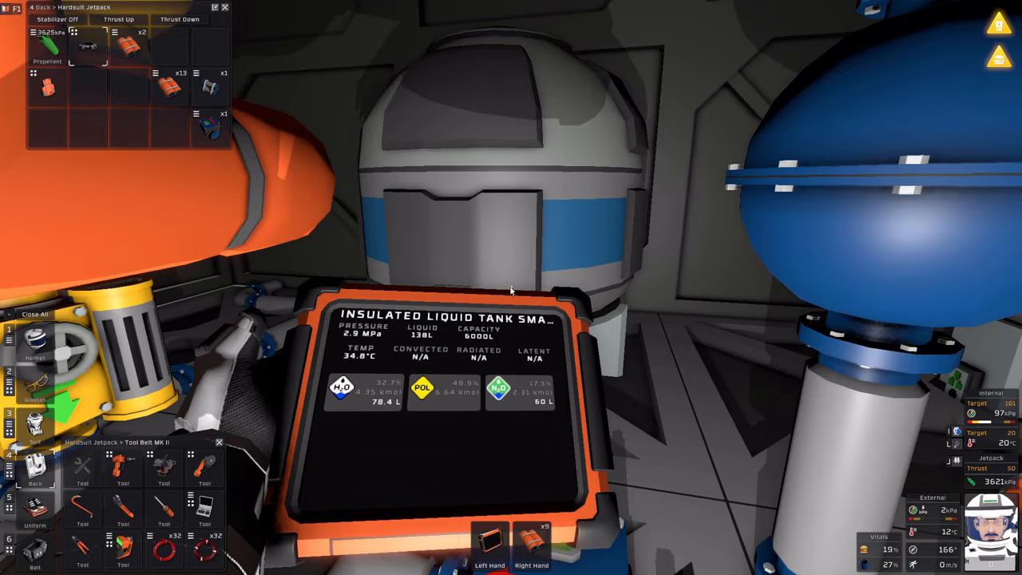
key(r)
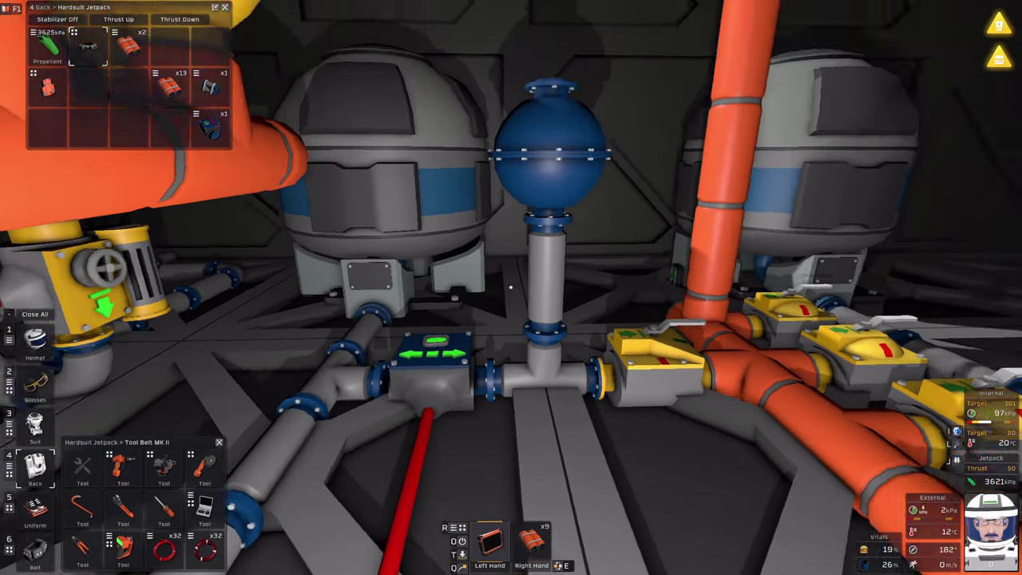
key(r)
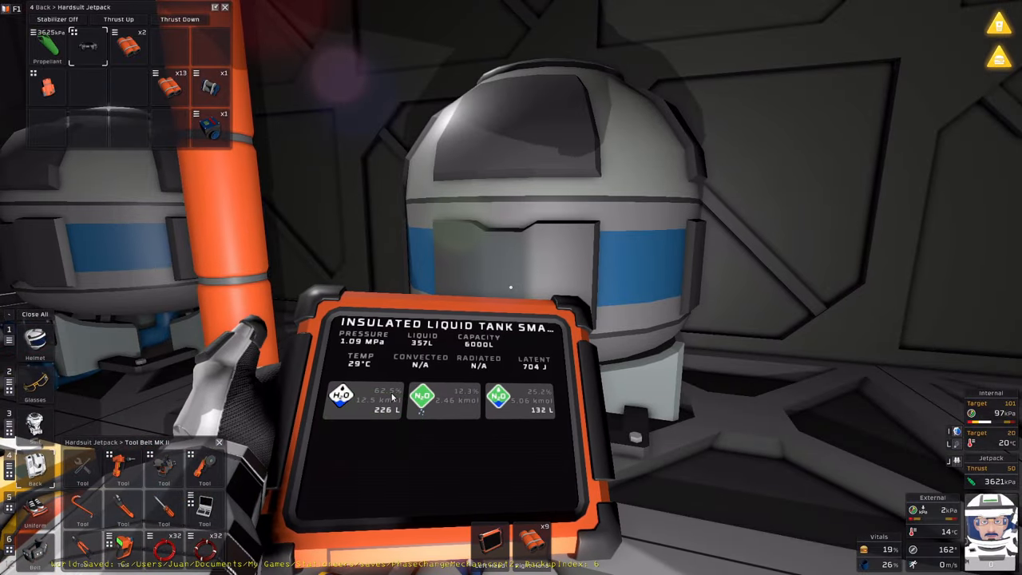
scroll(511, 288, down, 1)
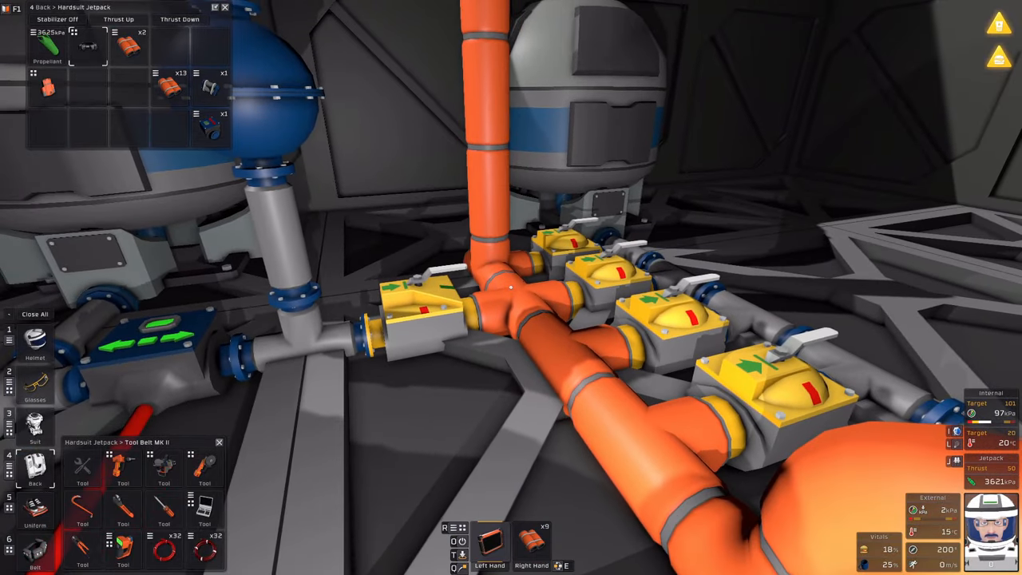
right_click(510, 287)
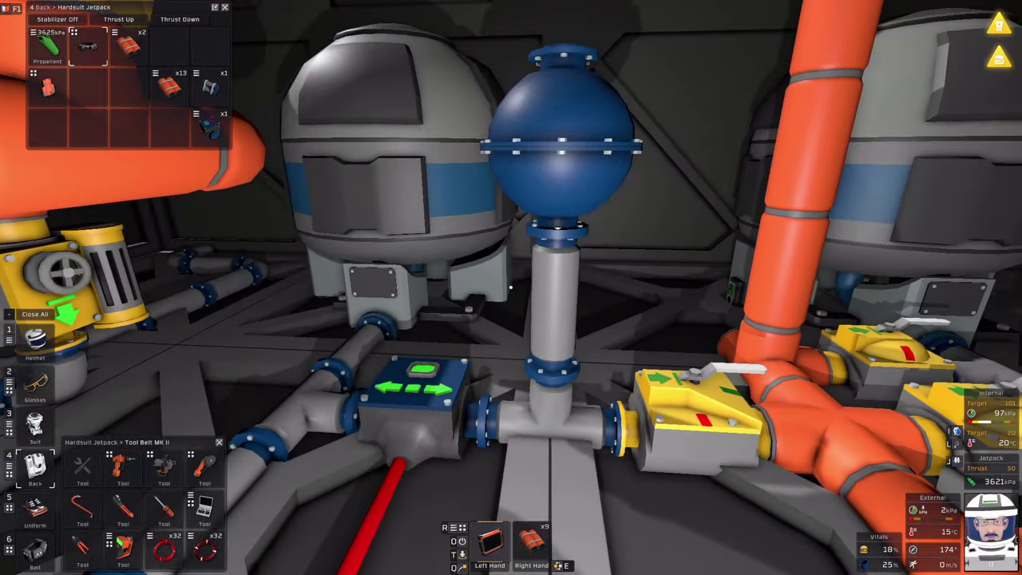
right_click(510, 288)
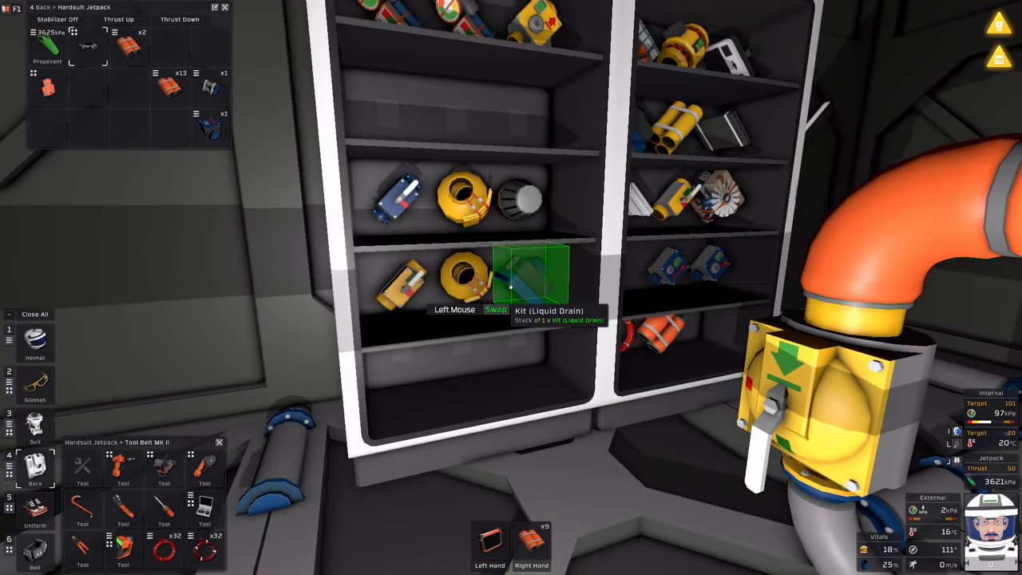
Shelve the spare liquid digital valve kit and take the stack of pipe valve kits.
click(511, 288)
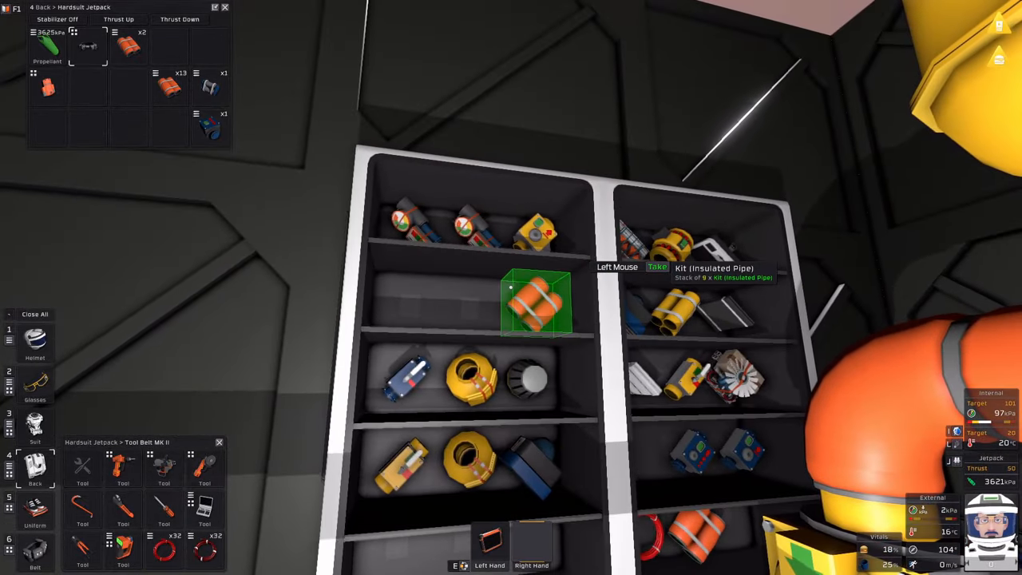
key(alt)
key(alt)
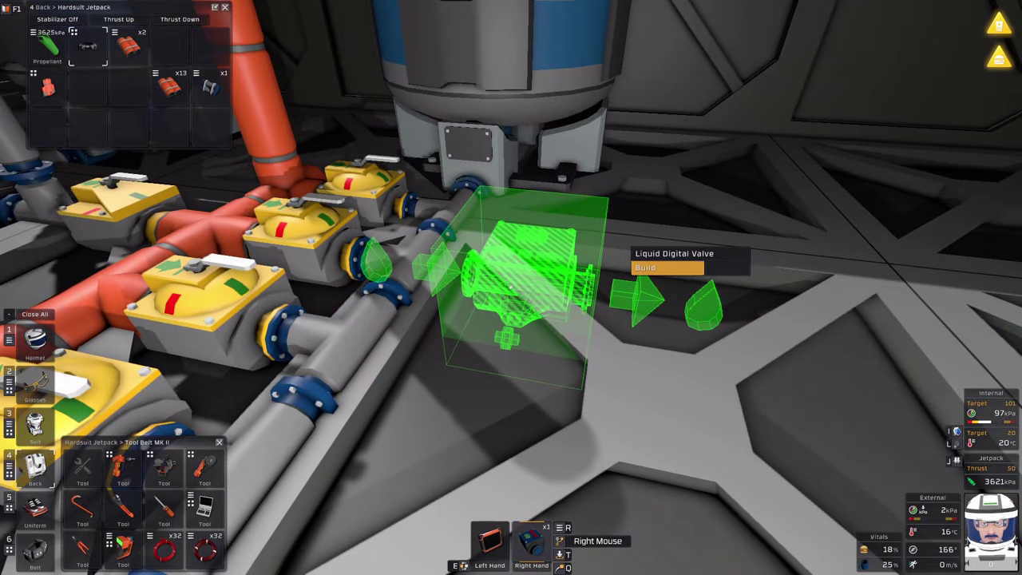
click(511, 287)
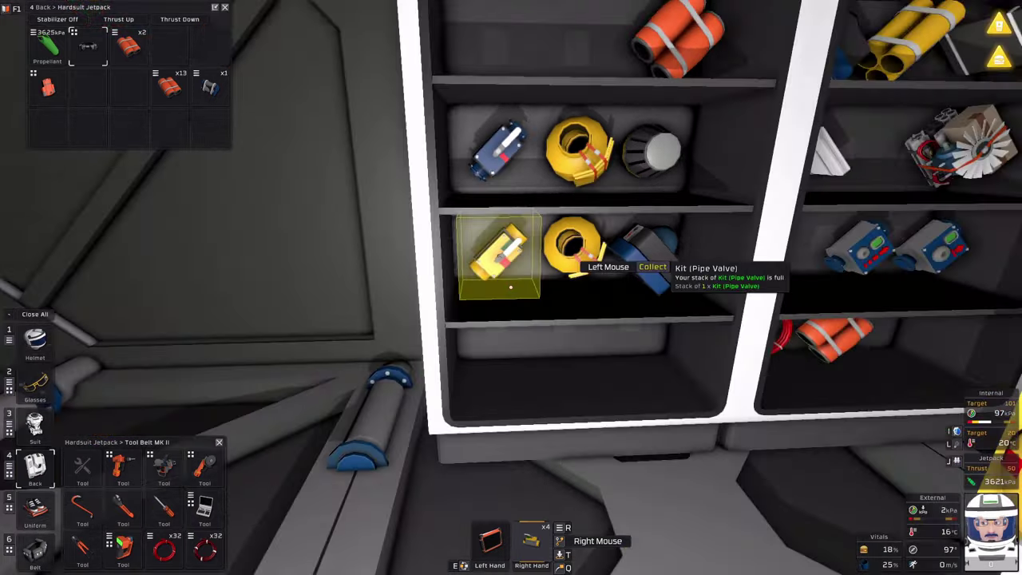
click(511, 287)
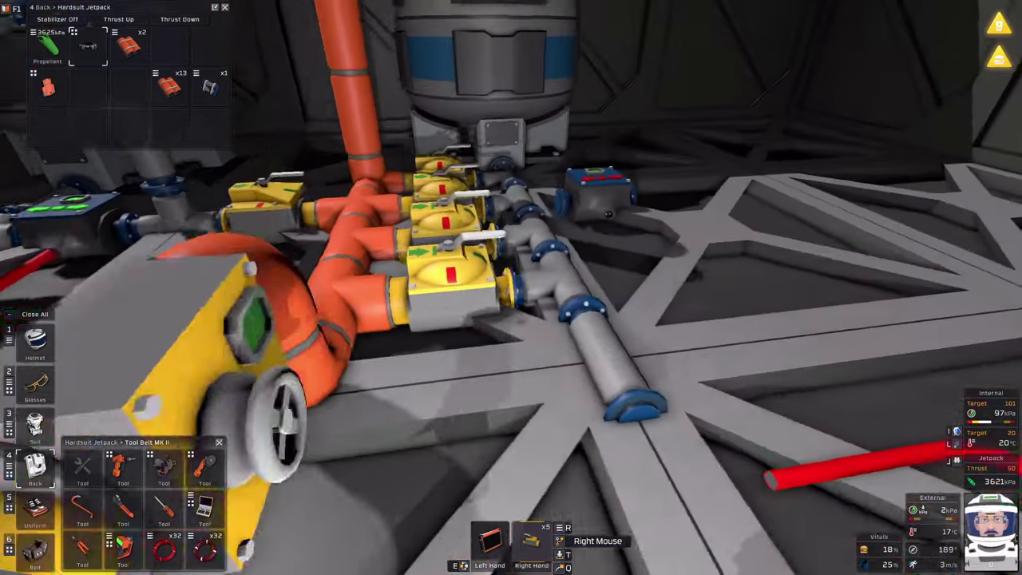
Place a row of plain pipe valves on the floor.
right_click(511, 288)
scroll(510, 287, down, 1)
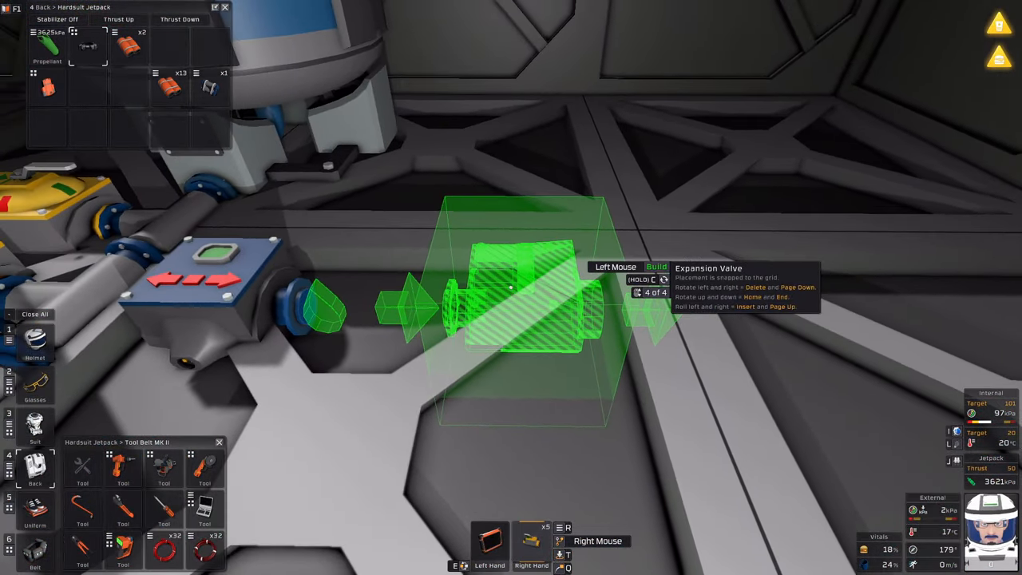
click(511, 288)
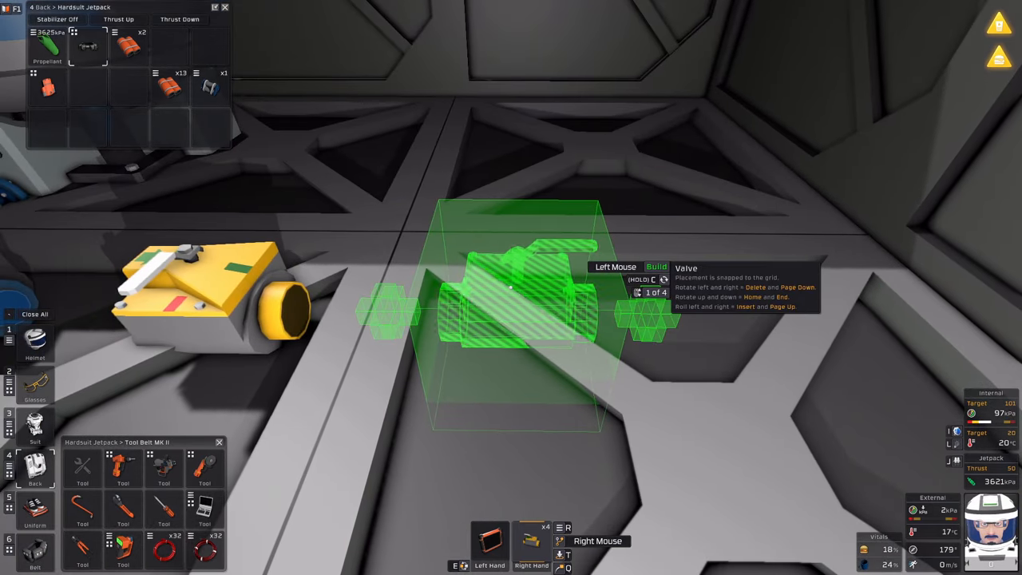
click(511, 287)
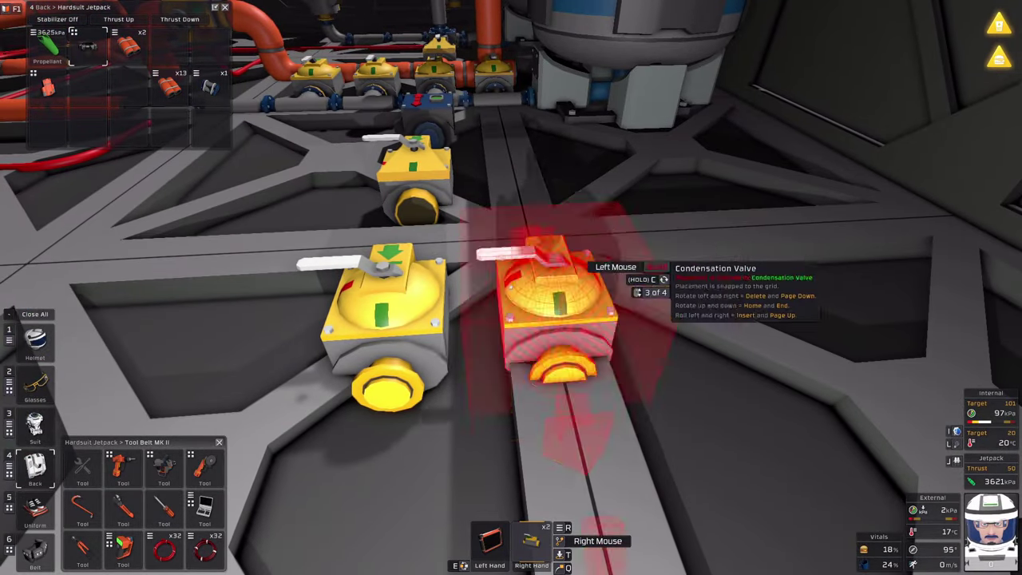
click(511, 287)
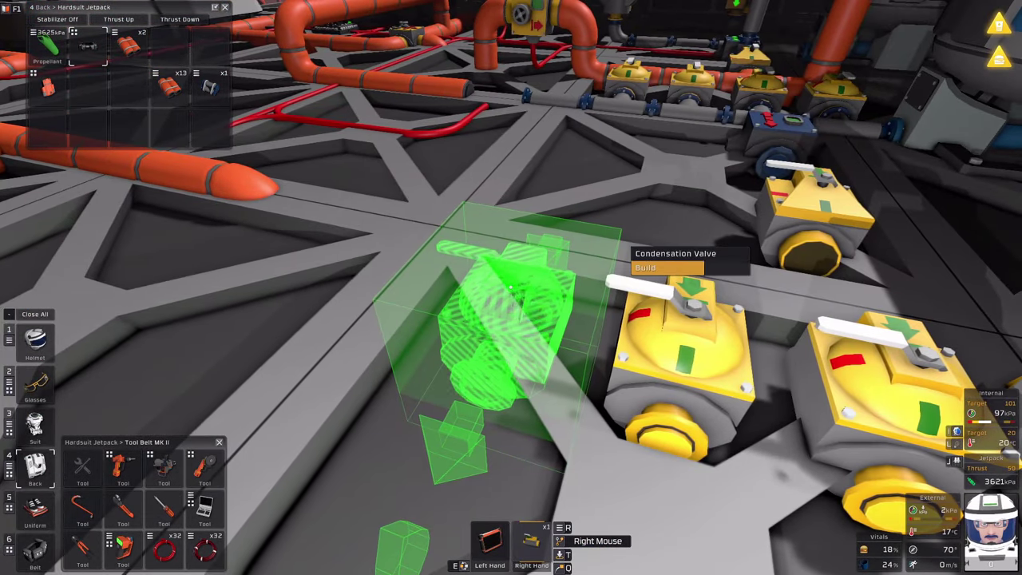
click(511, 288)
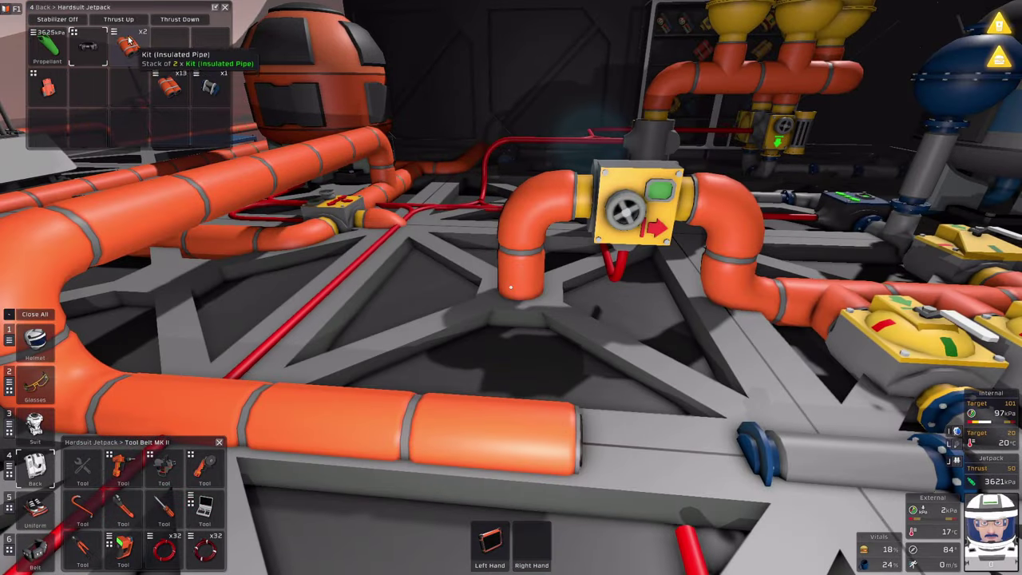
Lay insulated corner and straight pipes over the valves and out toward the regulator.
drag(129, 39, 531, 543)
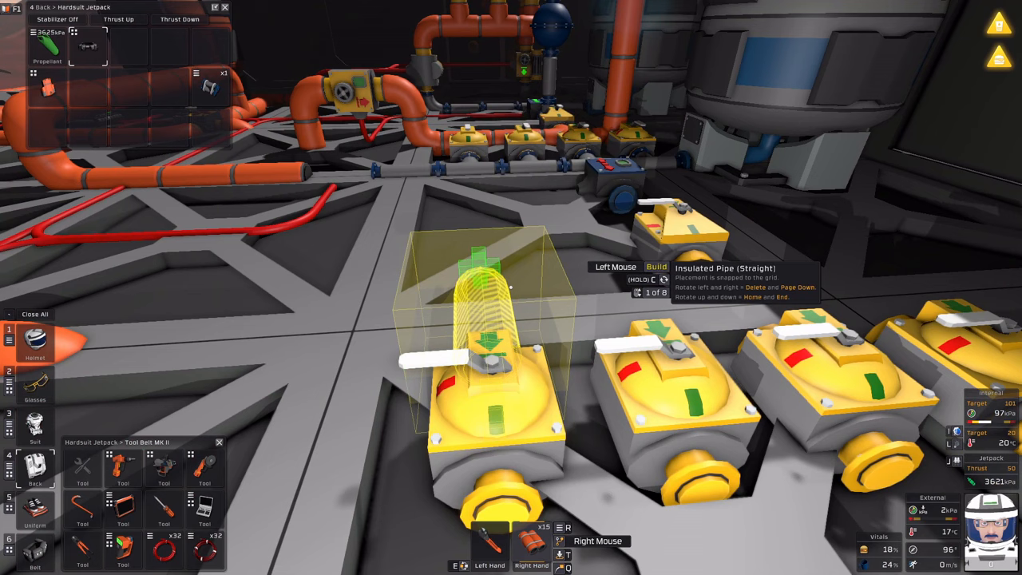
scroll(511, 287, down, 1)
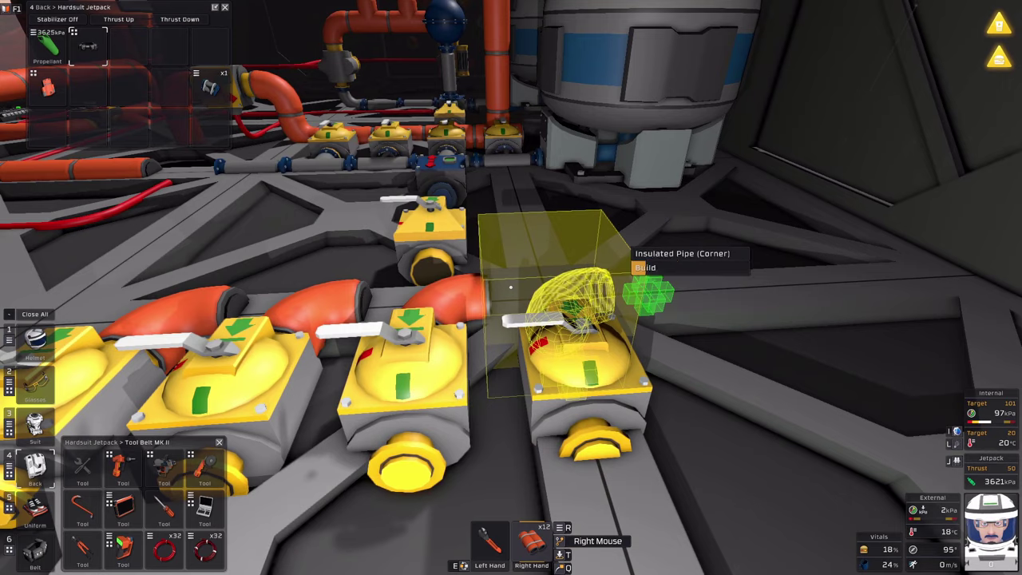
click(511, 288)
click(511, 288)
scroll(510, 287, up, 1)
click(510, 287)
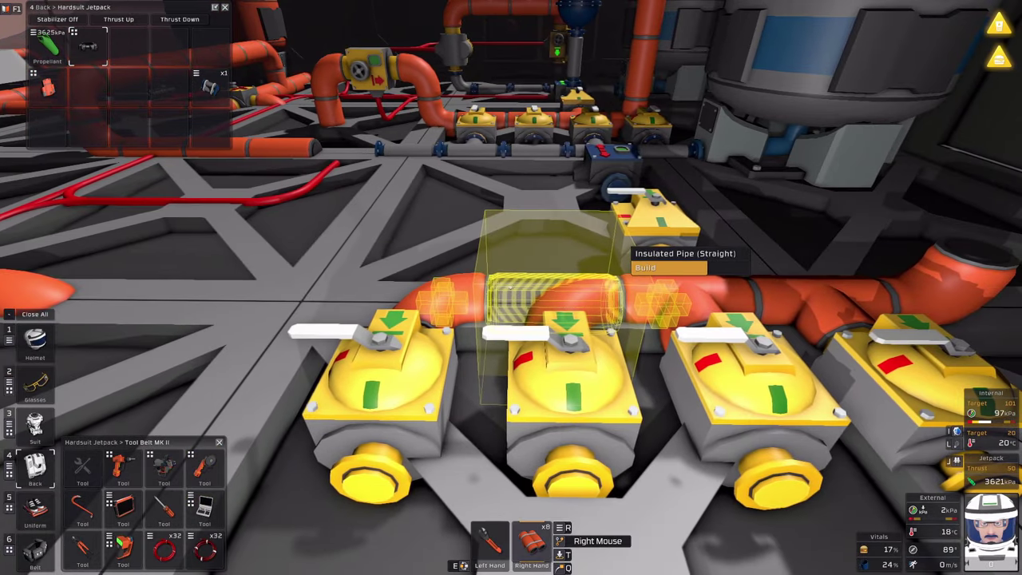
click(511, 287)
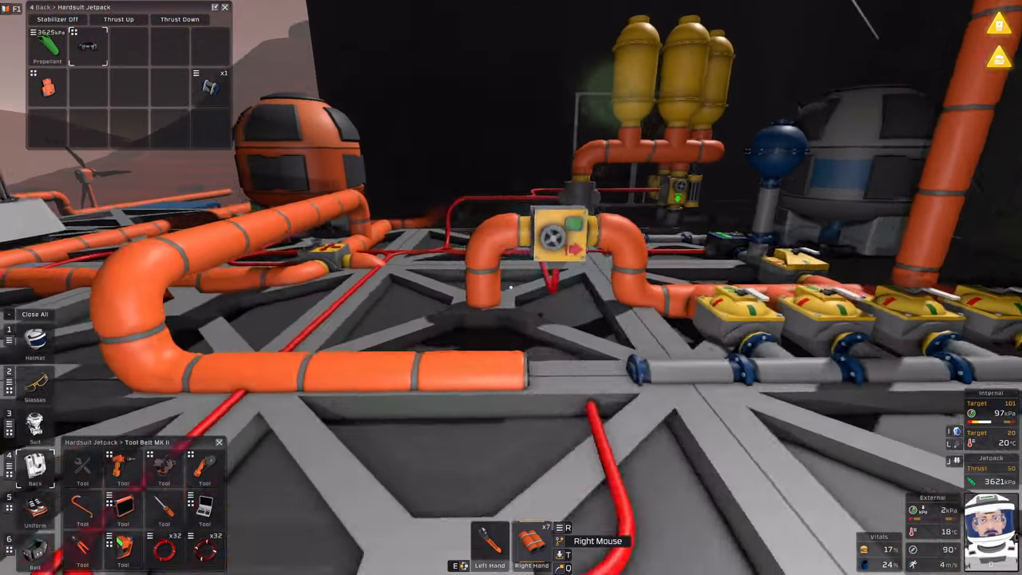
scroll(511, 288, down, 1)
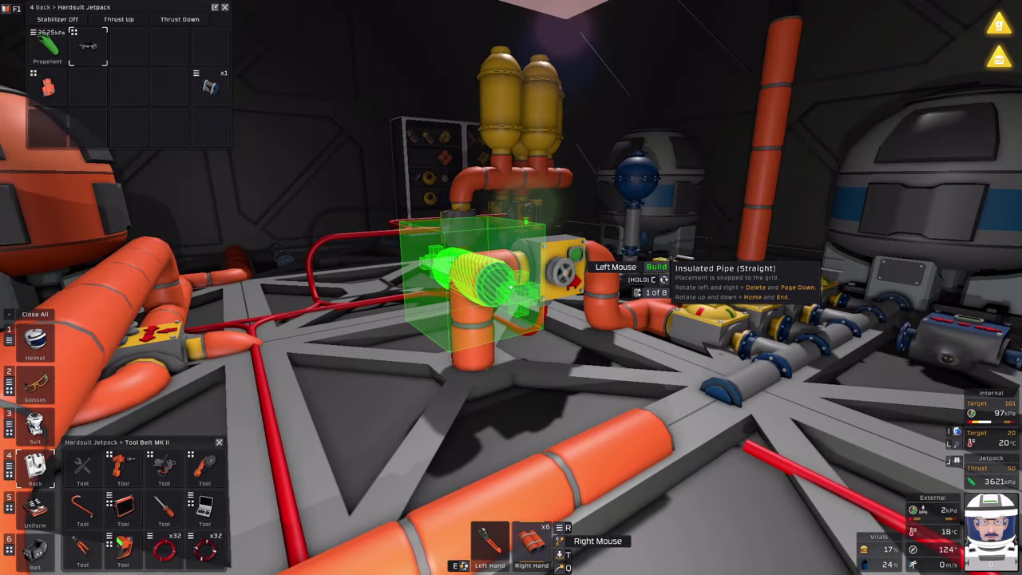
click(511, 288)
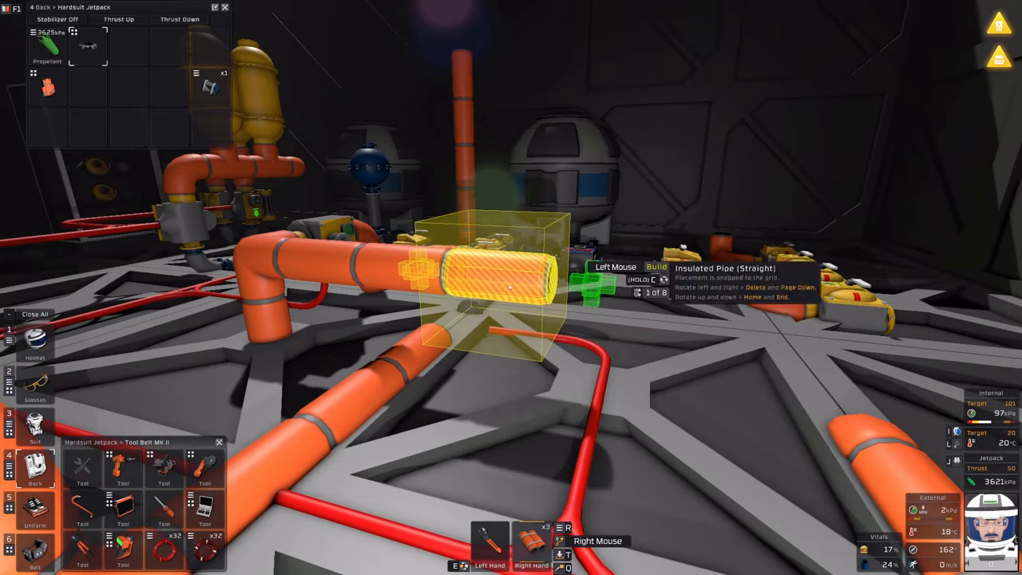
click(511, 287)
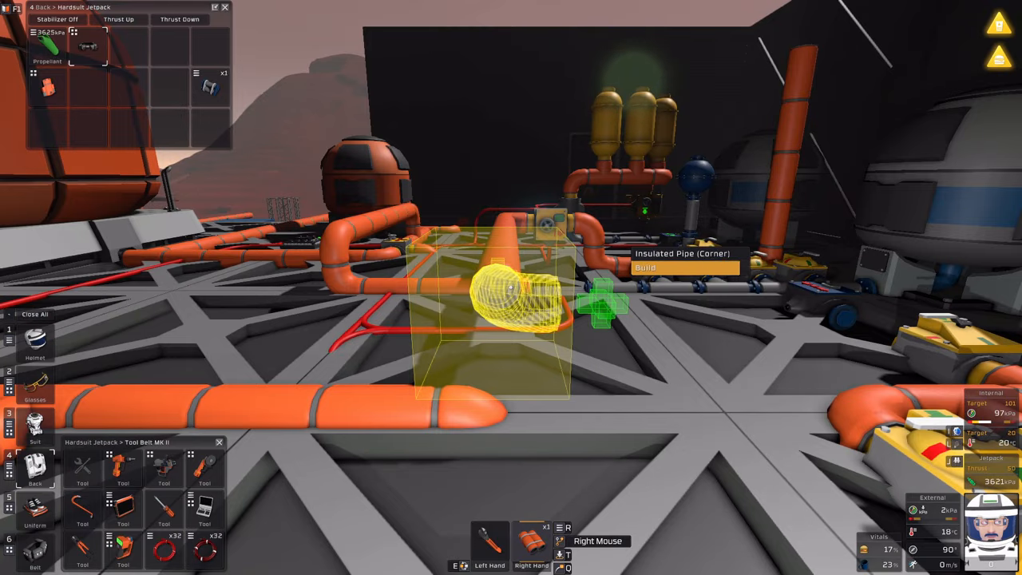
Fetch more pipe from the shelves and add the straight and corner joining the condensation valve row.
key(w)
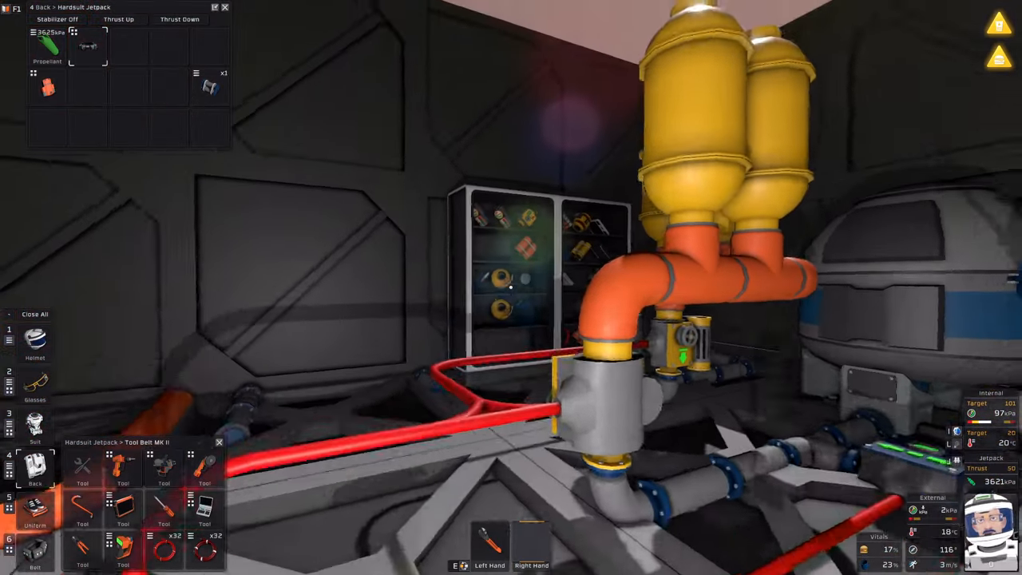
click(511, 287)
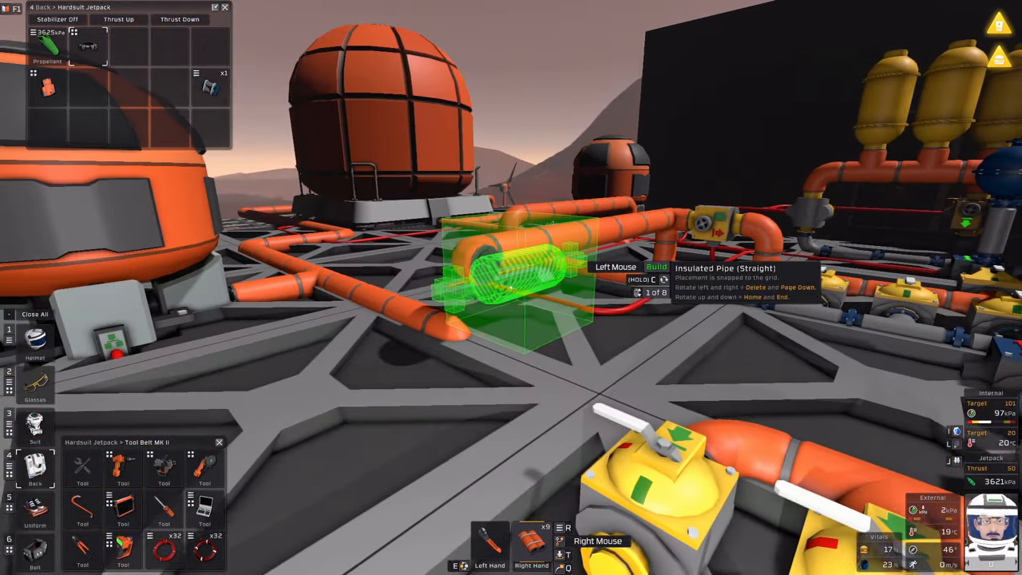
click(511, 288)
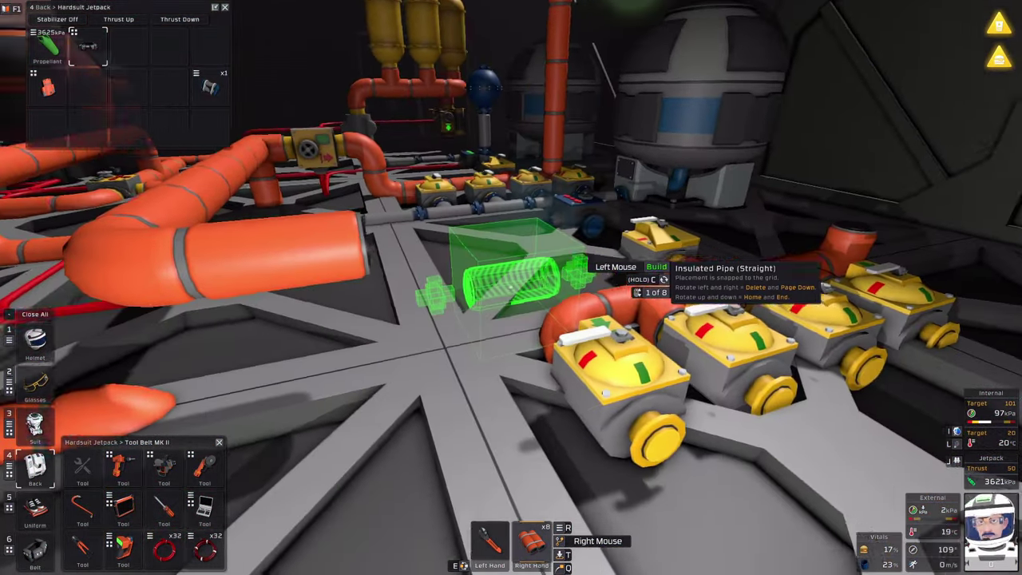
scroll(511, 287, down, 1)
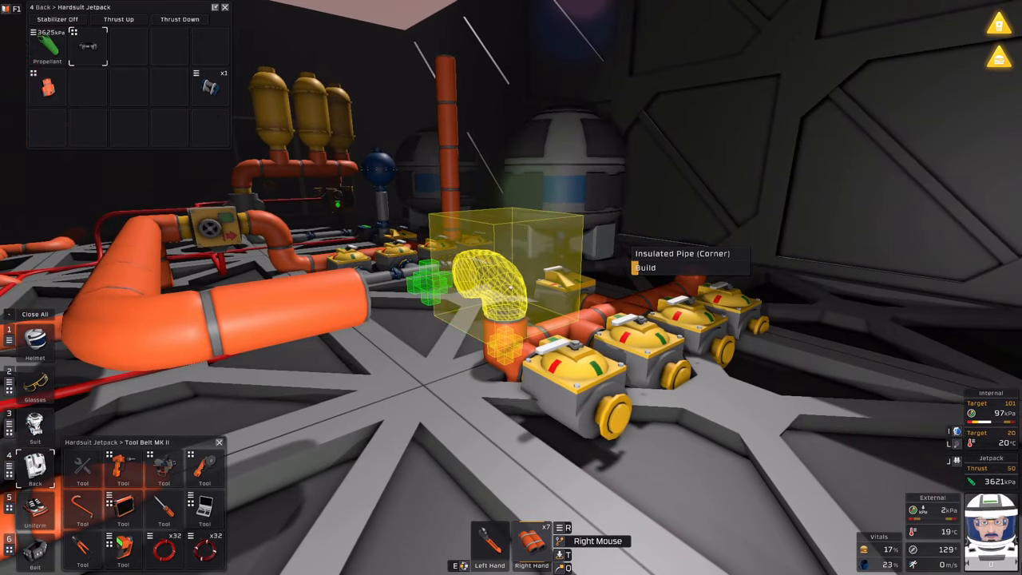
click(511, 287)
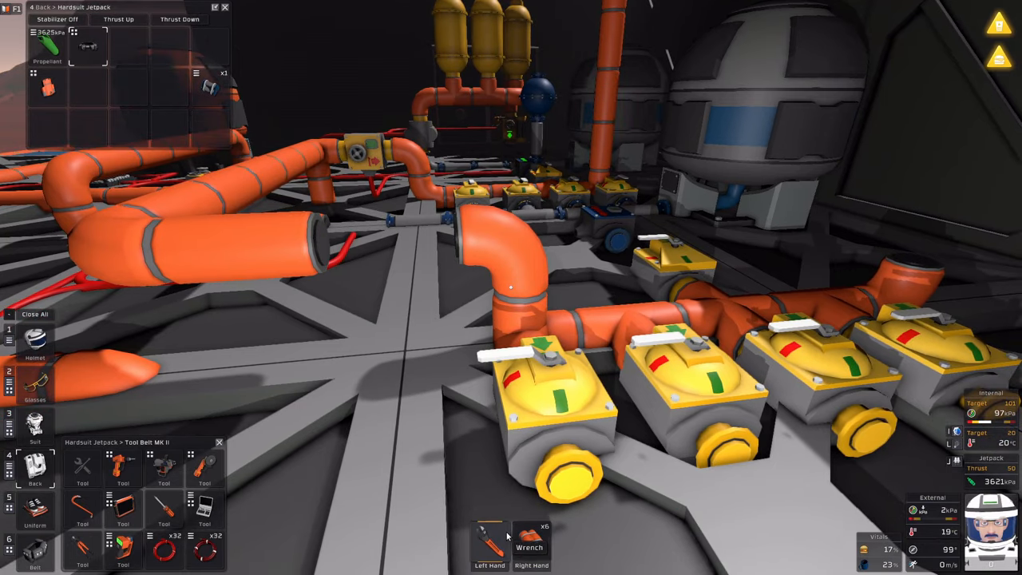
Check with the tablet, then stack three vertical pipe sections up the riser.
click(159, 510)
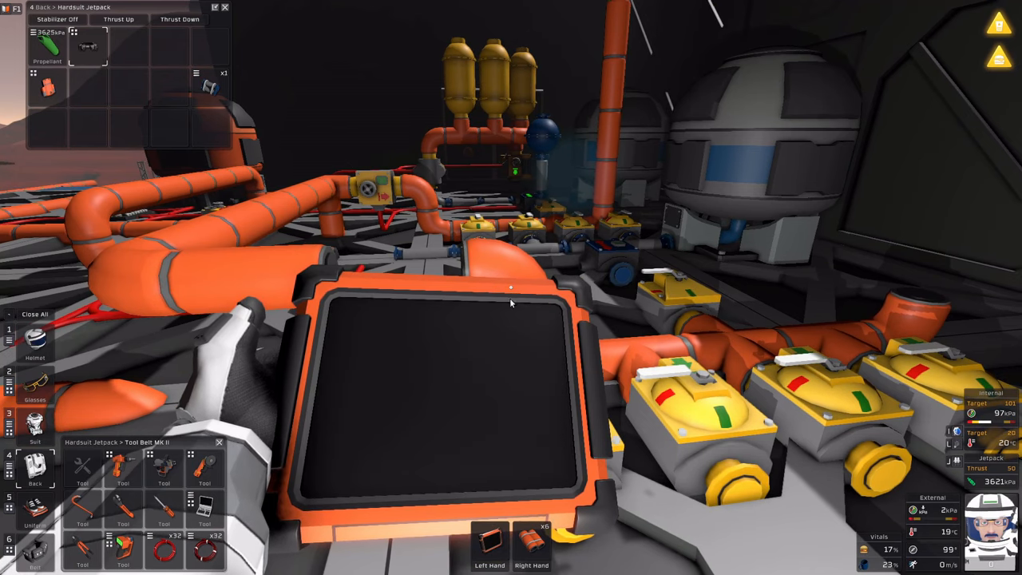
key(r)
key(Delete)
click(511, 287)
click(510, 287)
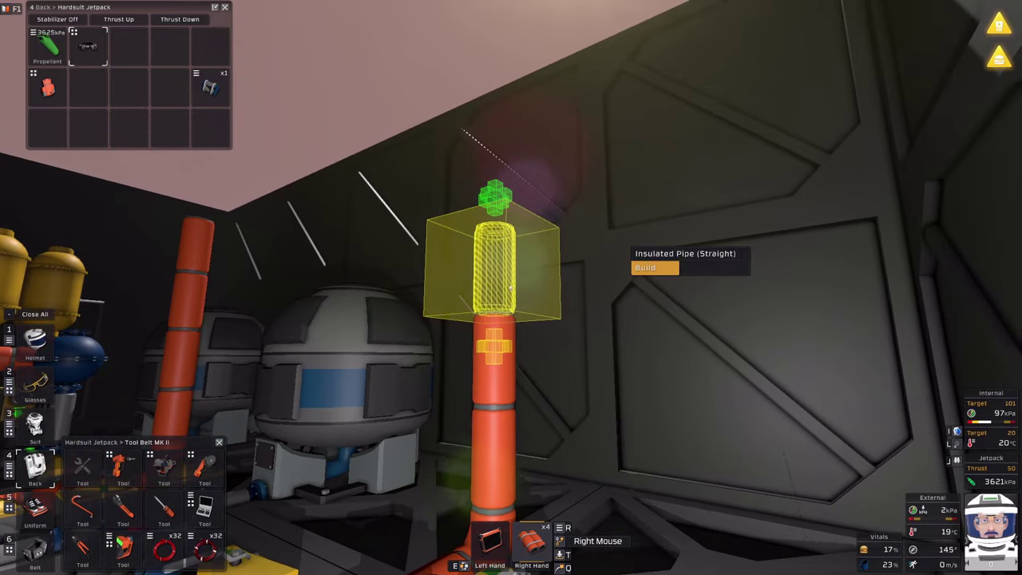
click(511, 288)
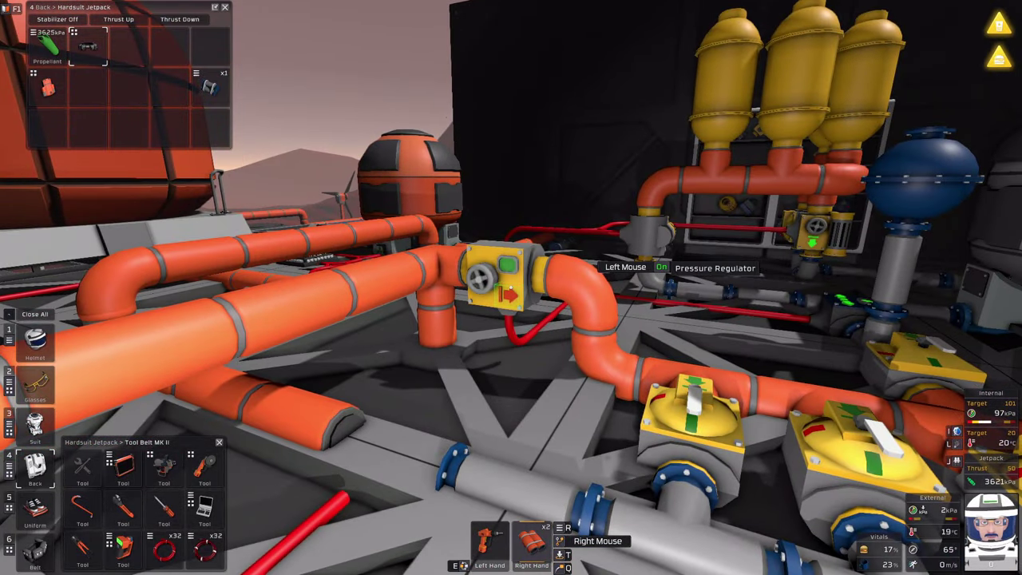
Remove the pressure regulator and reinstall it on the pipe run.
click(511, 287)
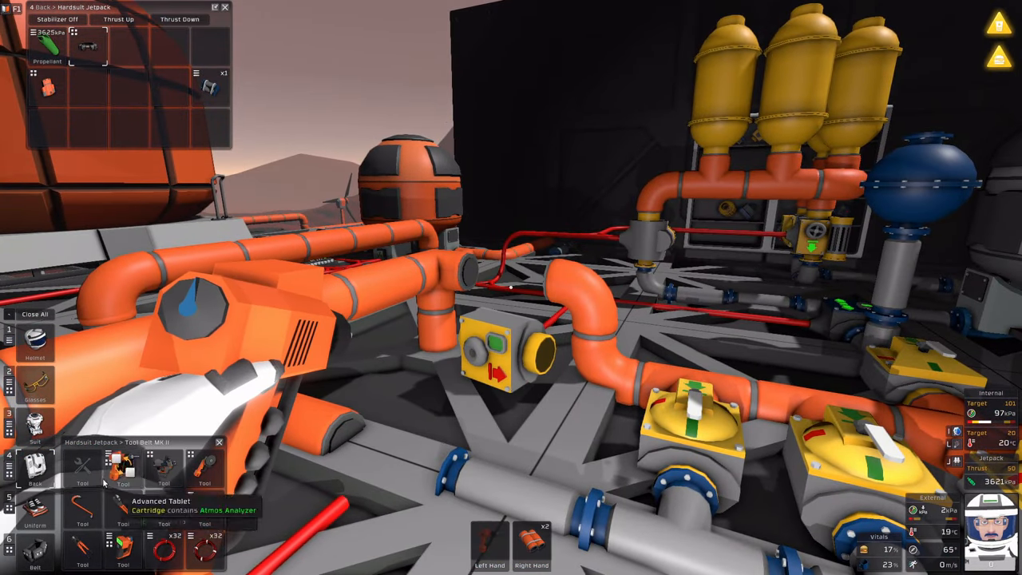
key(e)
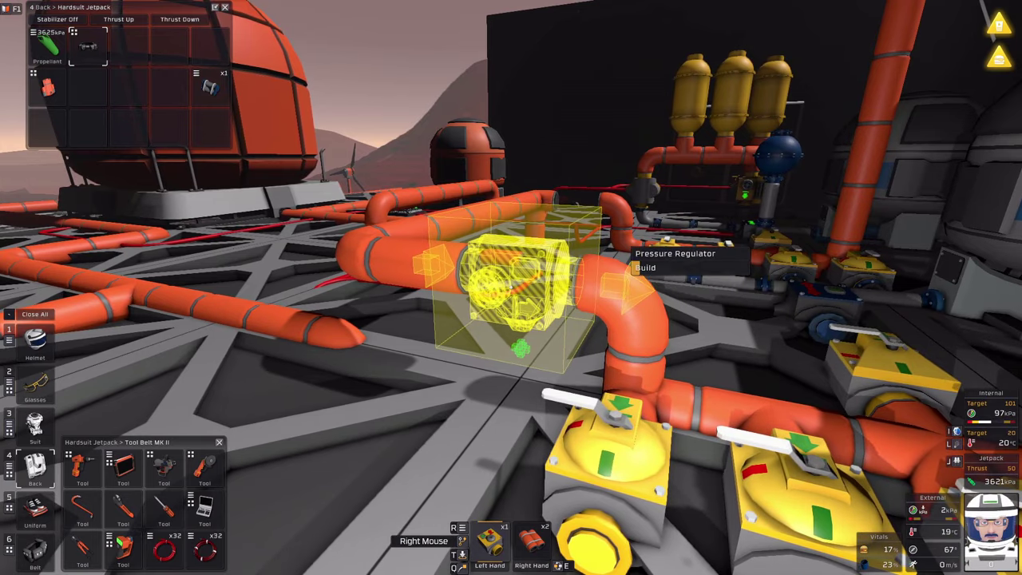
click(511, 287)
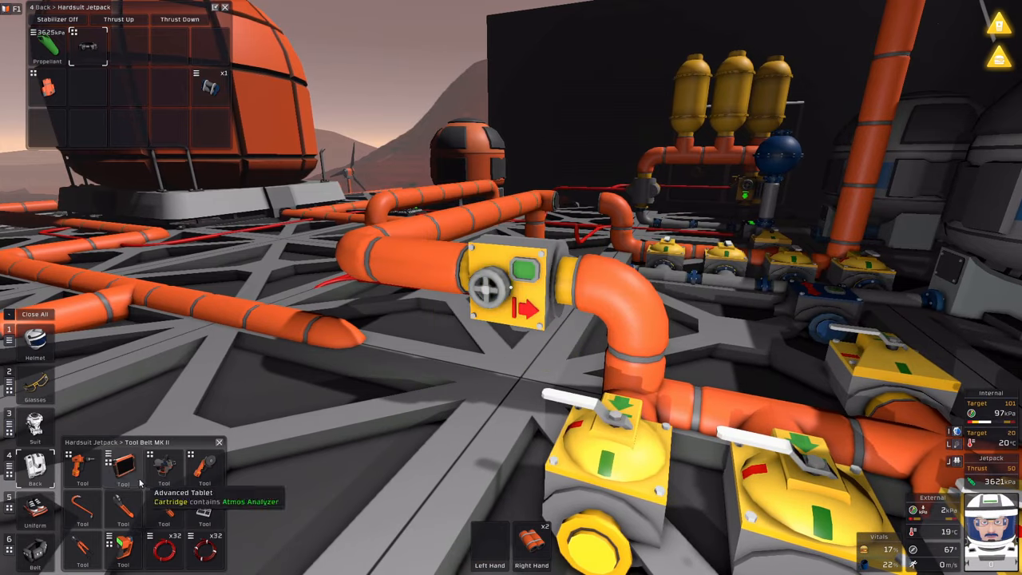
Lay corner and straight cable from the network up to the regulator.
click(82, 549)
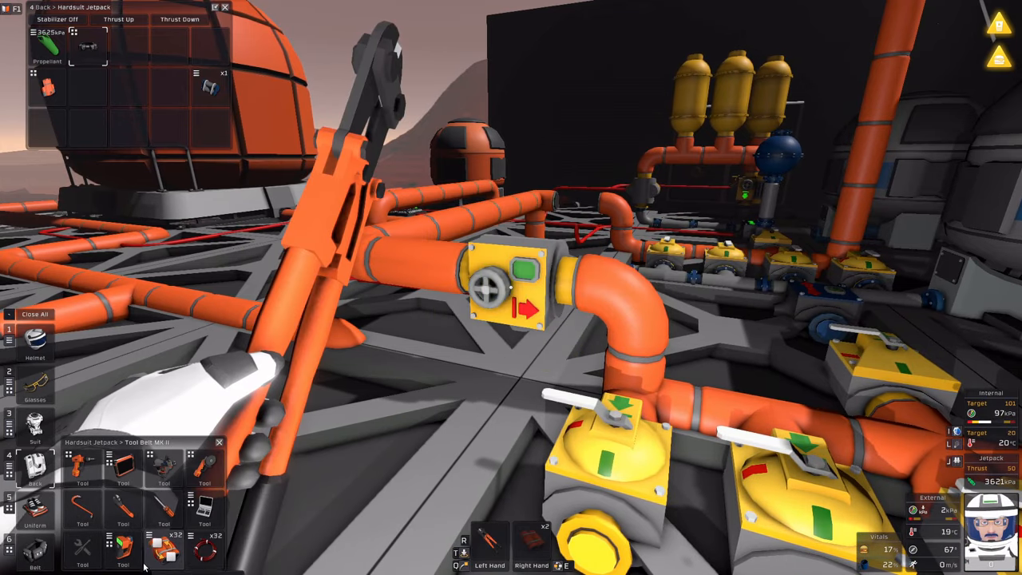
click(161, 549)
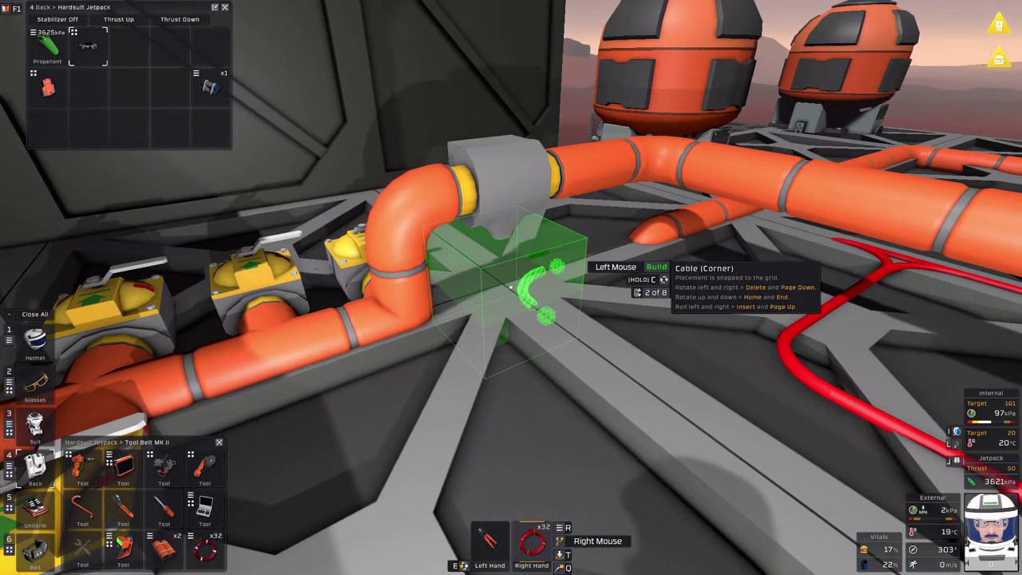
key(Home)
click(511, 287)
click(511, 288)
scroll(510, 287, up, 1)
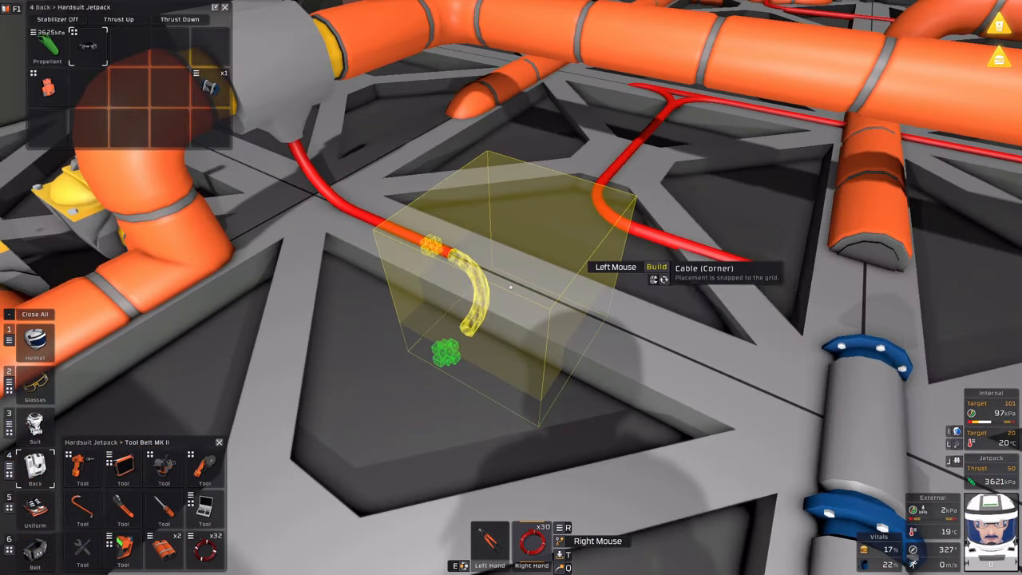
scroll(511, 287, down, 1)
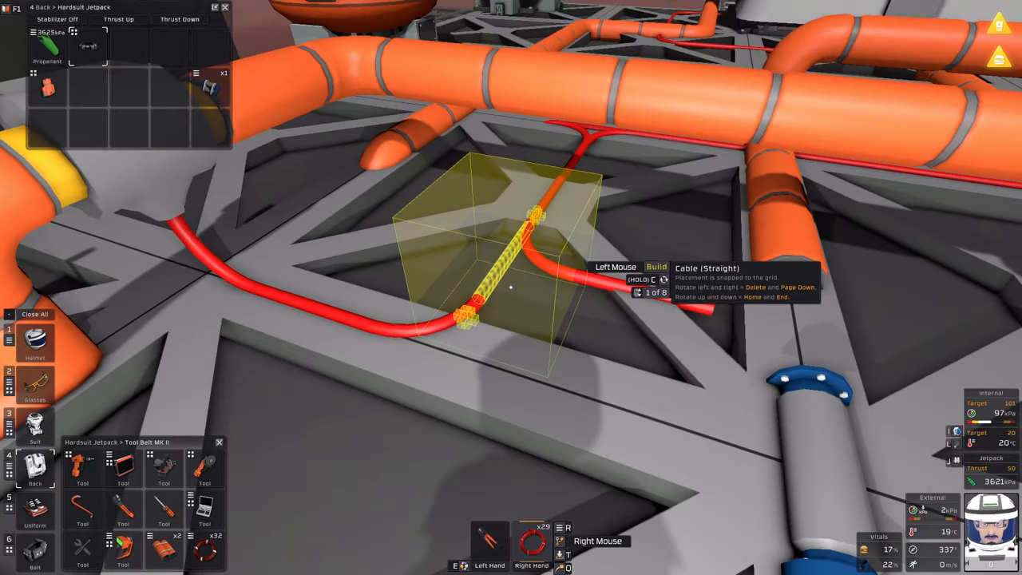
click(511, 287)
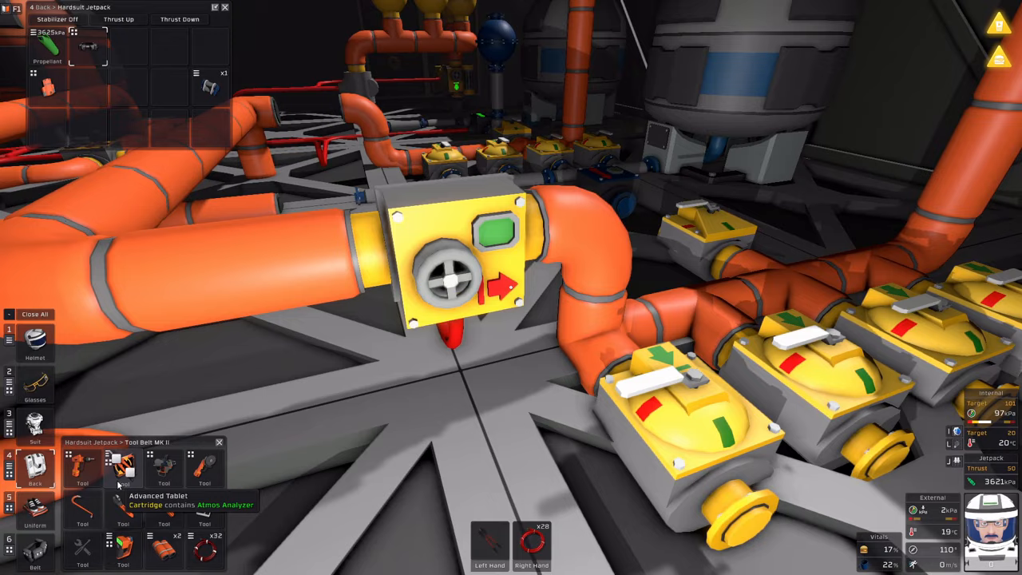
click(119, 478)
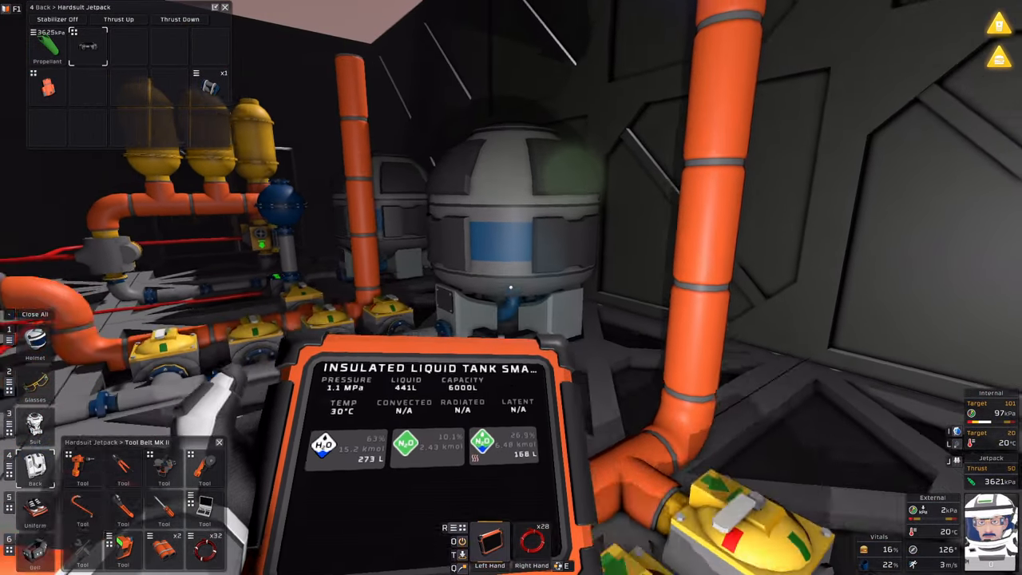
key(F1)
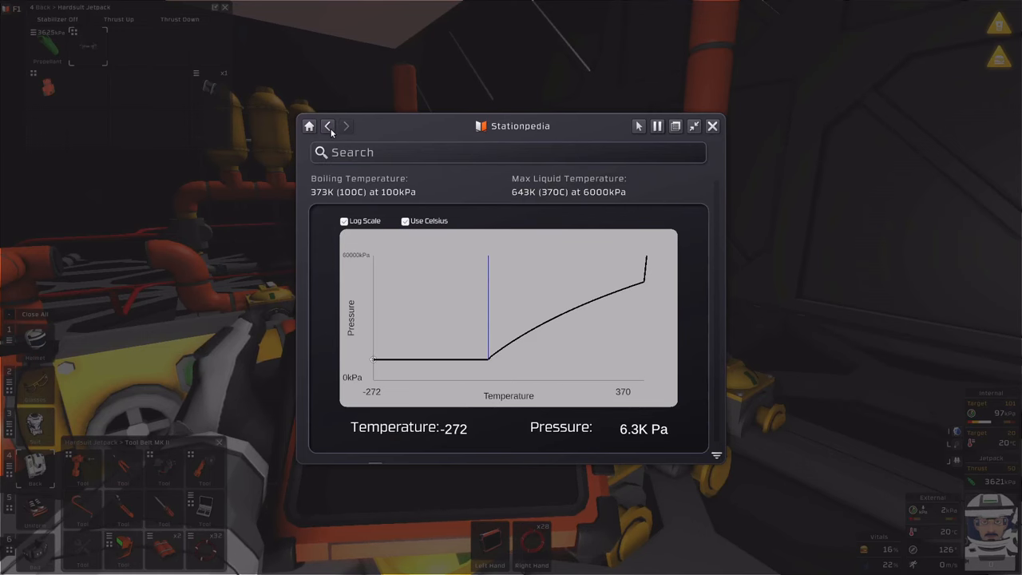
click(329, 126)
click(565, 307)
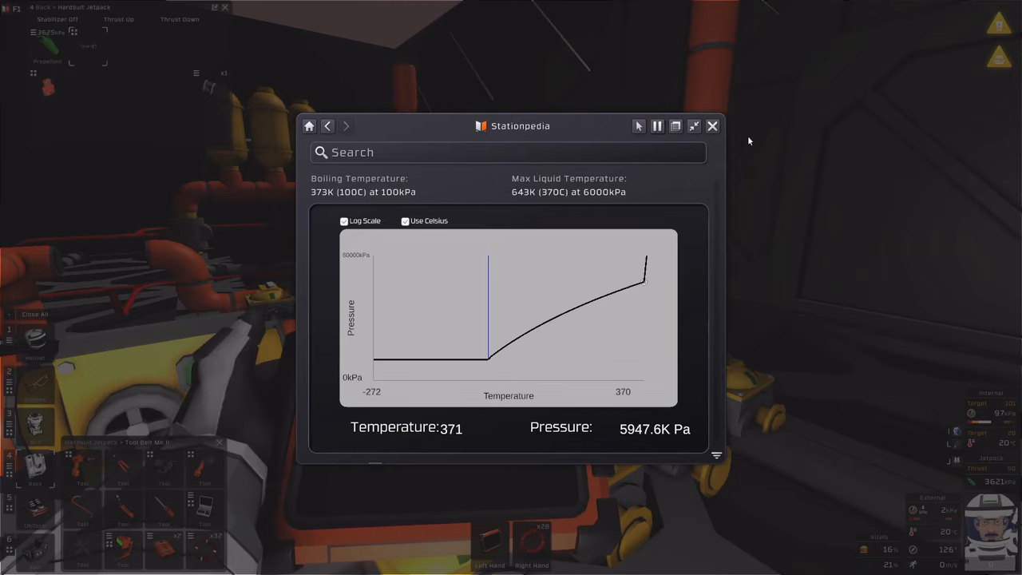
click(712, 125)
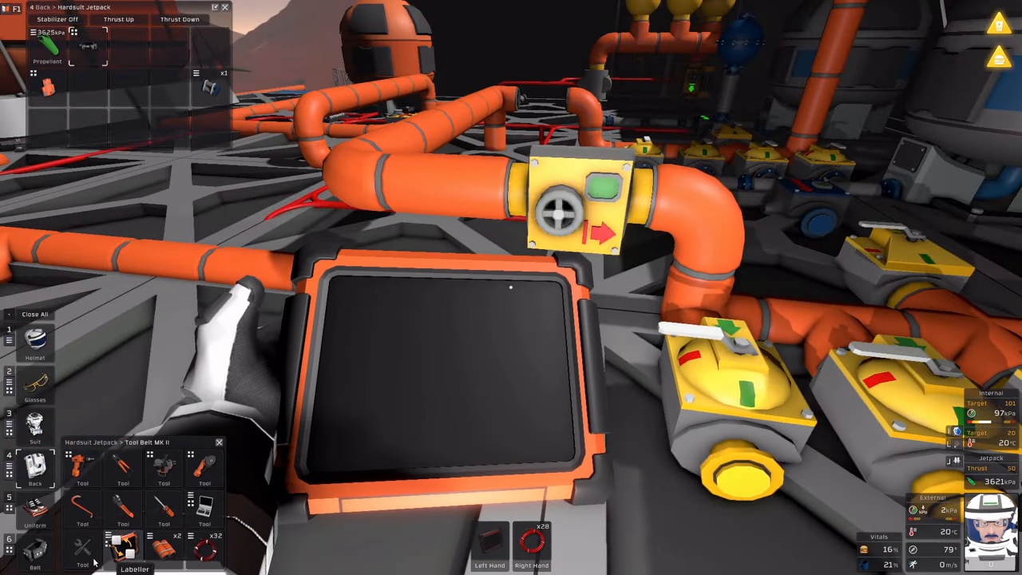
Use the labeller to set the pressure regulator output to 200.
key(5)
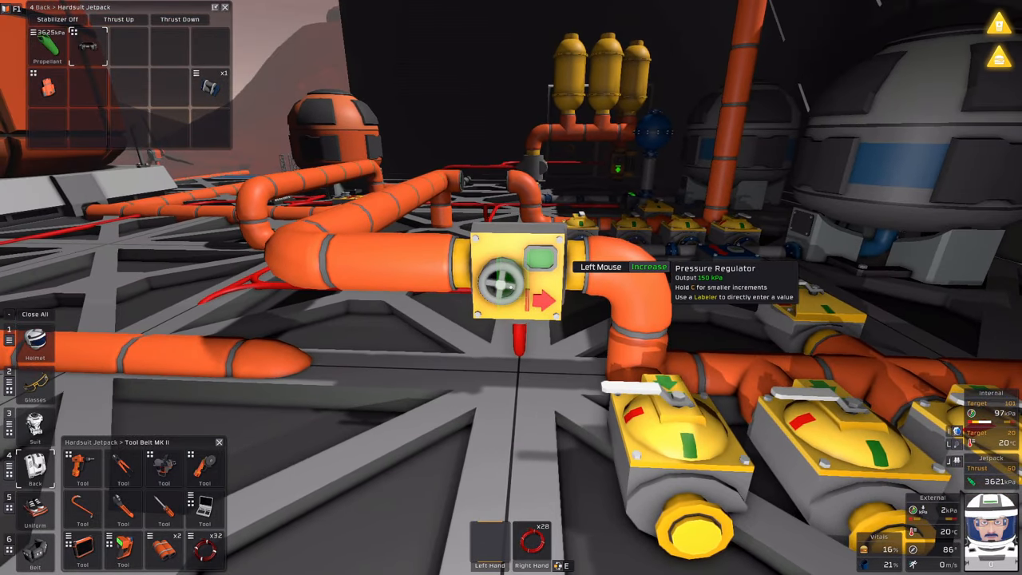
key(alt)
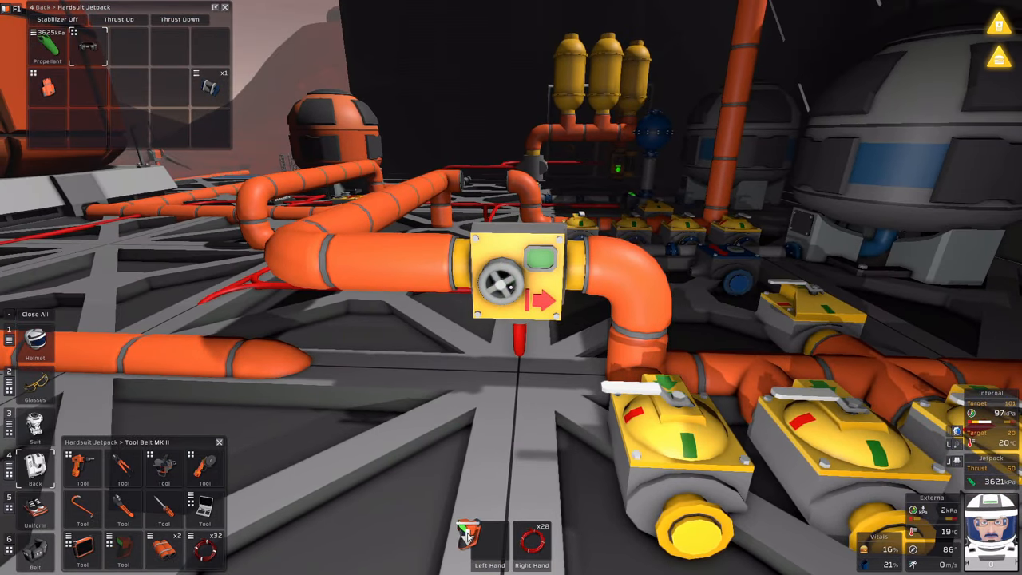
click(467, 535)
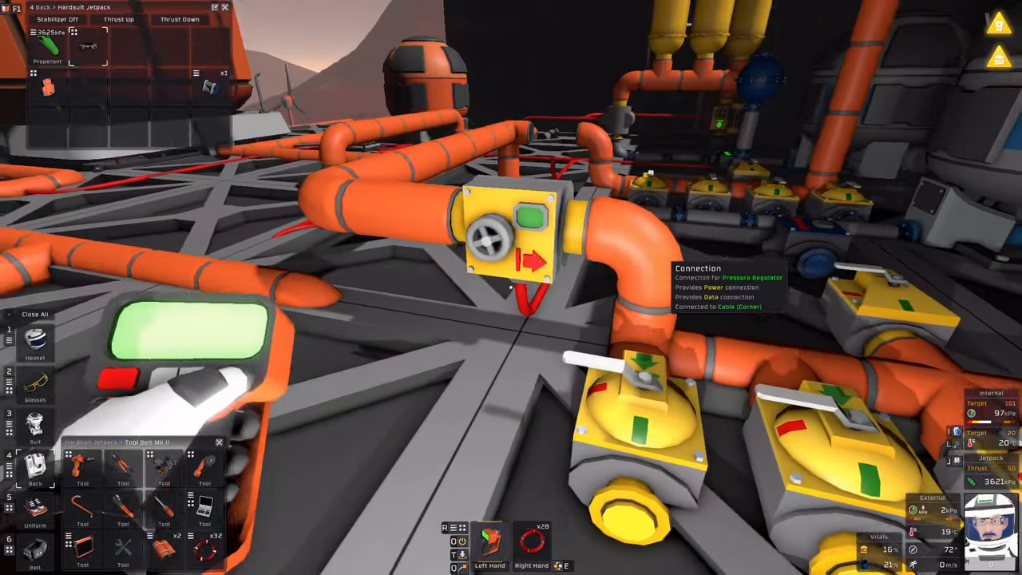
click(511, 288)
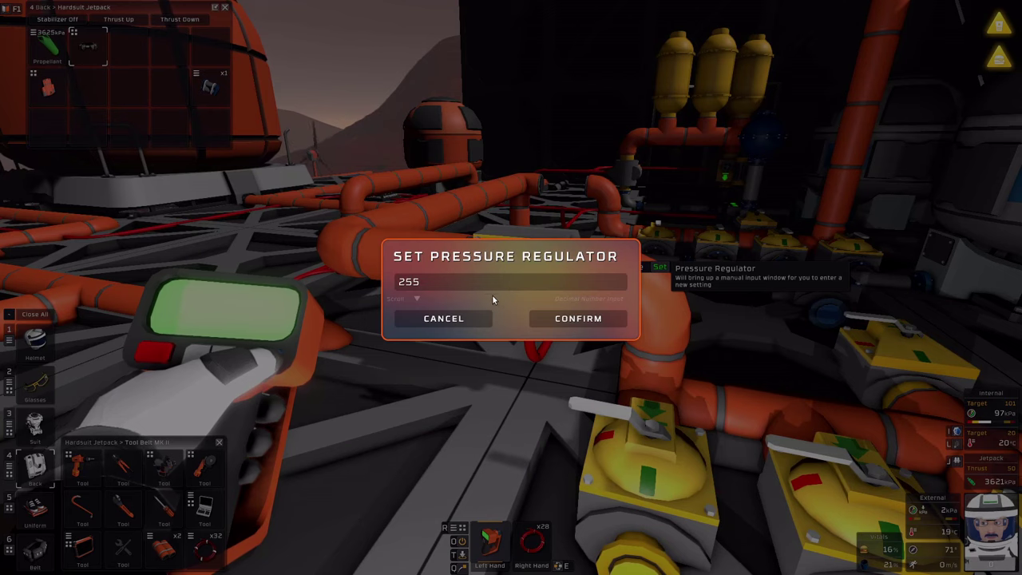
click(578, 317)
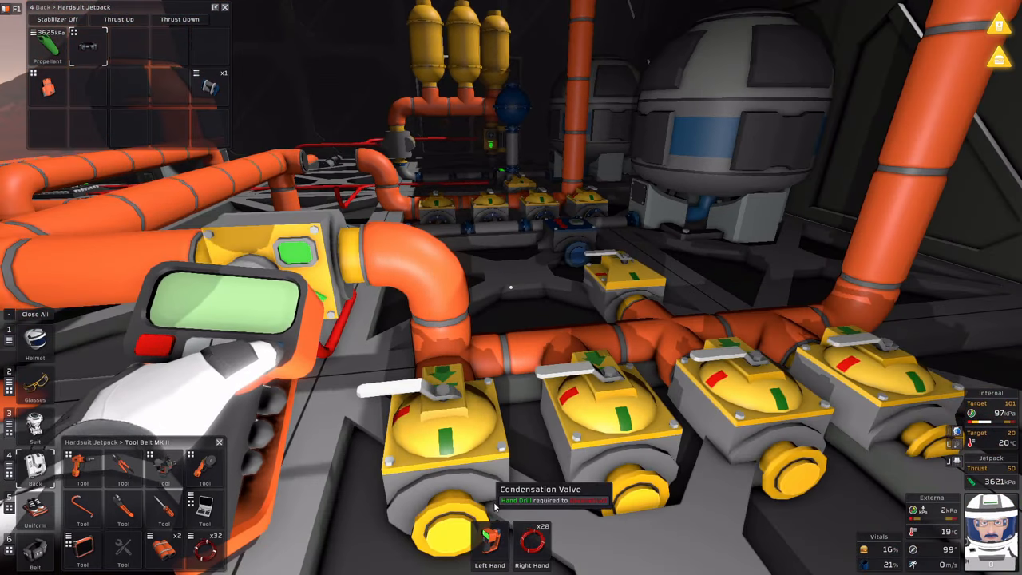
key(x)
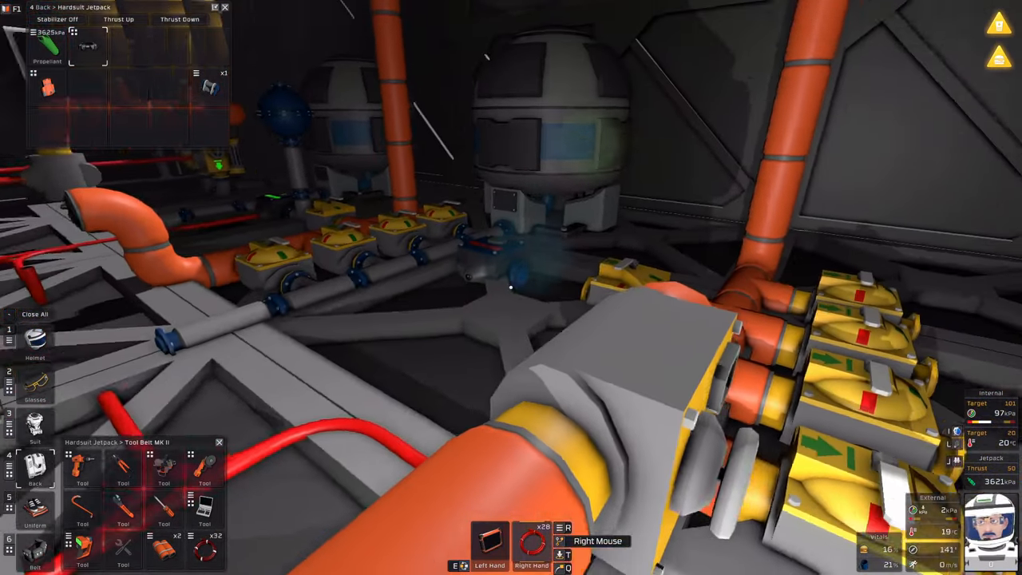
Fill the gap in the liquid line with an insulated pipe and raise the tablet.
key(alt)
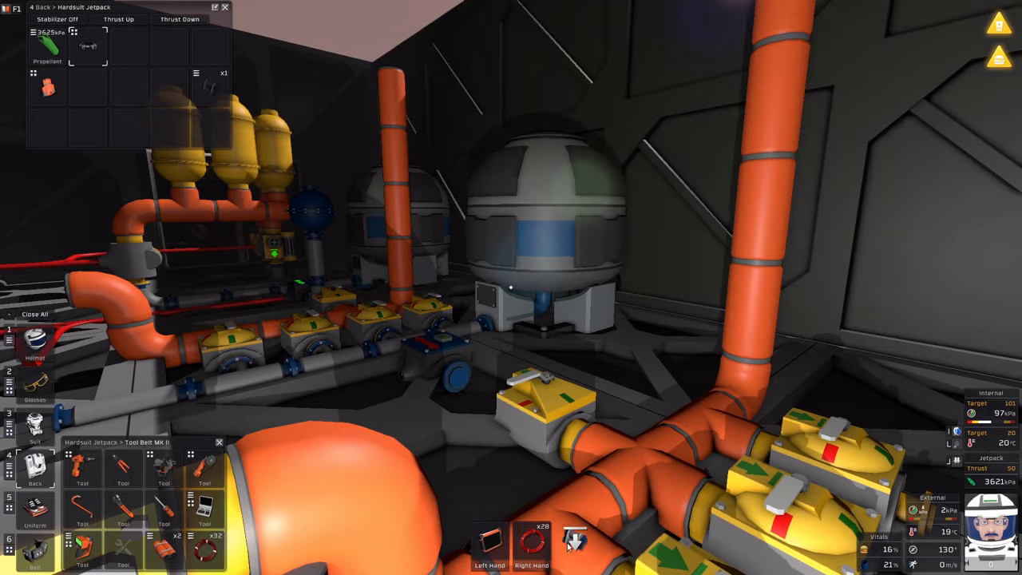
drag(563, 545, 531, 542)
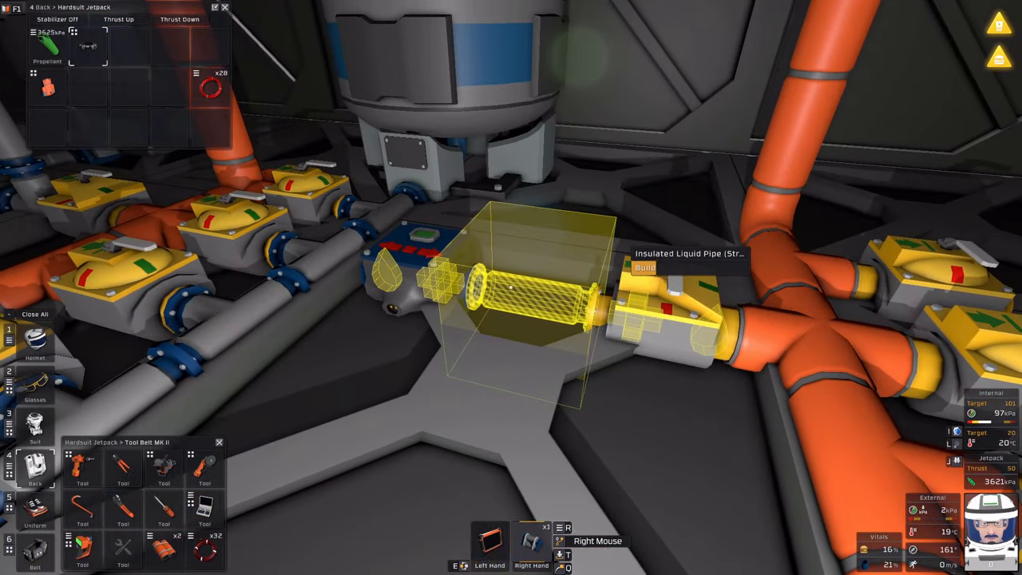
click(511, 288)
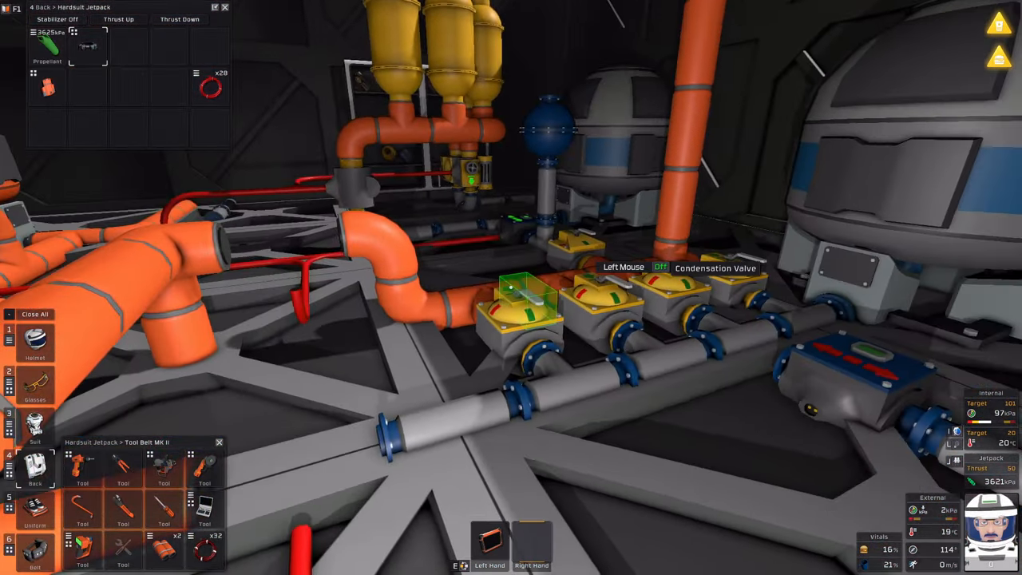
key(w)
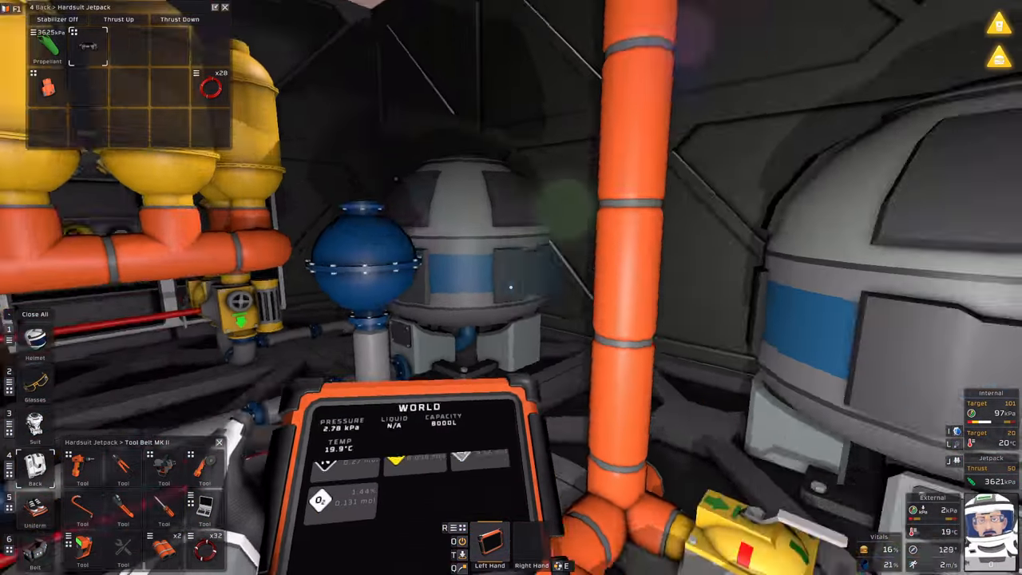
Walk past the insulated tank reading its pollutant/water/N2O mix, then scan the nearby pipe networks.
key(w)
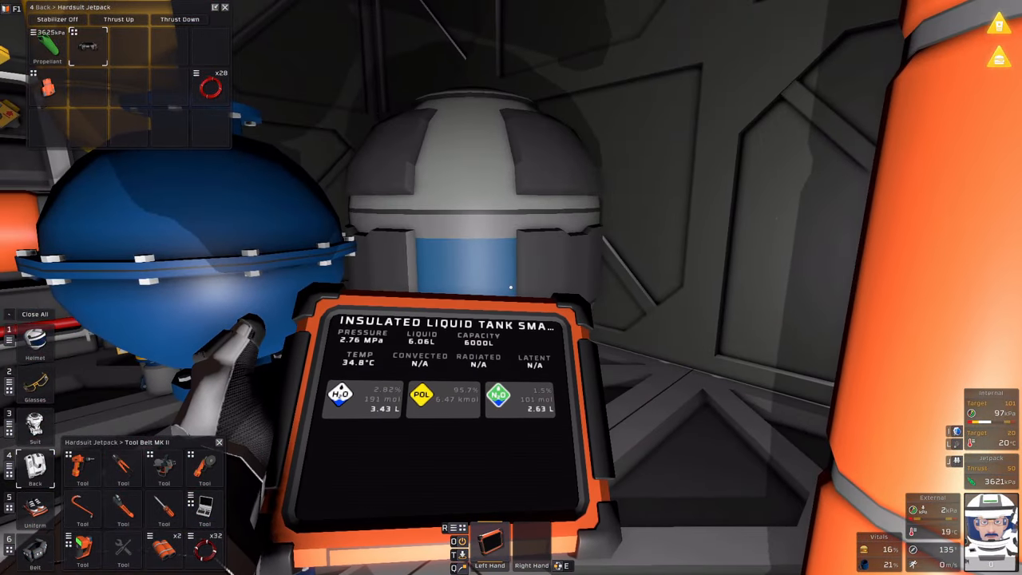
key(w)
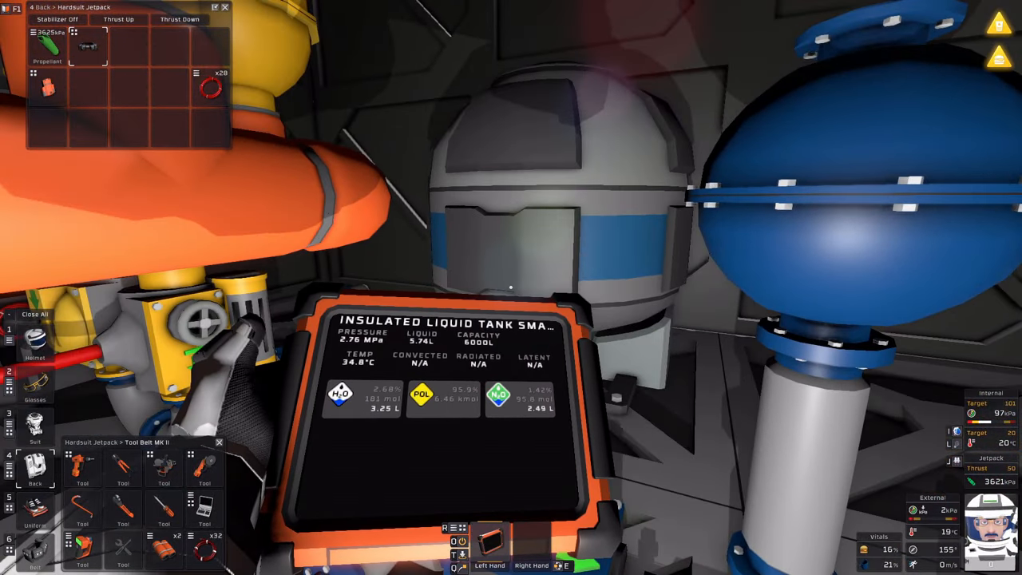
key(w)
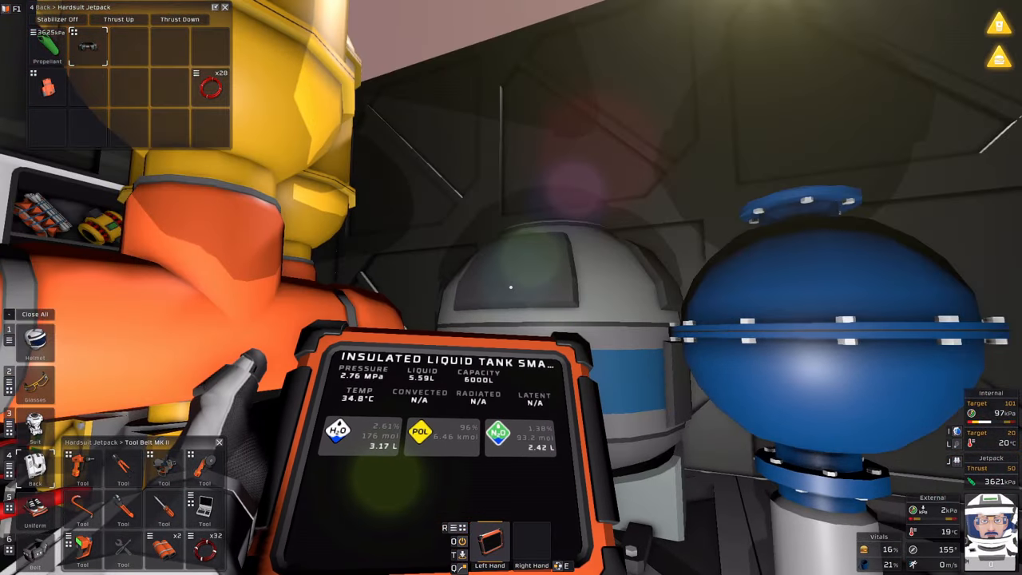
key(w)
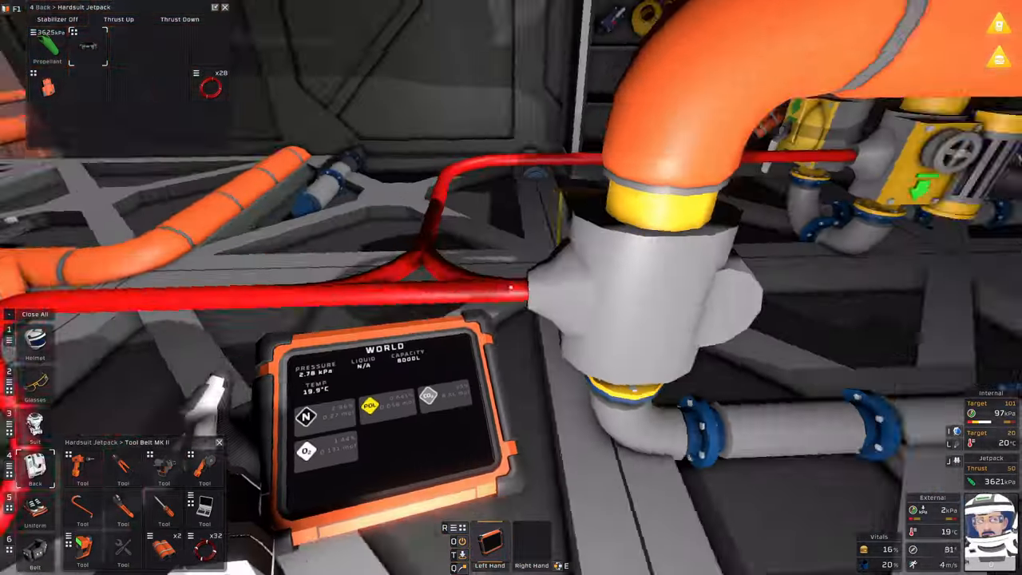
key(w)
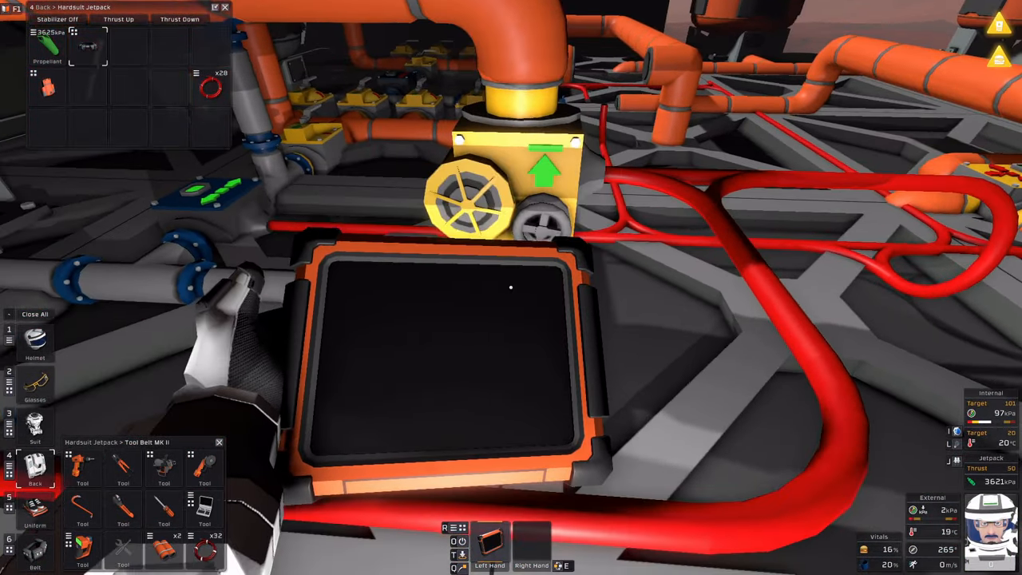
key(w)
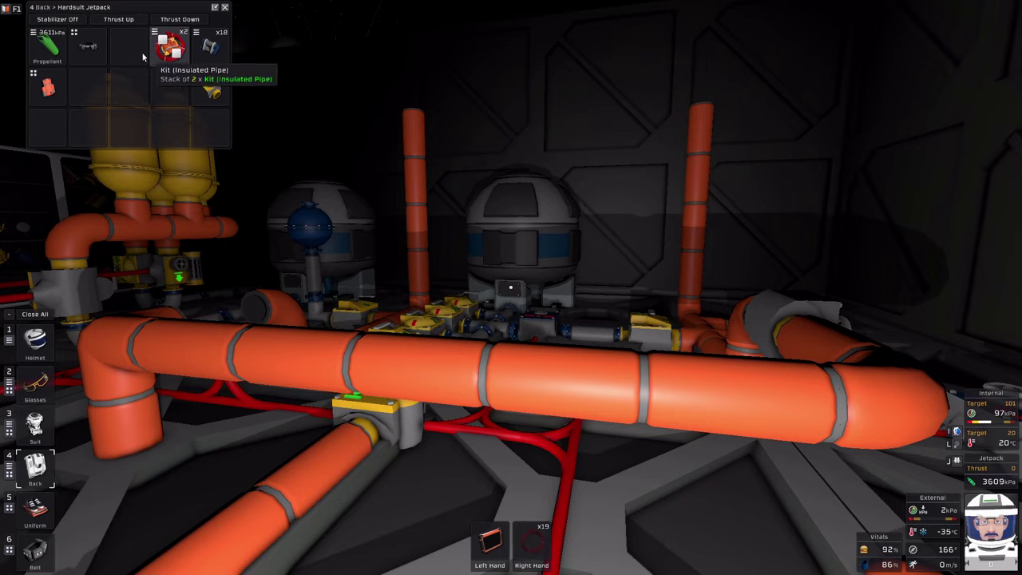
Stow the cable coil, equip the tablet and scan the floor and valve-row pipe networks.
click(136, 48)
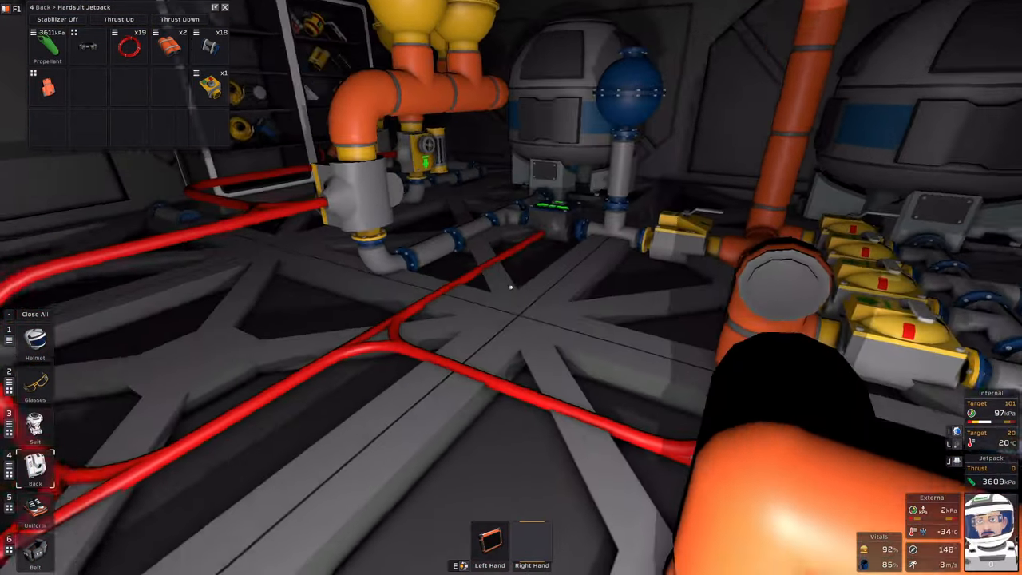
key(r)
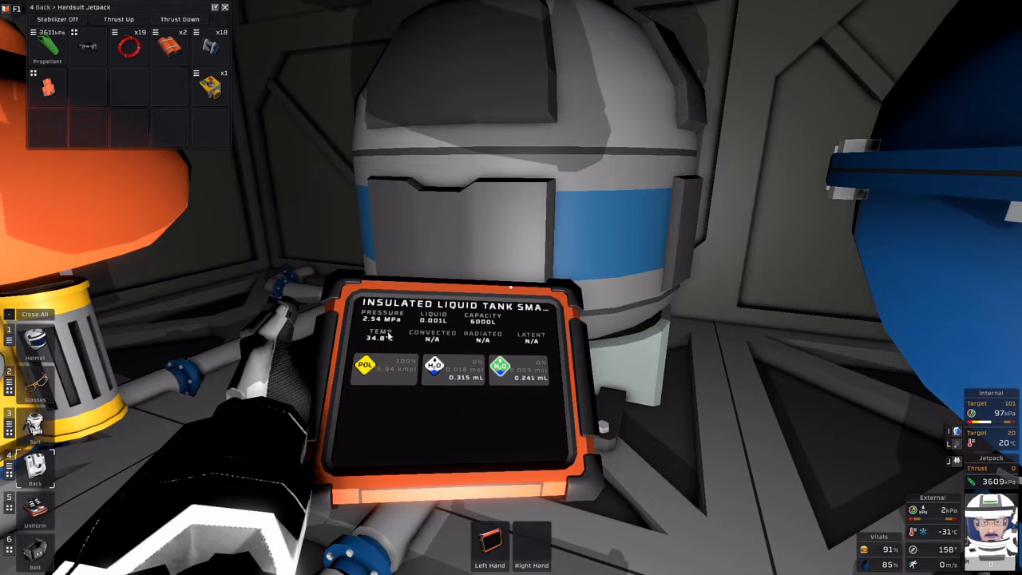
drag(391, 335, 639, 159)
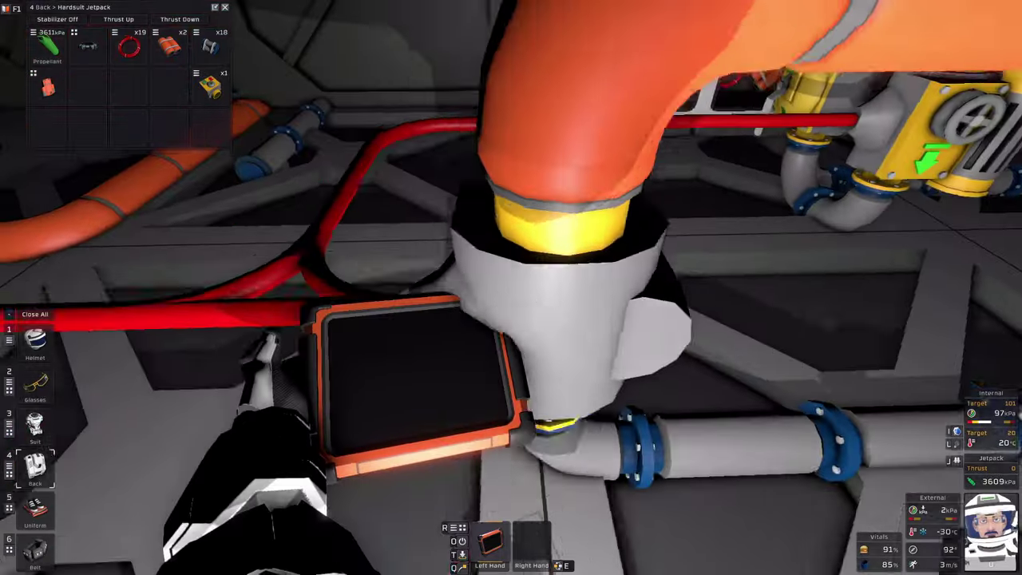
drag(511, 287, 320, 160)
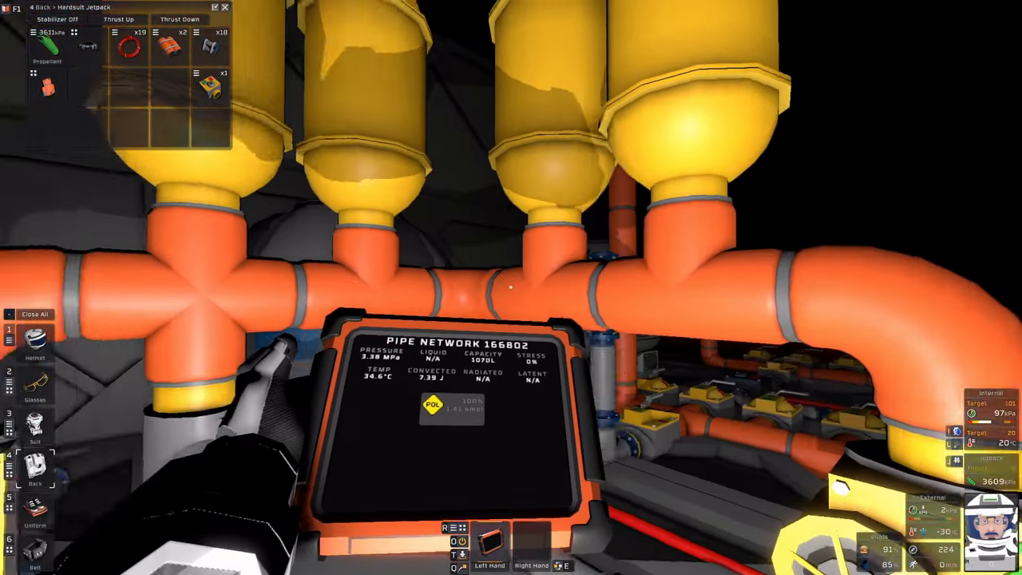
key(w)
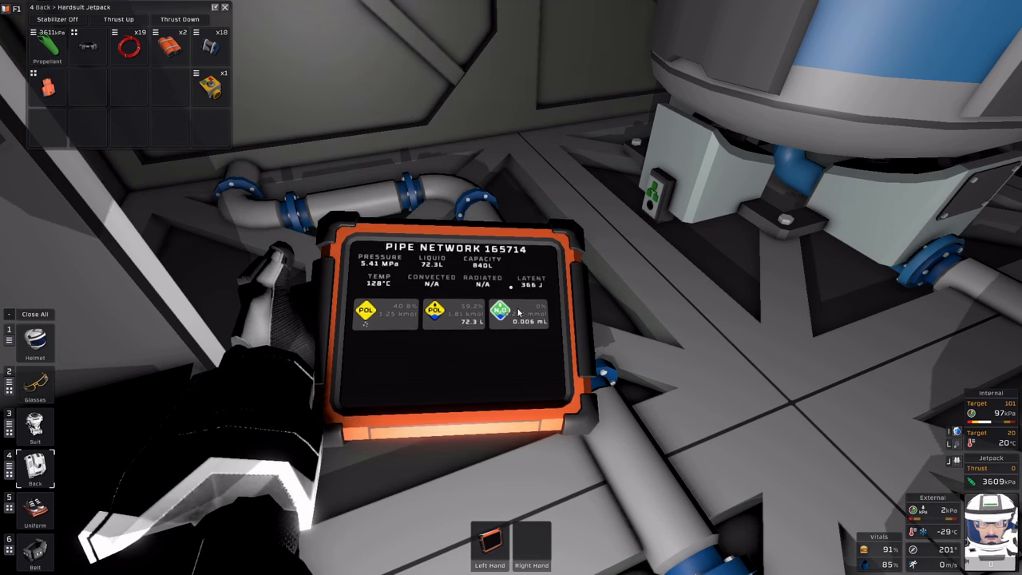
key(w)
key(w)
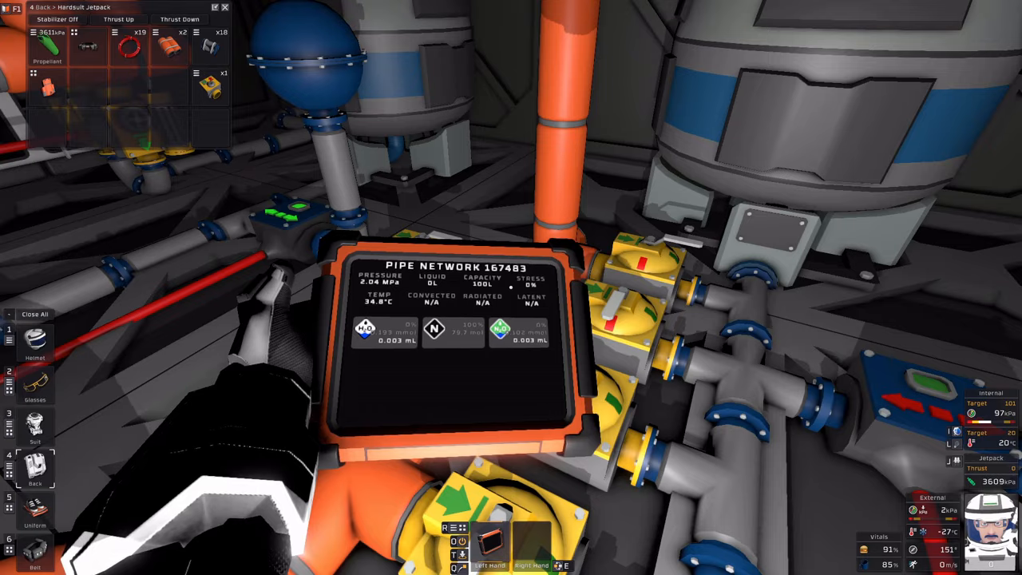
key(w)
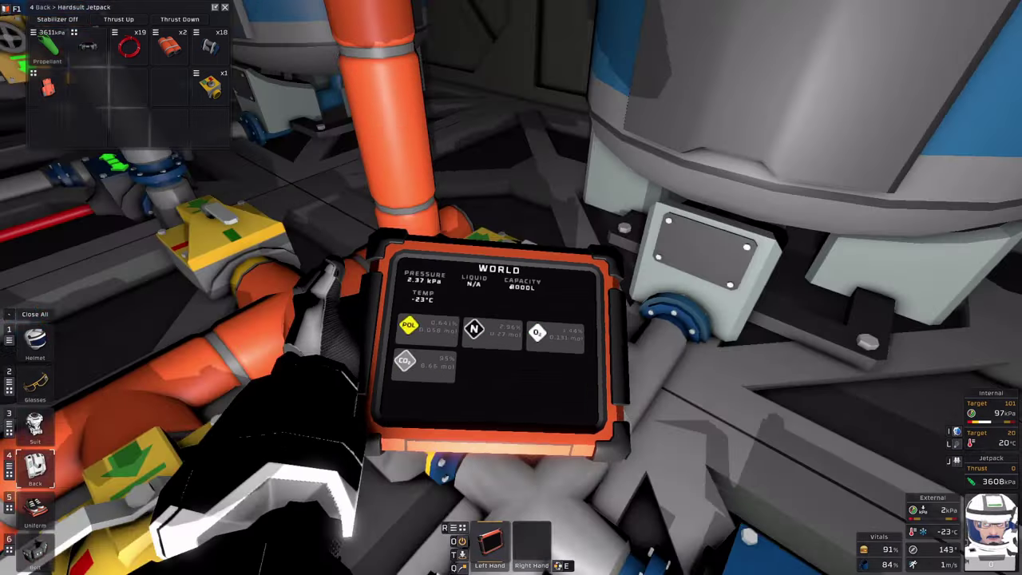
Scan the pipe heater line, the valve networks and the collection tank holding about 279 L water.
key(w)
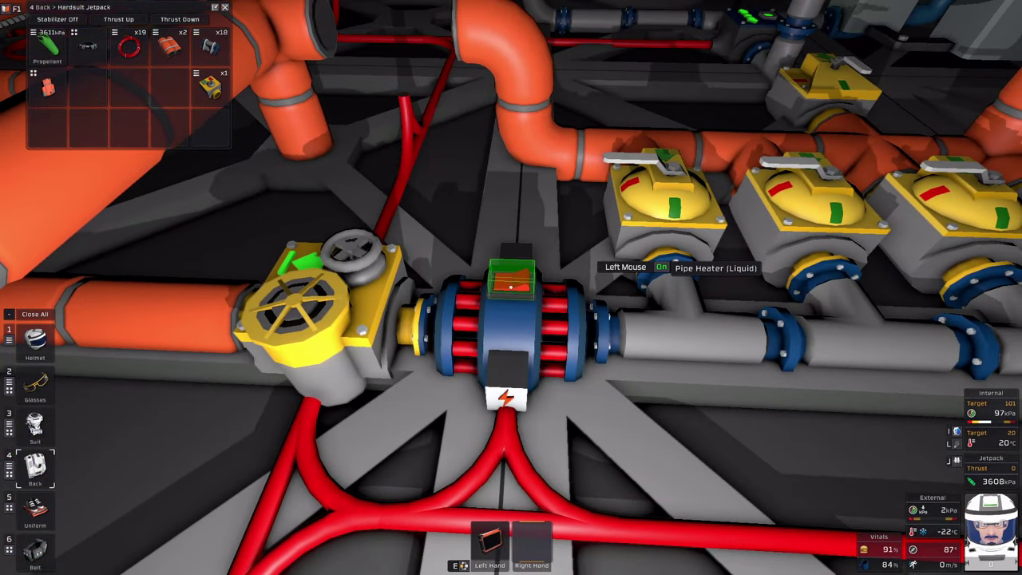
click(511, 288)
key(3)
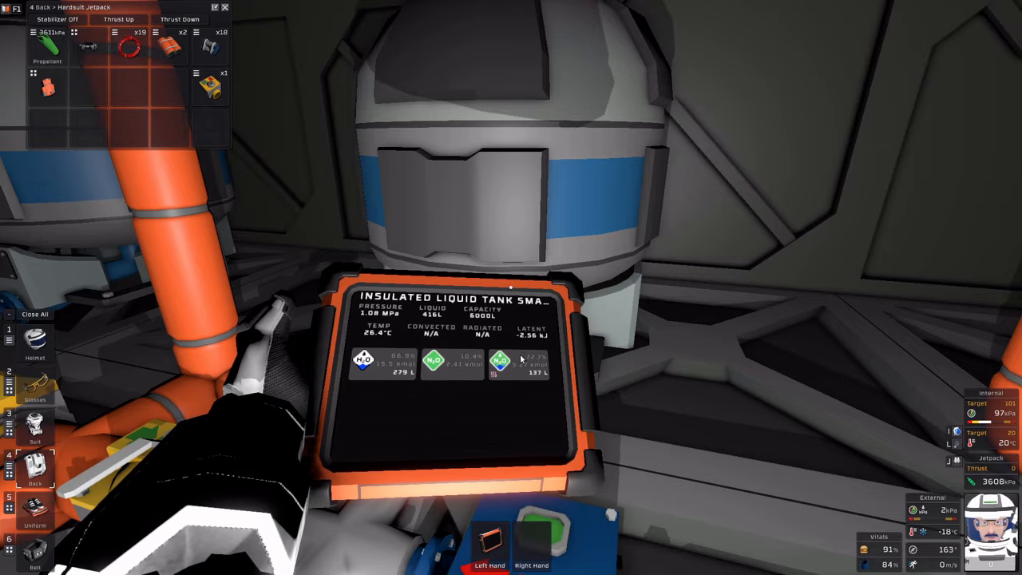
drag(537, 349, 511, 287)
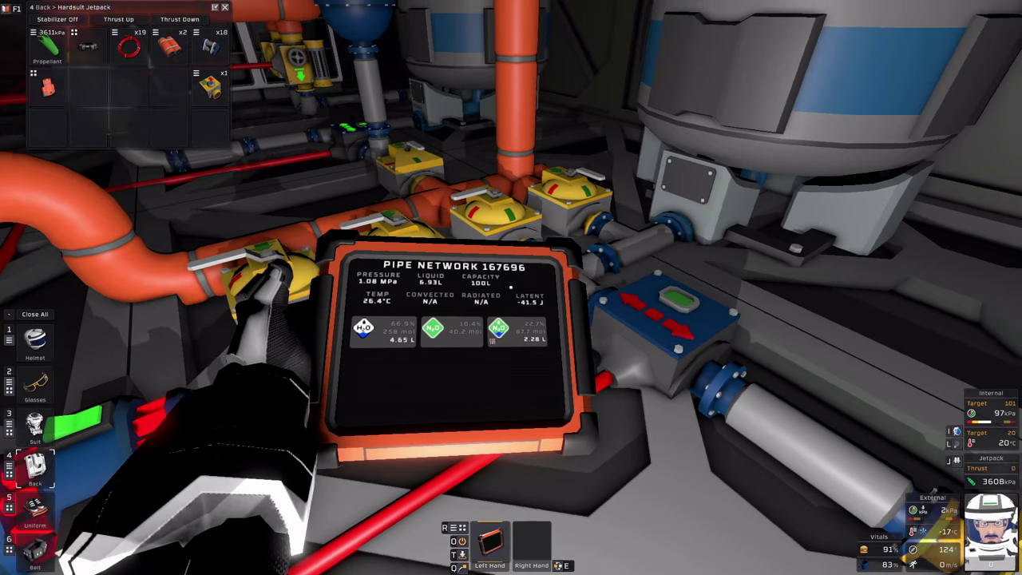
drag(511, 288, 559, 239)
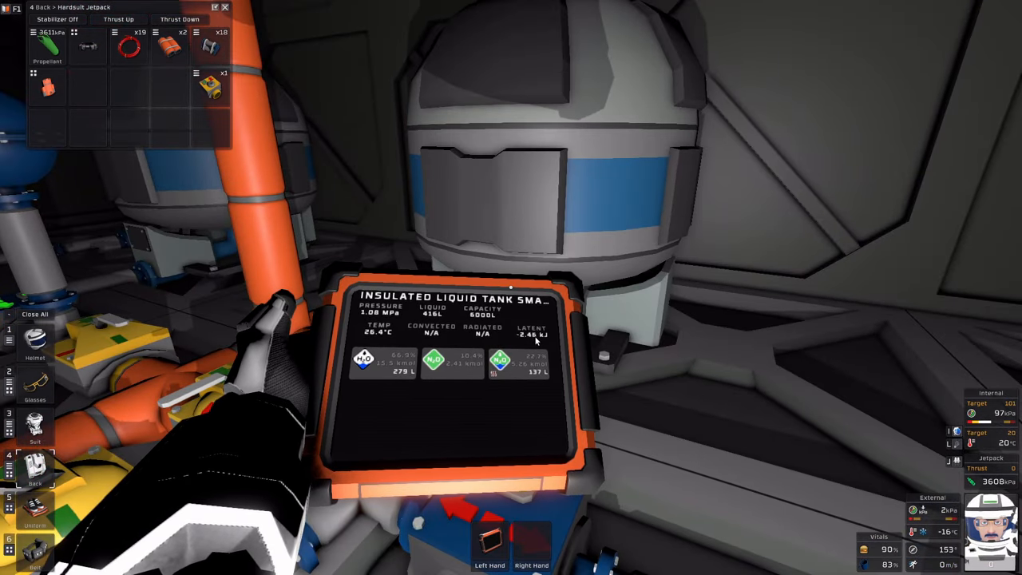
drag(511, 288, 399, 239)
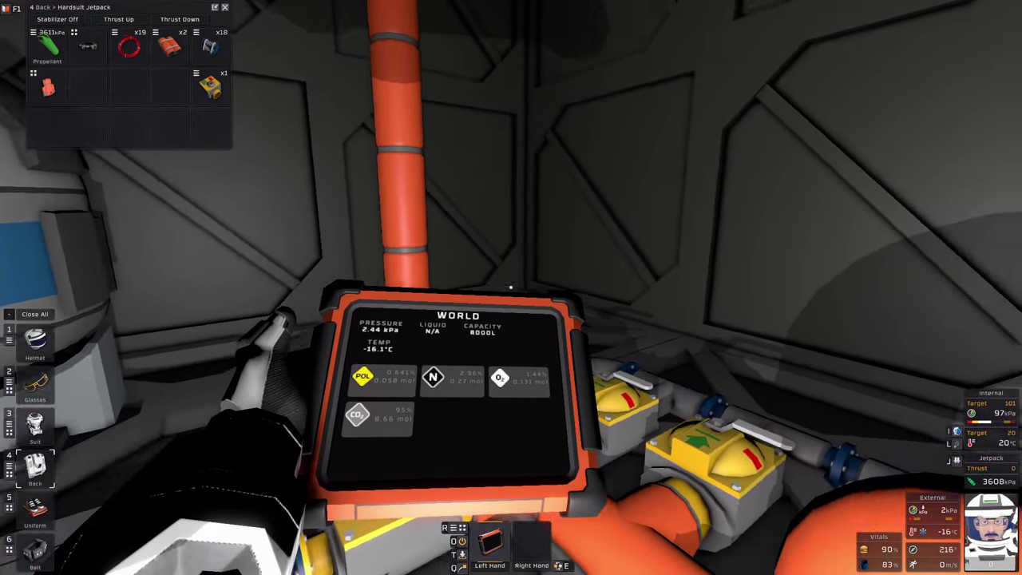
drag(511, 287, 447, 336)
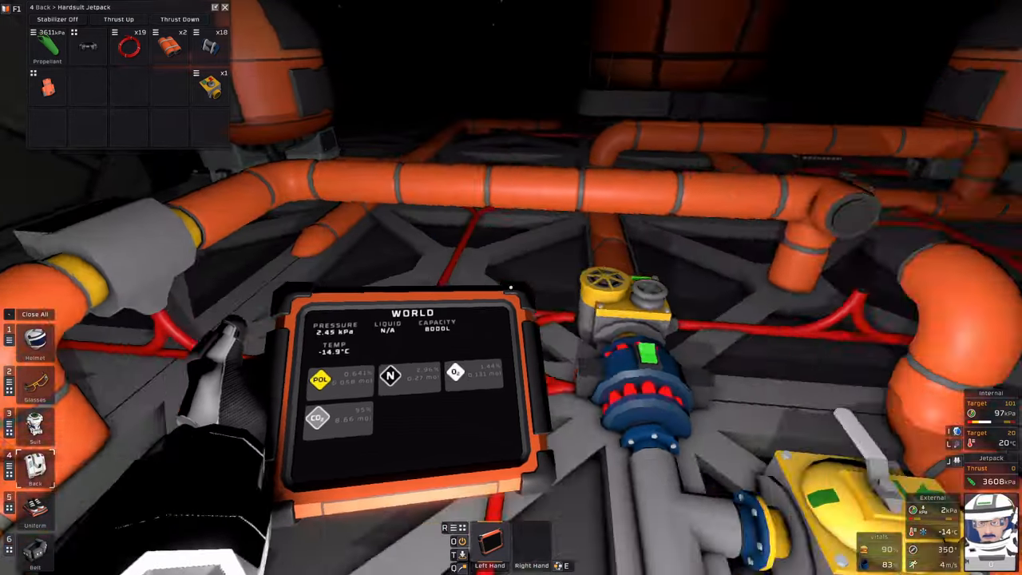
Scan the yellow-valve network, the drain line and the liquid back volume regulator, confirming nearly pure water.
key(Tab)
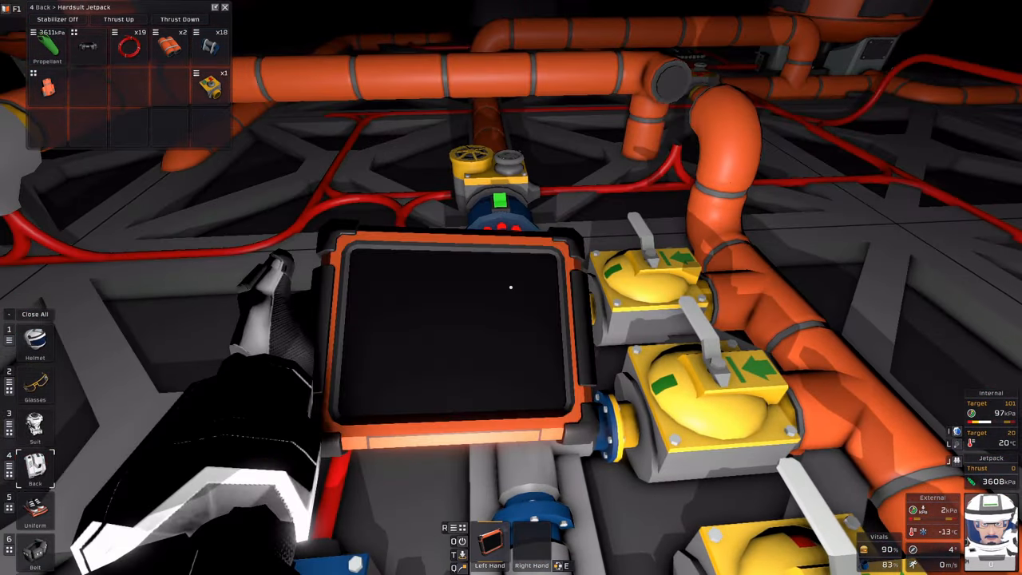
key(w)
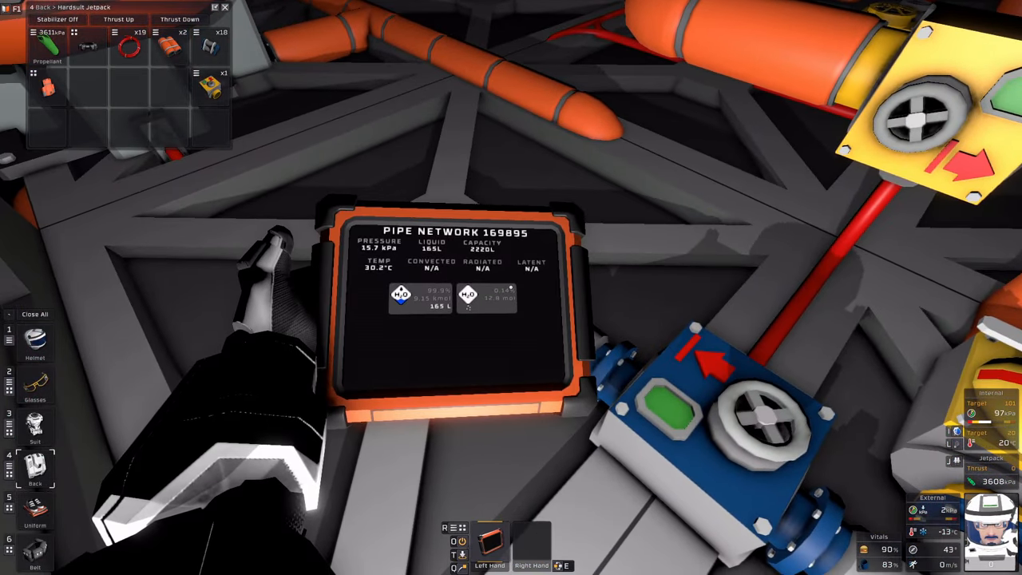
key(w)
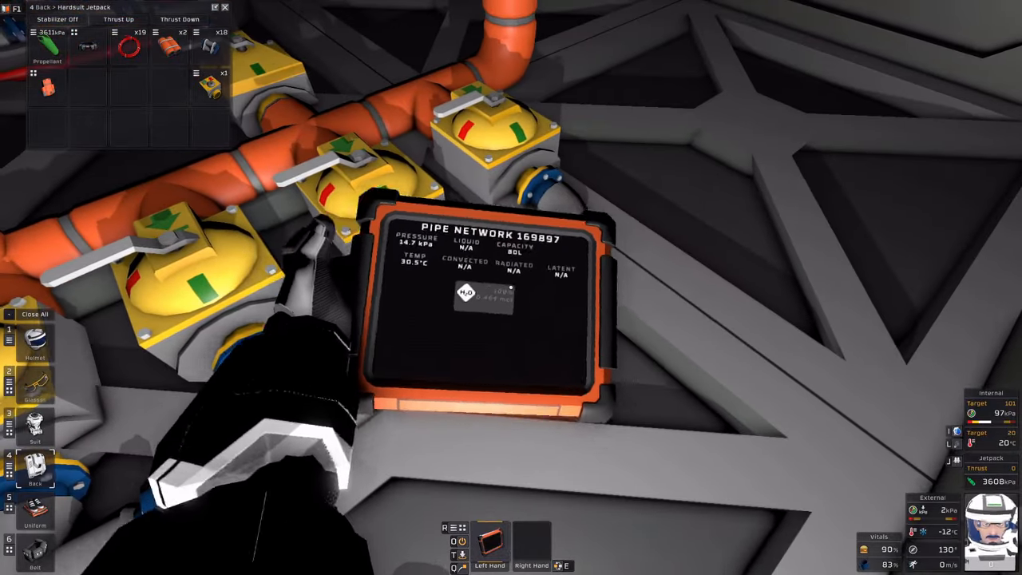
key(w)
key(w)
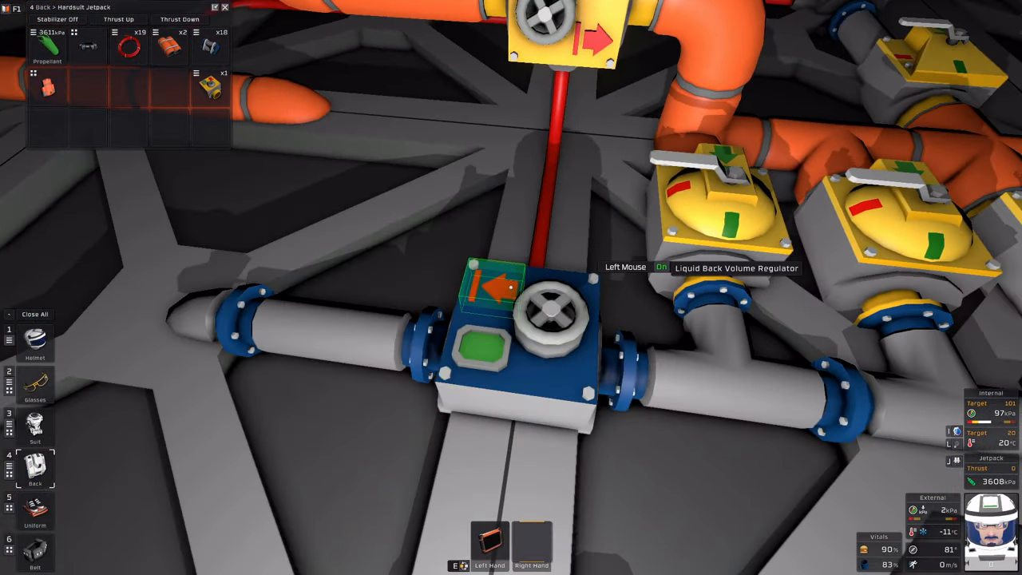
key(w)
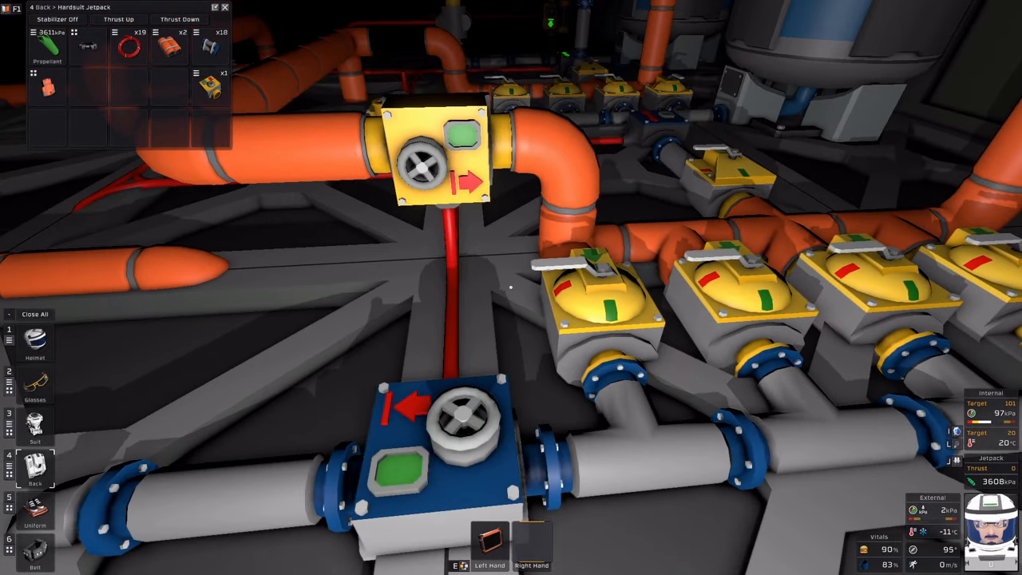
key(w)
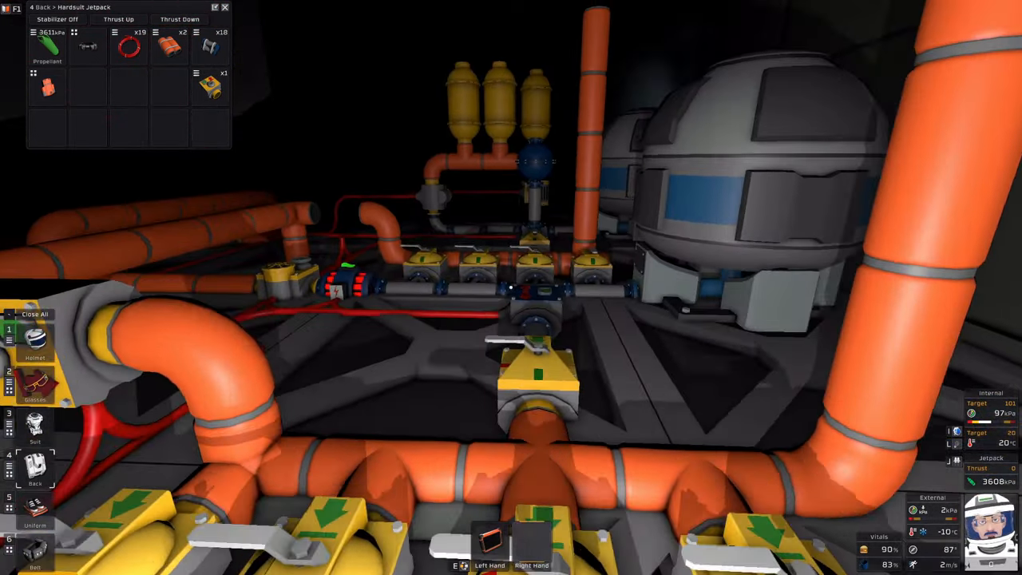
key(w)
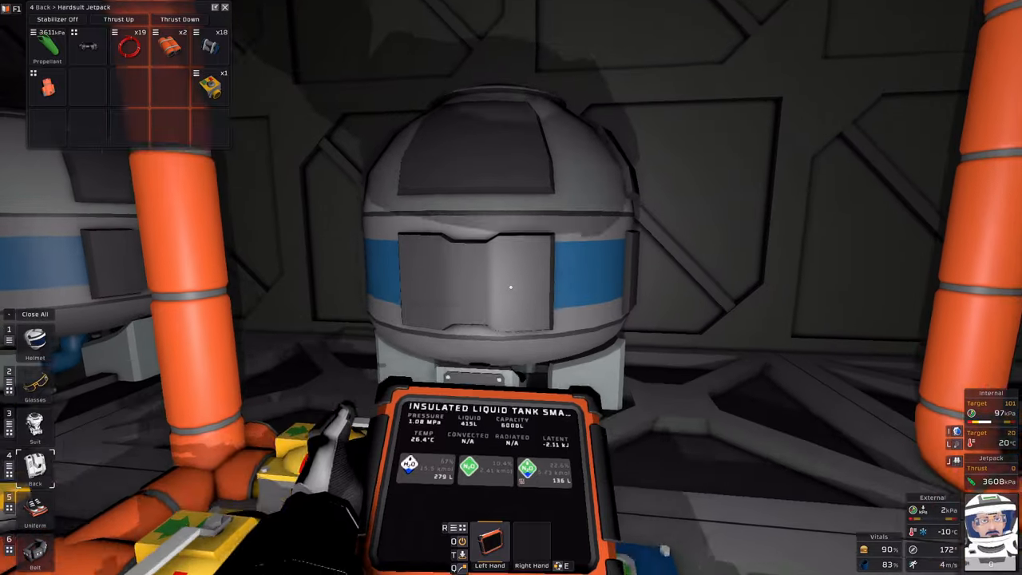
Read the small insulated liquid tank (414 L, mostly water) and the Pollutant tank with the Atmos Analyzer.
key(alt)
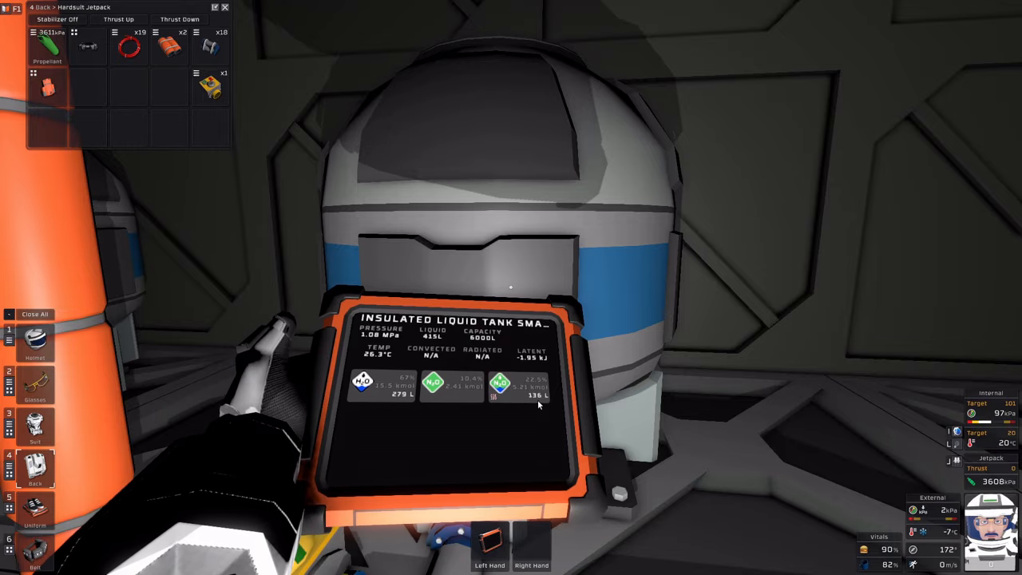
key(alt)
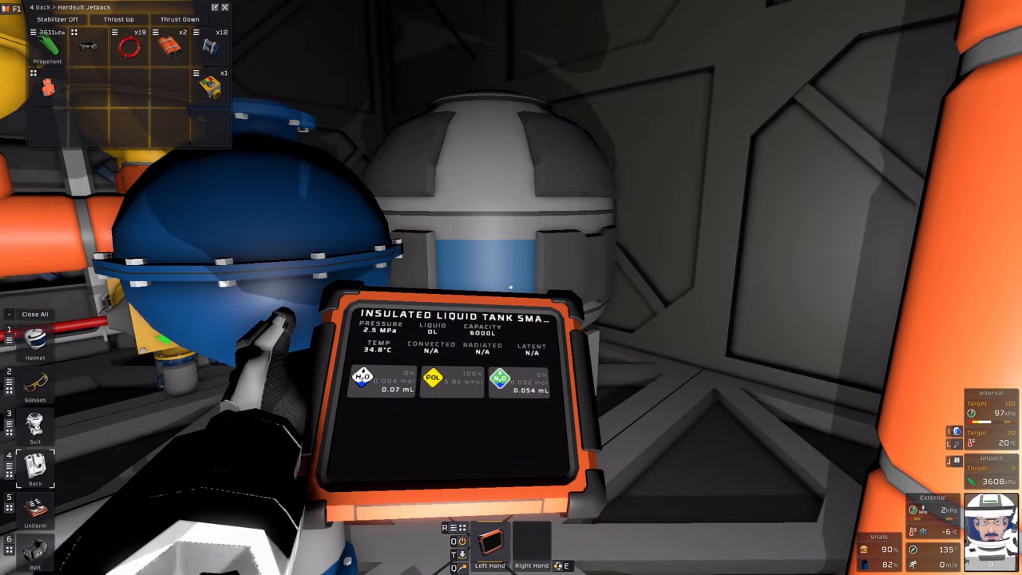
key(alt)
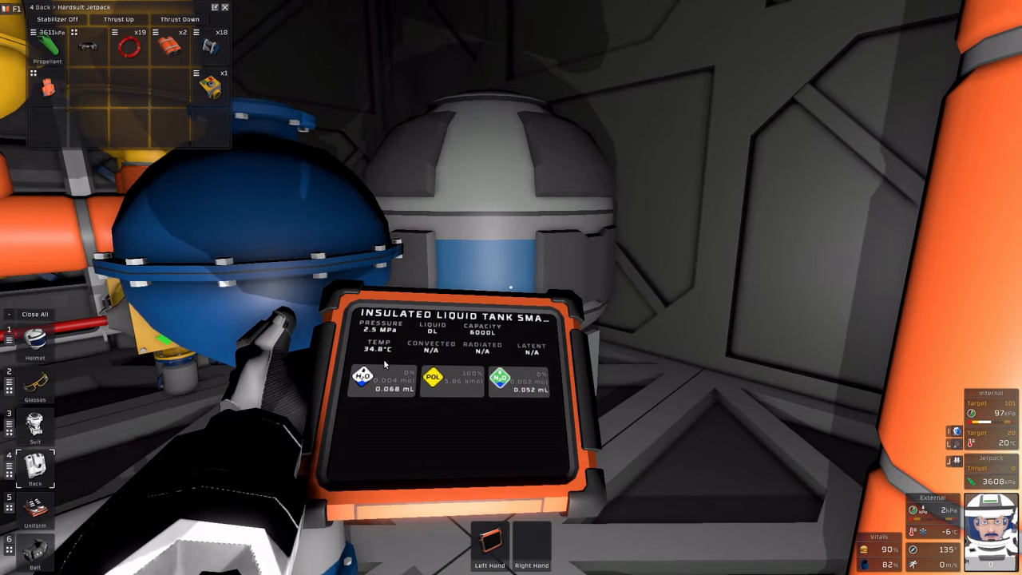
key(alt)
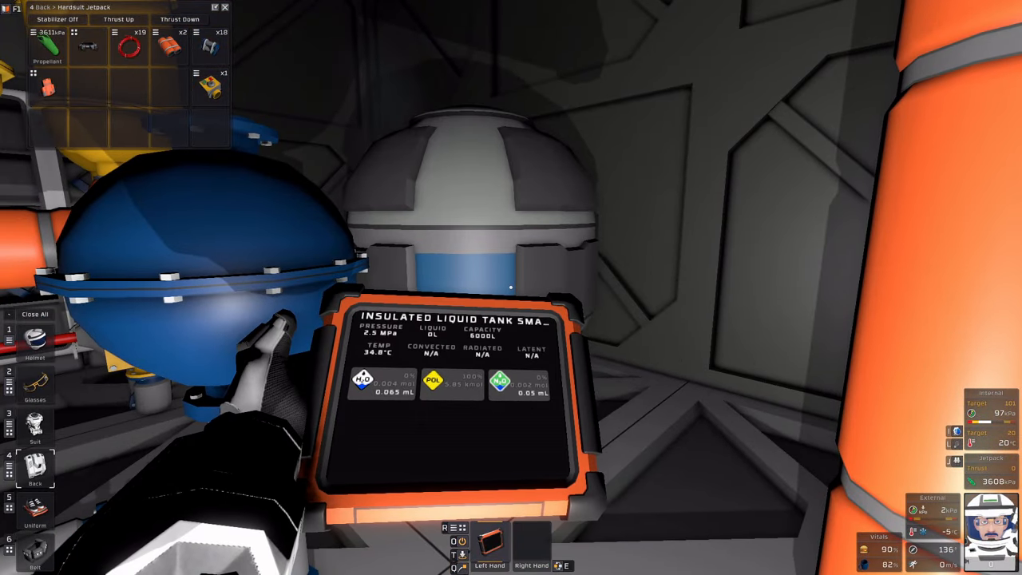
key(w)
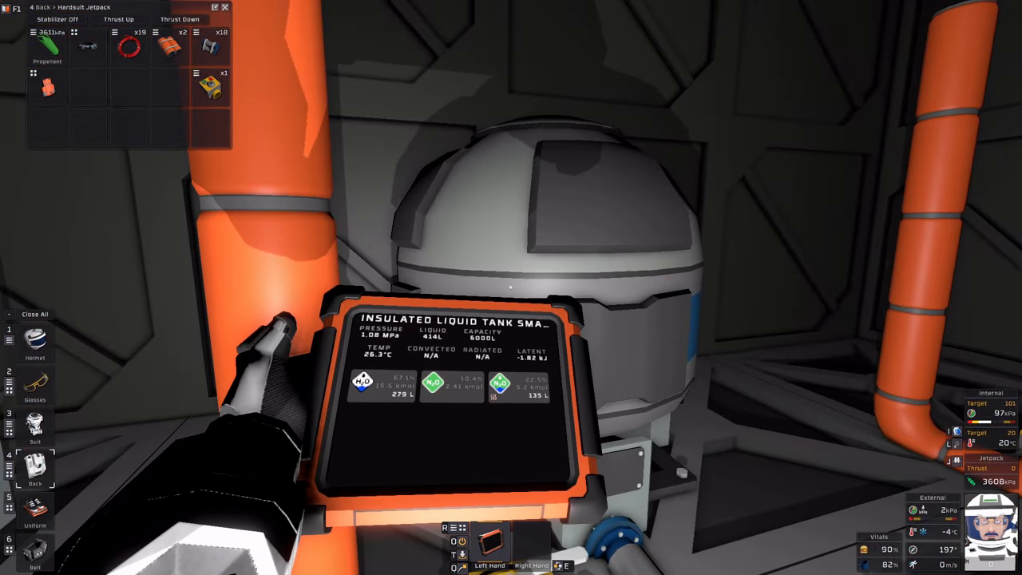
key(w)
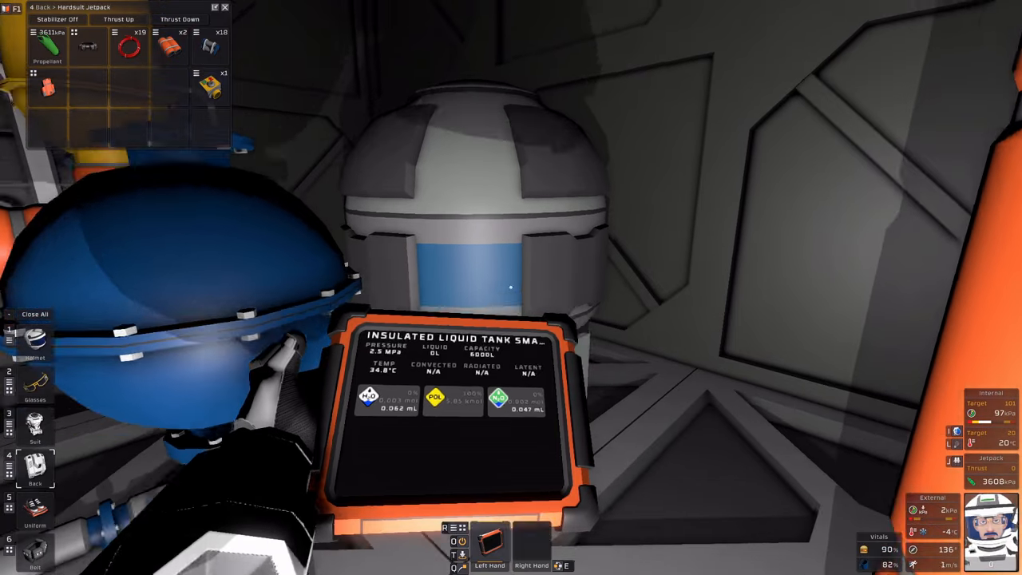
key(alt)
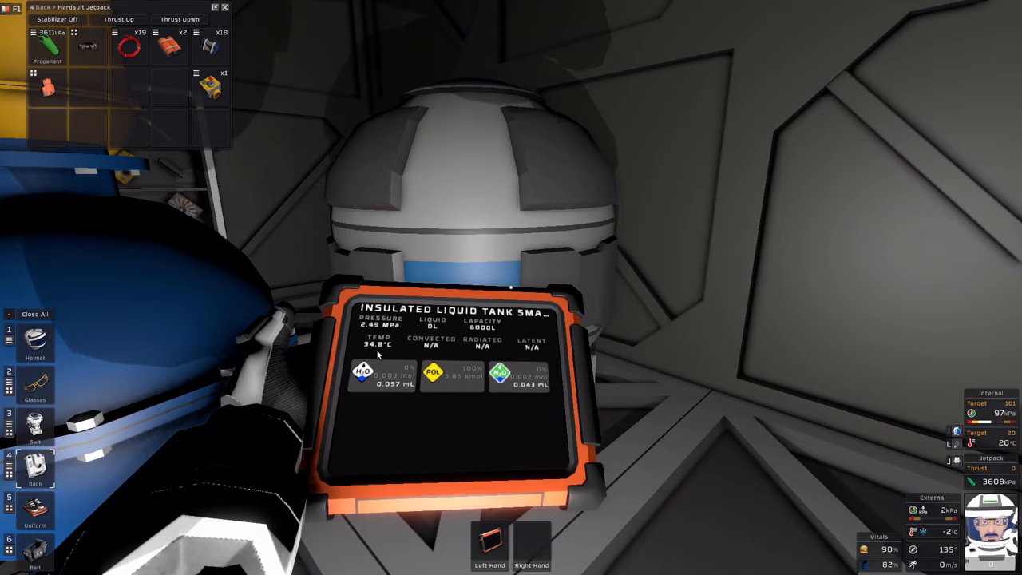
Read the floor pipe network showing 1.02 MPa pure nitrous oxide, then return to the insulated liquid tank.
key(w)
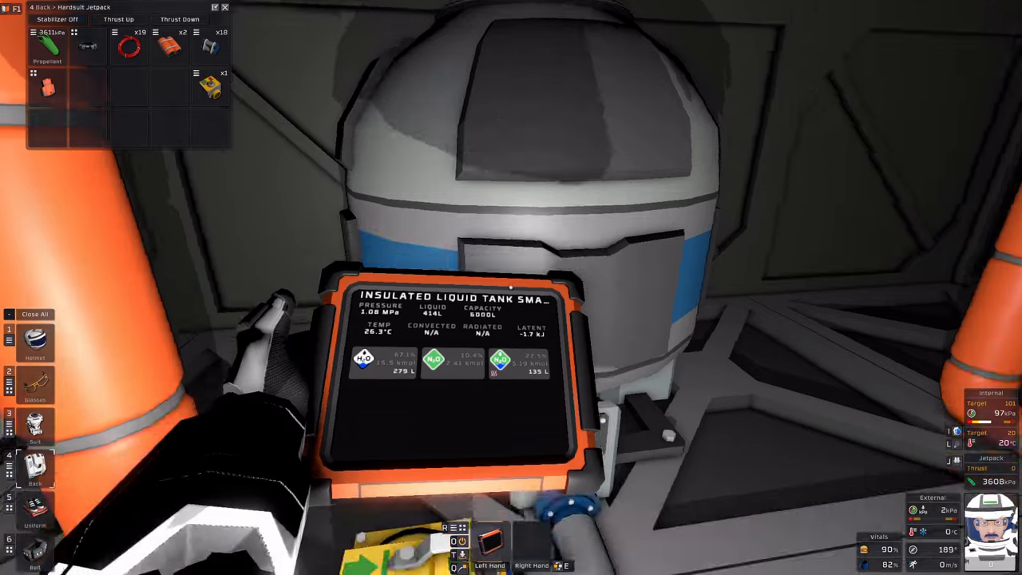
key(w)
key(w)
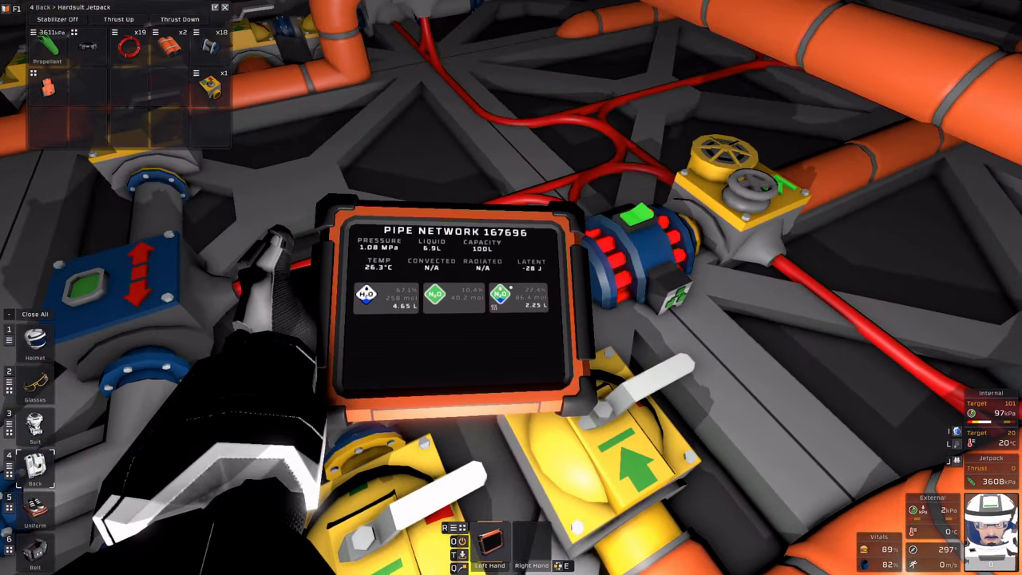
key(w)
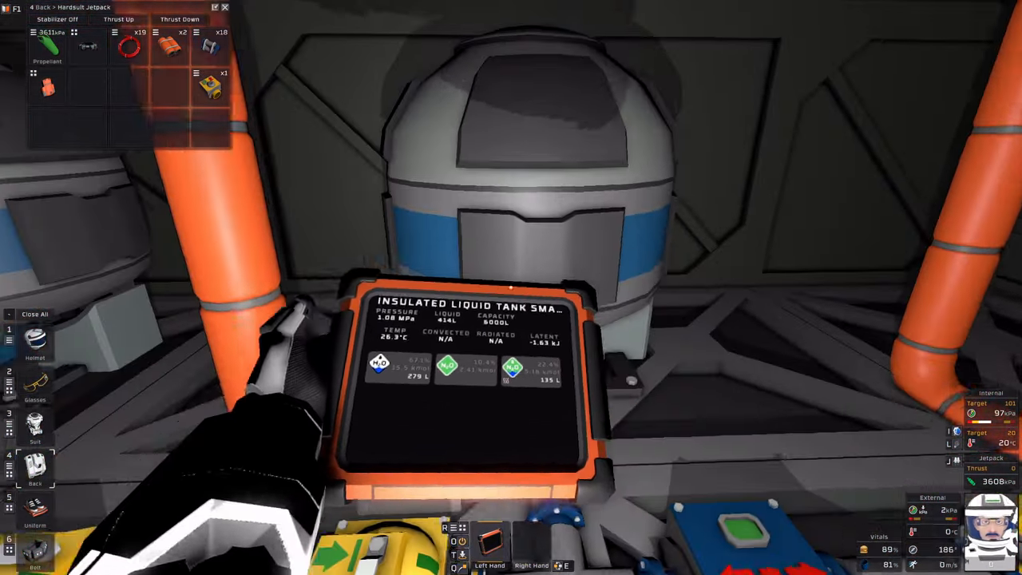
key(w)
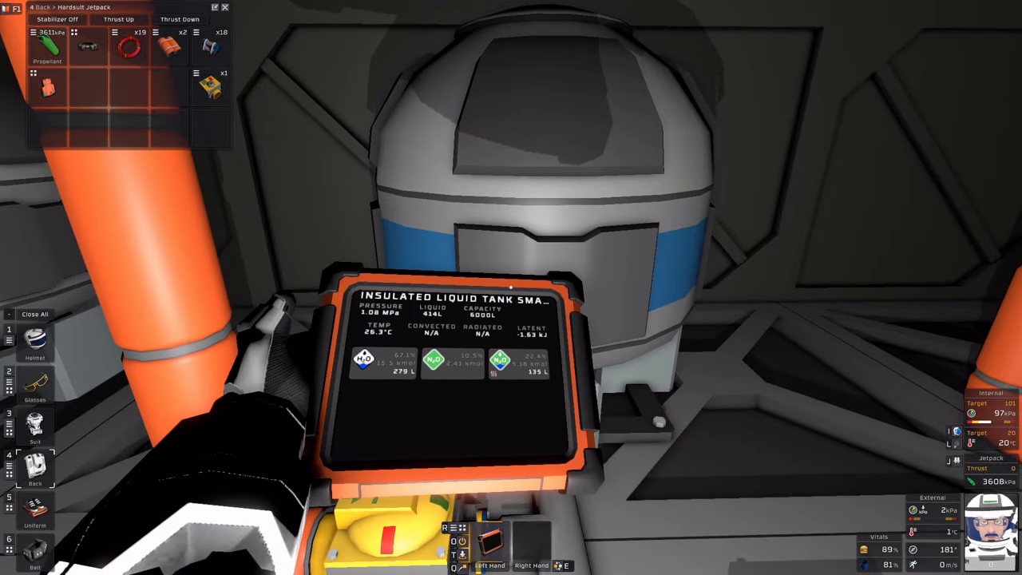
key(w)
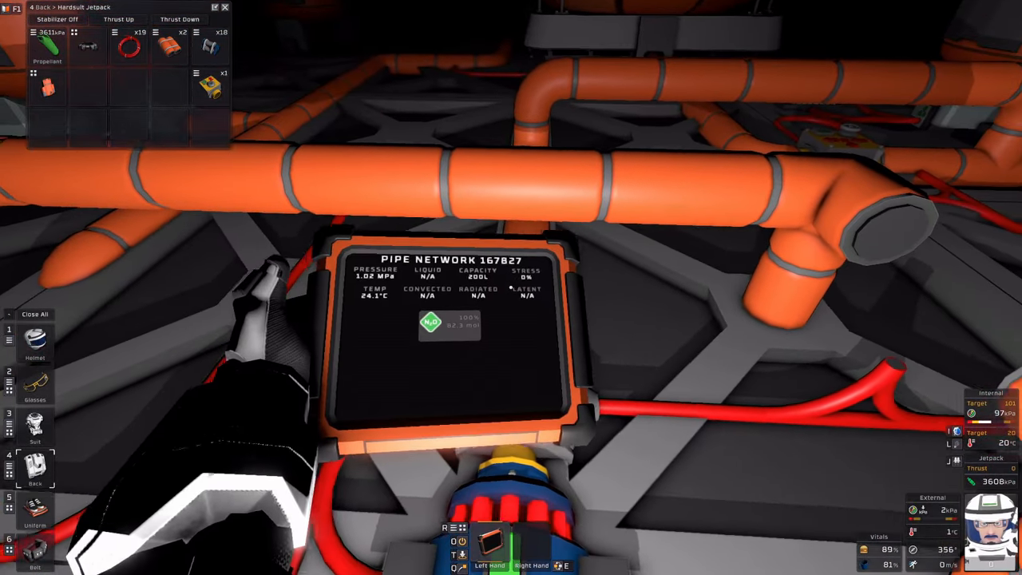
Scan the pipe network at the purge valve, confirming pure nitrous oxide at 1.02 MPa.
key(w)
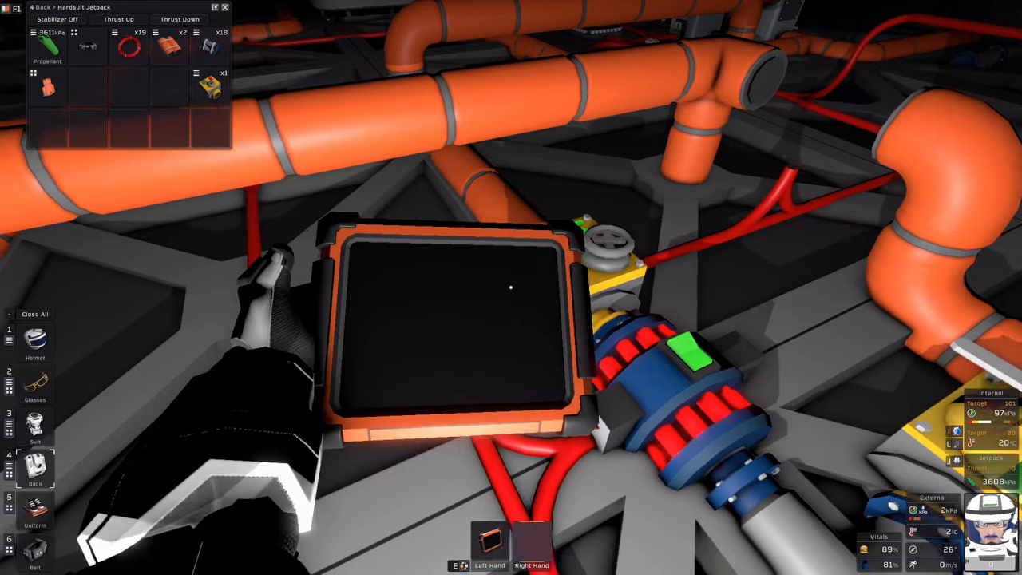
key(w)
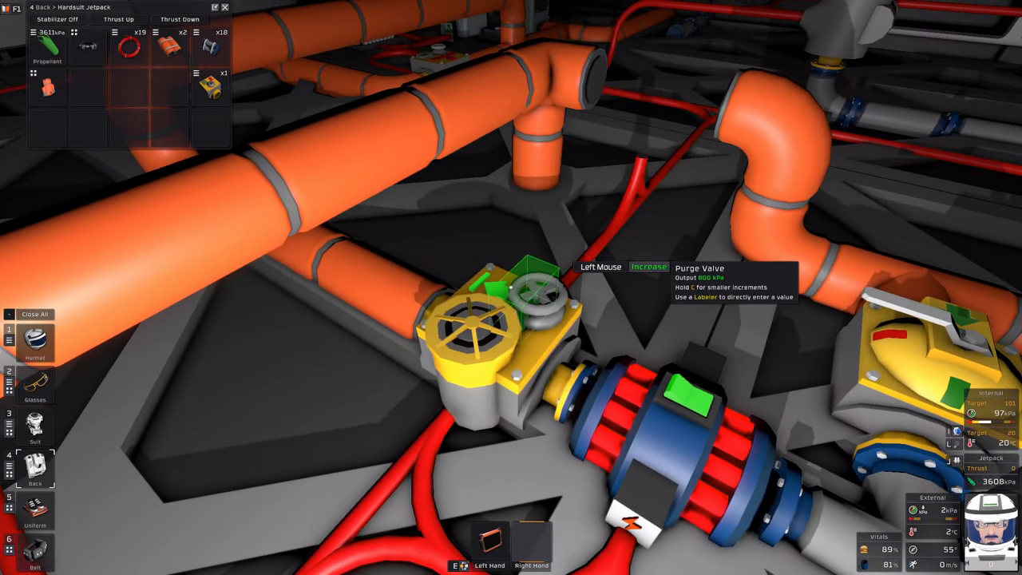
key(w)
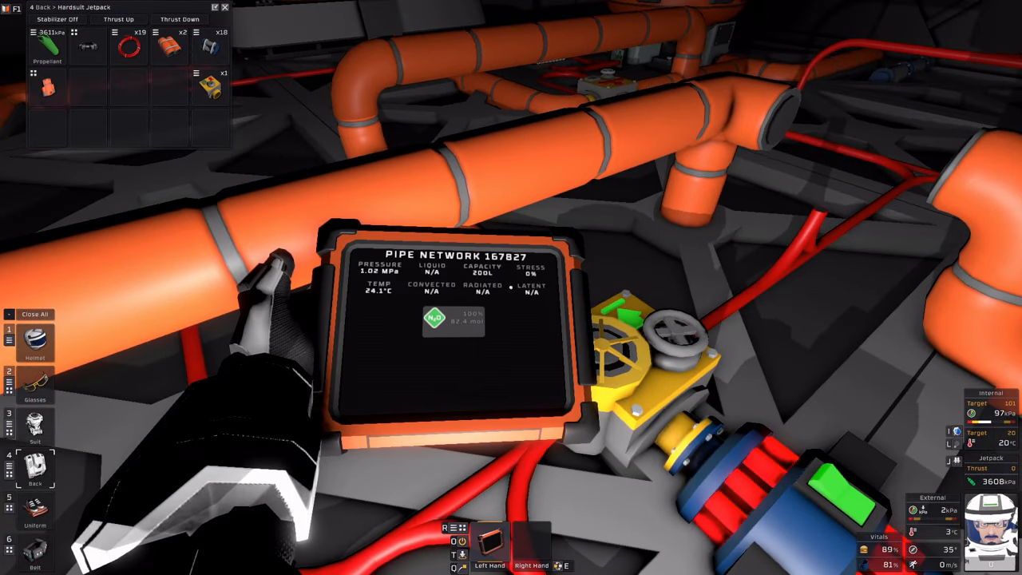
key(w)
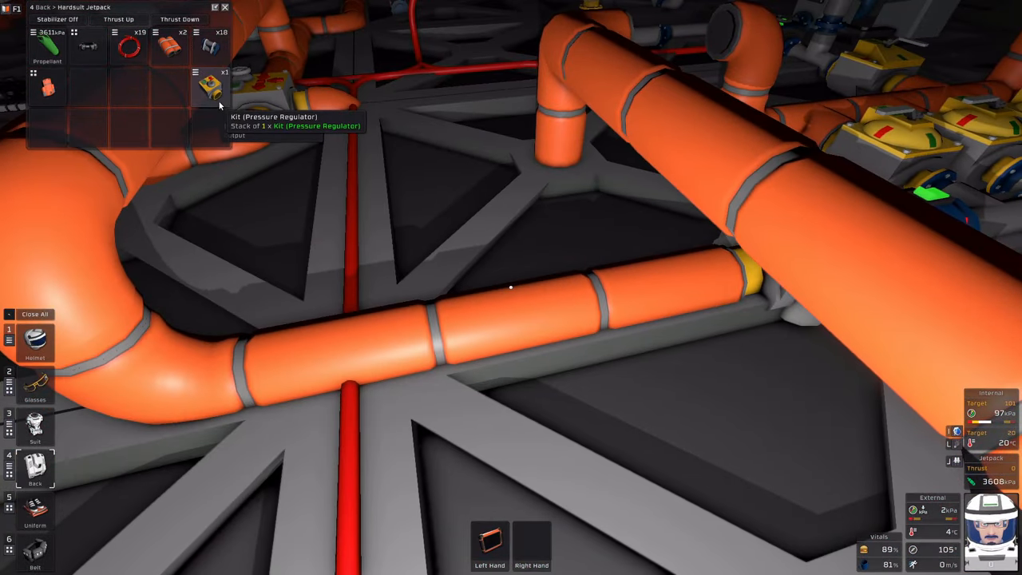
Jetpack across the station's pipe network toward the tank area and look down over the pipes.
key(w)
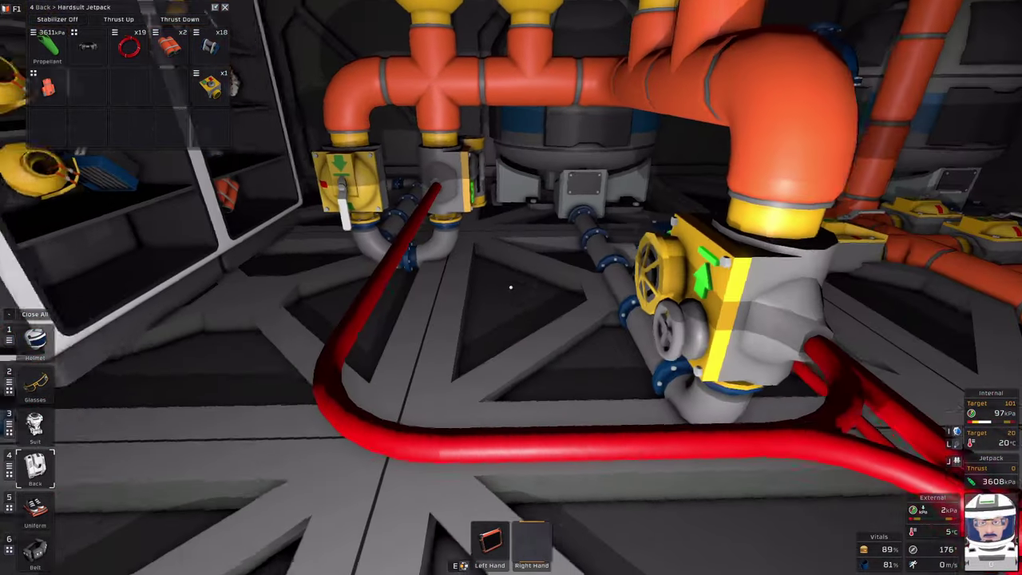
key(w)
key(w)
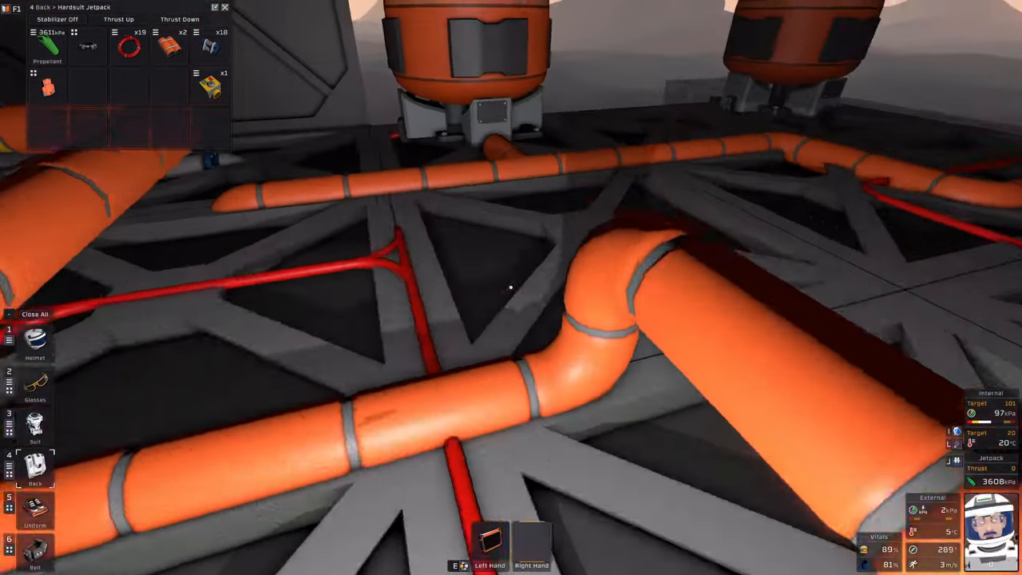
key(w)
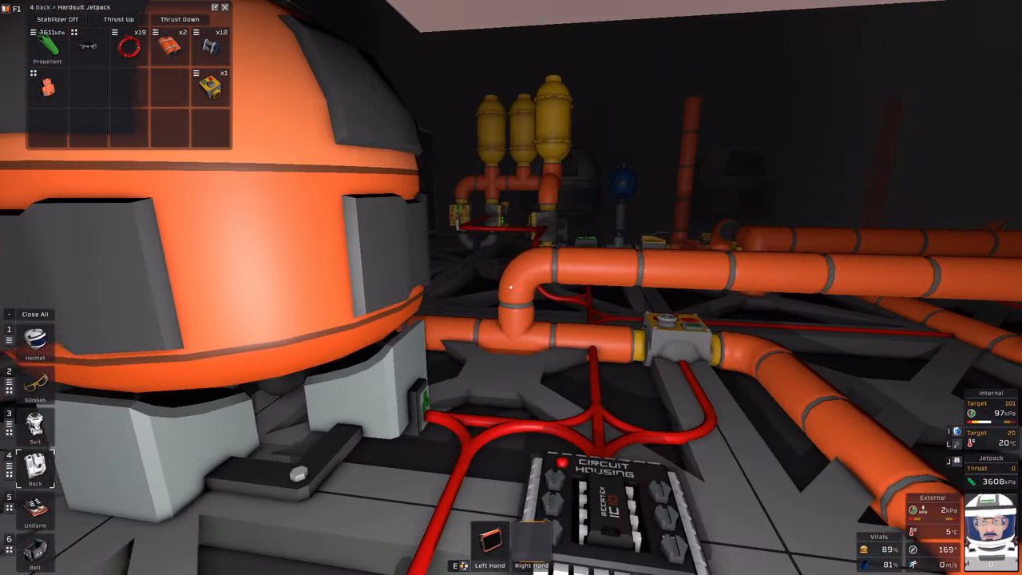
key(w)
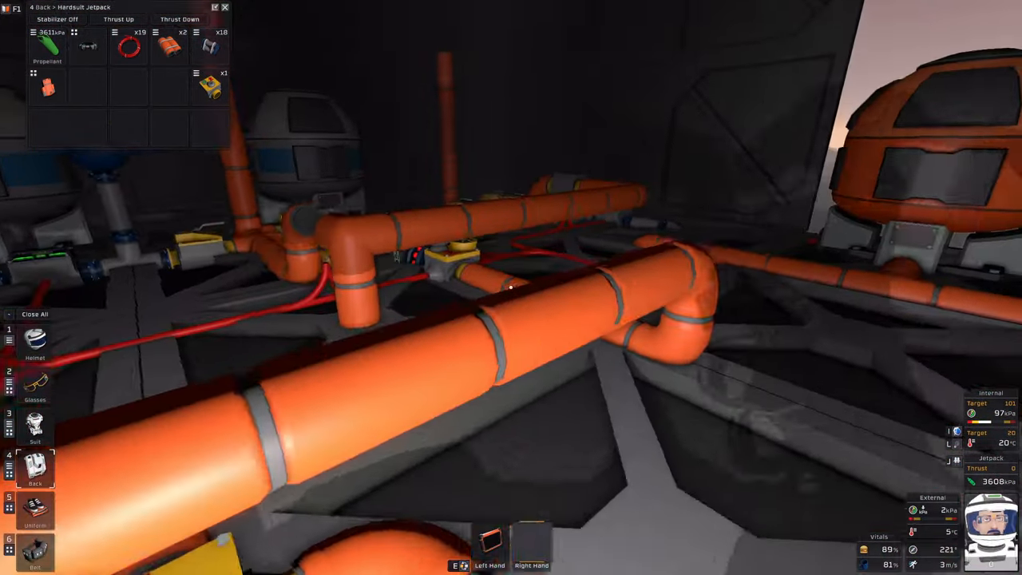
key(w)
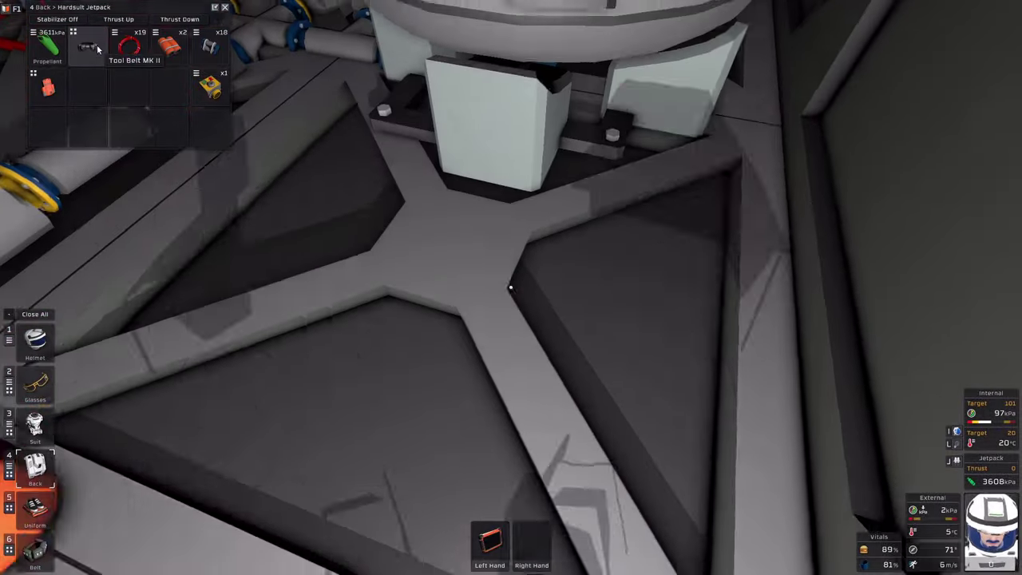
Wrench out a straight floor pipe section and build the Back Pressure Regulator kit in the gap.
click(35, 467)
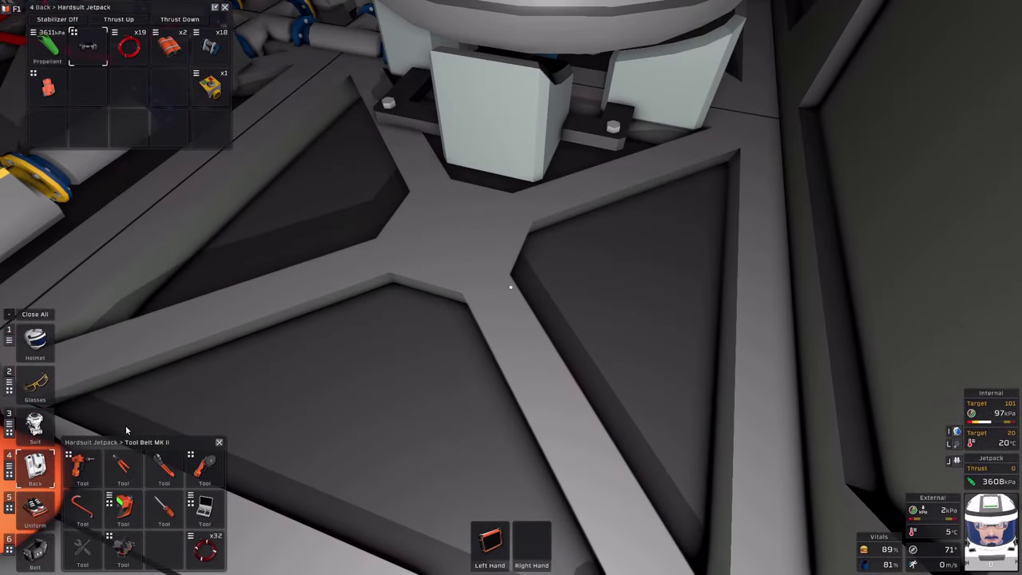
right_click(520, 527)
key(w)
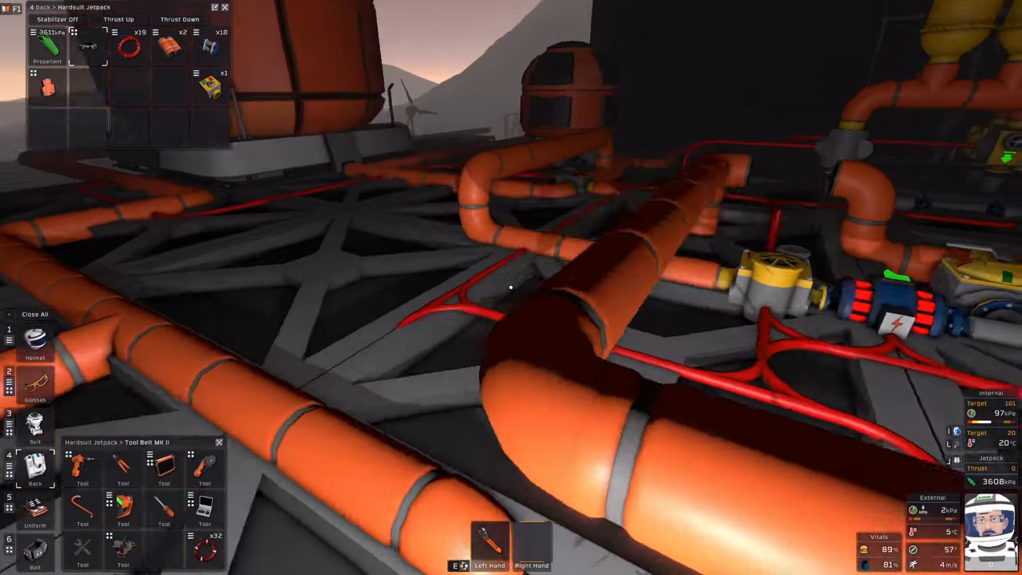
key(w)
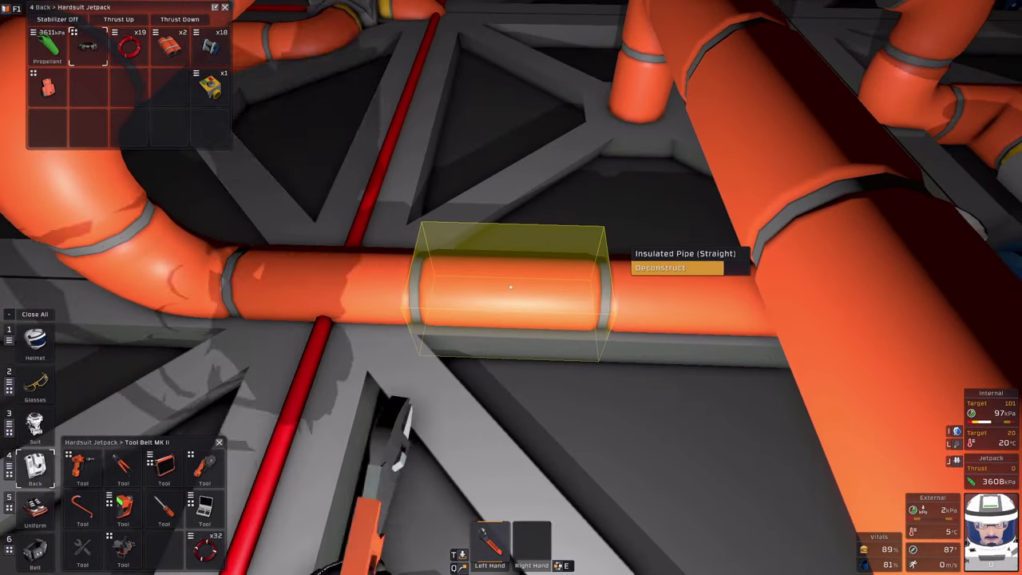
click(510, 287)
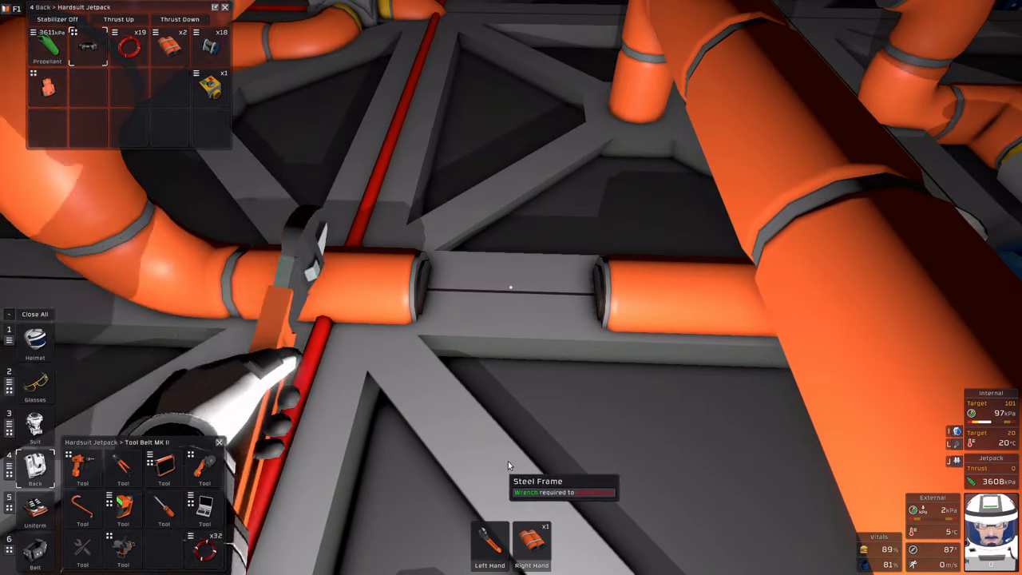
click(211, 85)
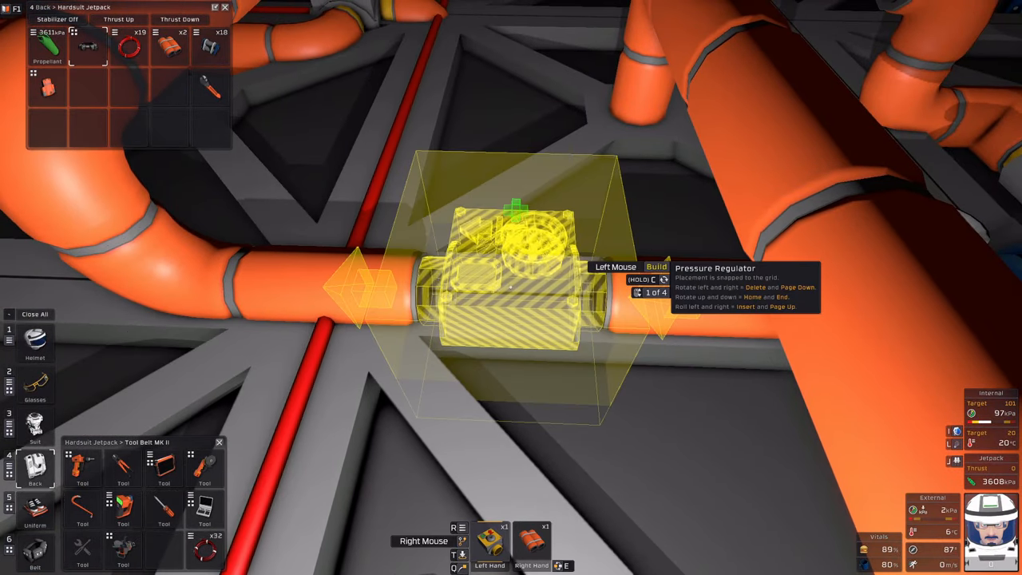
click(511, 287)
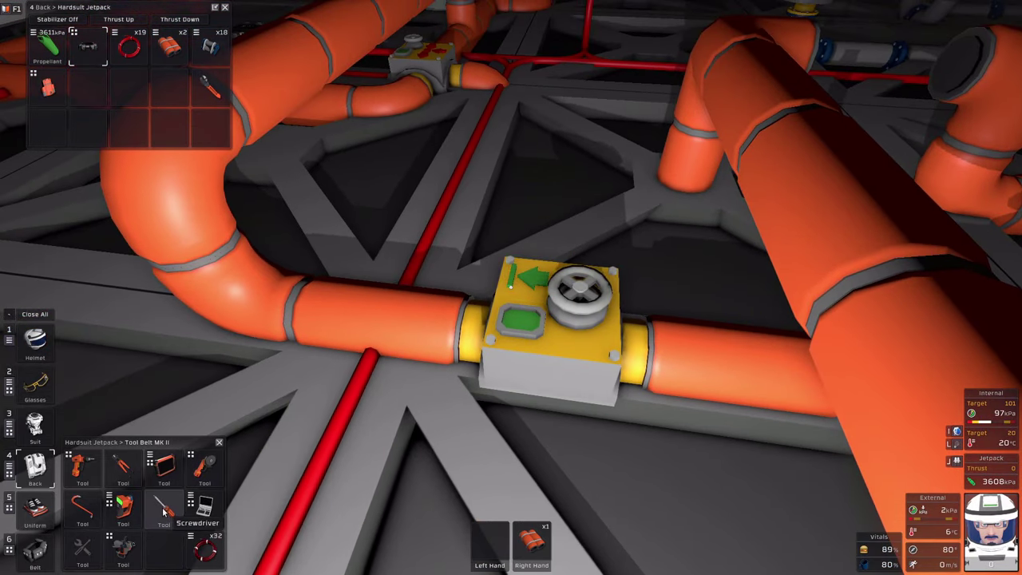
Store the spare pipe, lay cable corners linking to the regulator and stow the coil.
drag(164, 510, 455, 531)
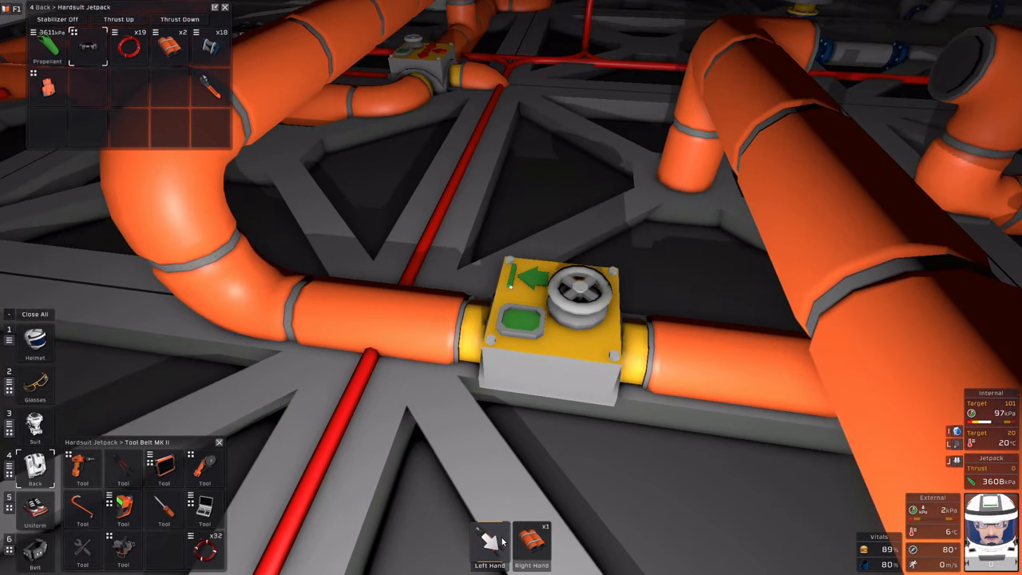
click(491, 541)
drag(530, 542, 169, 85)
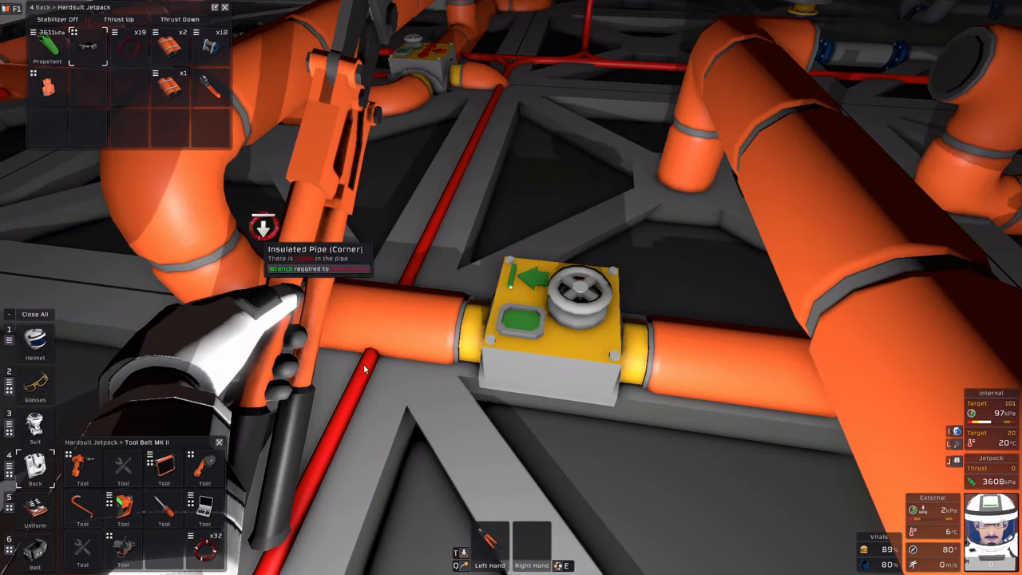
drag(129, 45, 531, 547)
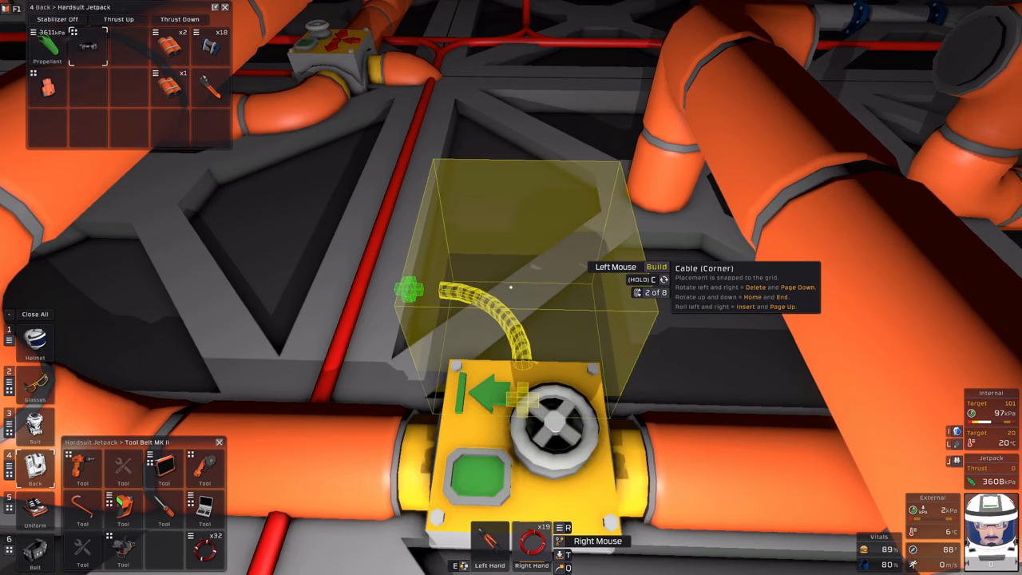
click(511, 287)
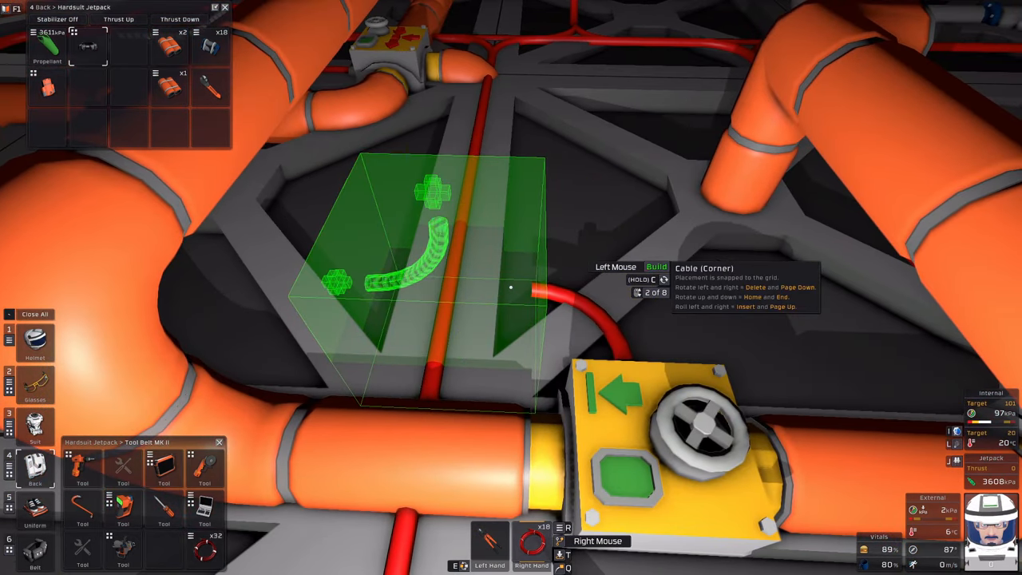
key(Delete)
click(511, 288)
drag(532, 543, 129, 45)
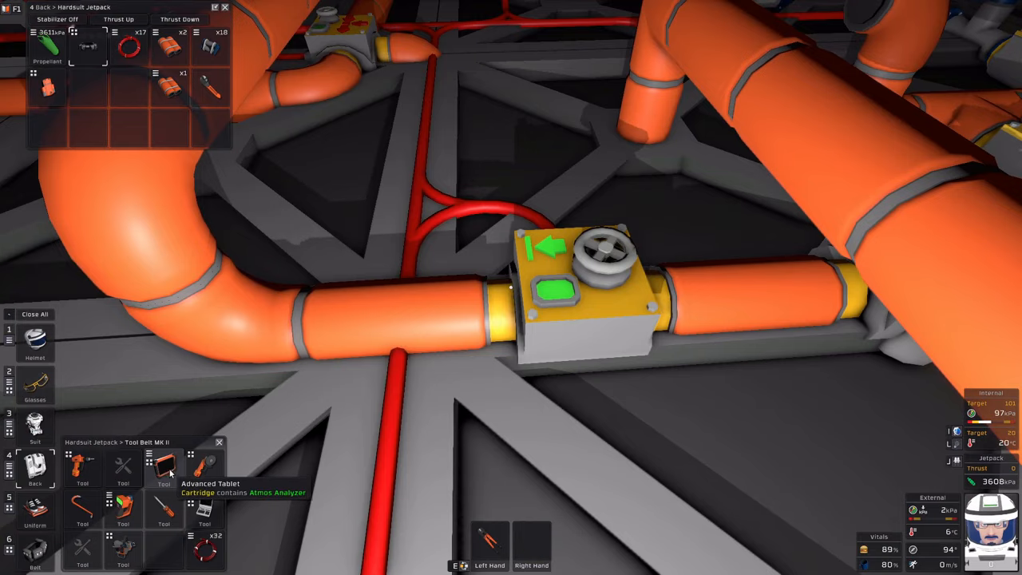
Scan the new pipe network with the analyzer tablet, reading 4.66 MPa nitrogen.
drag(163, 467, 489, 543)
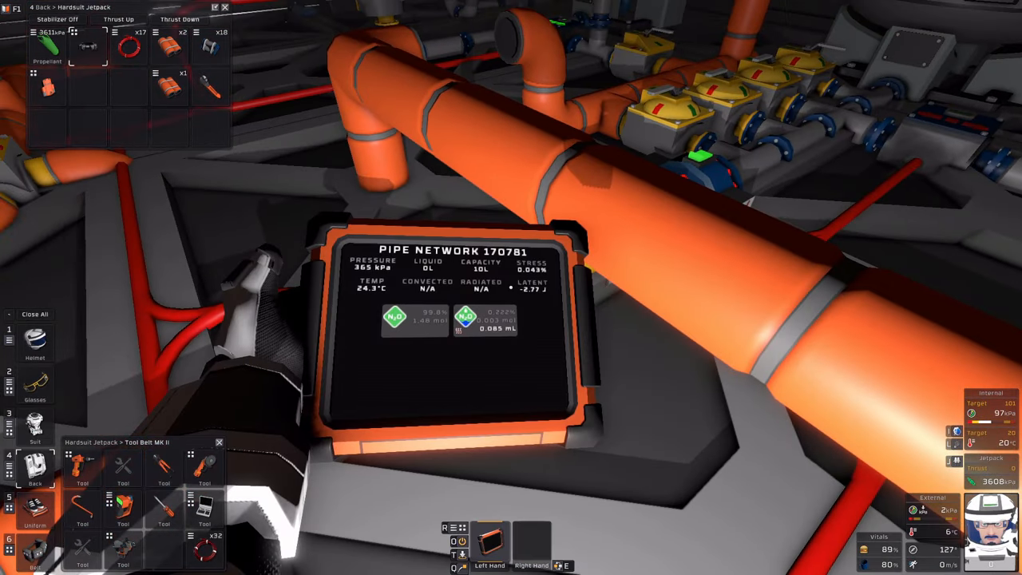
key(r)
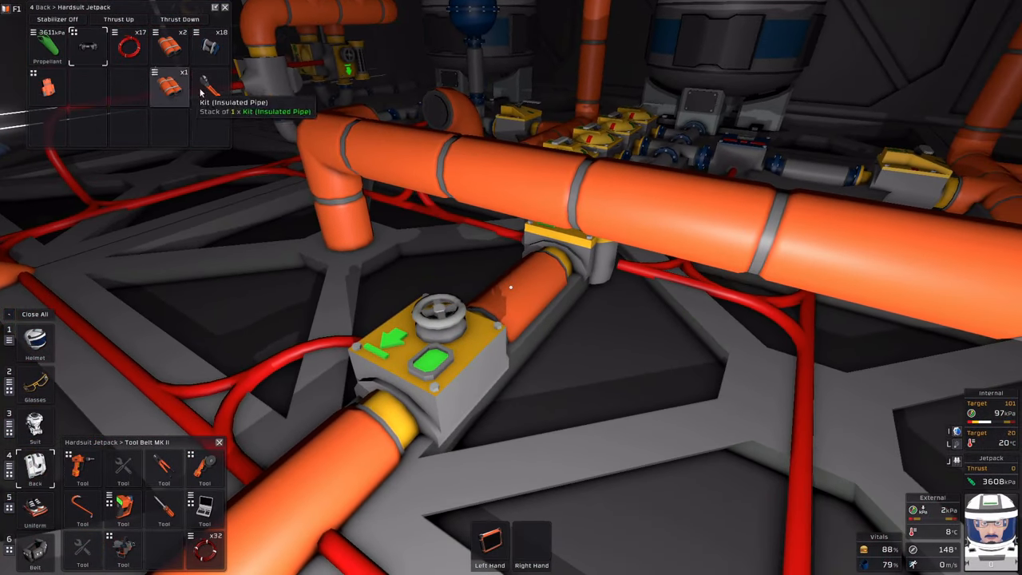
Abandon a corner pipe placement and build the small in-line gas tank on the pipe above the valve.
click(206, 86)
drag(170, 44, 209, 80)
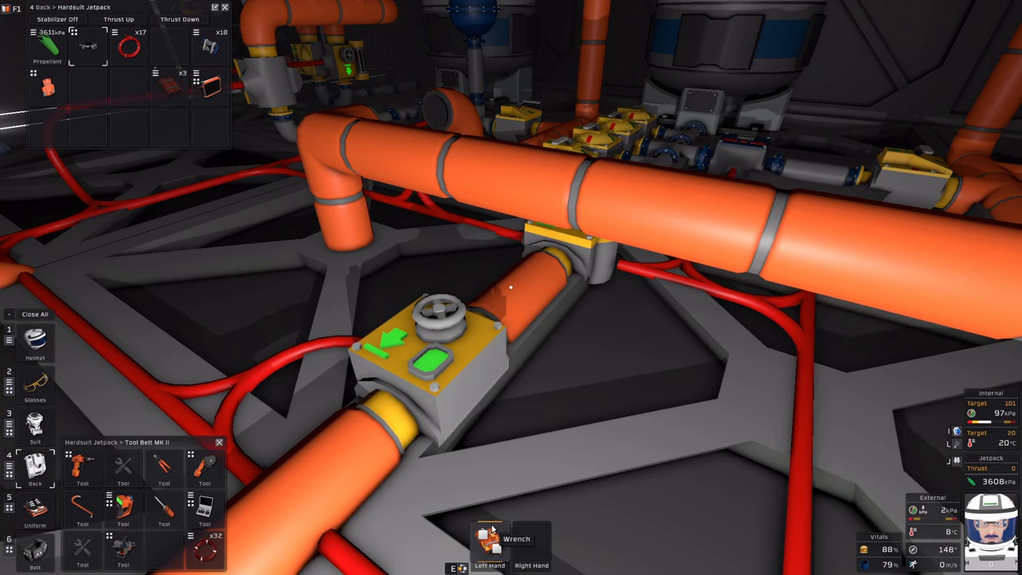
click(528, 539)
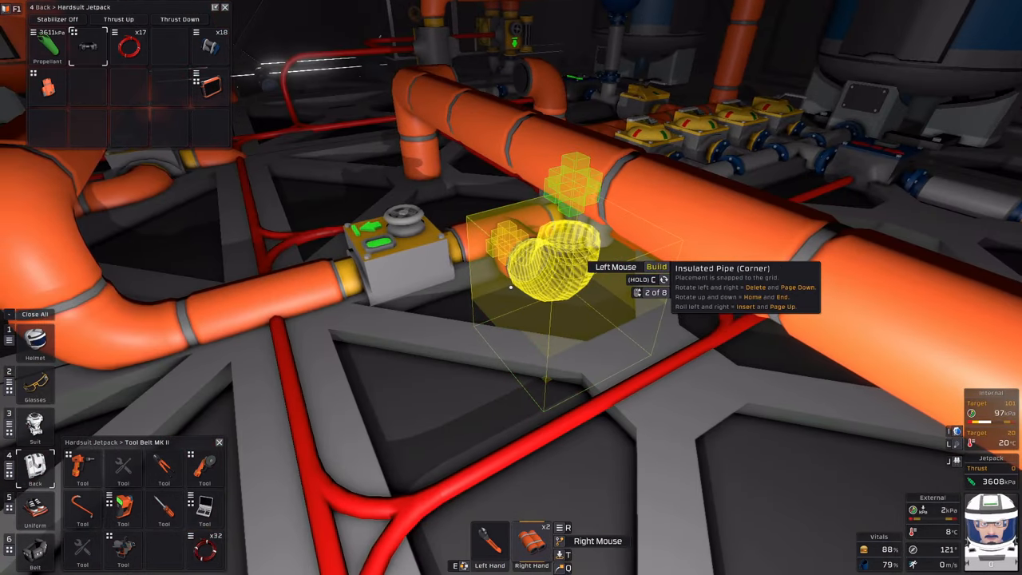
key(c)
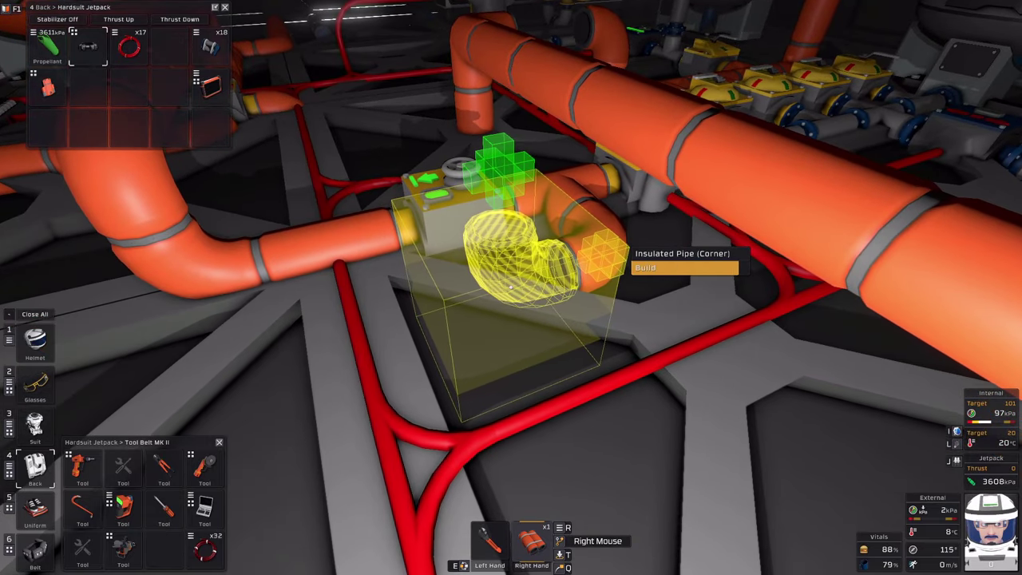
right_click(511, 287)
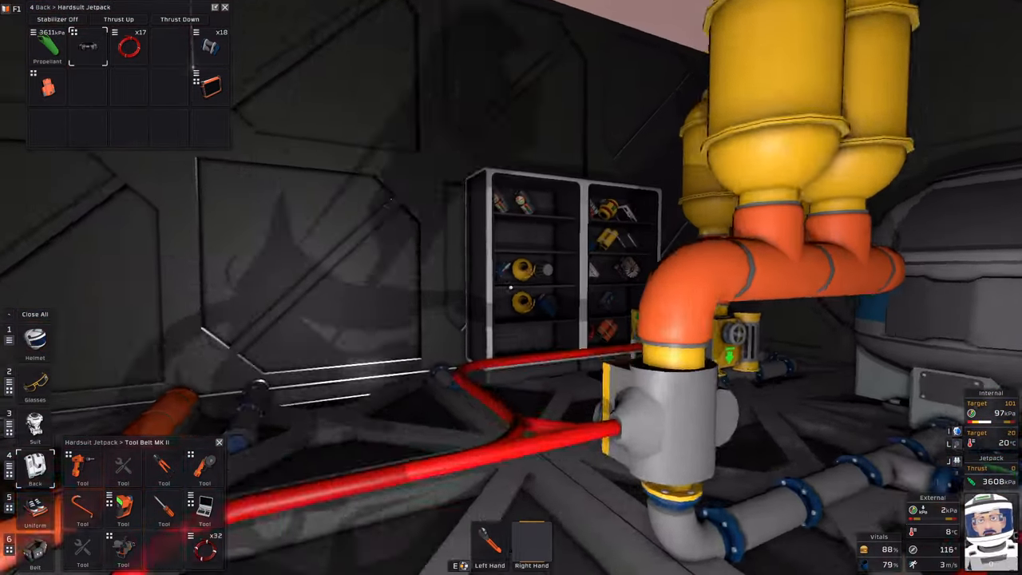
key(3)
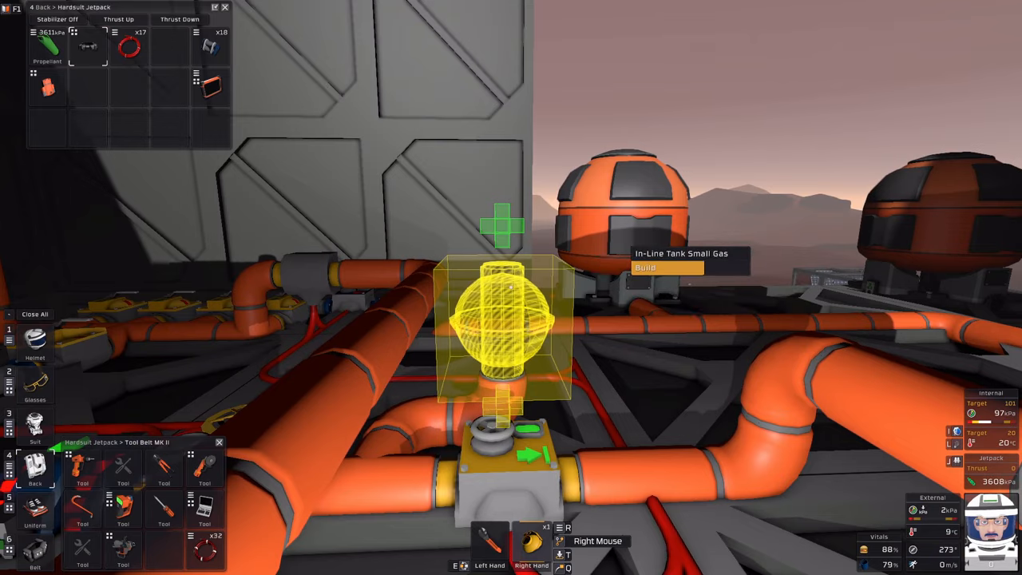
click(511, 287)
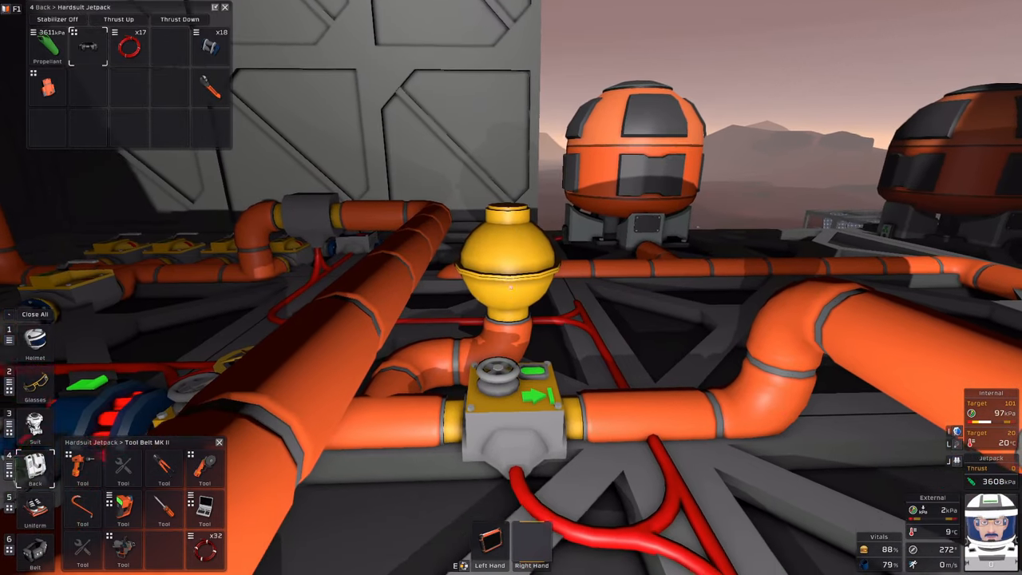
Move the wrench and x17 coil stack to the tool belt, then read the liquid tank at 127 L water.
key(5)
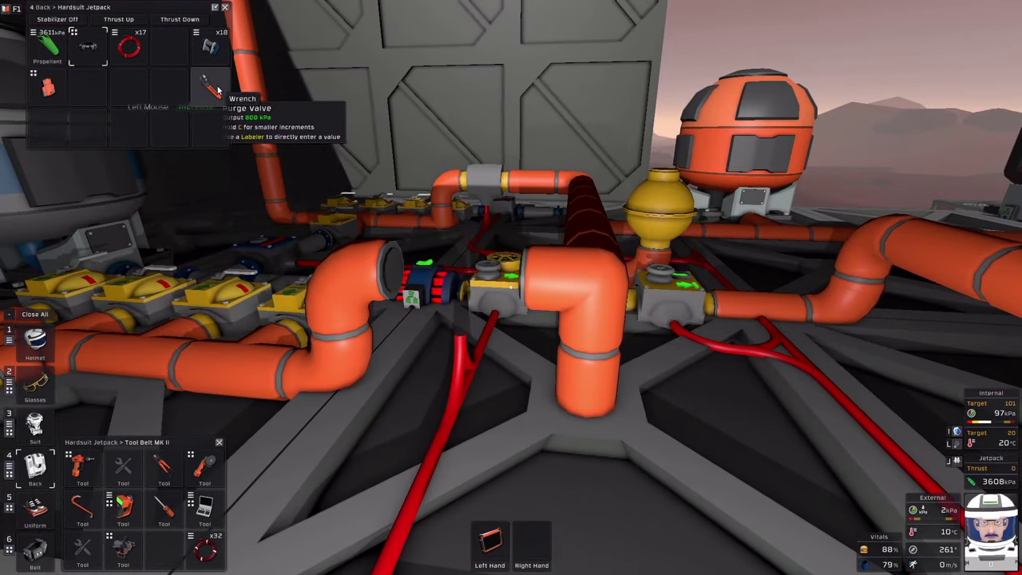
drag(215, 88, 481, 530)
drag(128, 46, 174, 435)
drag(162, 550, 162, 549)
key(alt)
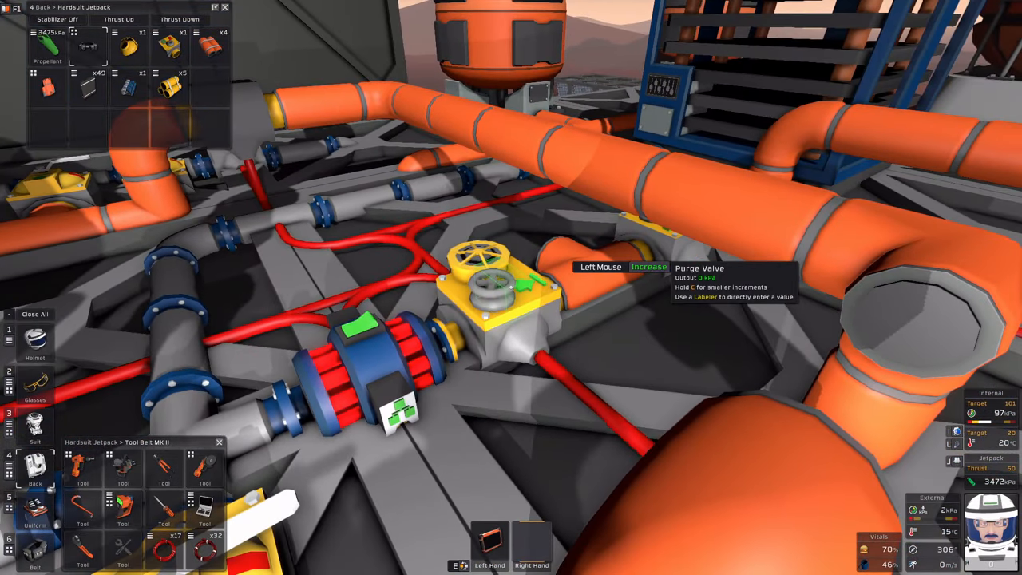
Set the purge valve output to 8000 kPa with the labeller, then read the liquid tank with the tablet.
key(alt)
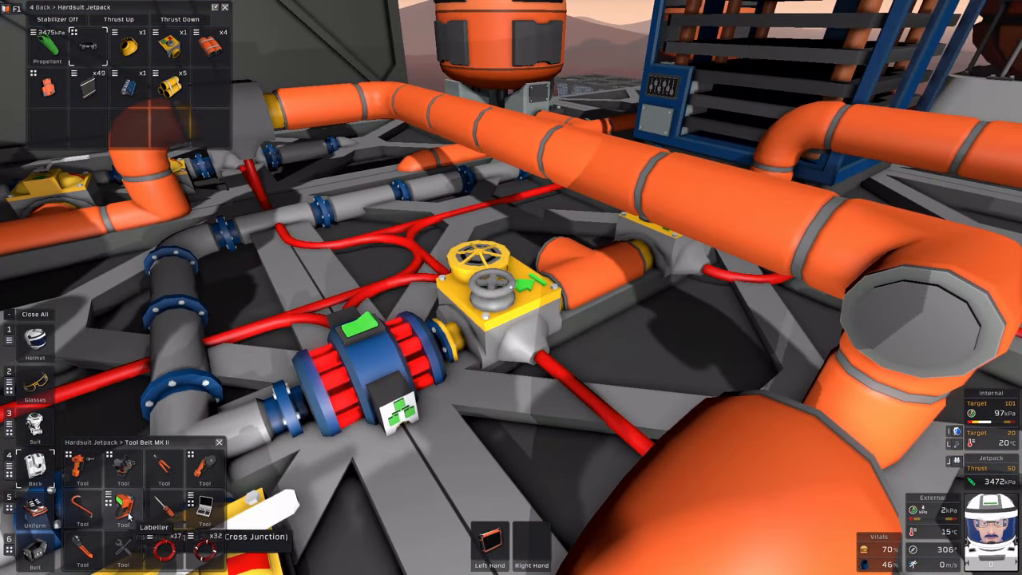
click(146, 522)
click(510, 287)
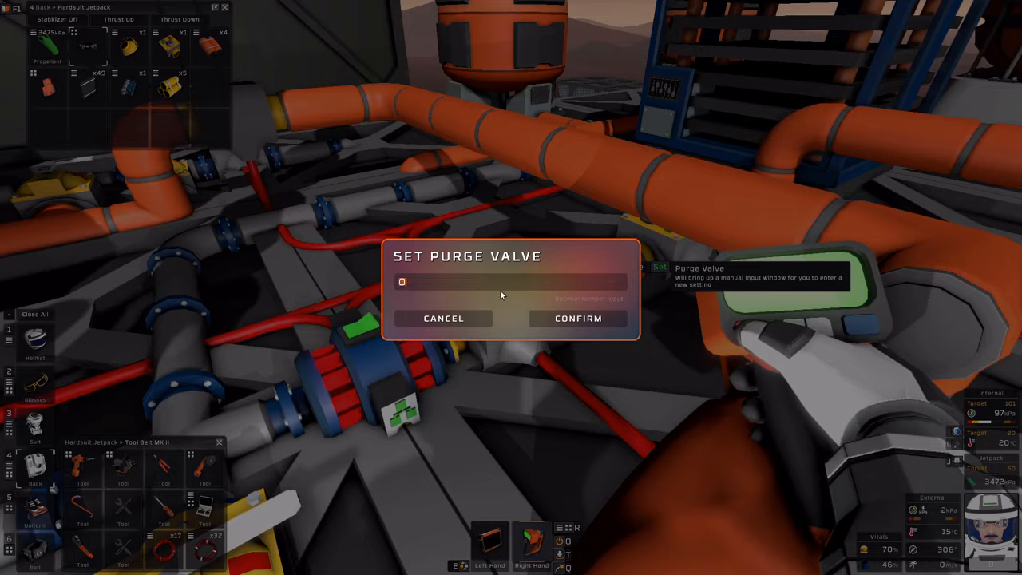
text(8000)
click(578, 318)
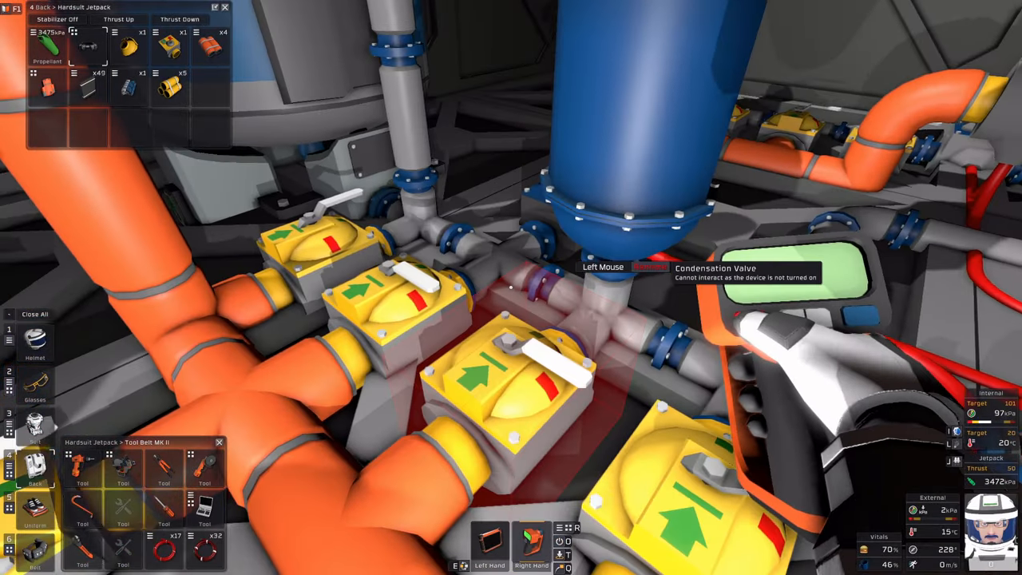
click(123, 506)
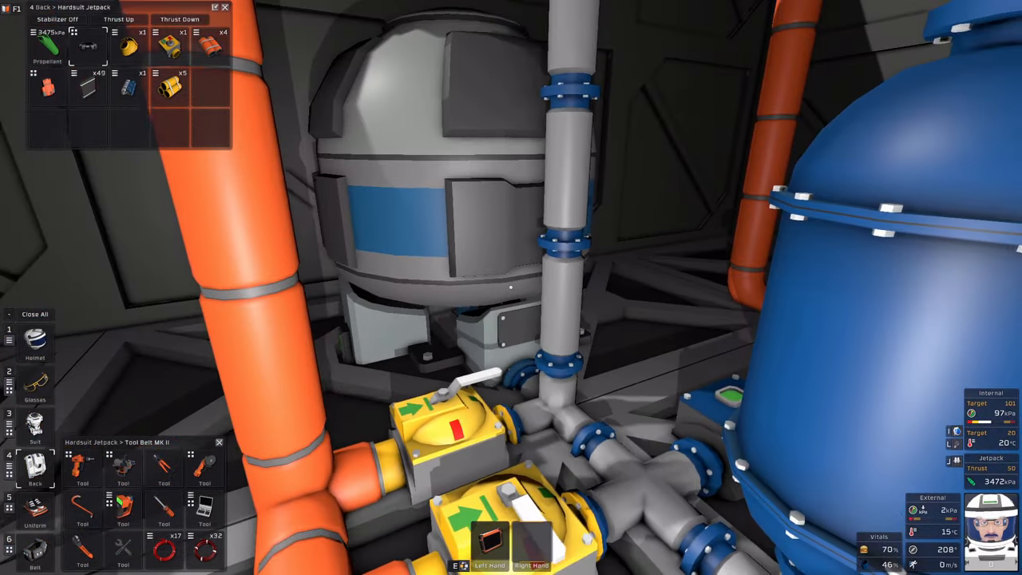
click(123, 547)
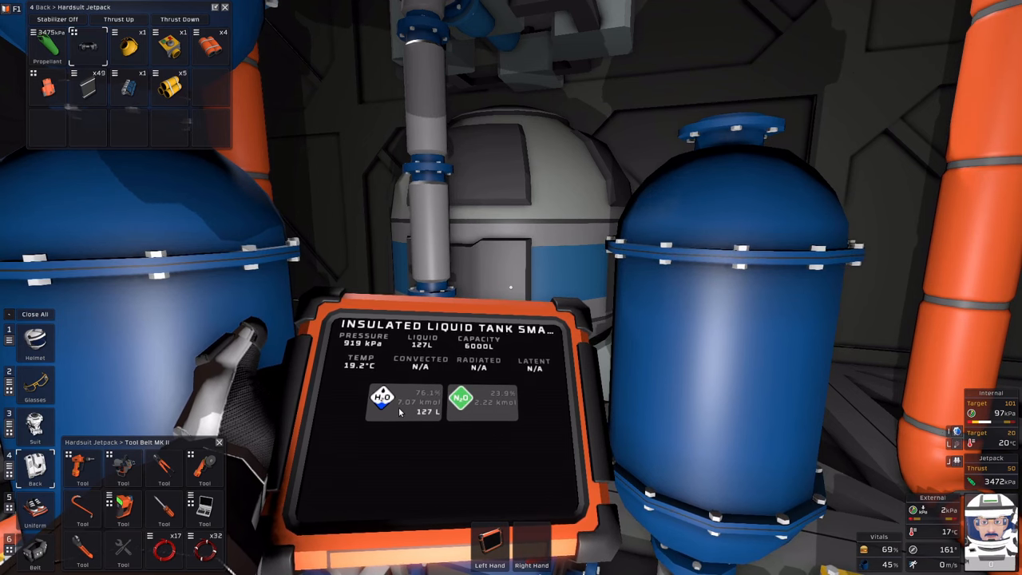
Read the drain pipe network with the tablet: 8.31 L of almost pure water at 11.1 kPa.
right_click(485, 410)
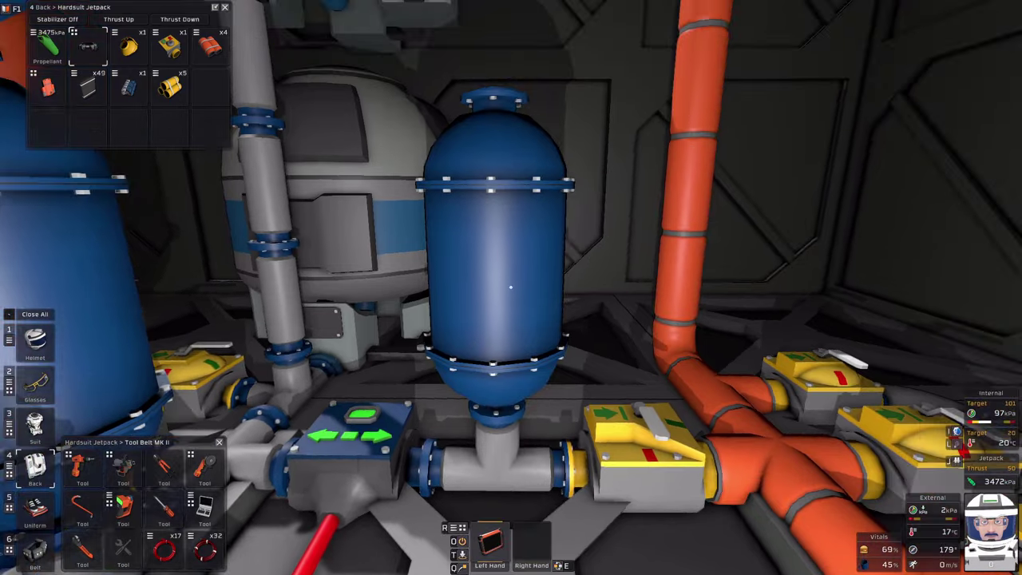
right_click(511, 287)
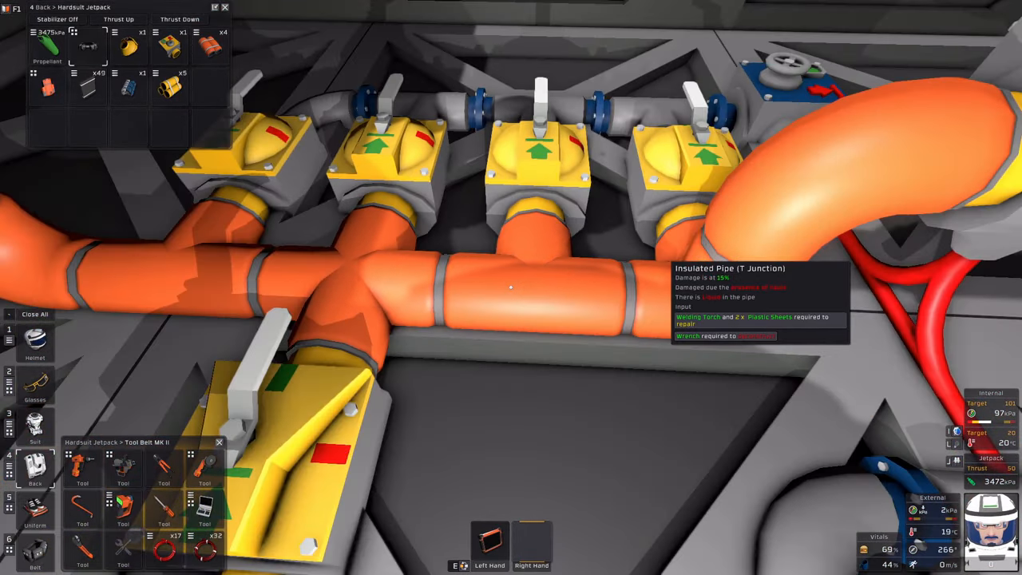
key(1)
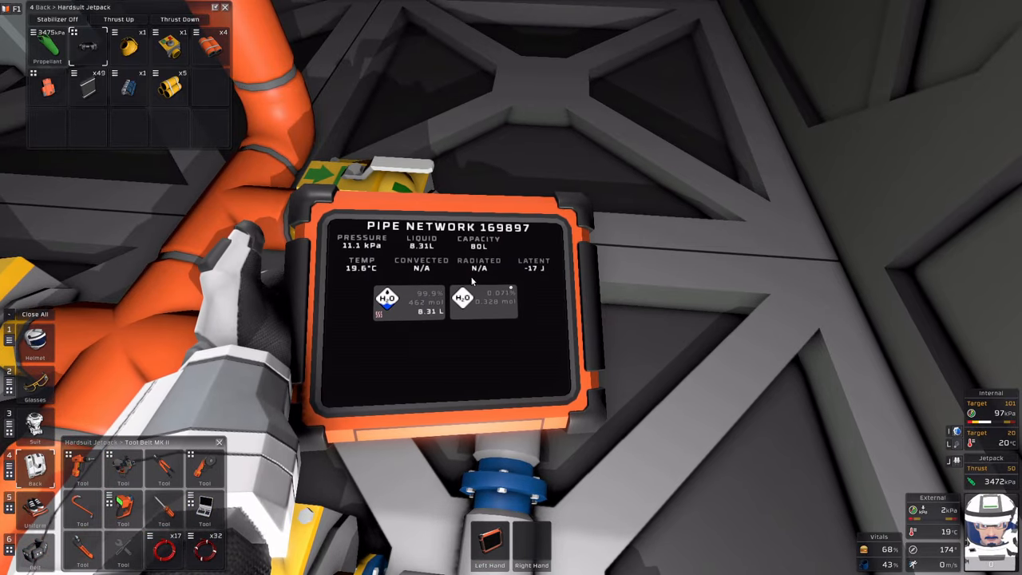
Re-raise the tablet at the second insulated liquid tank, reading 1.98 MPa of pure pollutant.
key(Escape)
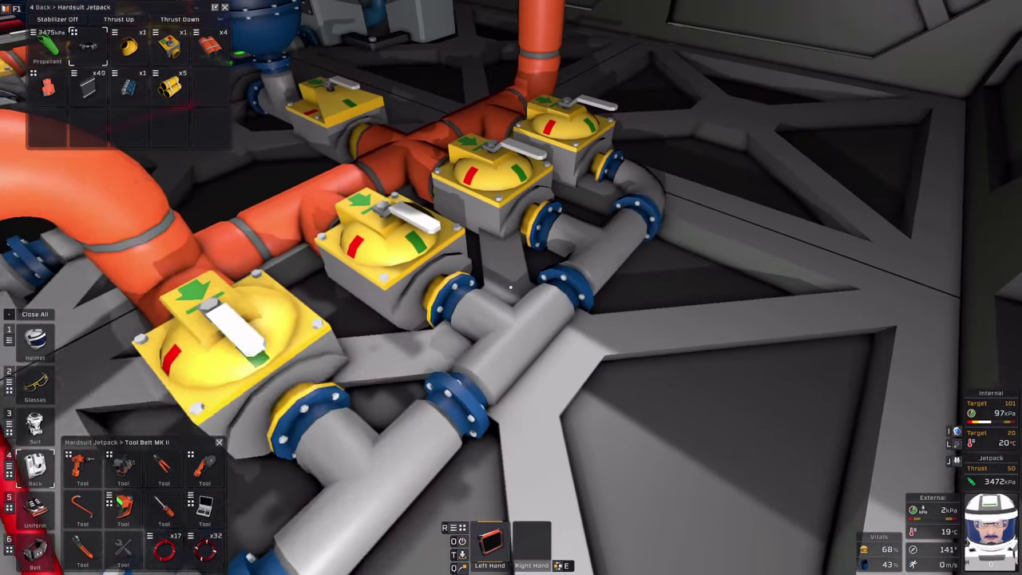
right_click(511, 287)
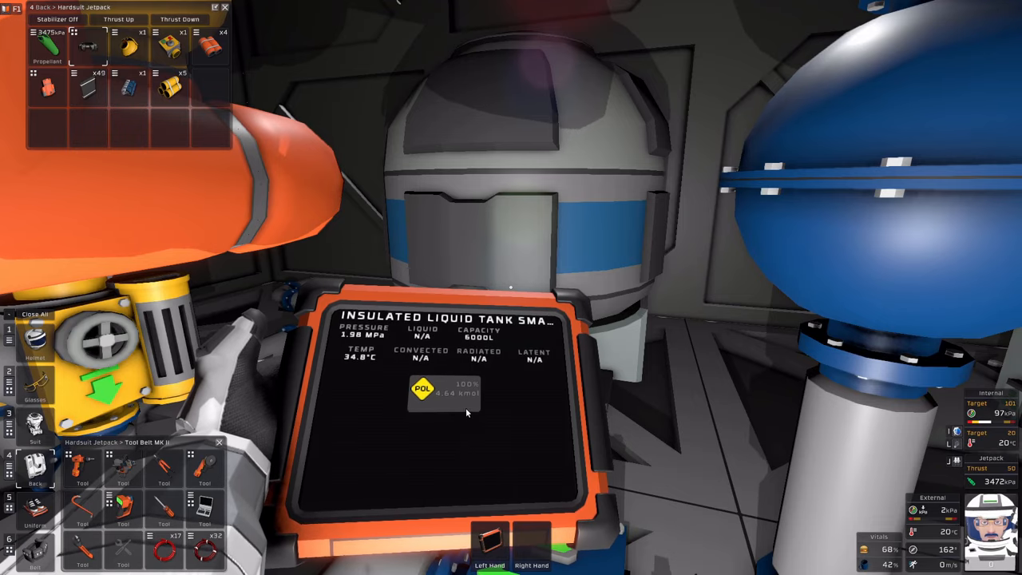
Walk toward the tanks and read the surrounding pipe networks with the tablet.
key(alt)
key(w)
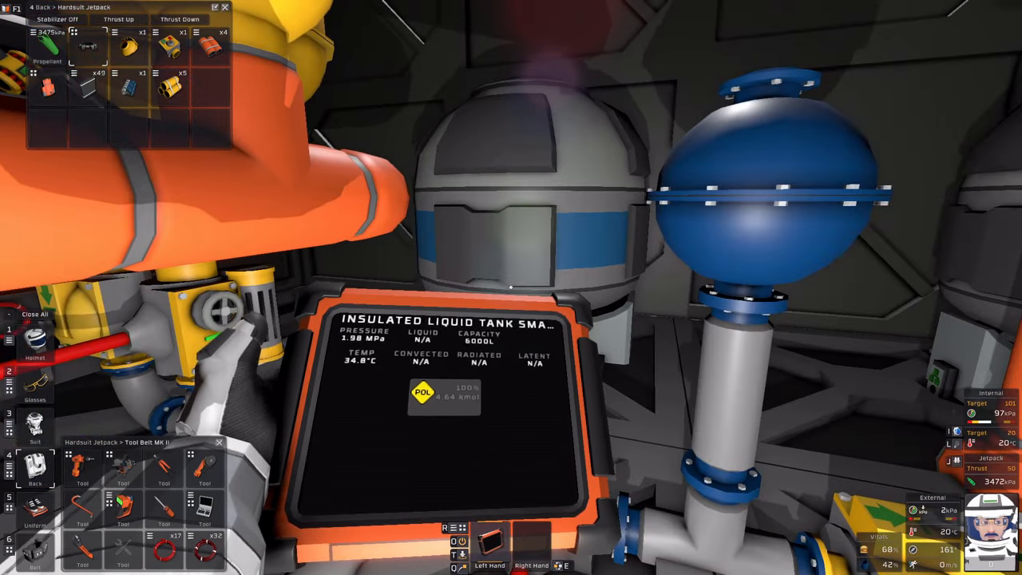
key(w)
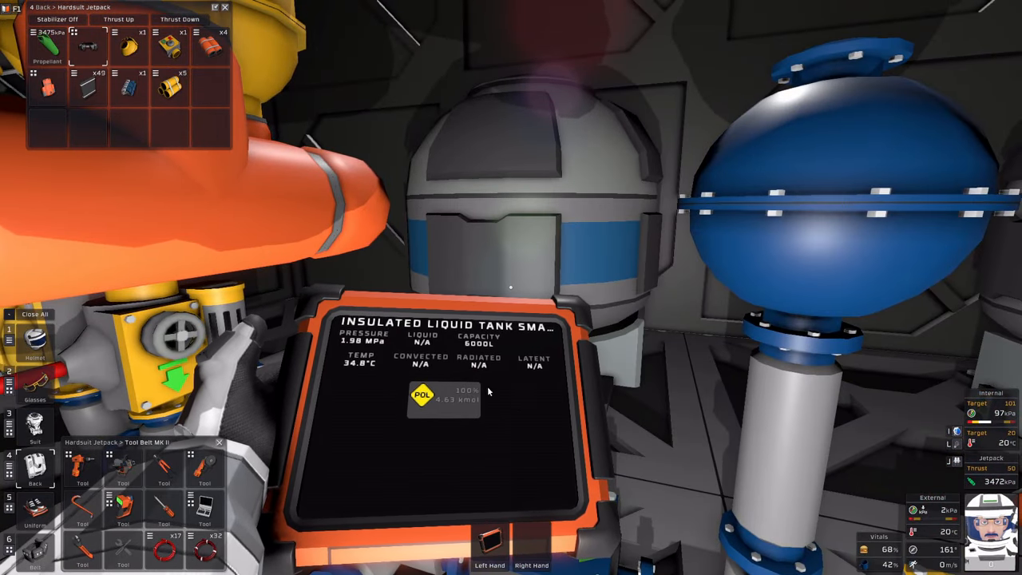
key(alt)
key(w)
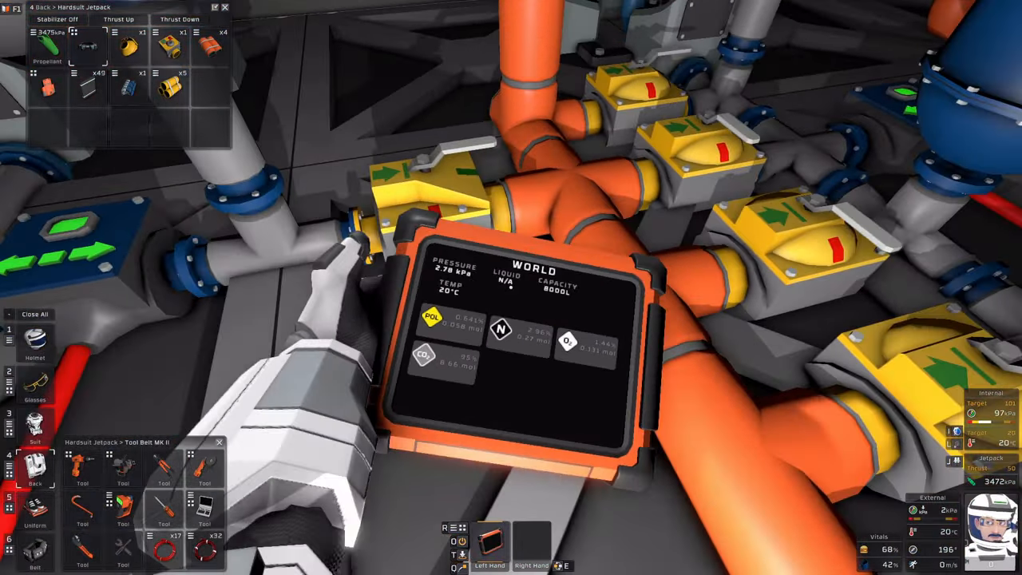
key(w)
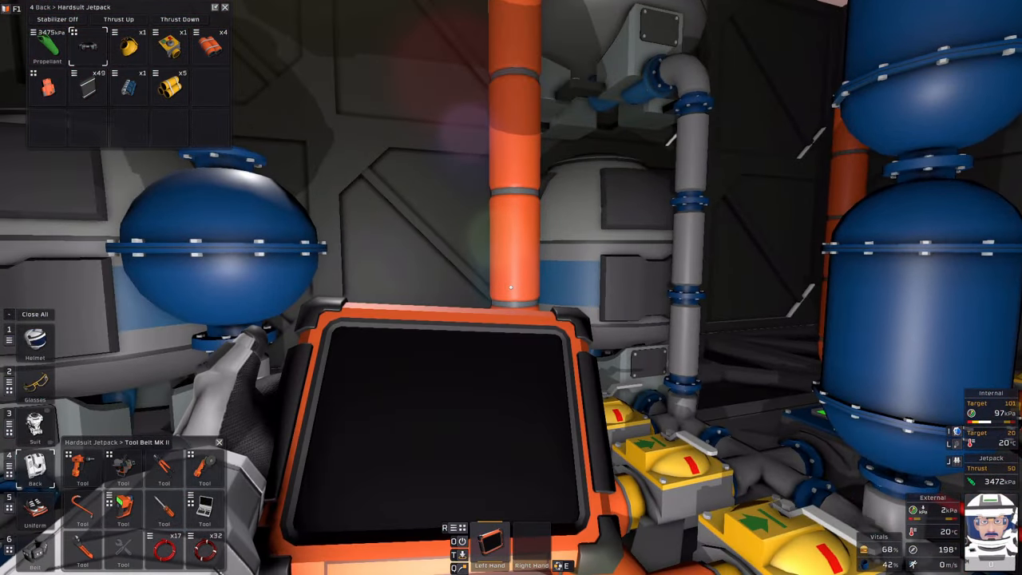
Read the blue tanks' pipe network and the liquid tank, now 19.8 L mostly nitrous oxide.
key(w)
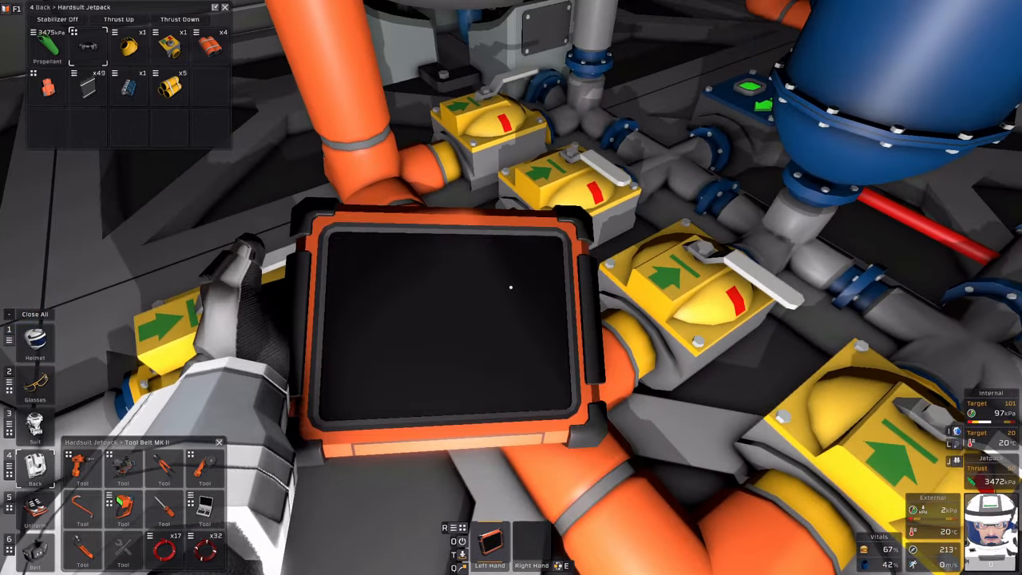
key(w)
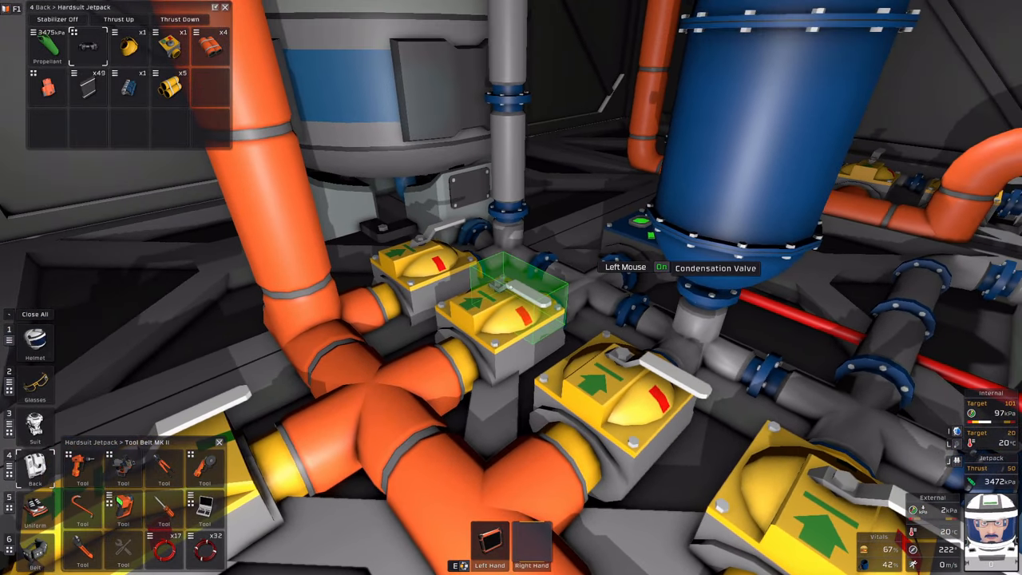
key(w)
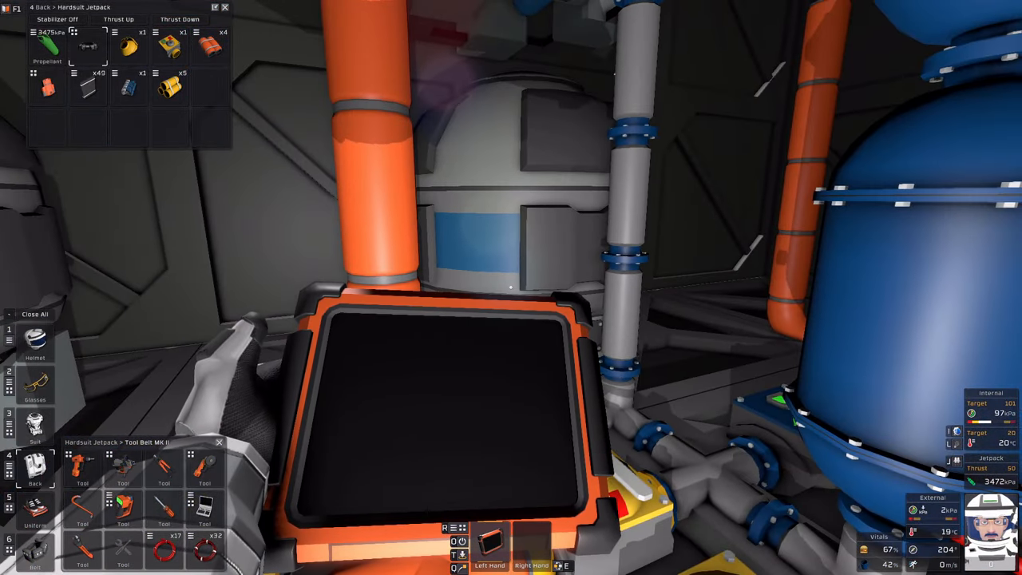
key(w)
key(w)
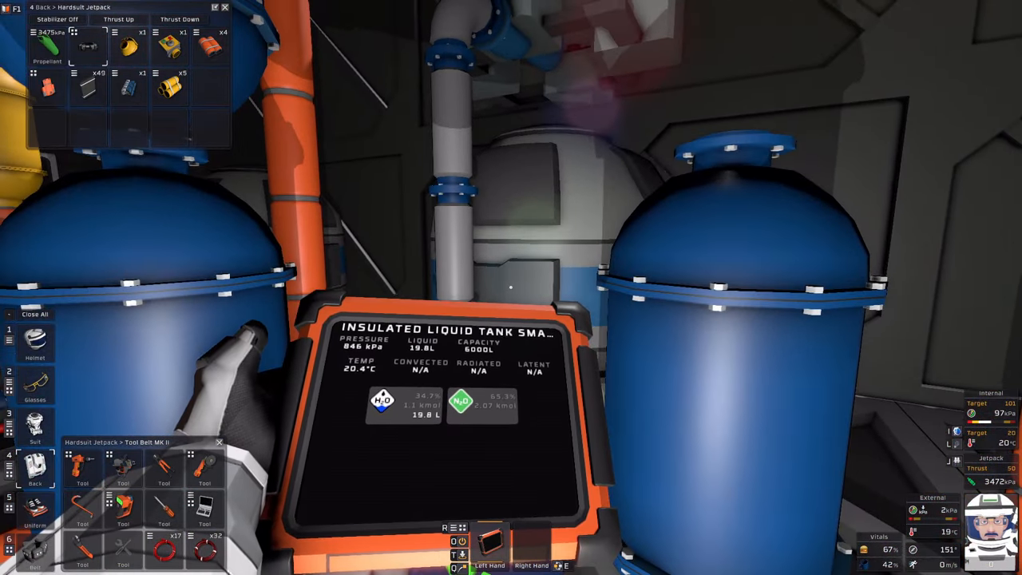
key(w)
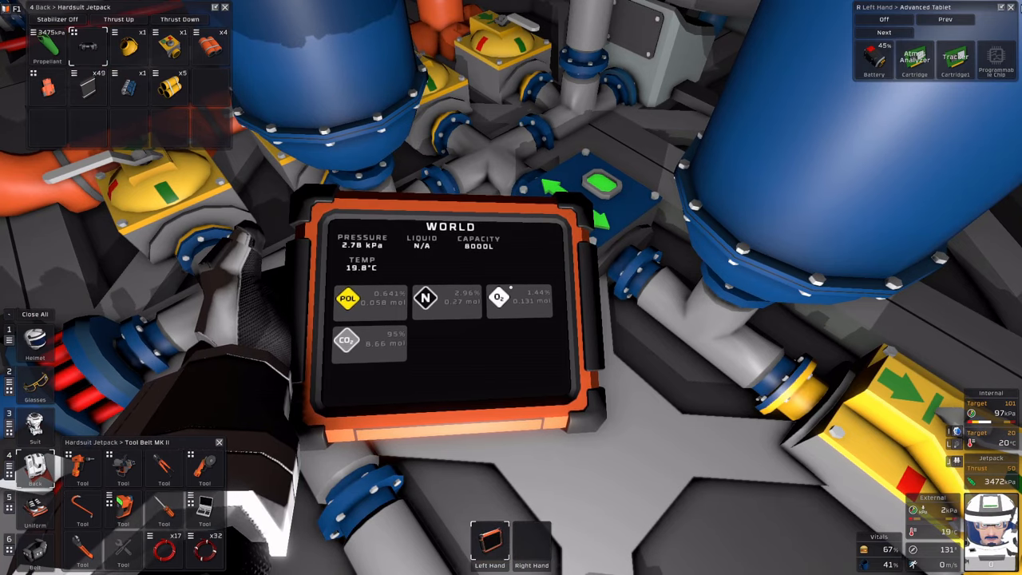
Look up the Liquid Digital Valve in Stationpedia (5 W power use) and return to the rig.
click(1011, 7)
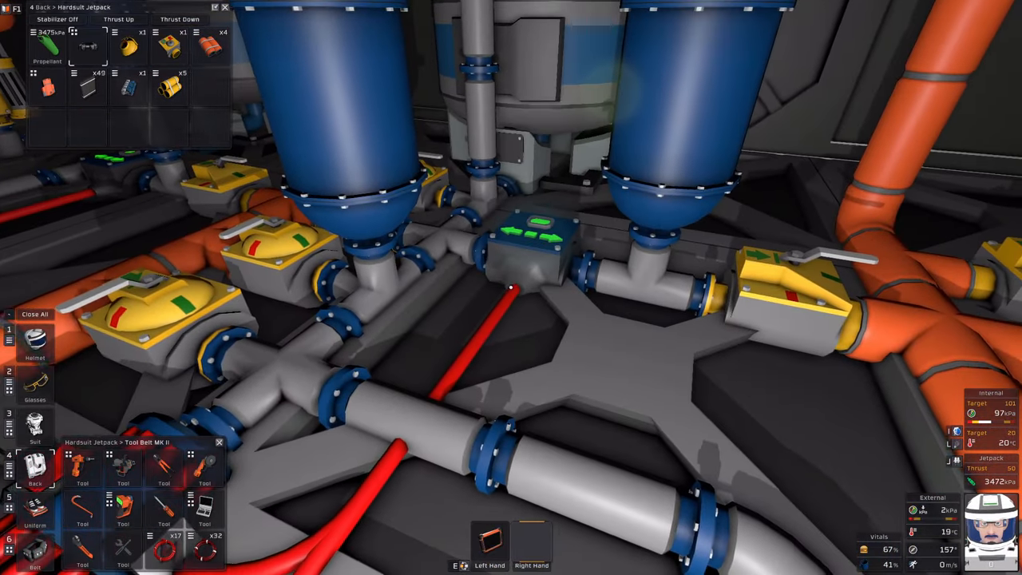
key(F1)
text(digital valve)
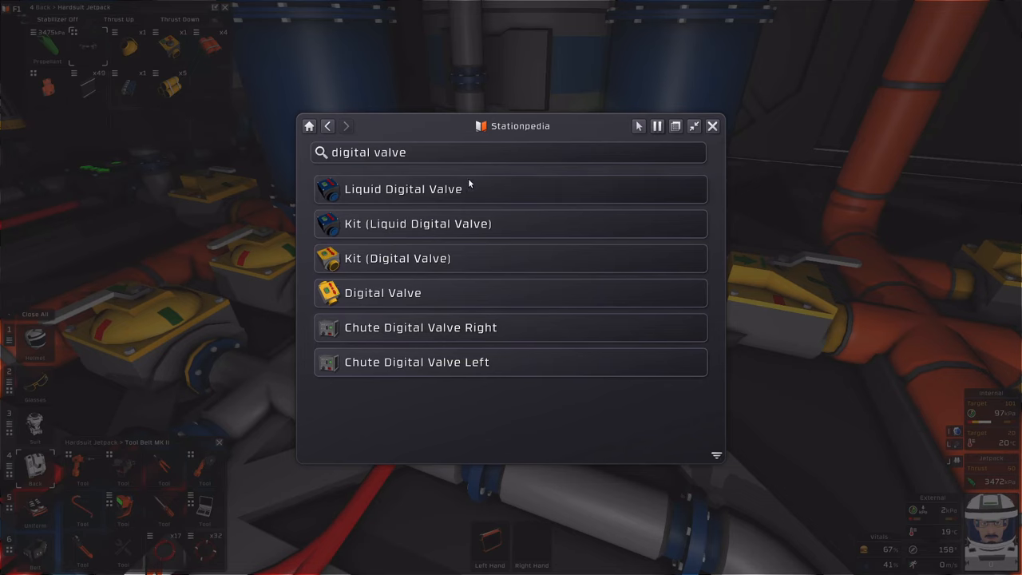
click(469, 188)
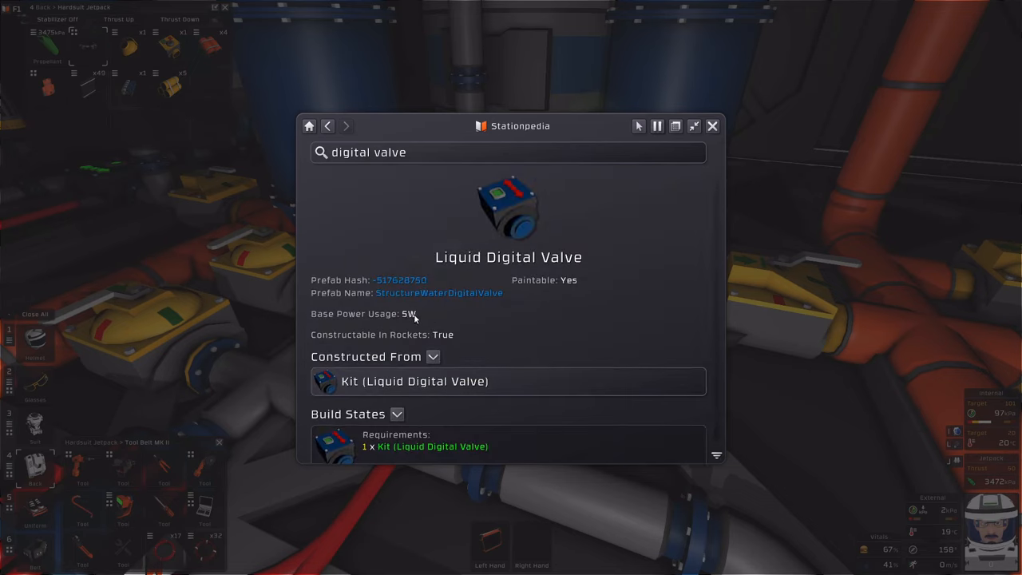
scroll(414, 319, down, 5)
scroll(400, 363, up, 4)
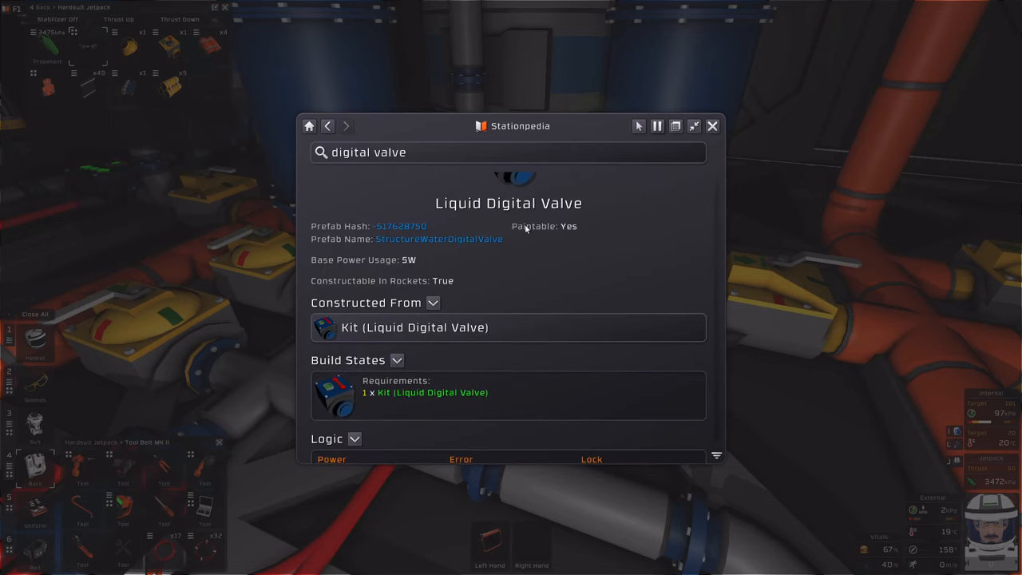
click(712, 125)
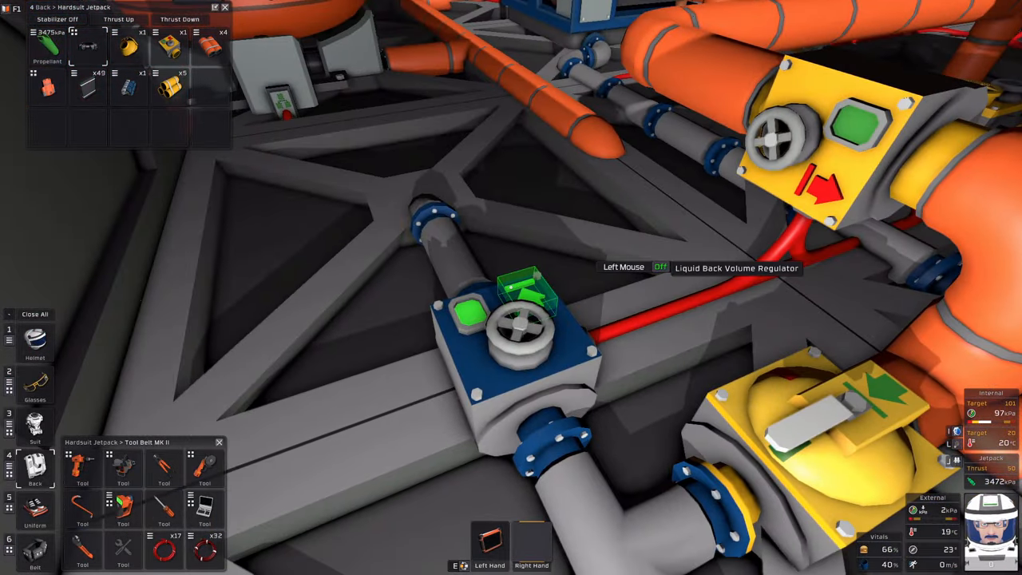
key(5)
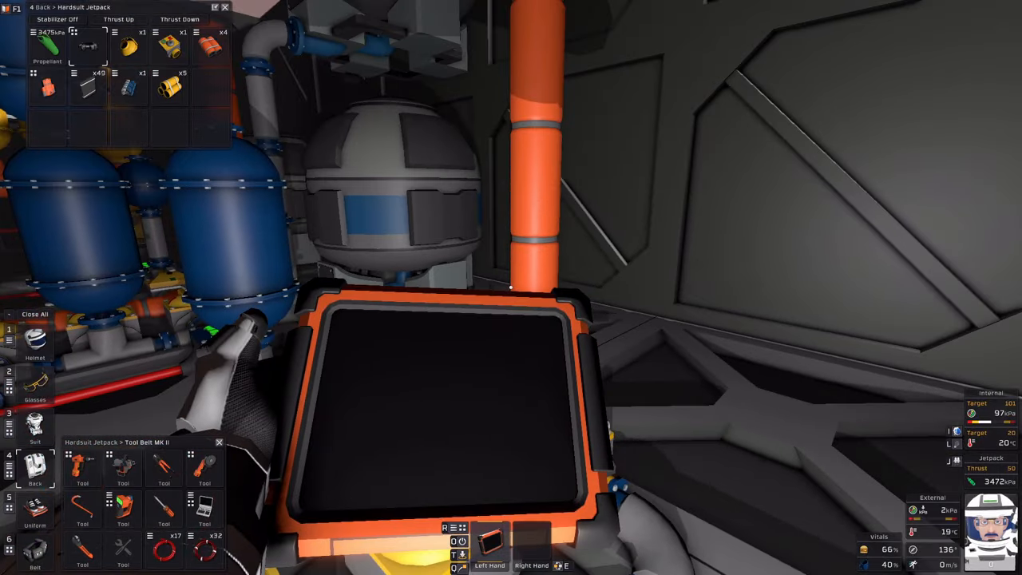